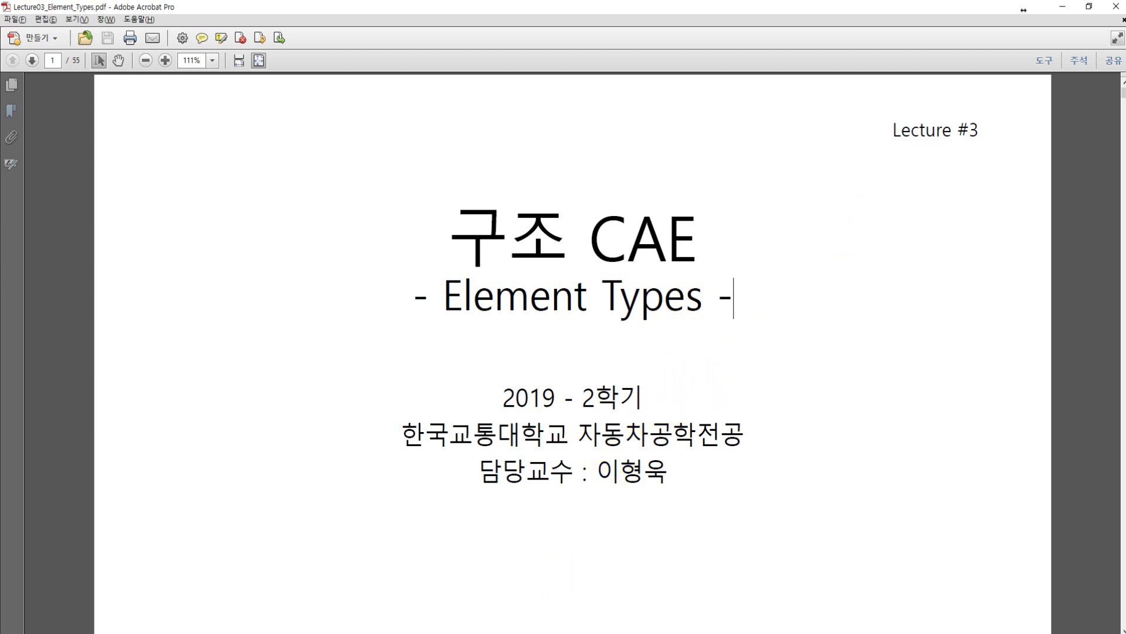
# Step: Switch to Lecture03_Element_Types.pdf in Acrobat and read the page 2 introduction on choosing between 3D and simpler problem types
pyautogui.click(416, 633)
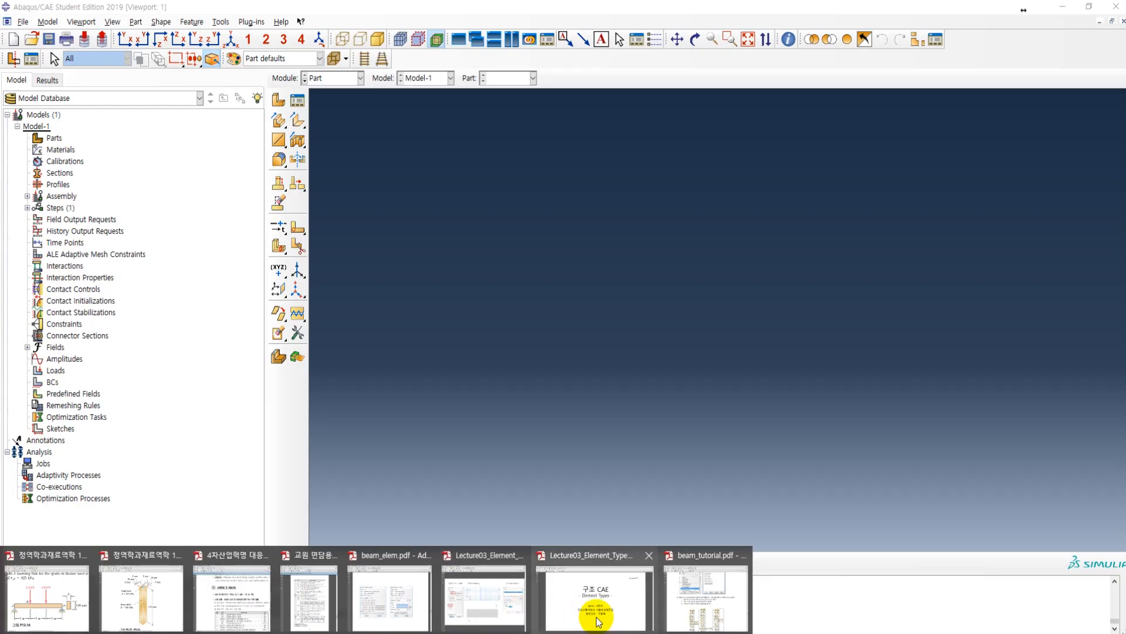
pyautogui.click(597, 616)
pyautogui.scroll(-1, 579, 387)
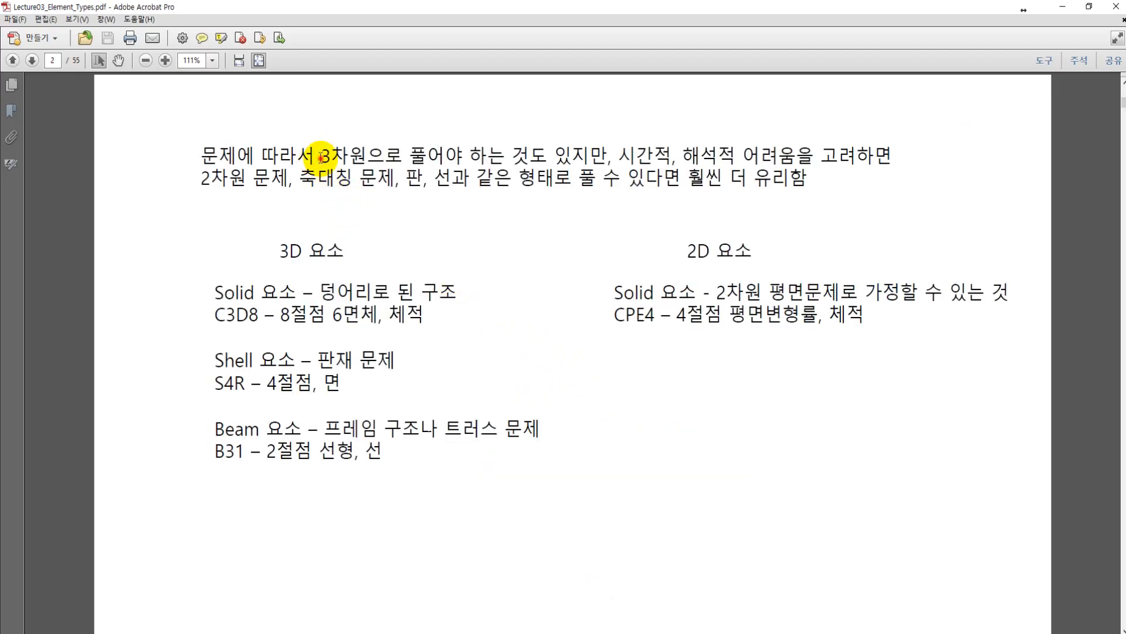
pyautogui.moveTo(320, 157); pyautogui.dragTo(364, 156)
pyautogui.click(446, 156)
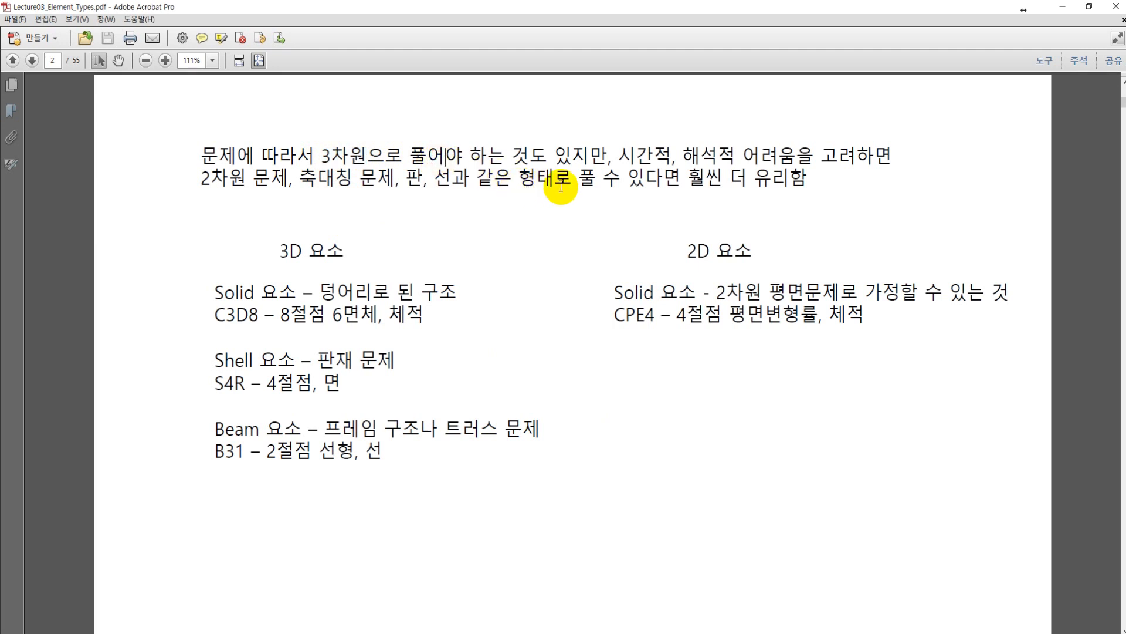
pyautogui.moveTo(621, 157); pyautogui.dragTo(892, 157)
pyautogui.click(554, 213)
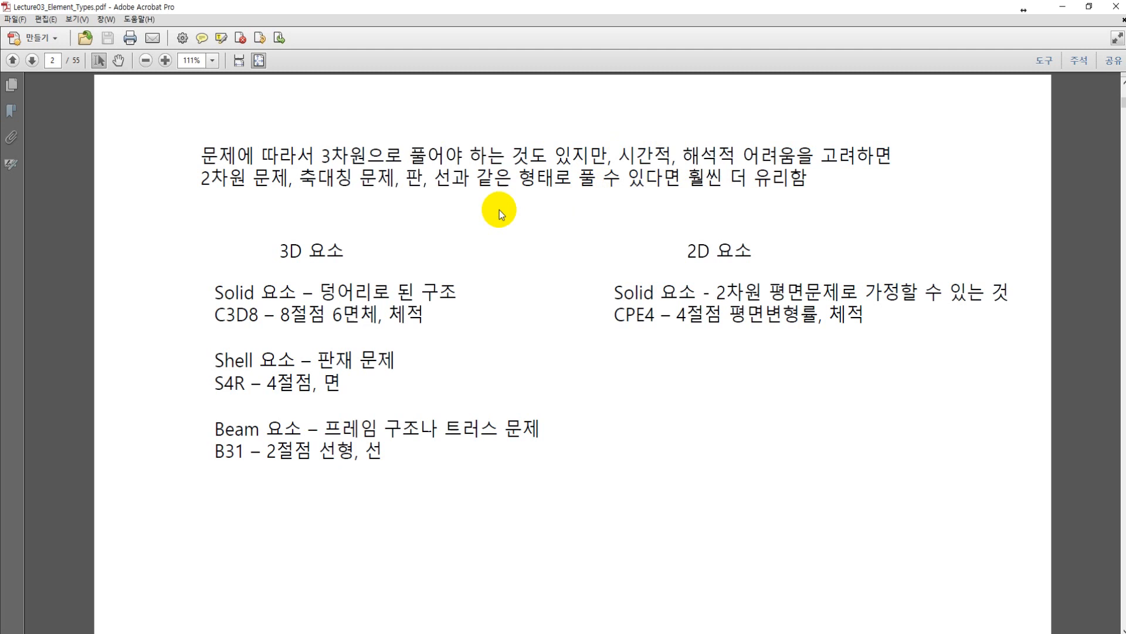
pyautogui.moveTo(201, 179); pyautogui.dragTo(631, 187)
pyautogui.click(645, 182)
# Step: Read the 3D solid element entry and its C3D8 element code on page 2
pyautogui.moveTo(281, 252); pyautogui.dragTo(343, 254)
pyautogui.click(395, 252)
pyautogui.moveTo(216, 293); pyautogui.dragTo(294, 296)
pyautogui.click(226, 279)
pyautogui.moveTo(213, 289); pyautogui.dragTo(333, 291)
pyautogui.click(432, 256)
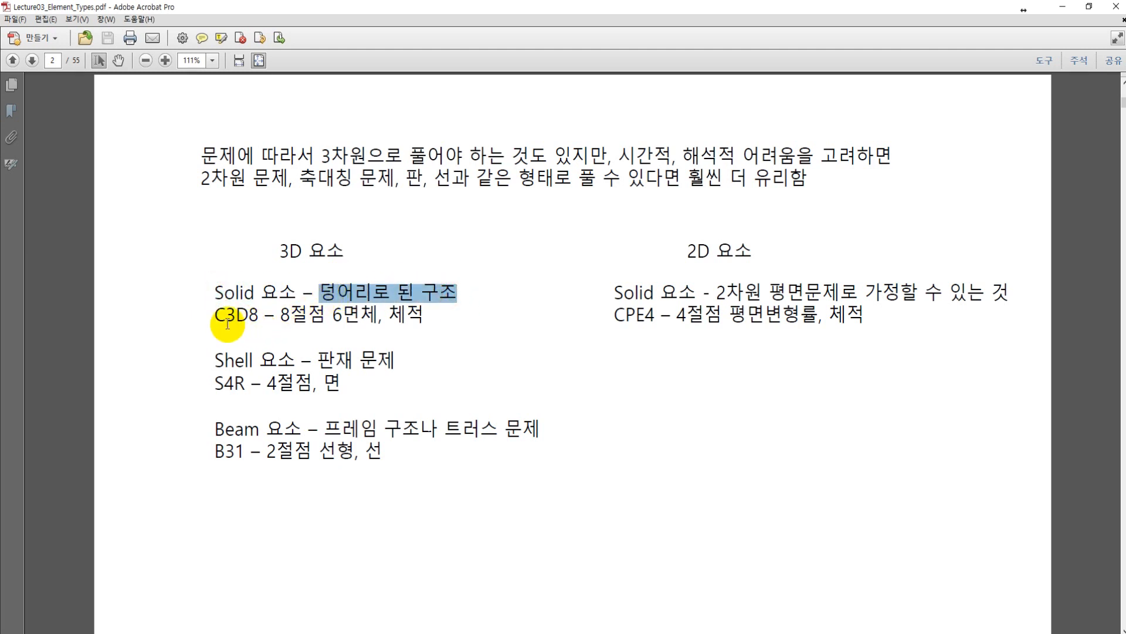
pyautogui.moveTo(215, 316); pyautogui.dragTo(251, 315)
pyautogui.click(250, 315)
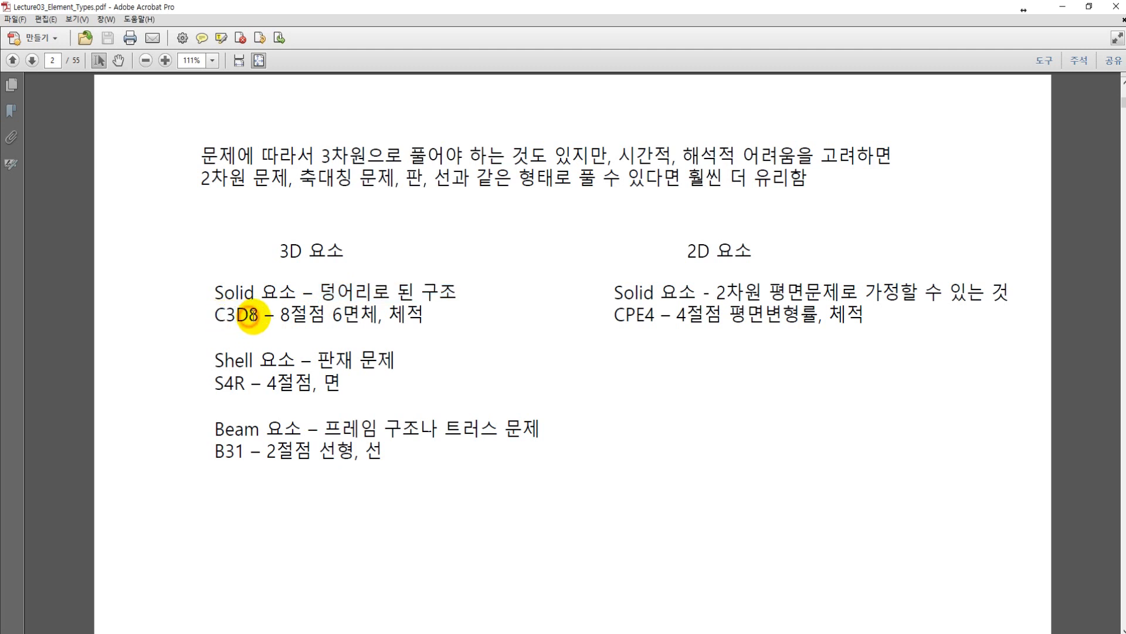
pyautogui.click(255, 295)
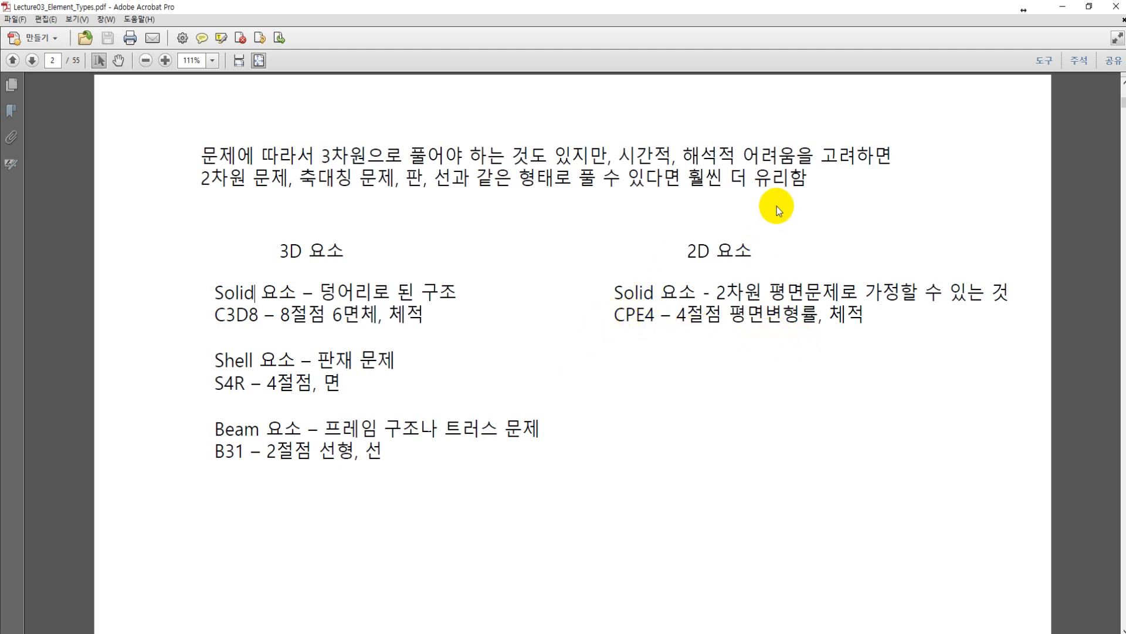
# Step: Read the 2D solid element entry on page 2, including the CPE4 code and its plane strain description
pyautogui.moveTo(676, 315); pyautogui.dragTo(740, 322)
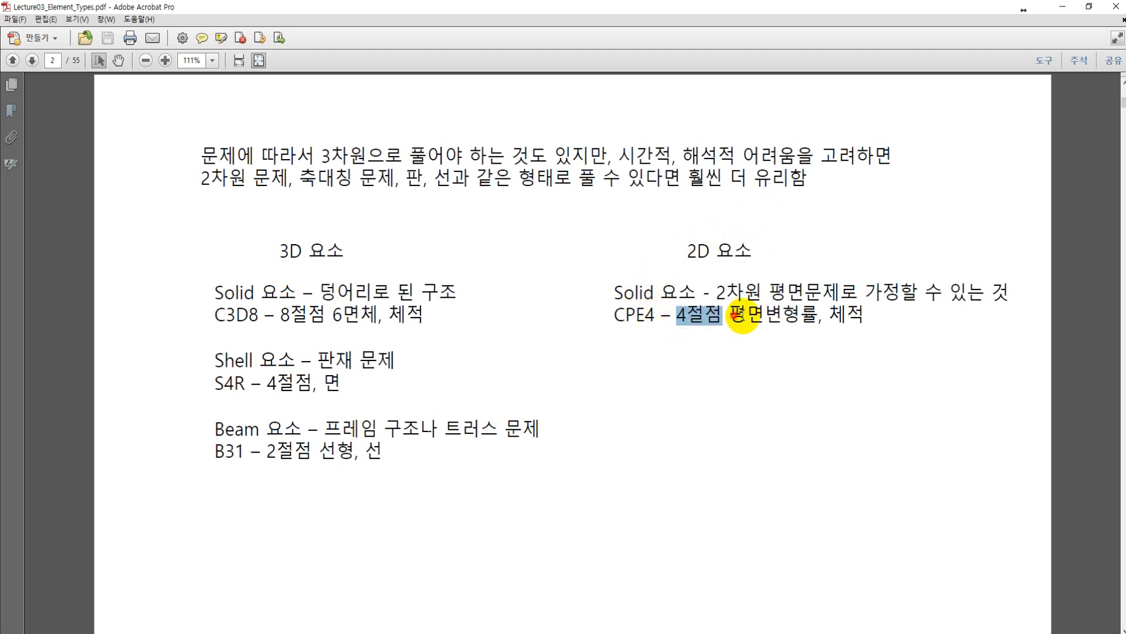
pyautogui.doubleClick(742, 317)
pyautogui.click(783, 293)
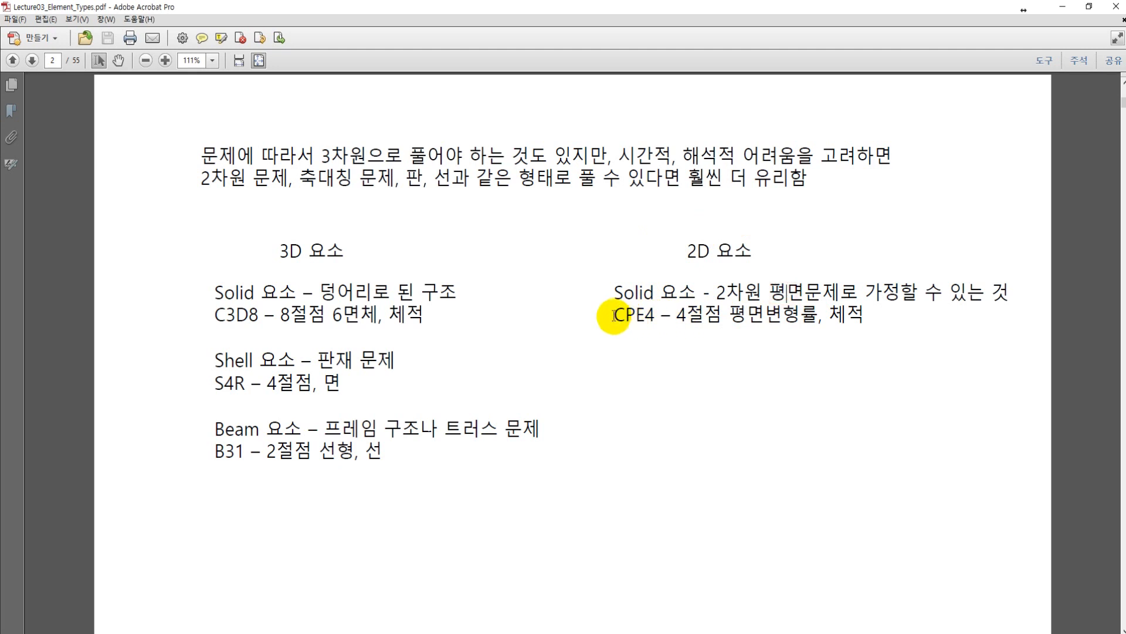
pyautogui.moveTo(615, 316); pyautogui.dragTo(647, 317)
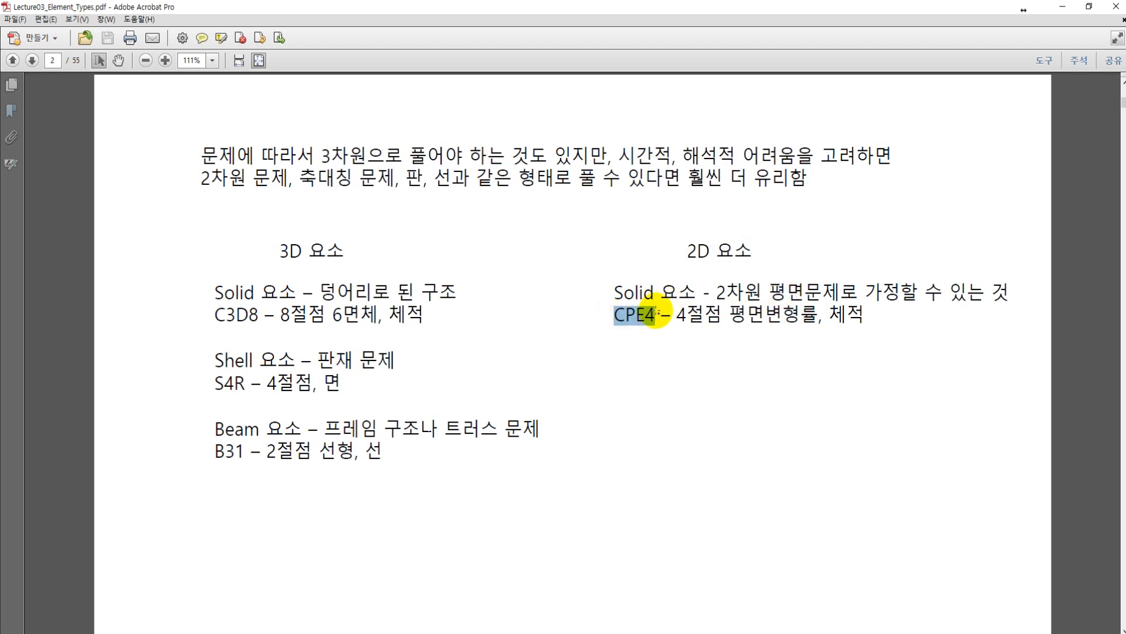
pyautogui.click(702, 293)
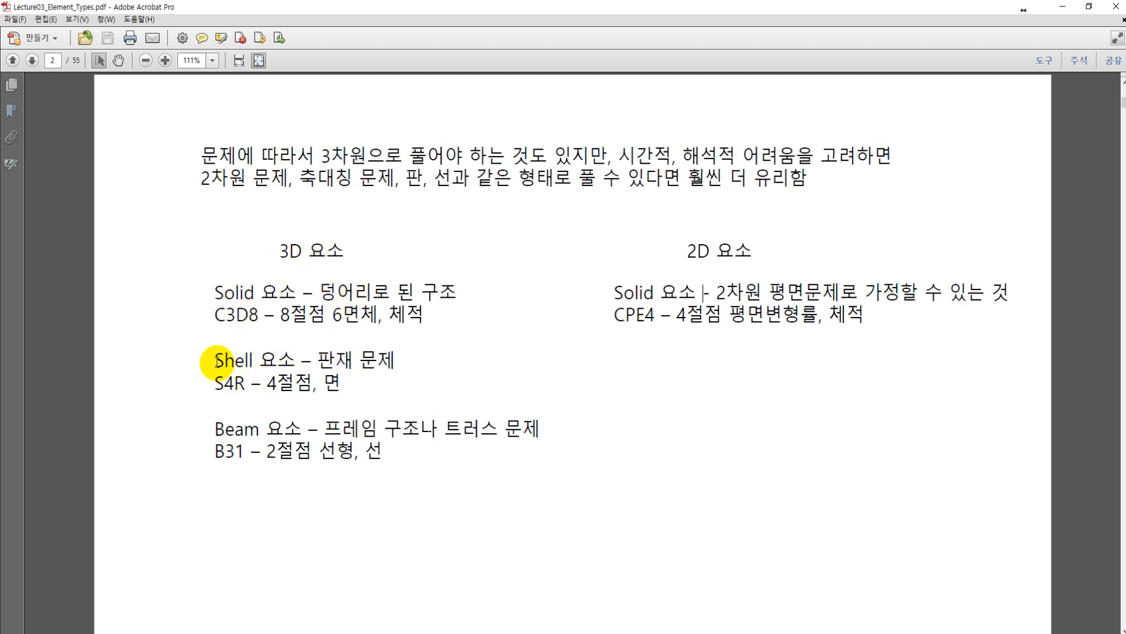
# Step: Read the shell element entry with its S4R code, comparing it with the 3D solid element entry
pyautogui.moveTo(217, 361); pyautogui.dragTo(308, 356)
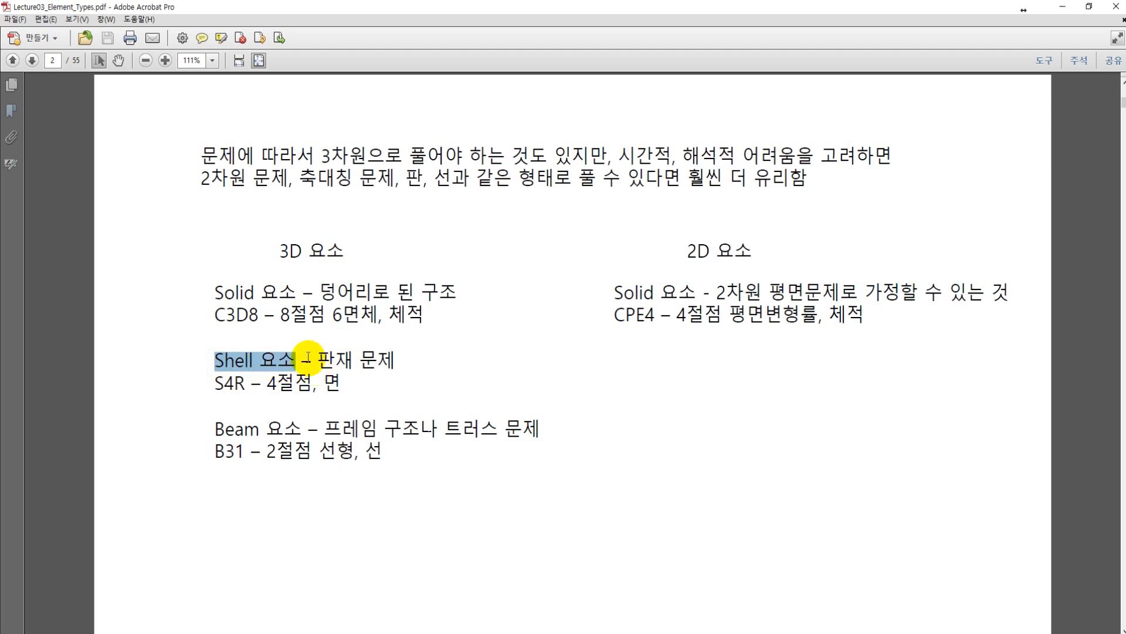
pyautogui.moveTo(216, 293); pyautogui.dragTo(296, 294)
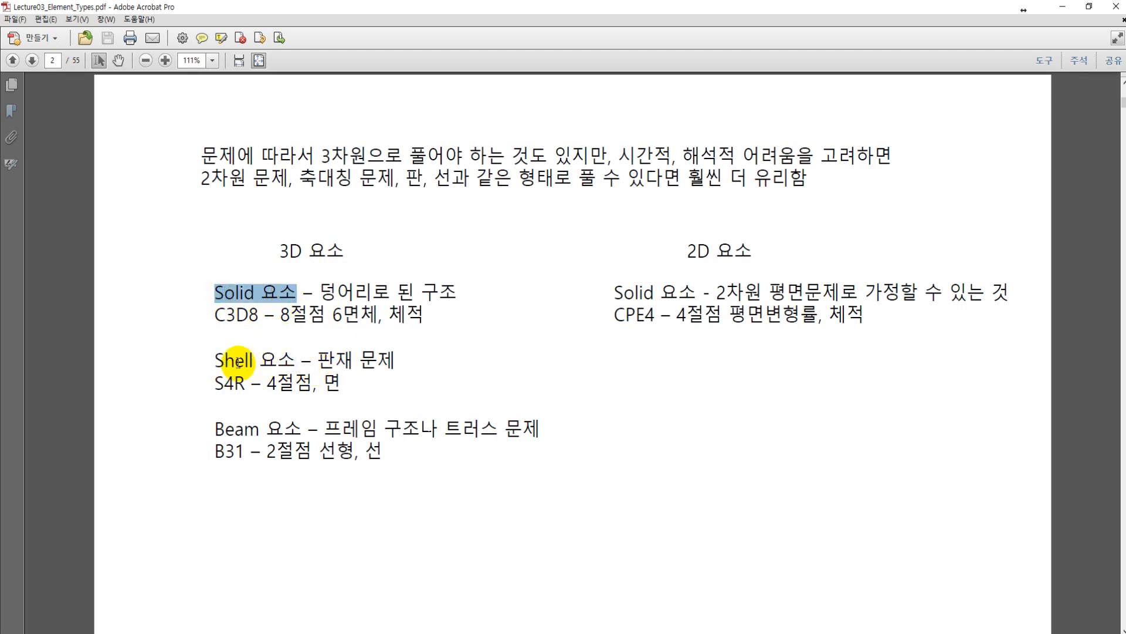
pyautogui.moveTo(317, 360); pyautogui.dragTo(335, 361)
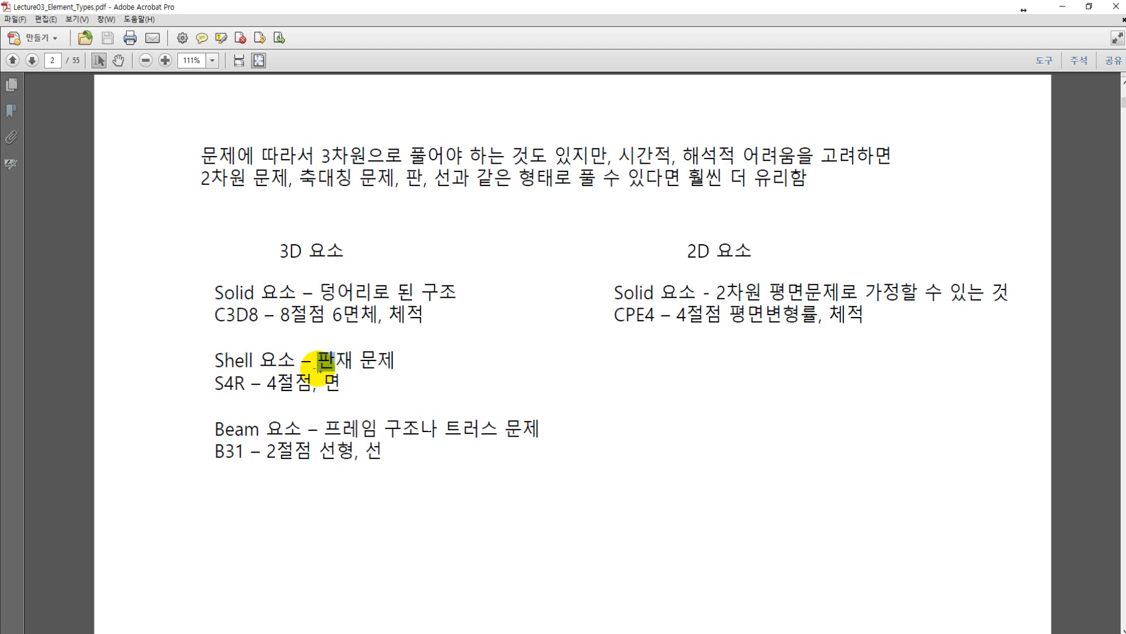
pyautogui.moveTo(215, 360); pyautogui.dragTo(289, 366)
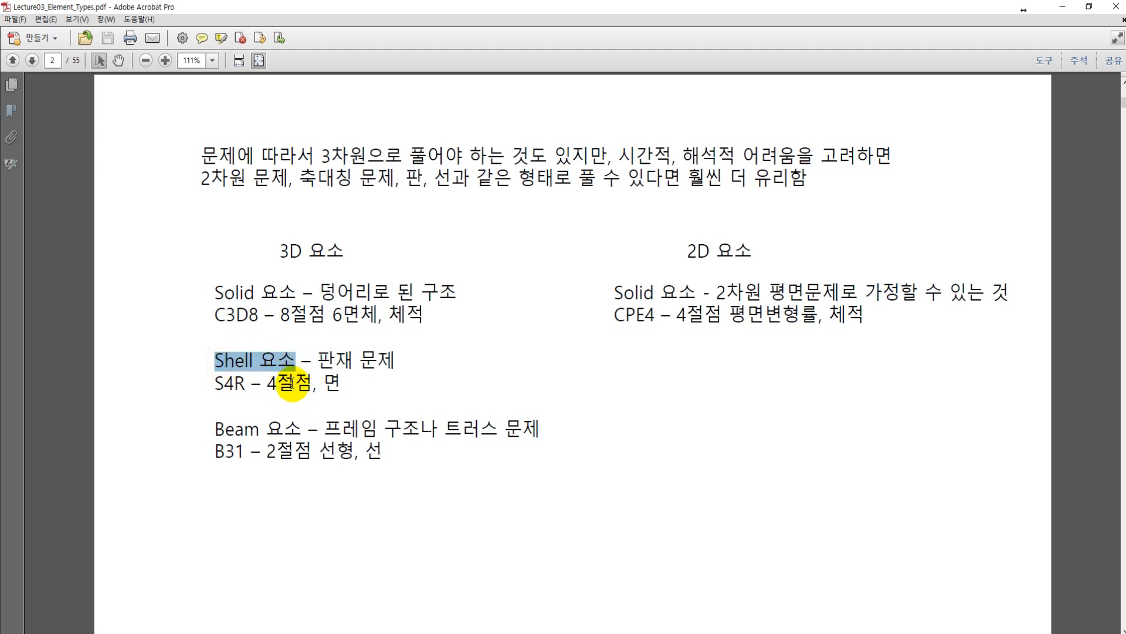
pyautogui.moveTo(215, 384); pyautogui.dragTo(246, 385)
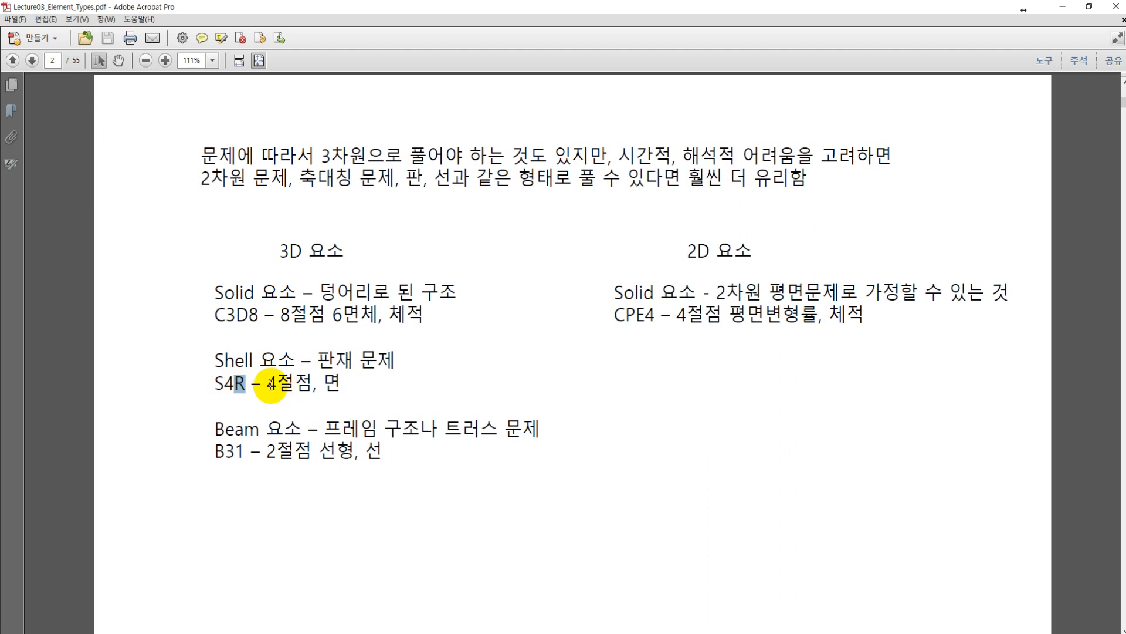
pyautogui.moveTo(267, 385); pyautogui.dragTo(362, 387)
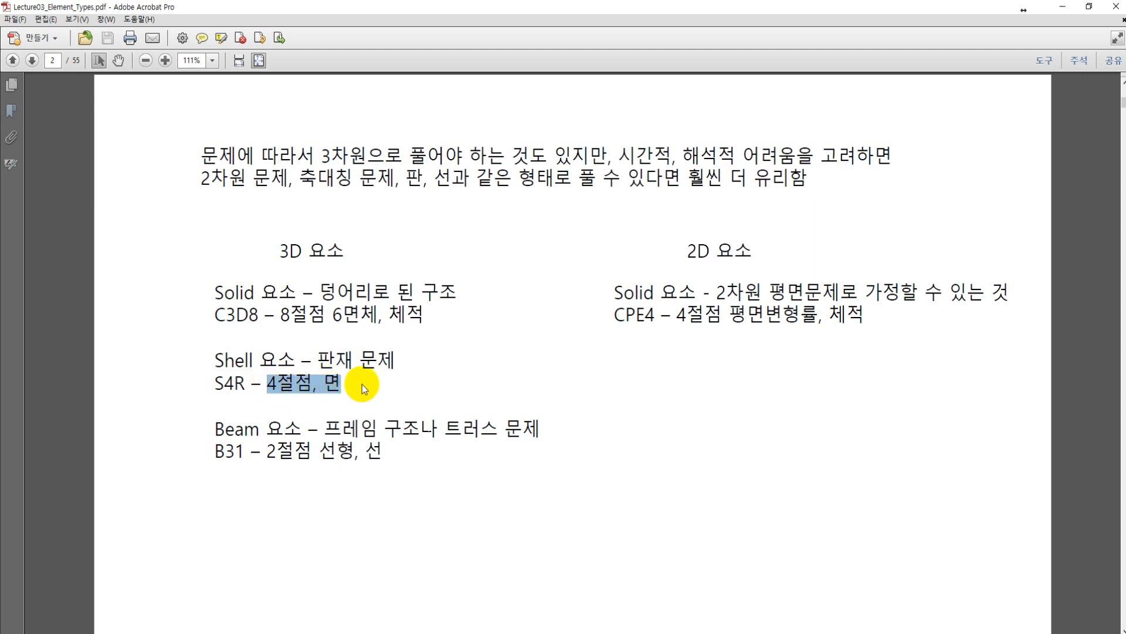
pyautogui.click(355, 385)
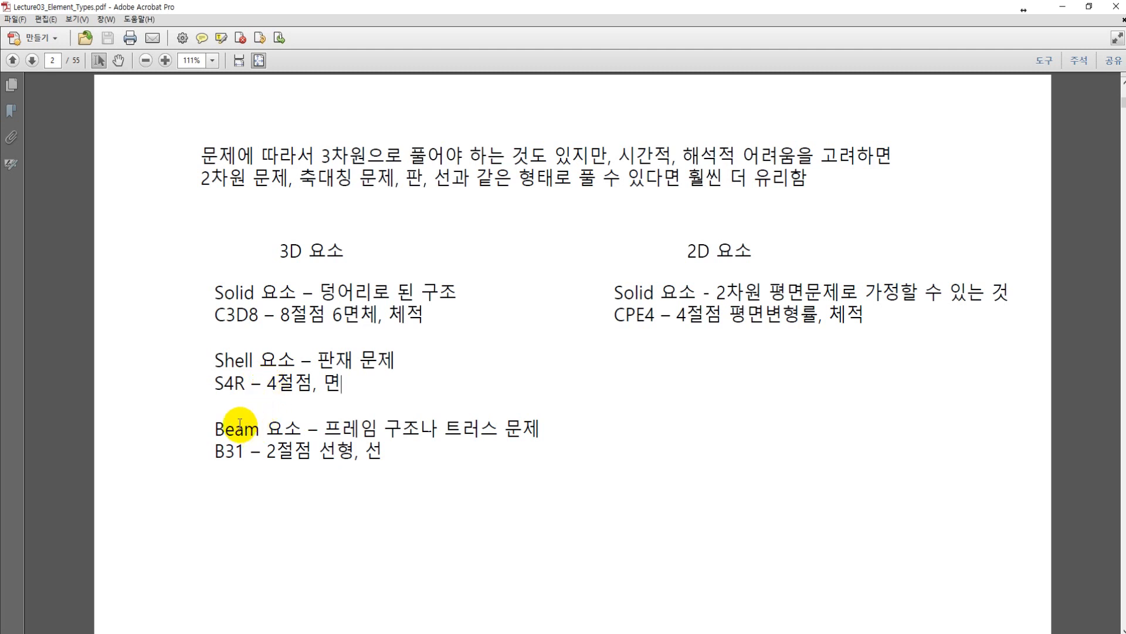
# Step: Read the beam element entry on page 2, including the B31 code and its linear two-node description
pyautogui.moveTo(216, 431); pyautogui.dragTo(348, 453)
pyautogui.click(324, 428)
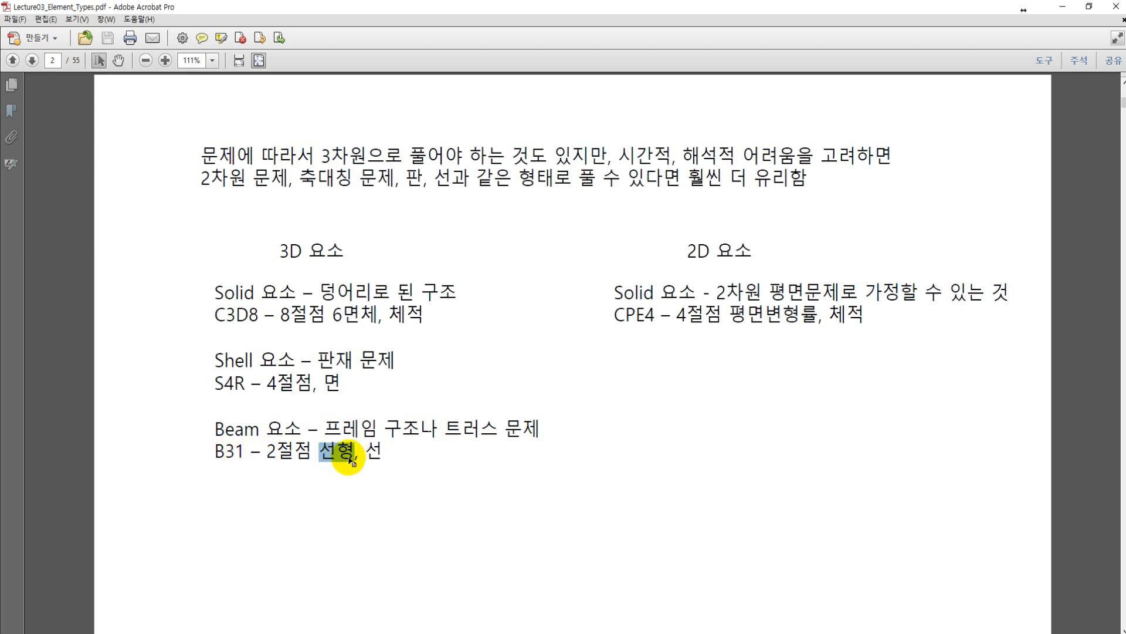
pyautogui.moveTo(225, 451); pyautogui.dragTo(231, 451)
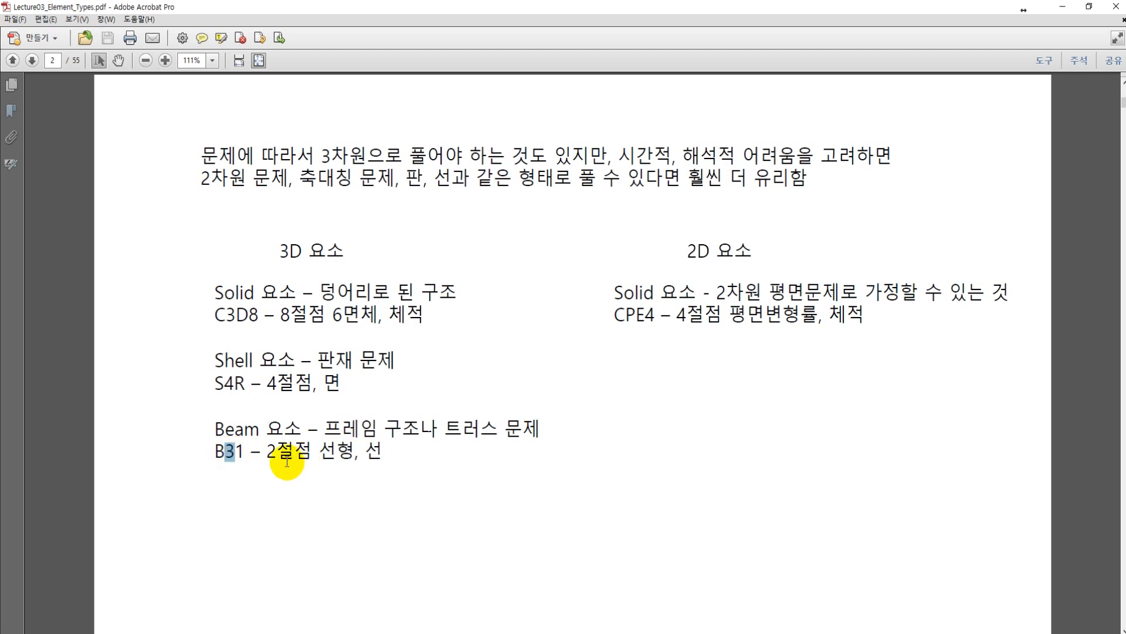
pyautogui.click(319, 452)
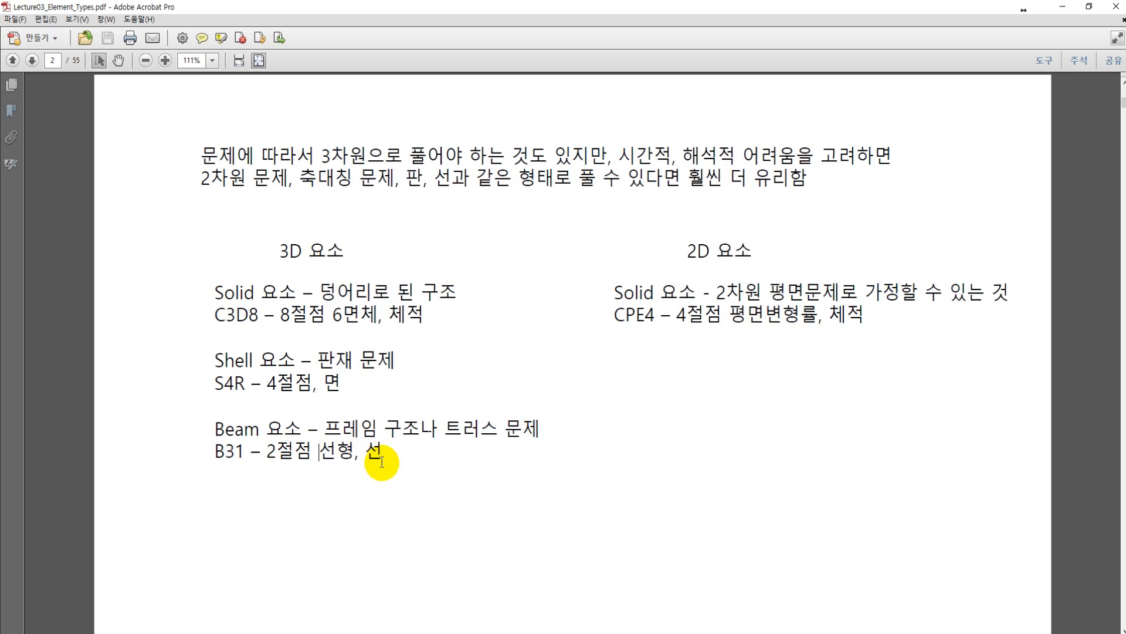
# Step: Compare the block loading problem on page 3 with the 3D and 2D solid element entries on page 2
pyautogui.press('pagedown')
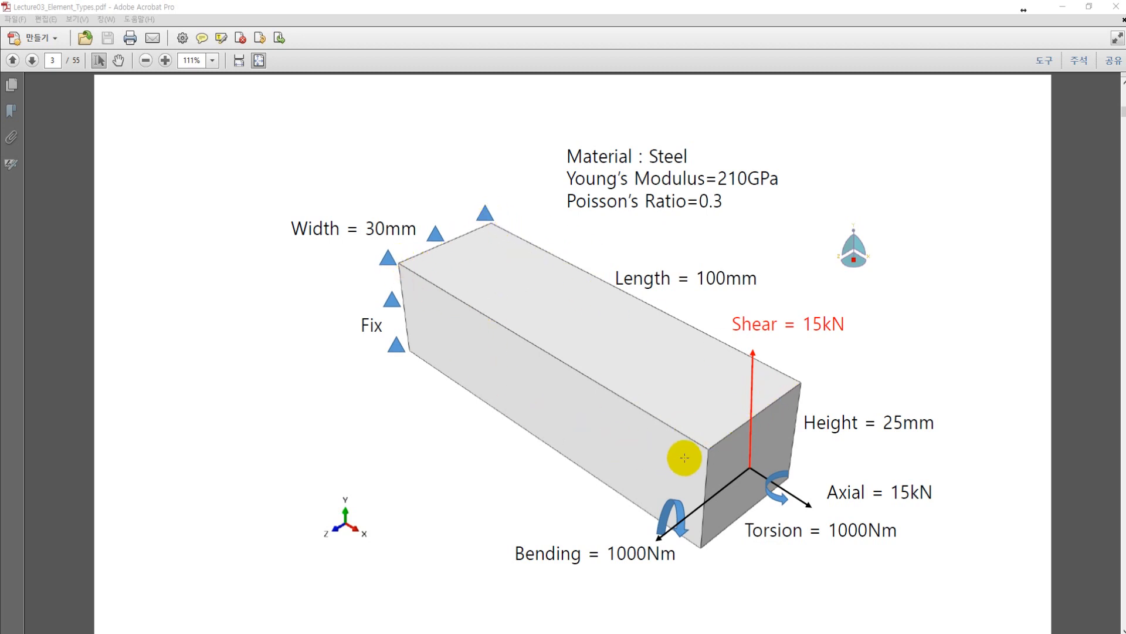
pyautogui.scroll(1, 672, 447)
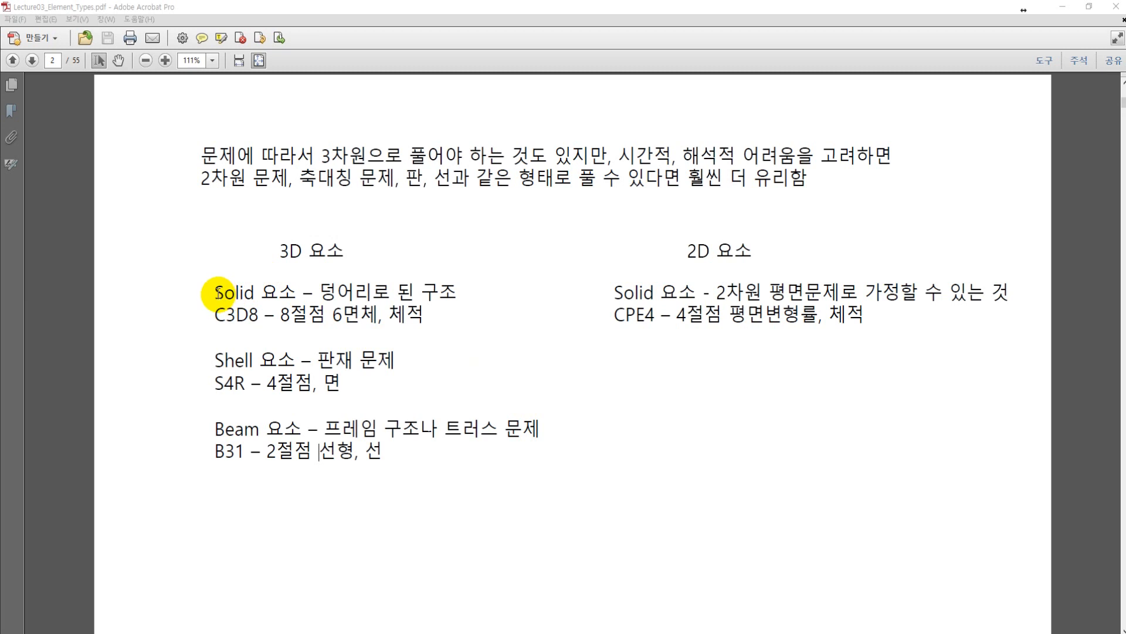
pyautogui.moveTo(217, 292); pyautogui.dragTo(305, 293)
pyautogui.click(372, 298)
pyautogui.scroll(-1, 557, 405)
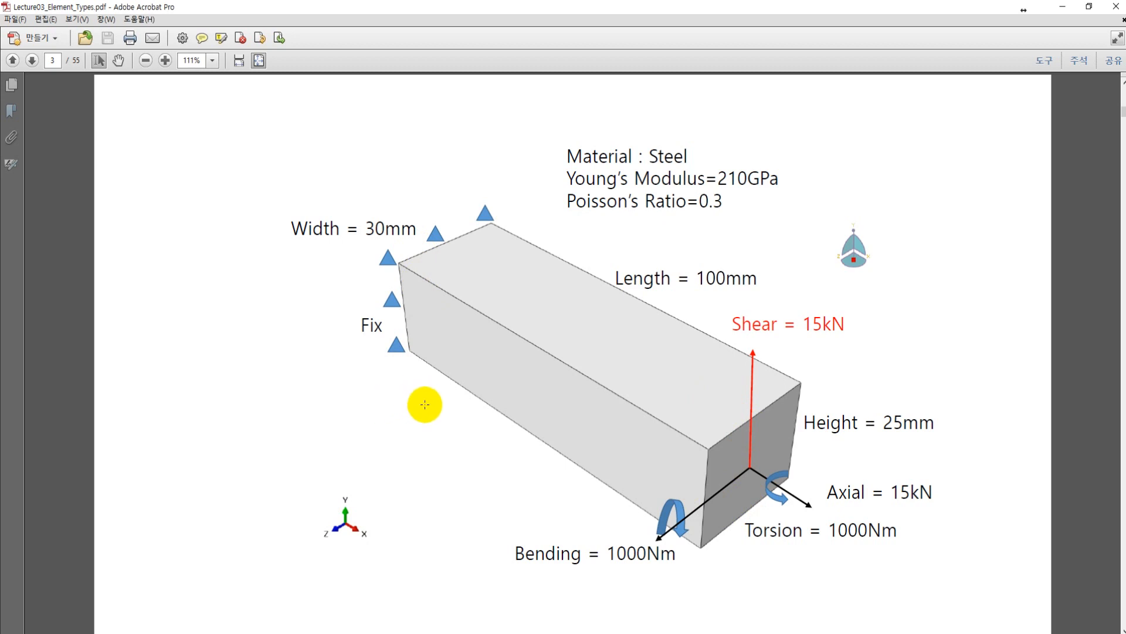
pyautogui.scroll(1, 425, 404)
pyautogui.moveTo(685, 251); pyautogui.dragTo(753, 255)
pyautogui.click(633, 299)
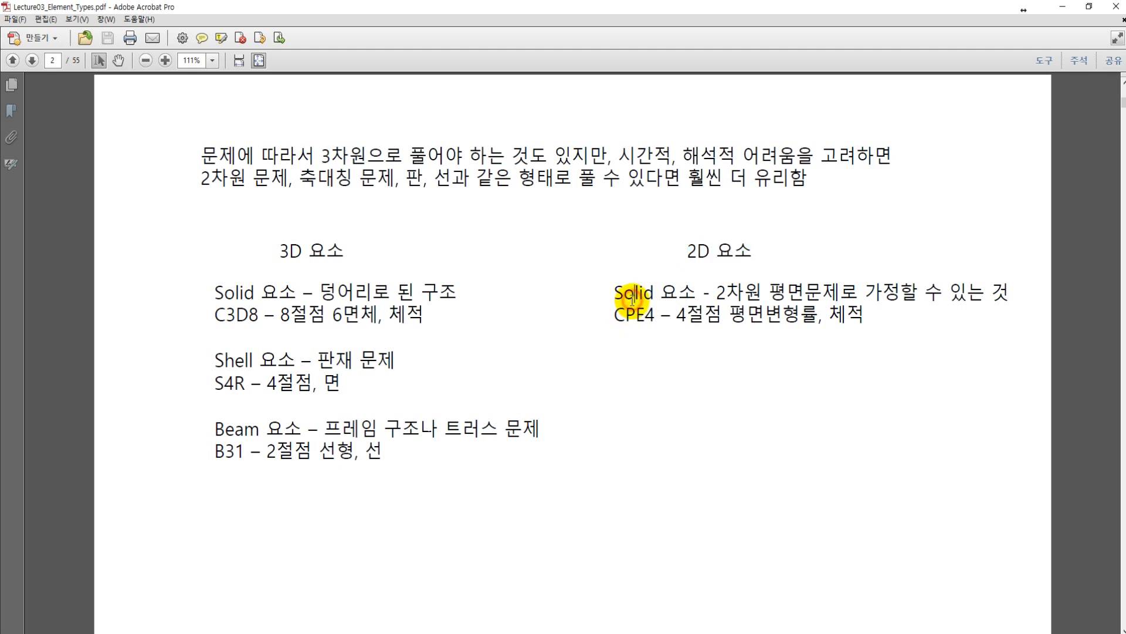
pyautogui.scroll(-1, 458, 375)
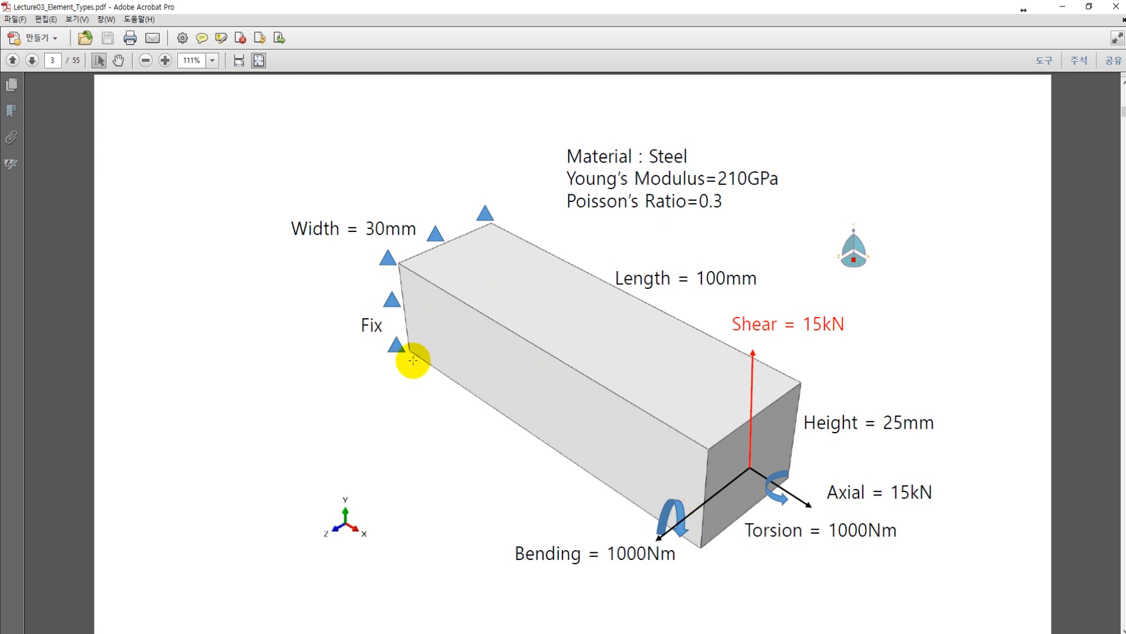
# Step: Check the shell element entry against the page 3 problem, and view the C3D8 part modeling instructions on page 4
pyautogui.press('Left')
pyautogui.moveTo(216, 361); pyautogui.dragTo(255, 364)
pyautogui.click(292, 362)
pyautogui.scroll(-1, 518, 382)
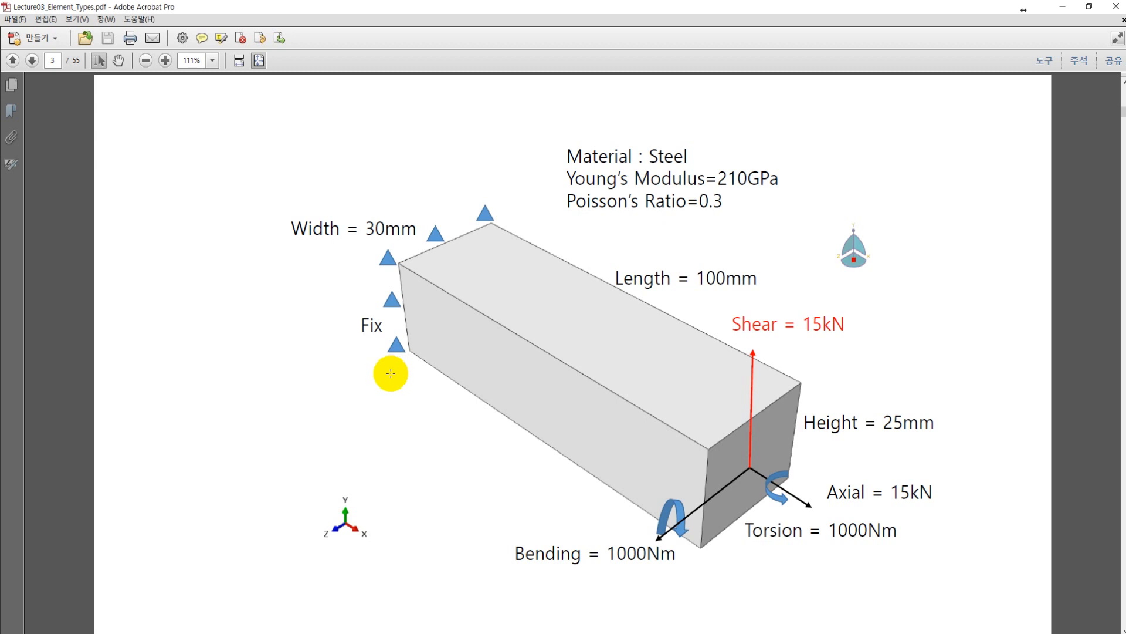
pyautogui.scroll(-1, 522, 397)
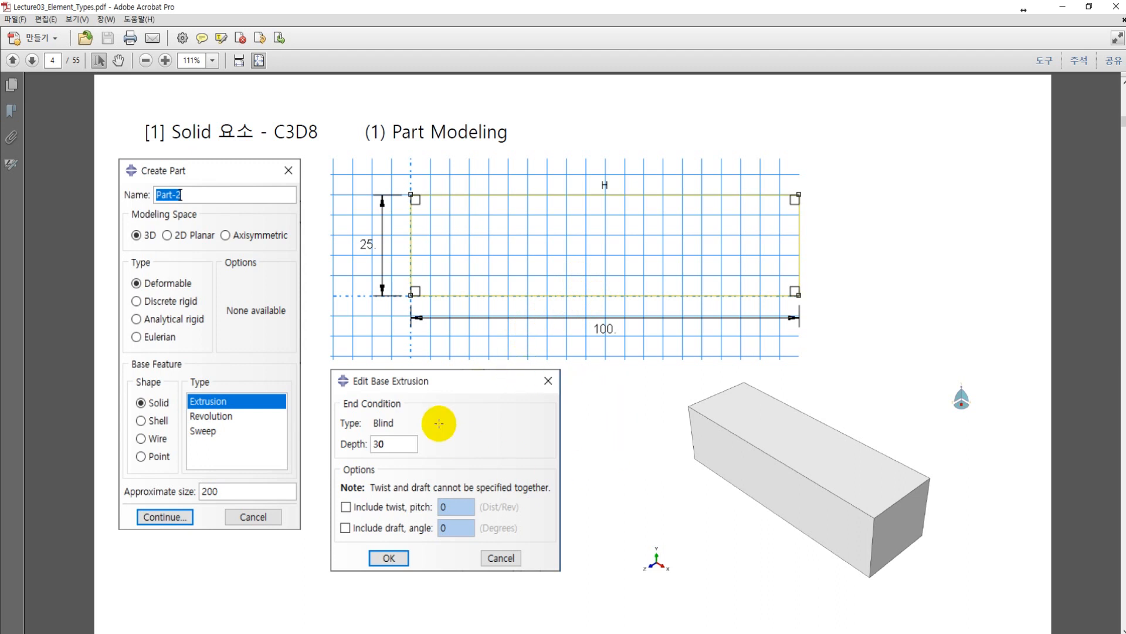
# Step: Switch to Abaqus/CAE and rename the model Model-1 to C3D8
pyautogui.click(511, 633)
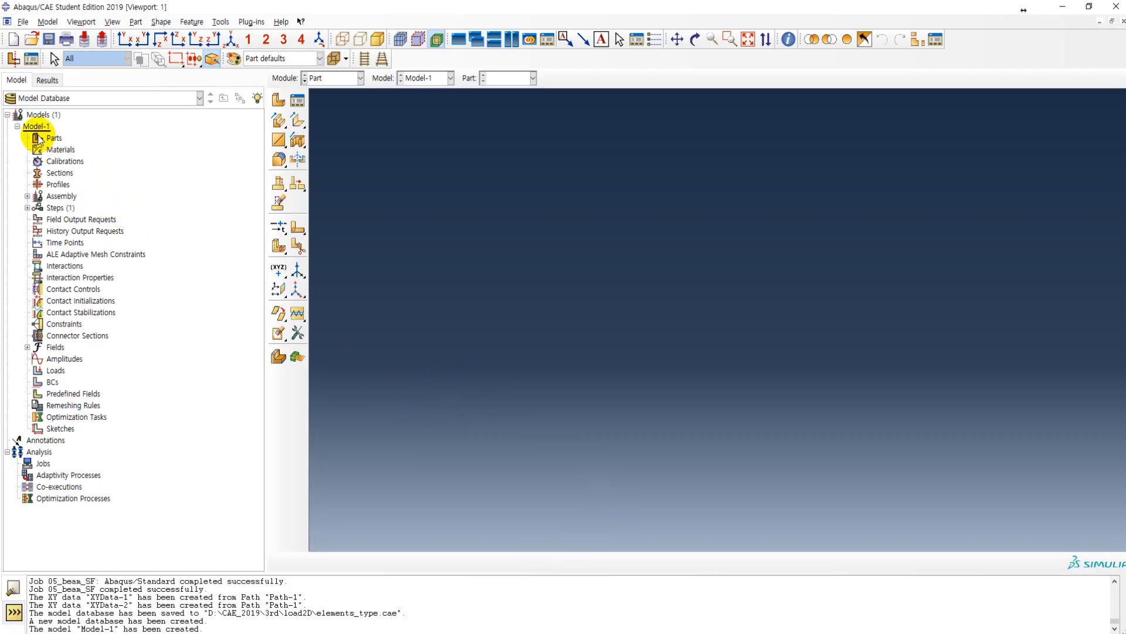
pyautogui.click(30, 127)
pyautogui.rightClick(30, 127)
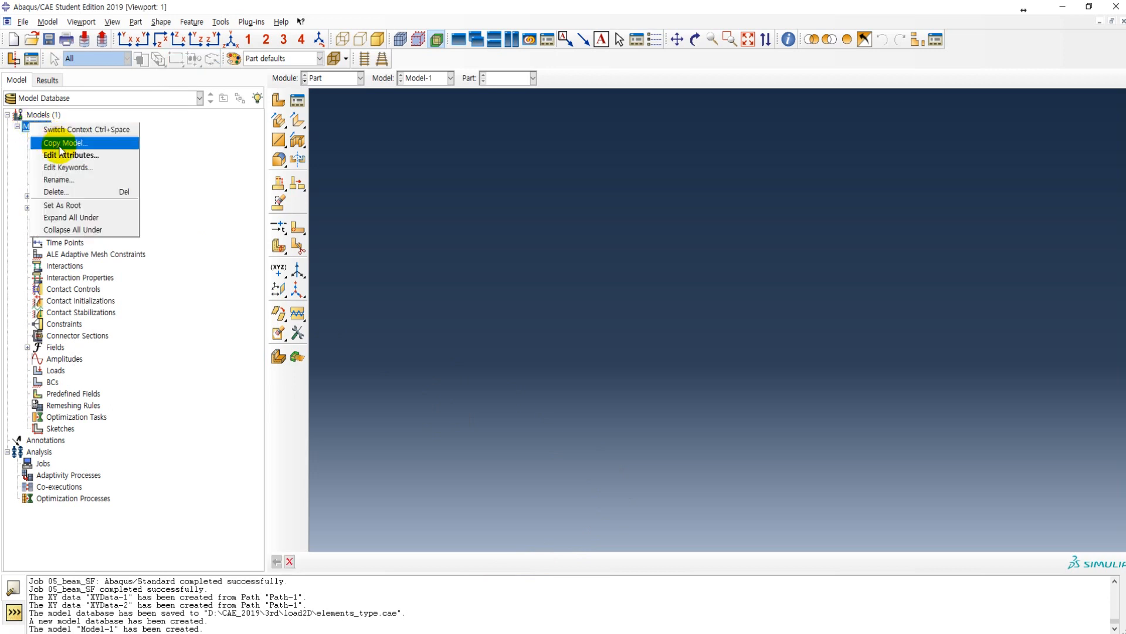
pyautogui.click(61, 180)
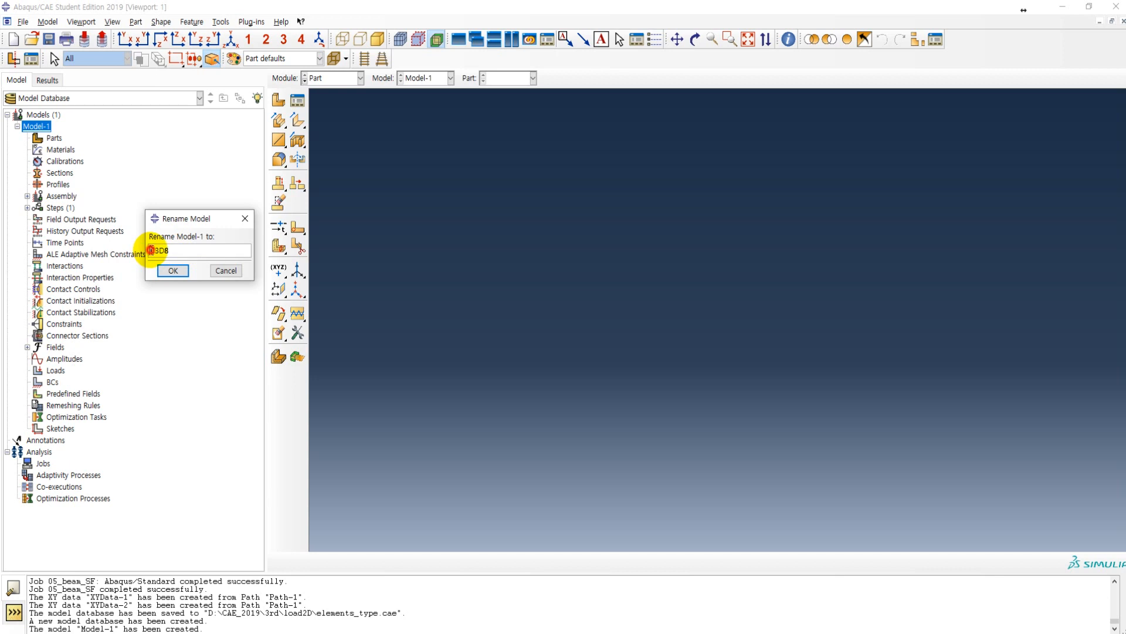
pyautogui.click(172, 271)
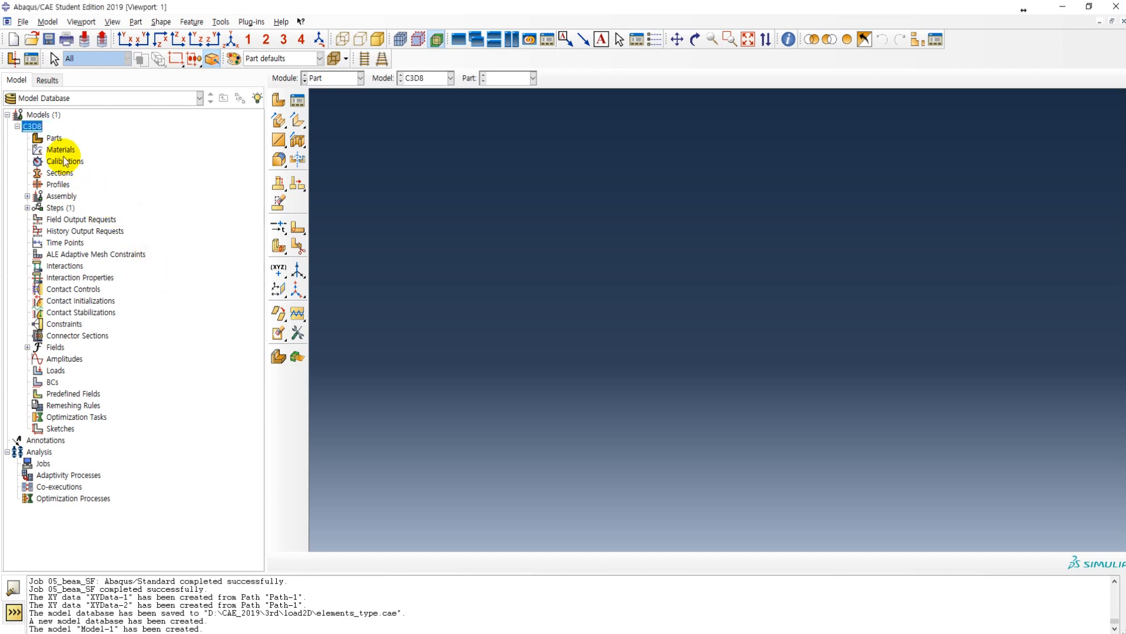
# Step: Start a new part named Beam as a 3D deformable solid extrusion
pyautogui.doubleClick(54, 138)
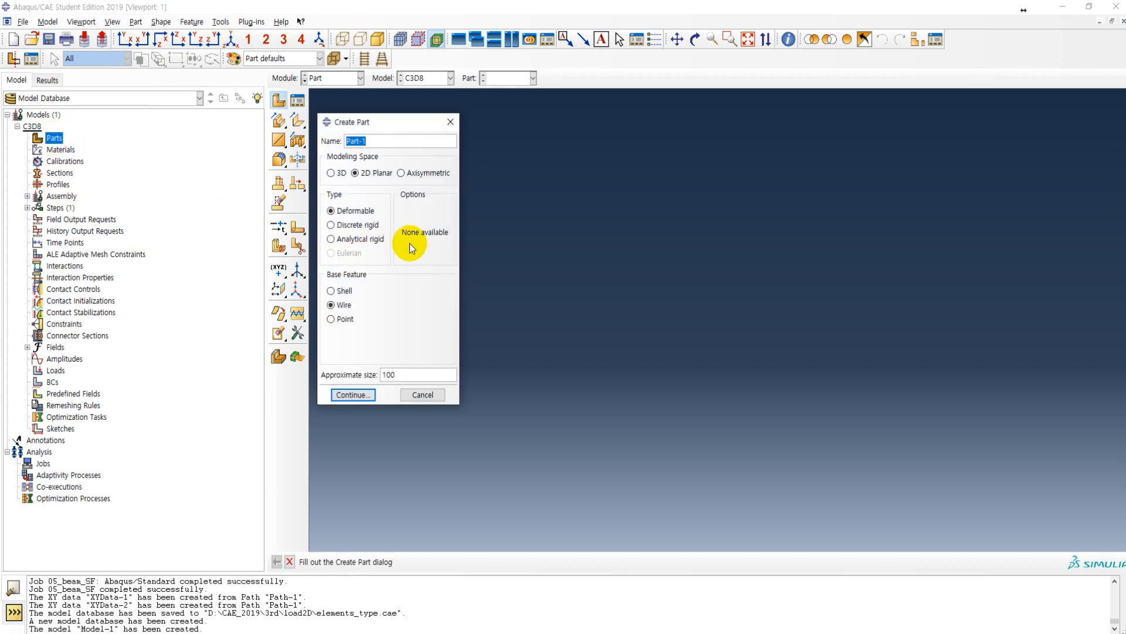
pyautogui.click(339, 174)
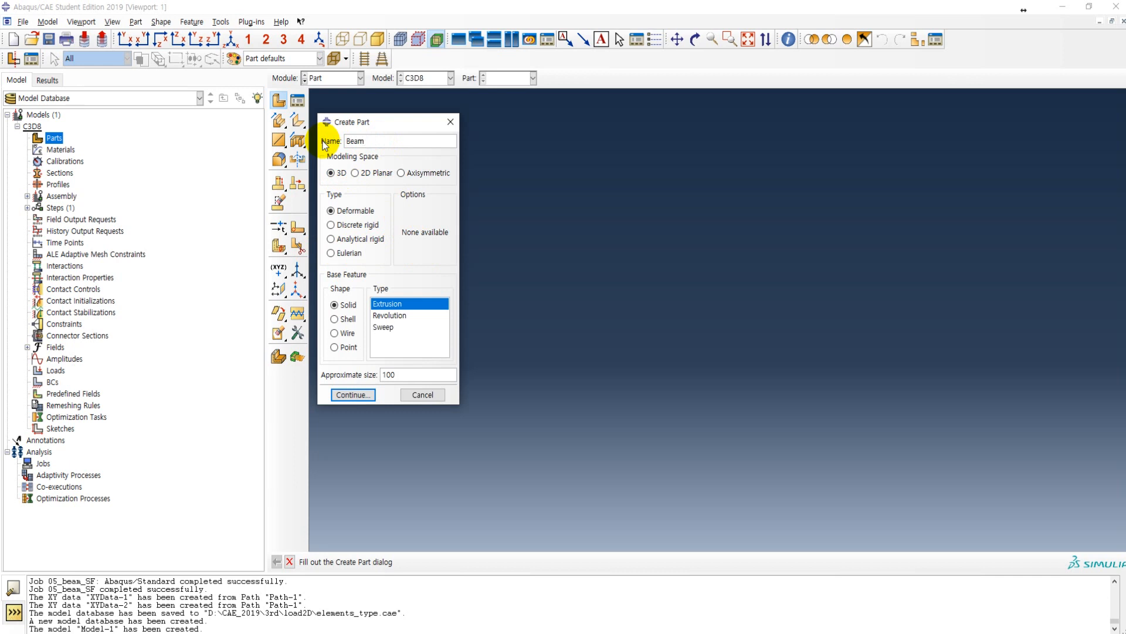
pyautogui.click(345, 206)
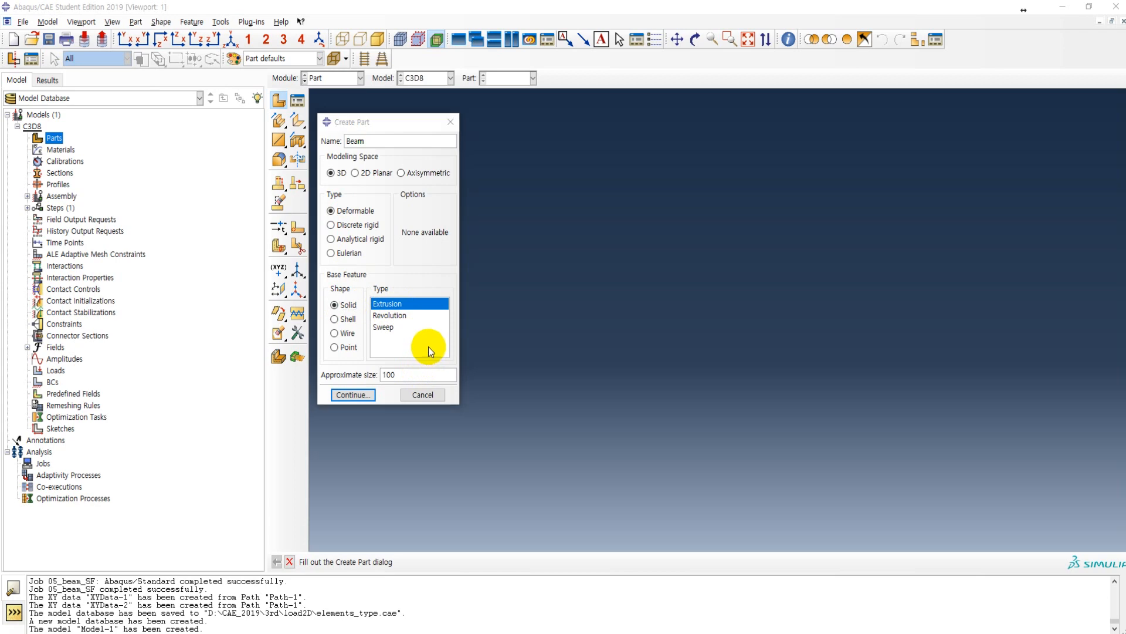
# Step: Switch to the lecture PDF, check the beam dimensions and setup instructions on pages 3 to 5, and return to Abaqus/CAE
pyautogui.hotkey('alt', 'Tab')
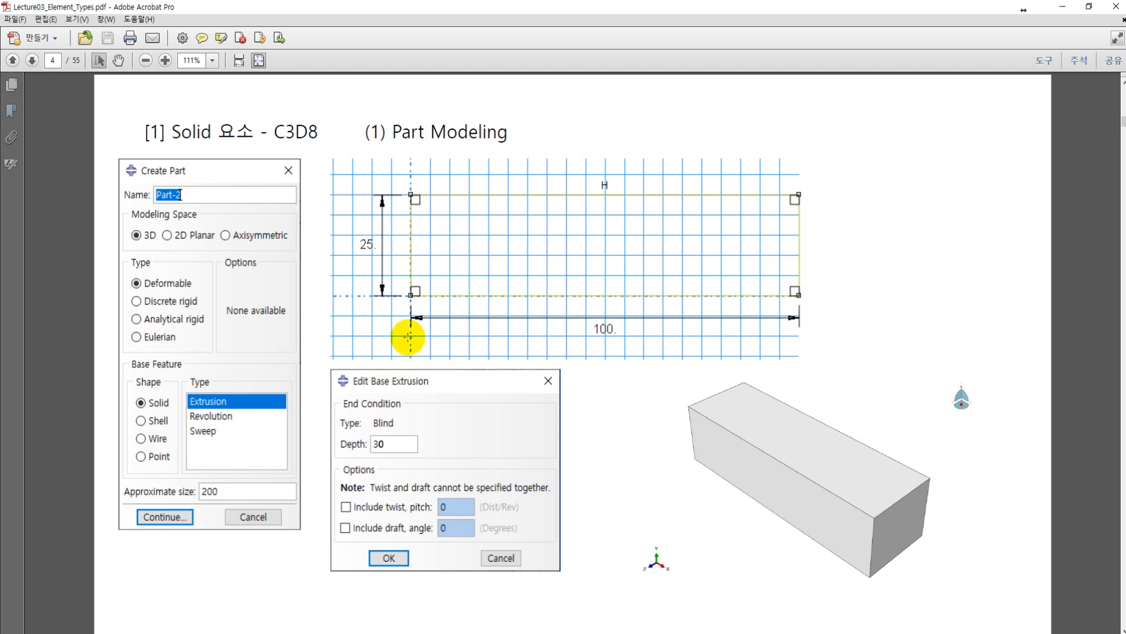
pyautogui.scroll(1, 472, 342)
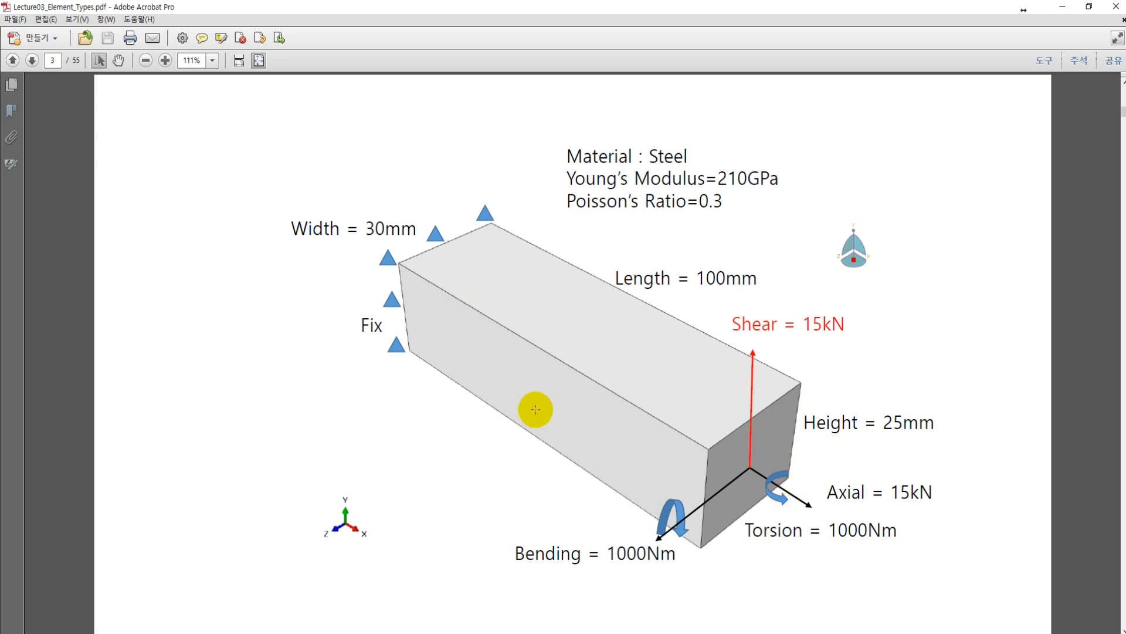
pyautogui.scroll(-1, 516, 398)
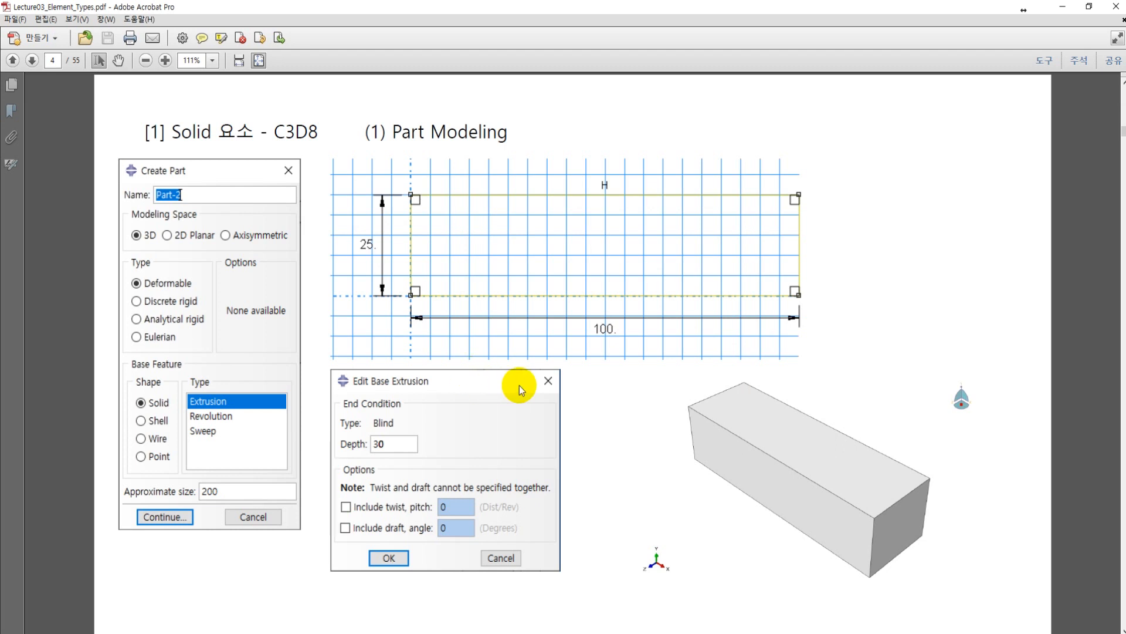
pyautogui.scroll(-1, 518, 388)
pyautogui.hotkey('alt', 'Tab')
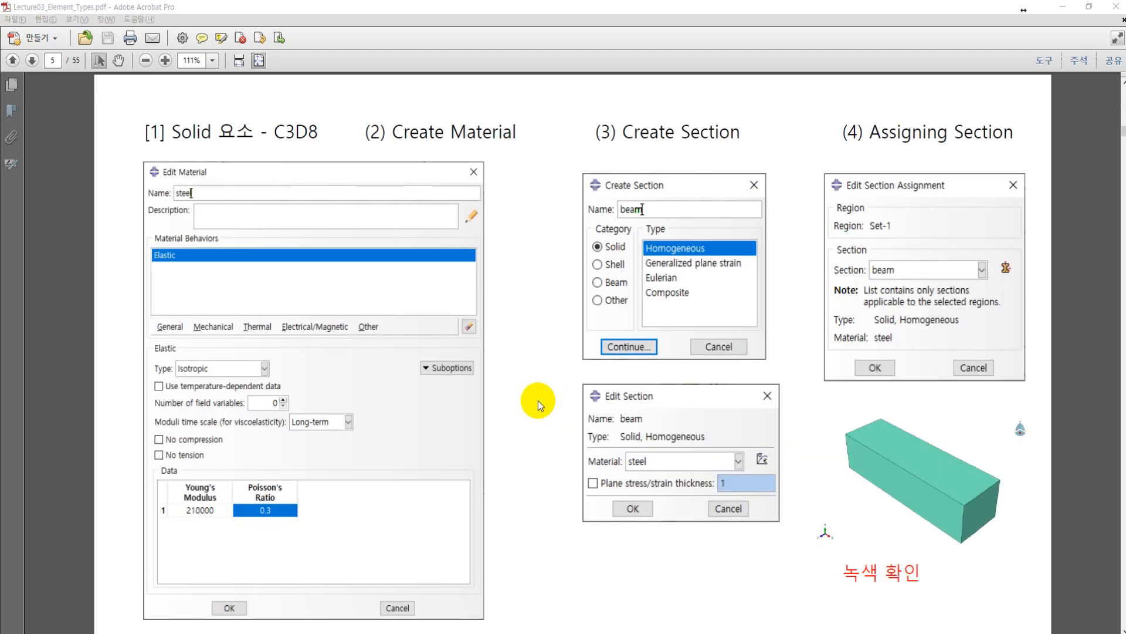
# Step: Continue with approximate size 100 and sketch the beam's rectangular profile from the origin to the opposite corner 100,25
pyautogui.click(397, 303)
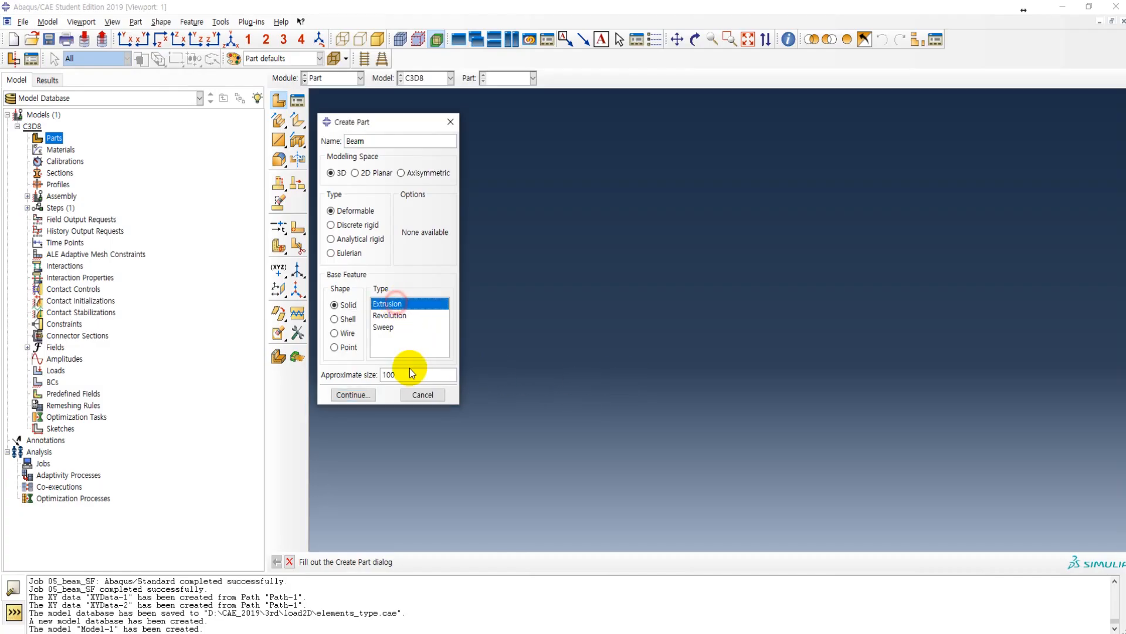
pyautogui.click(354, 394)
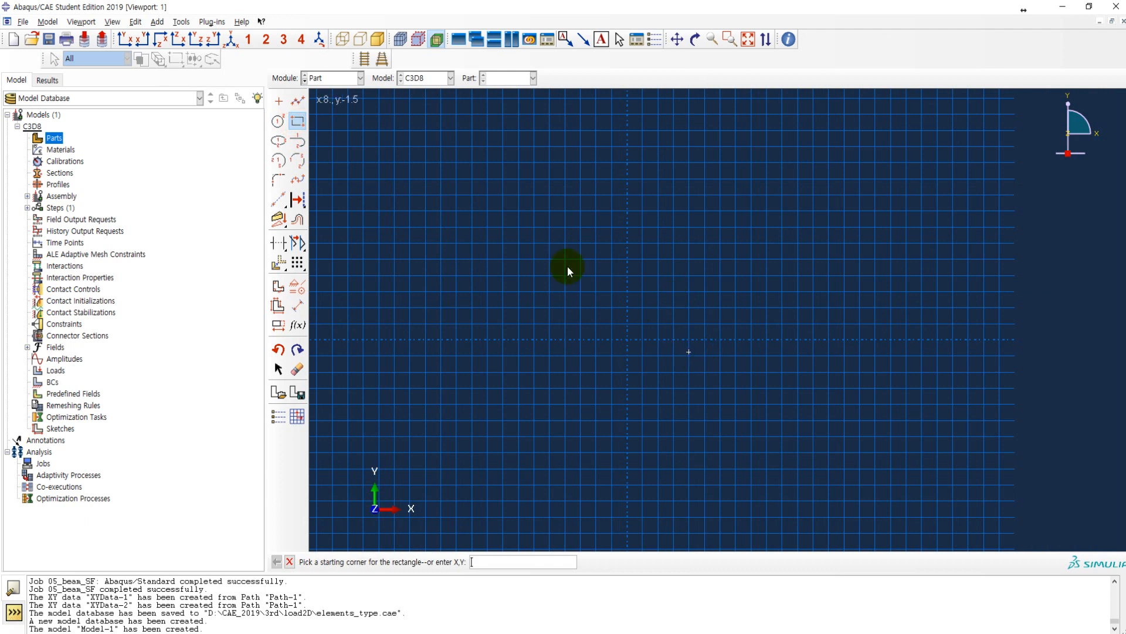
pyautogui.click(628, 340)
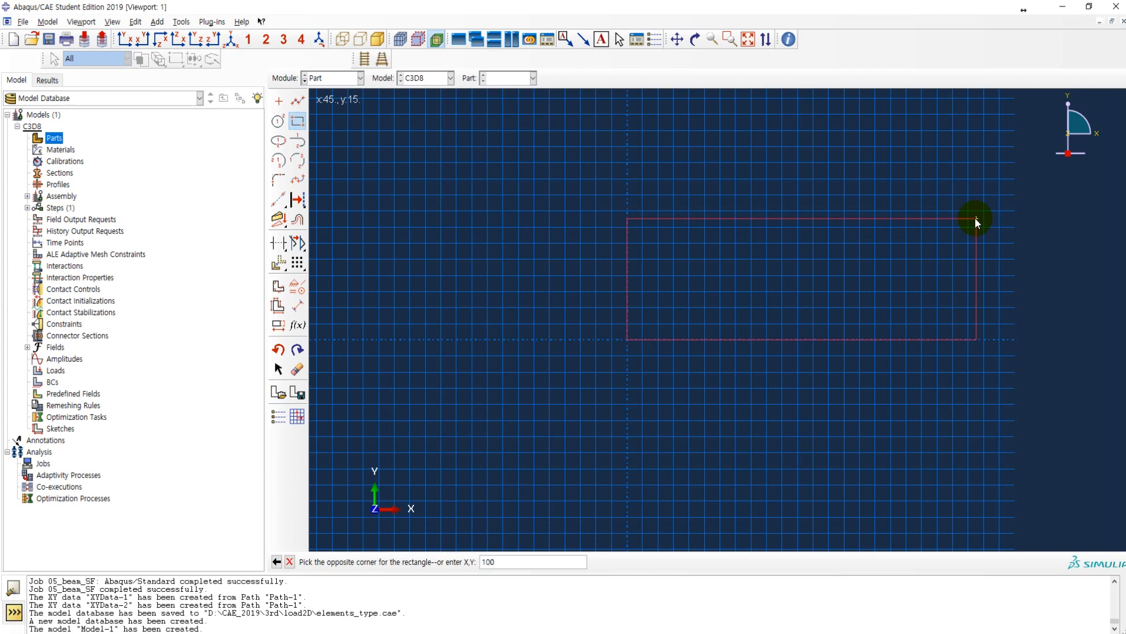
pyautogui.write('100,25')
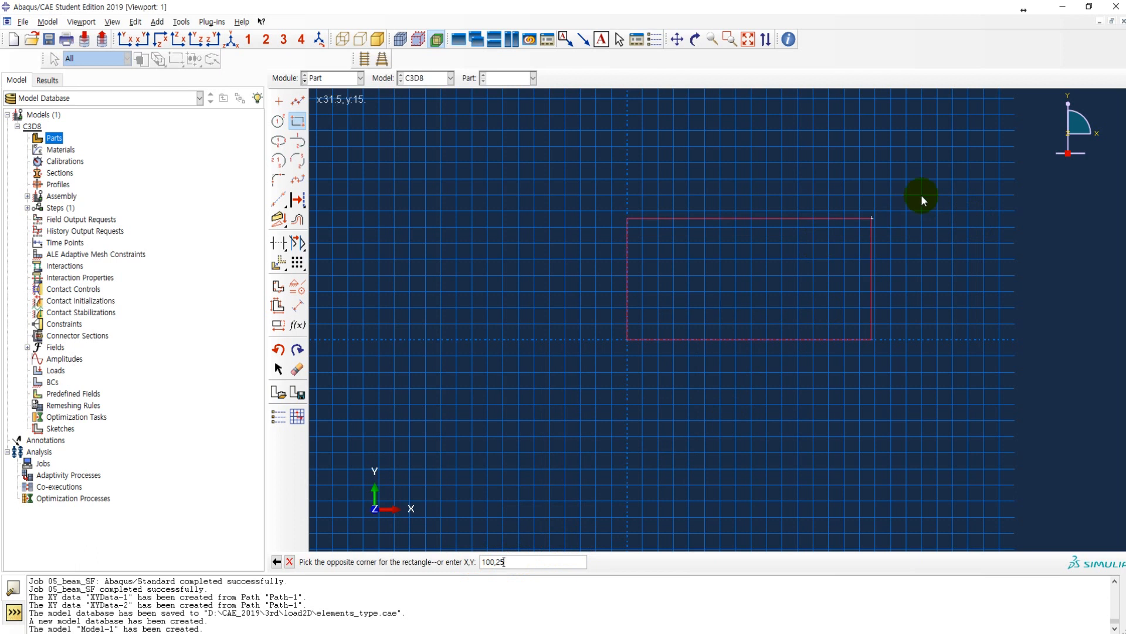
pyautogui.press('Return')
pyautogui.scroll(-3, 493, 311)
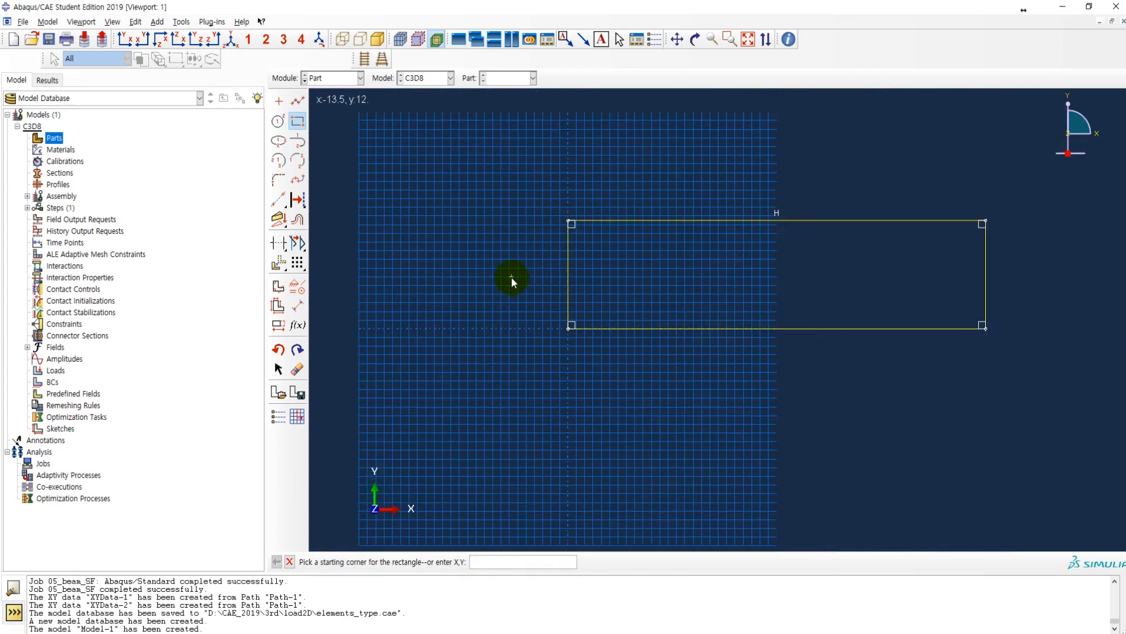
pyautogui.middleClick(511, 276)
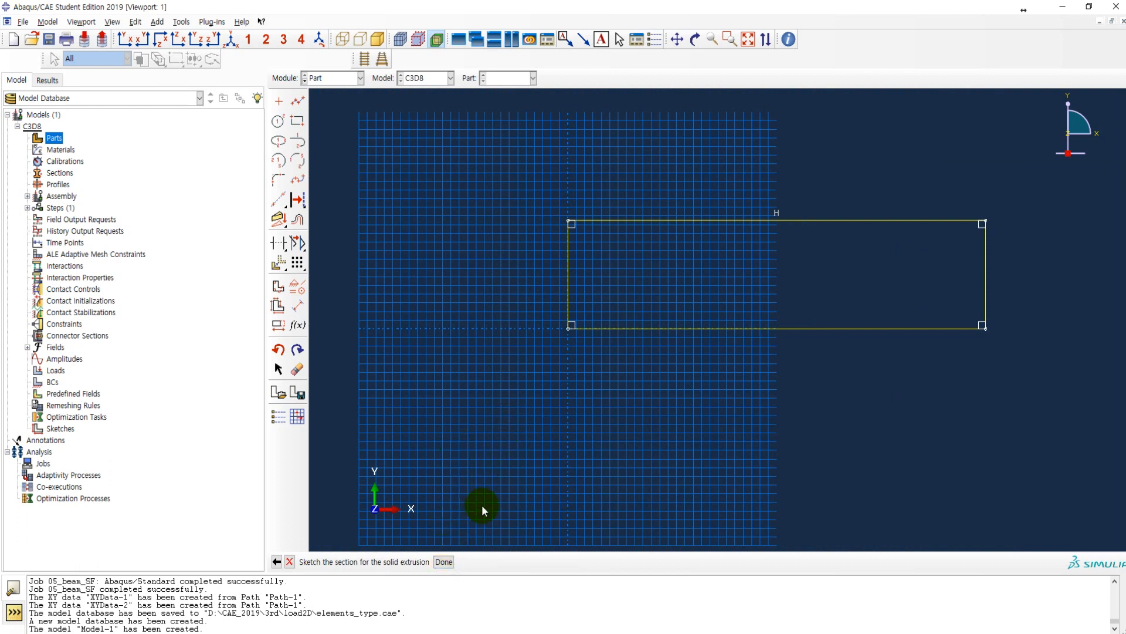
# Step: Finish the profile sketch and extrude it to a depth of 30
pyautogui.click(444, 562)
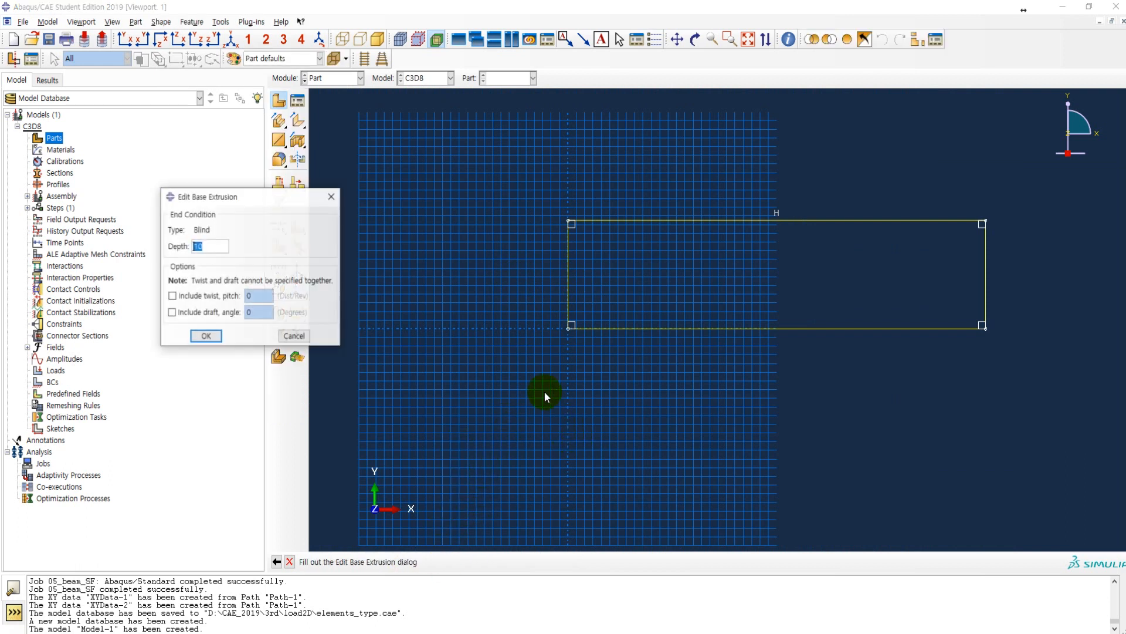
pyautogui.doubleClick(209, 247)
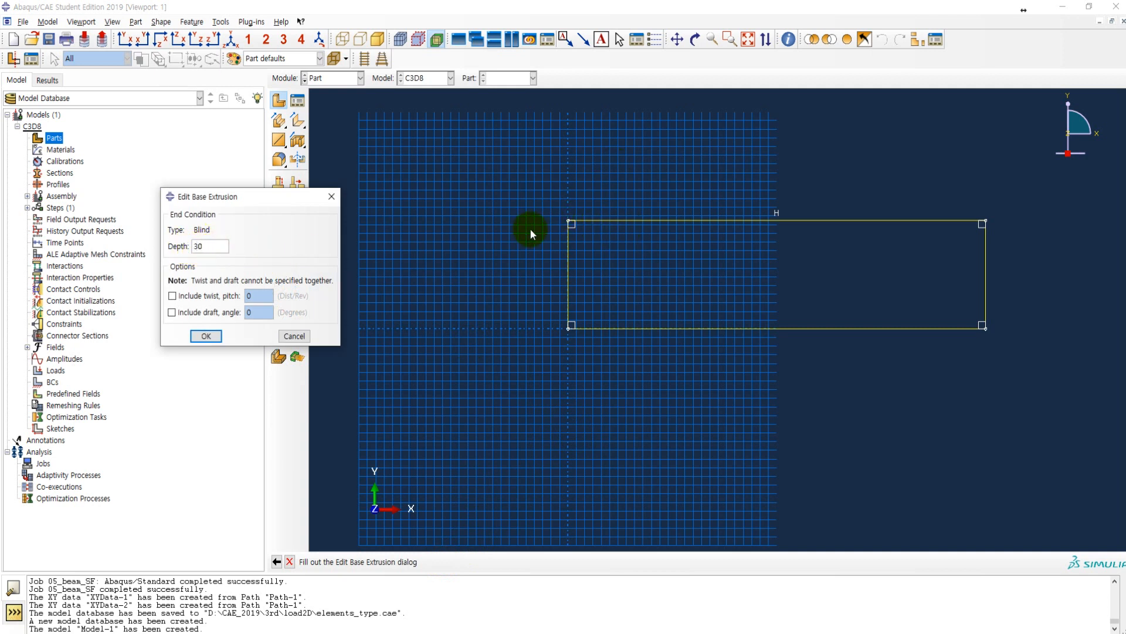
pyautogui.click(206, 335)
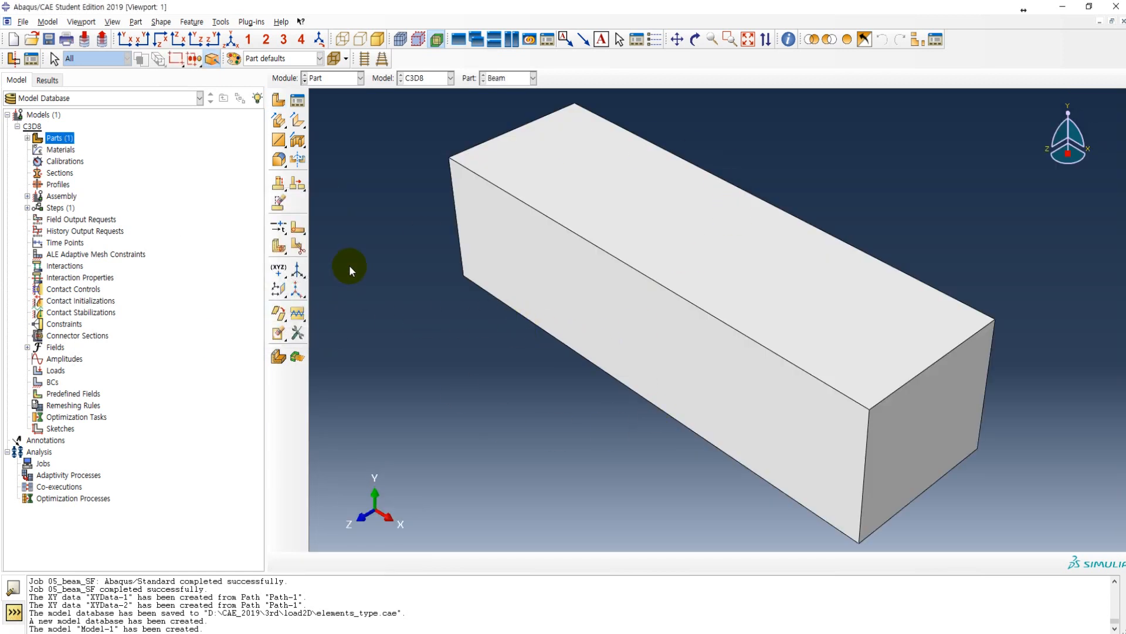
# Step: Expand the Beam part in the model tree and inspect its solid extrusion feature and section sketch
pyautogui.click(27, 139)
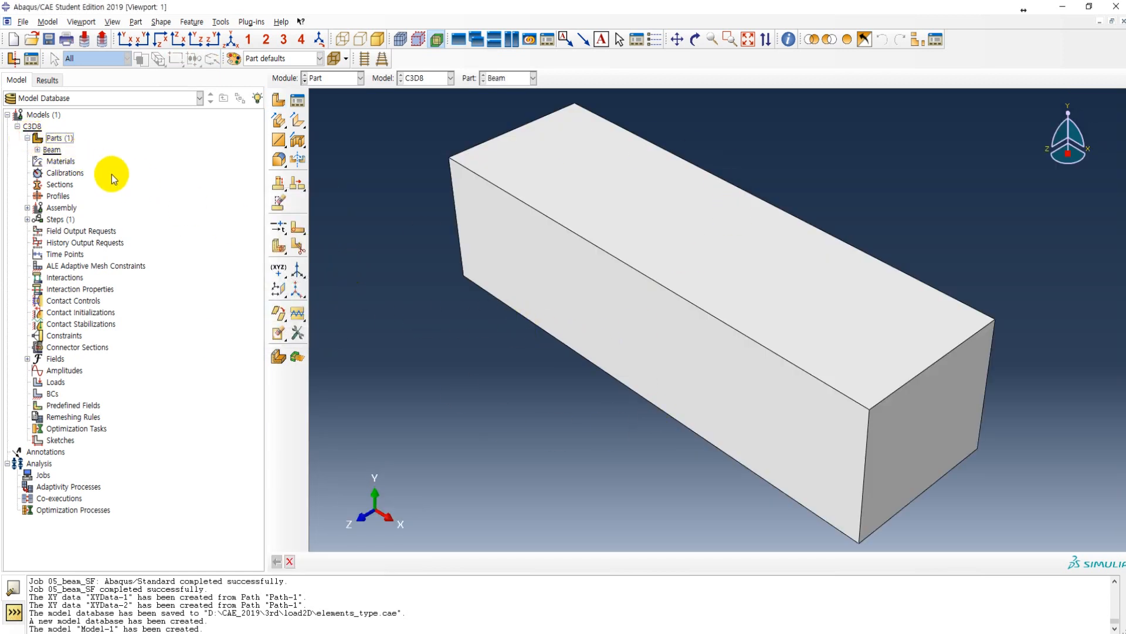
pyautogui.click(37, 150)
pyautogui.click(47, 161)
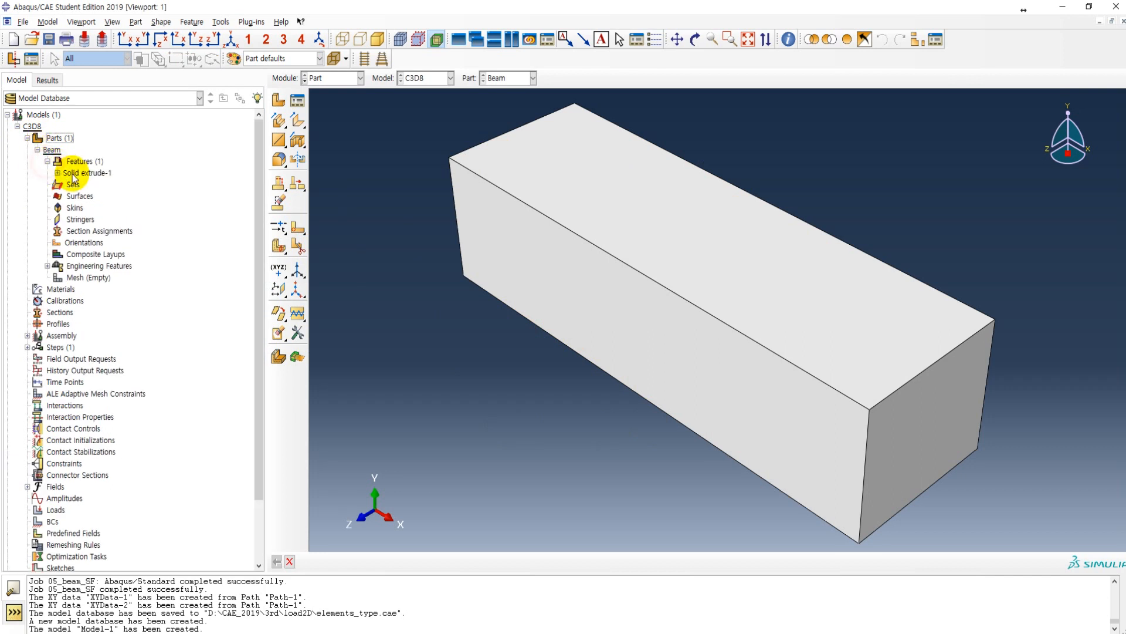
pyautogui.click(57, 172)
pyautogui.click(94, 185)
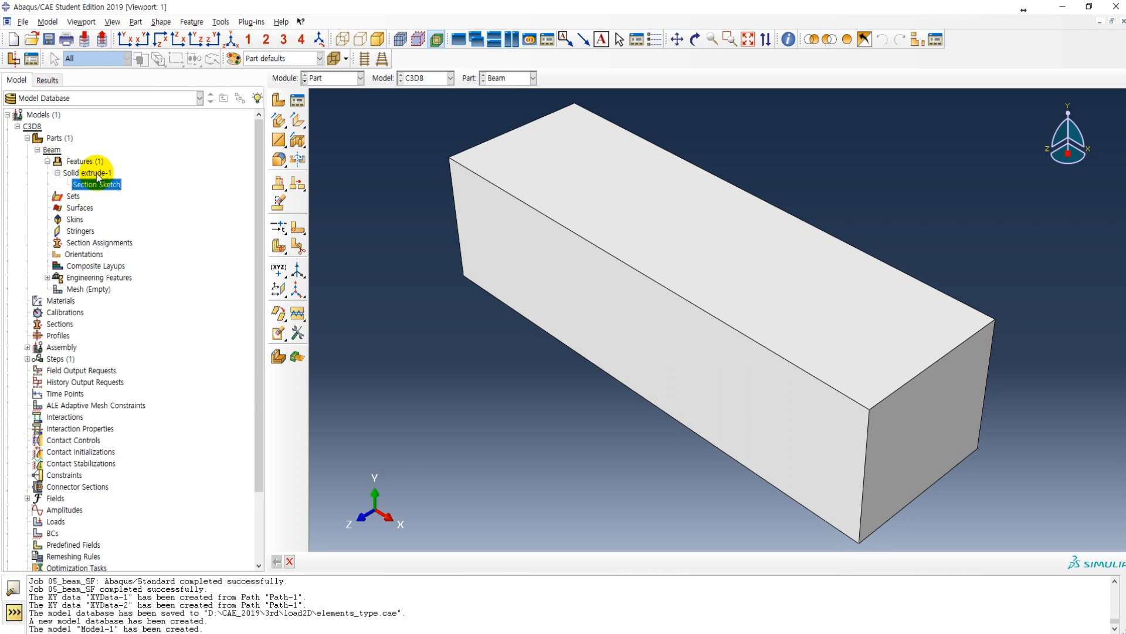
pyautogui.click(105, 174)
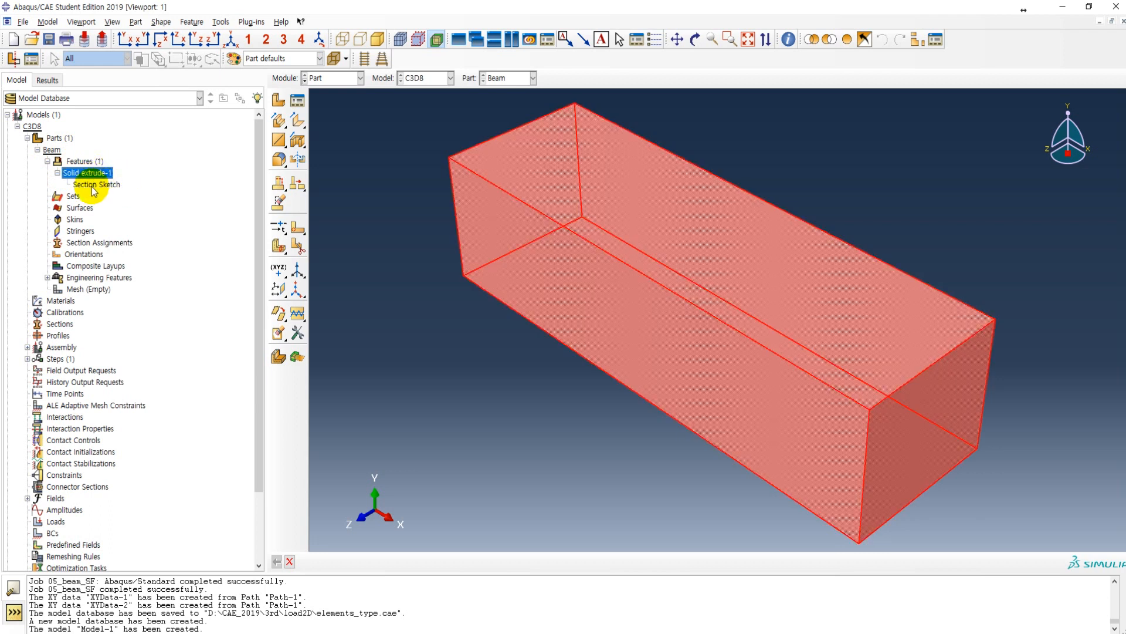
pyautogui.click(87, 184)
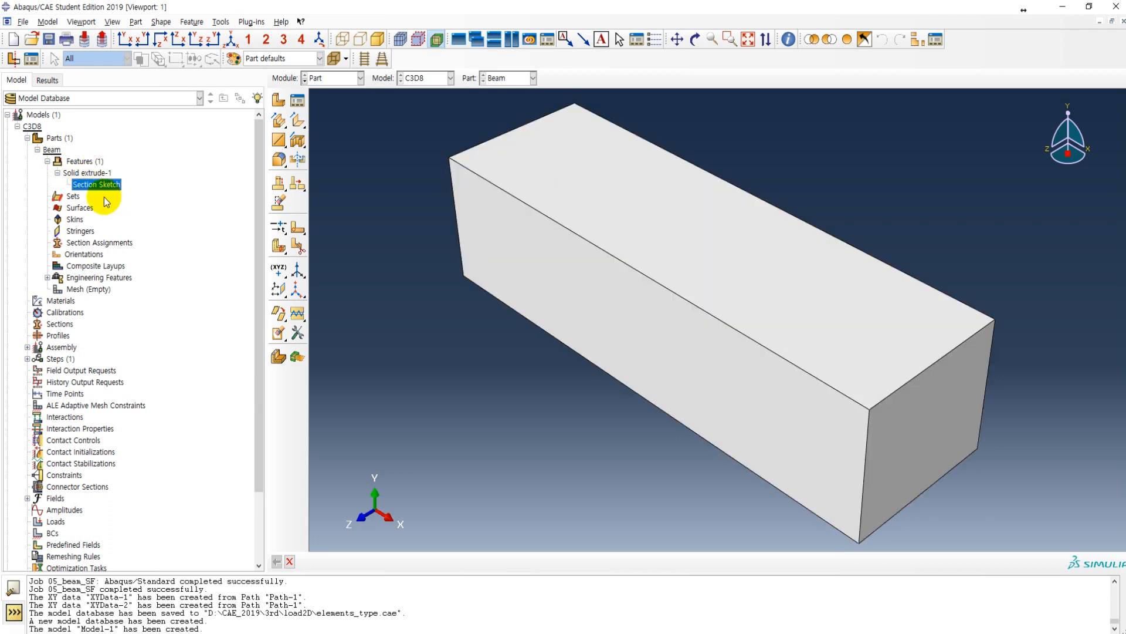
# Step: Create a material named steel and add the Elastic mechanical behavior to it
pyautogui.doubleClick(61, 301)
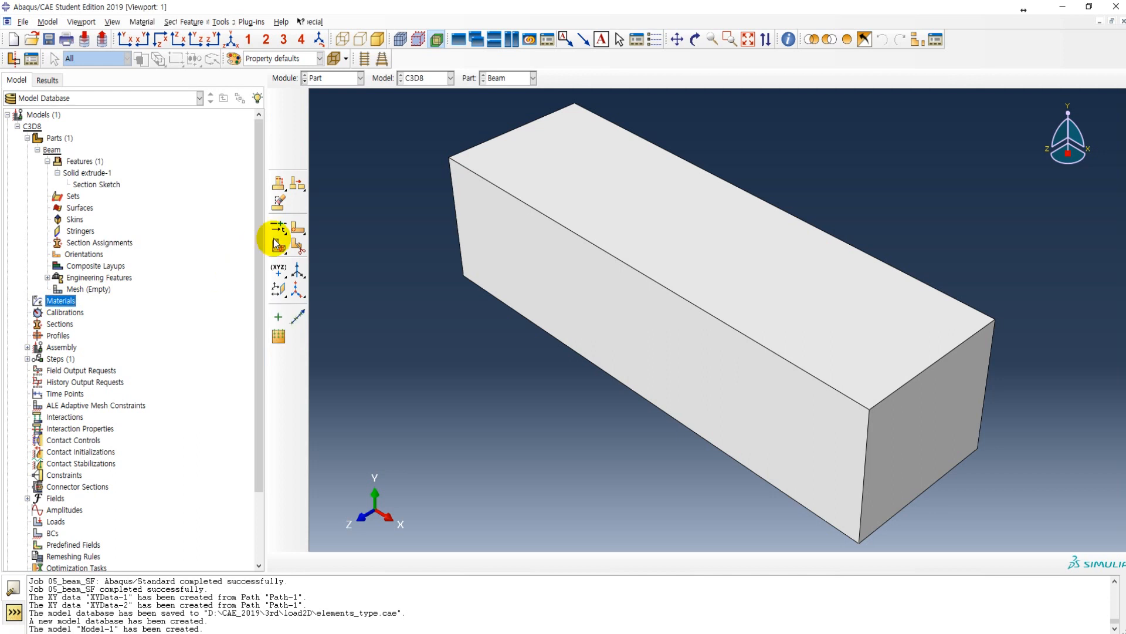
pyautogui.write('stee')
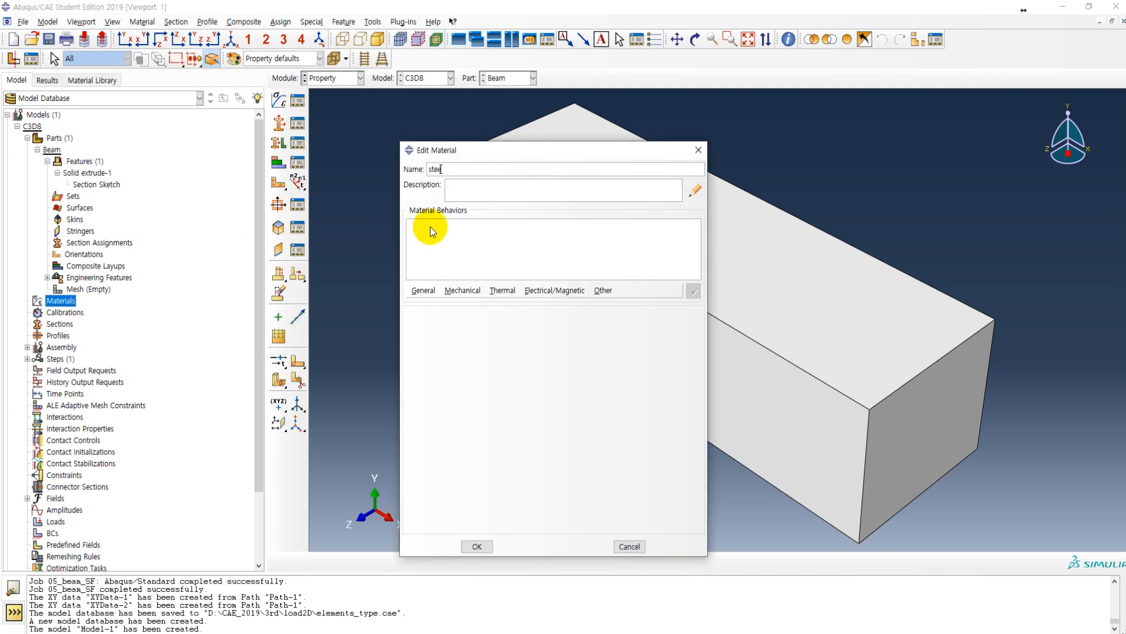
pyautogui.write('l')
pyautogui.click(460, 291)
pyautogui.moveTo(543, 304)
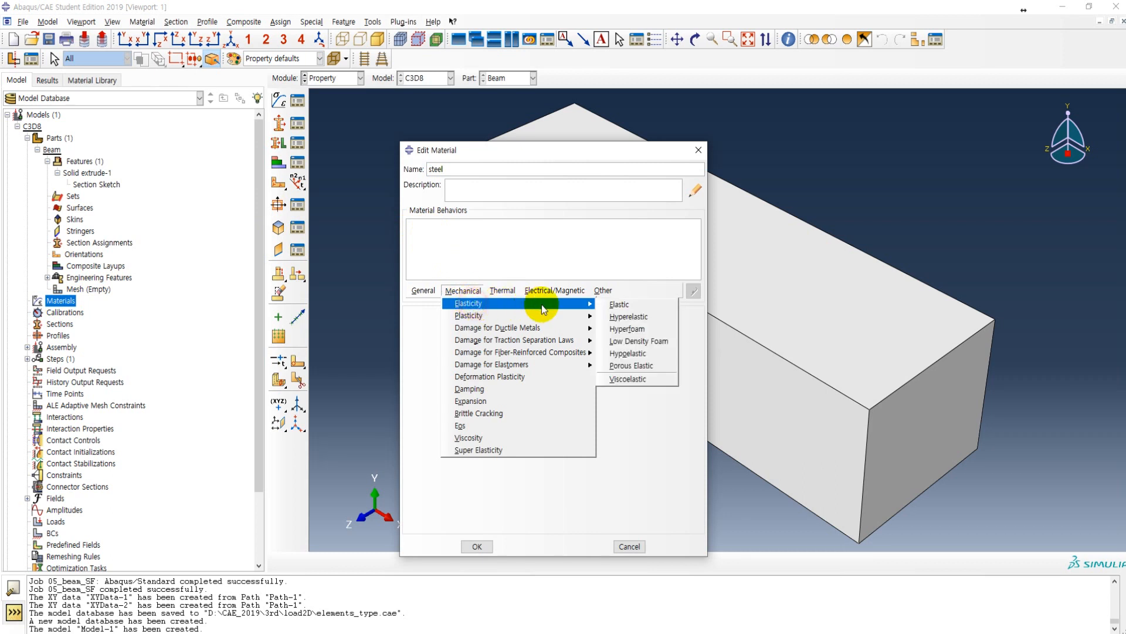
pyautogui.click(621, 305)
# Step: Define steel with Young's modulus 210000 and Poisson's ratio 0.3, save it, and list it in the model tree
pyautogui.click(459, 456)
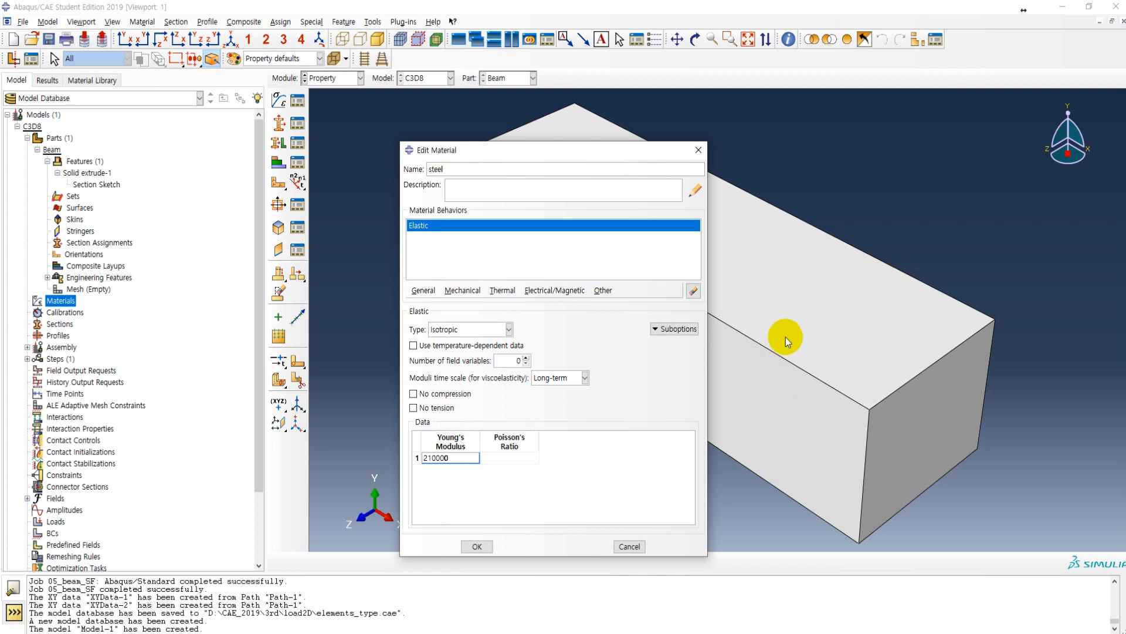
pyautogui.click(509, 462)
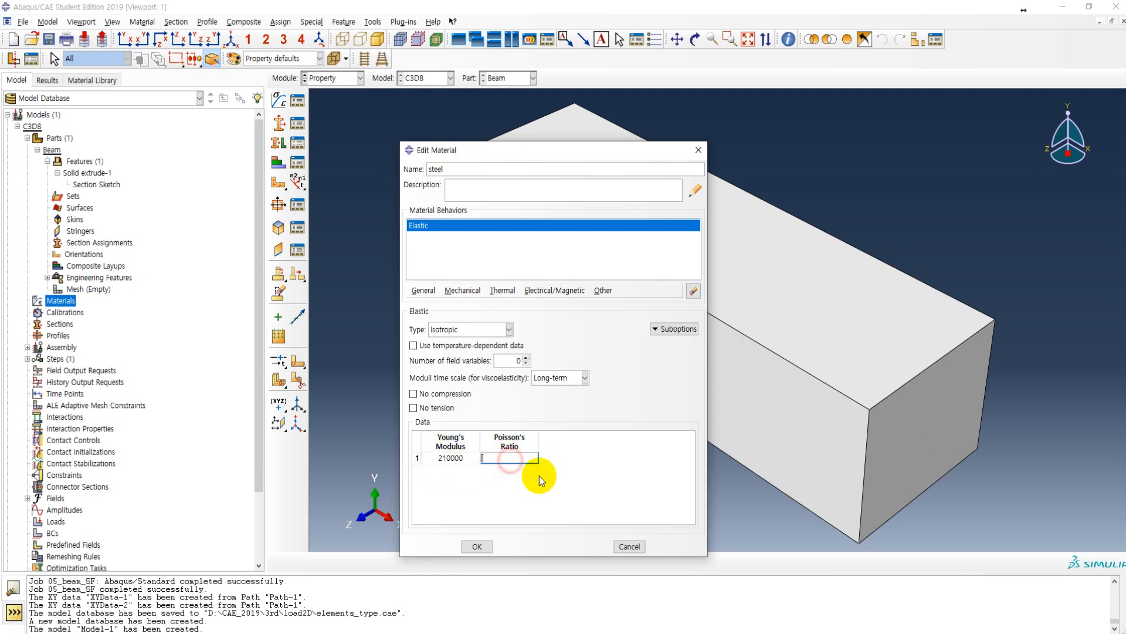
pyautogui.write('0.3')
pyautogui.click(492, 546)
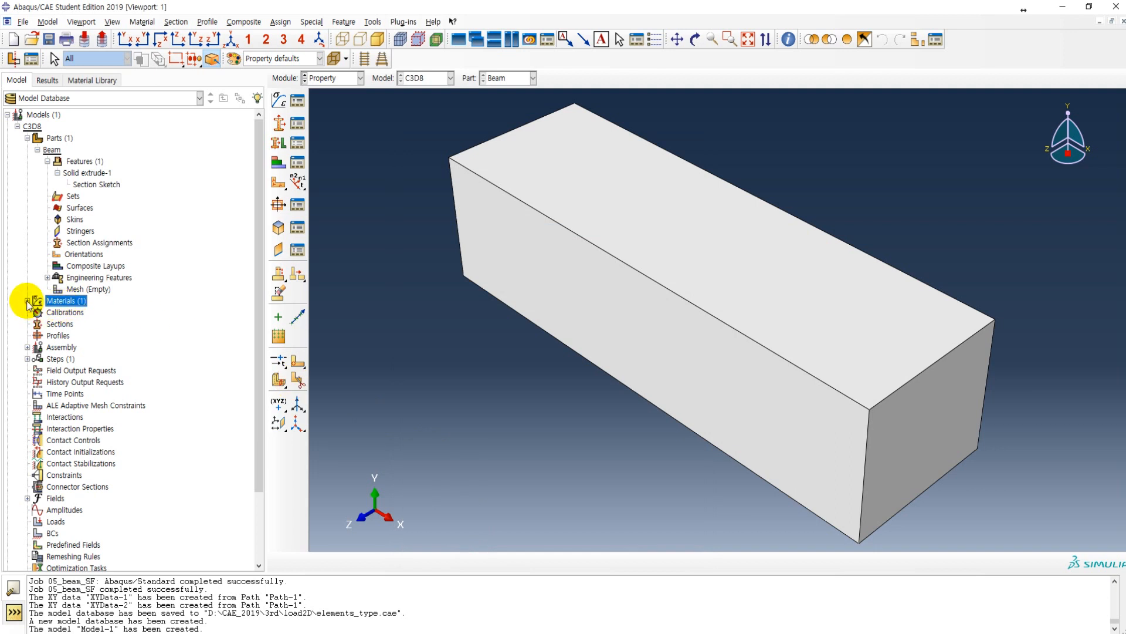
pyautogui.click(27, 301)
# Step: Create a solid homogeneous section with the default name and the steel material, and select it in the model tree
pyautogui.click(60, 335)
pyautogui.click(341, 80)
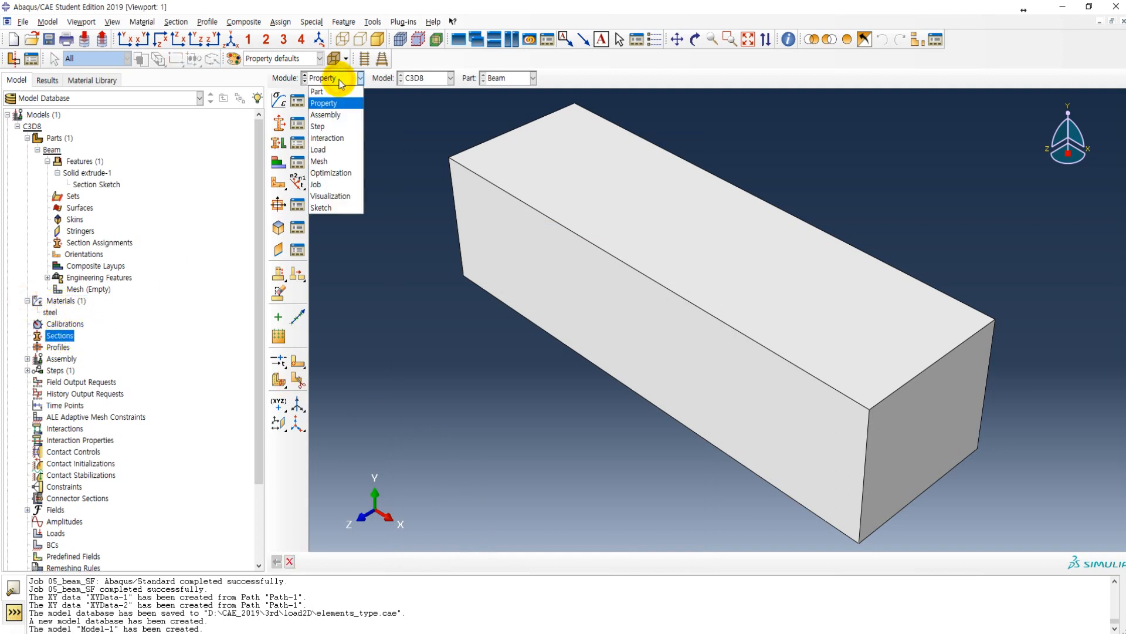
pyautogui.click(332, 101)
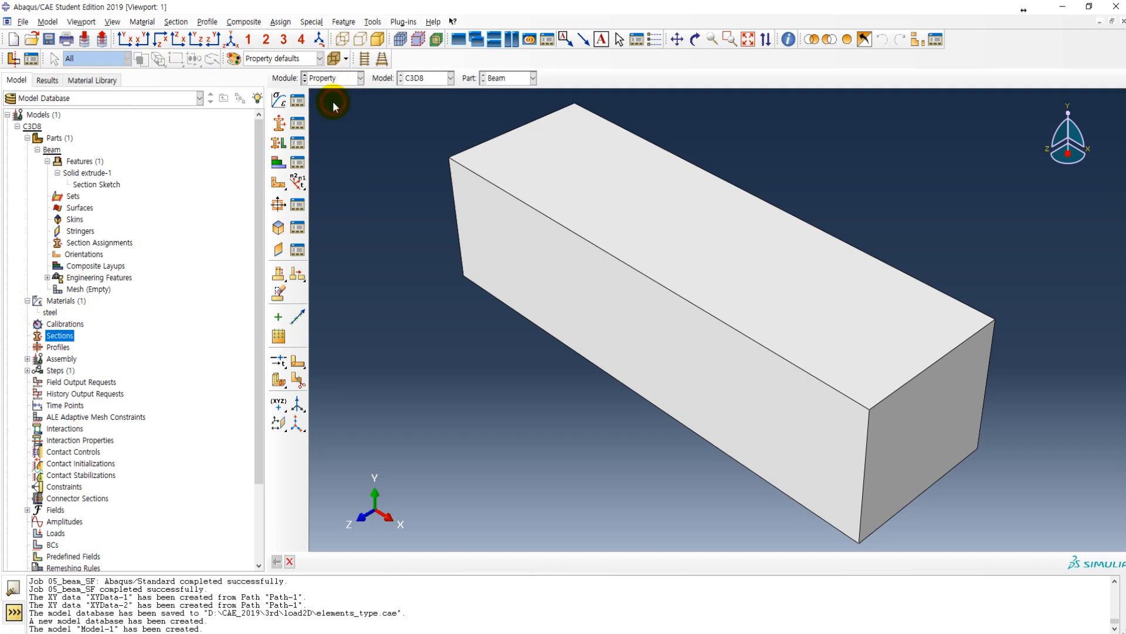
pyautogui.click(280, 124)
pyautogui.moveTo(312, 167); pyautogui.dragTo(352, 158)
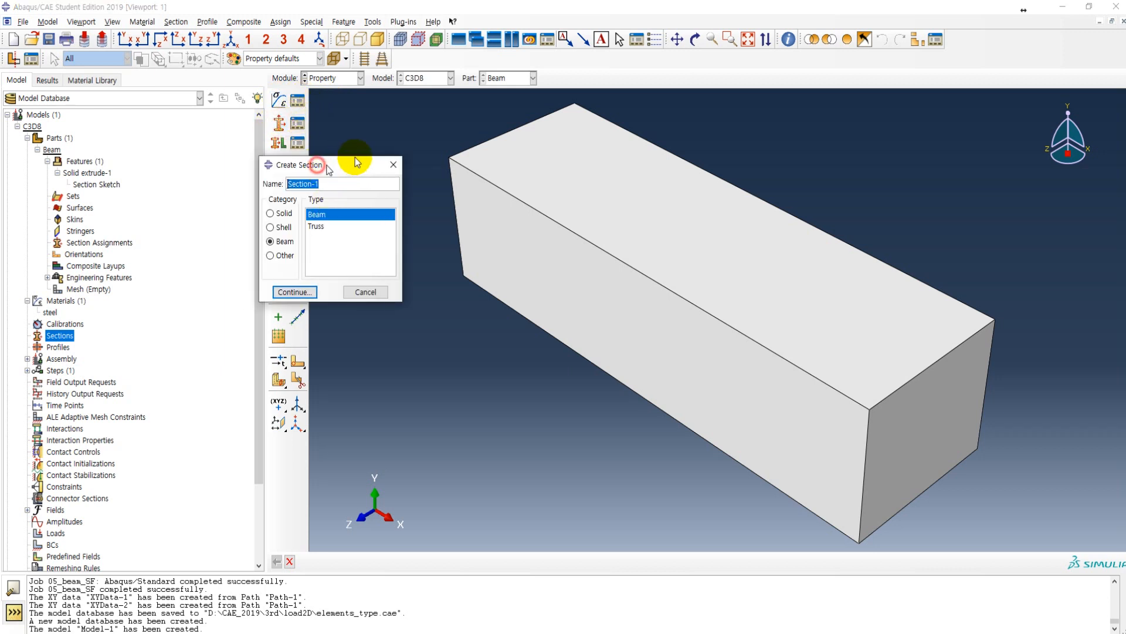
pyautogui.click(300, 204)
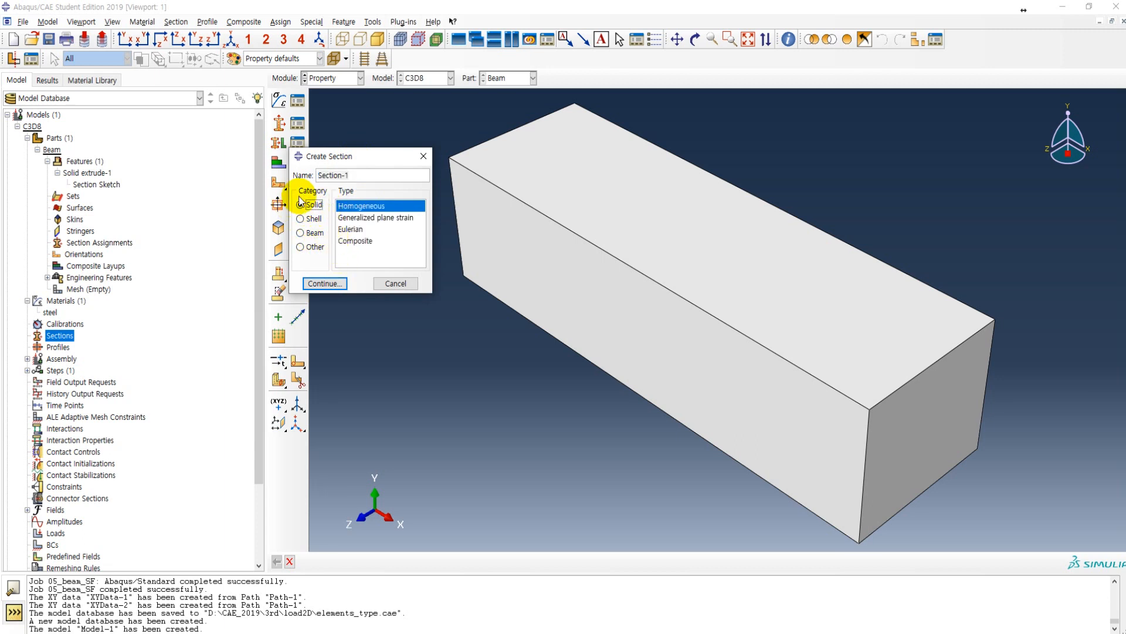
pyautogui.click(354, 208)
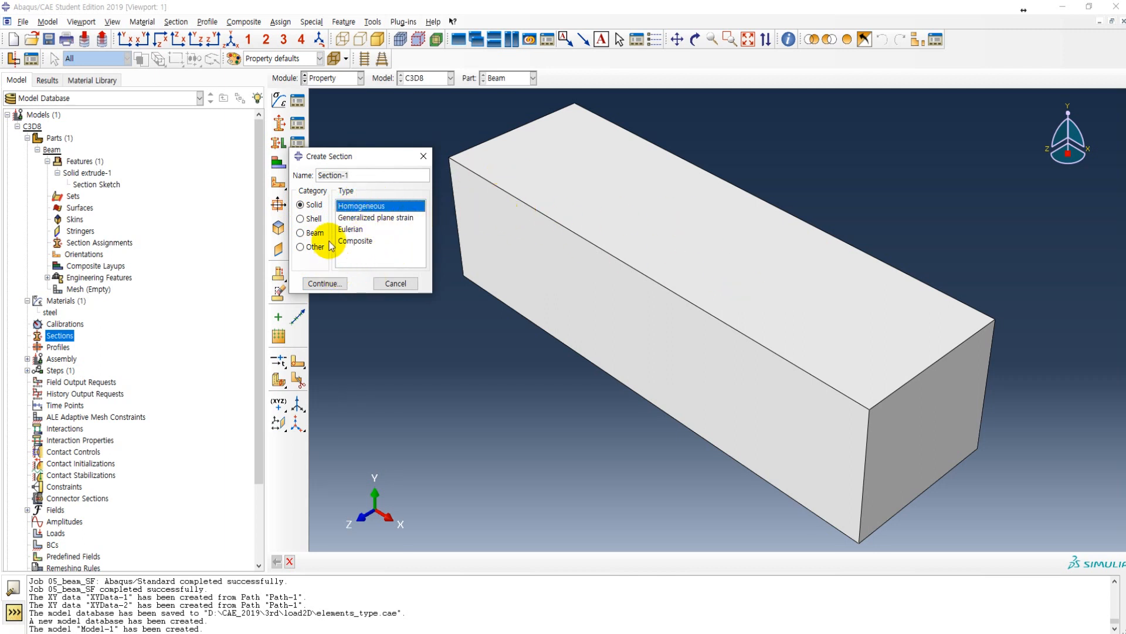
pyautogui.click(325, 284)
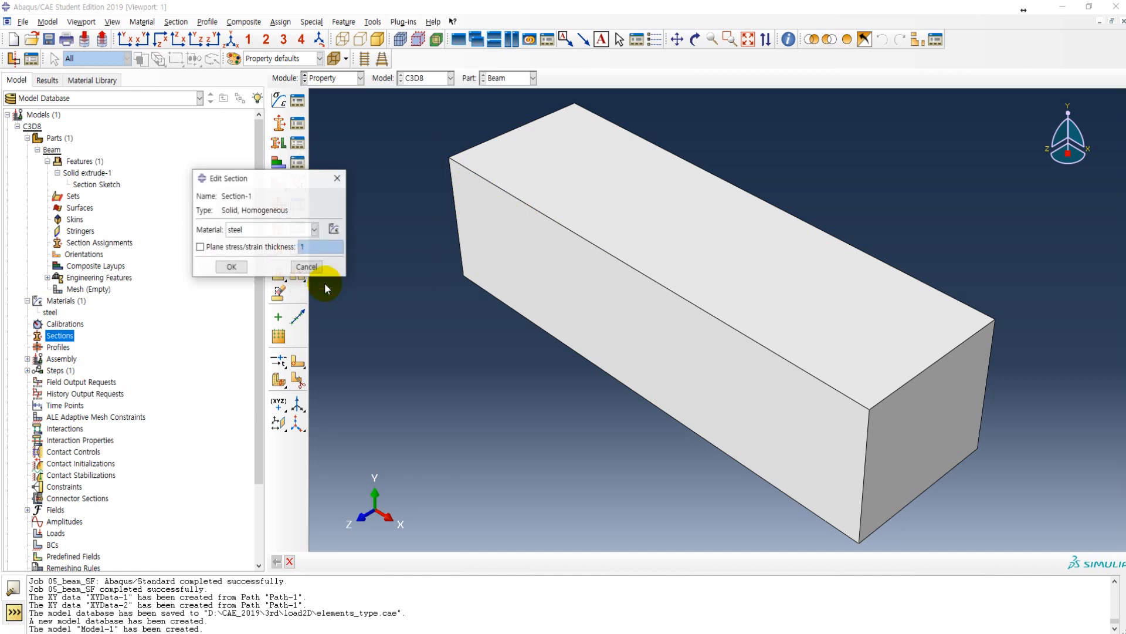
pyautogui.click(231, 267)
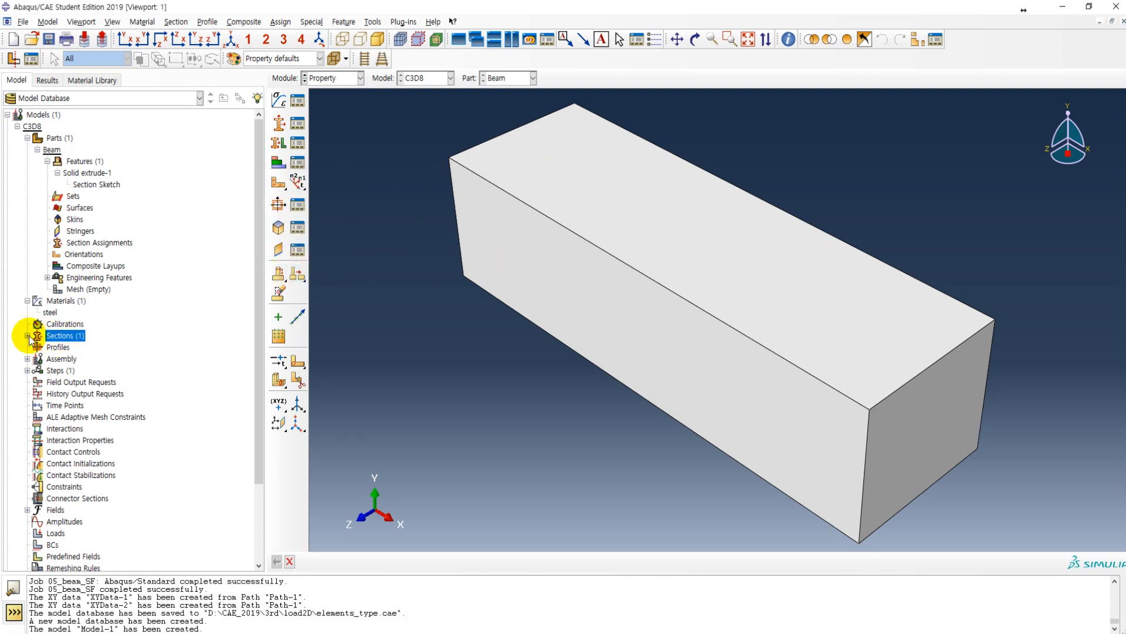
pyautogui.click(27, 335)
pyautogui.click(57, 347)
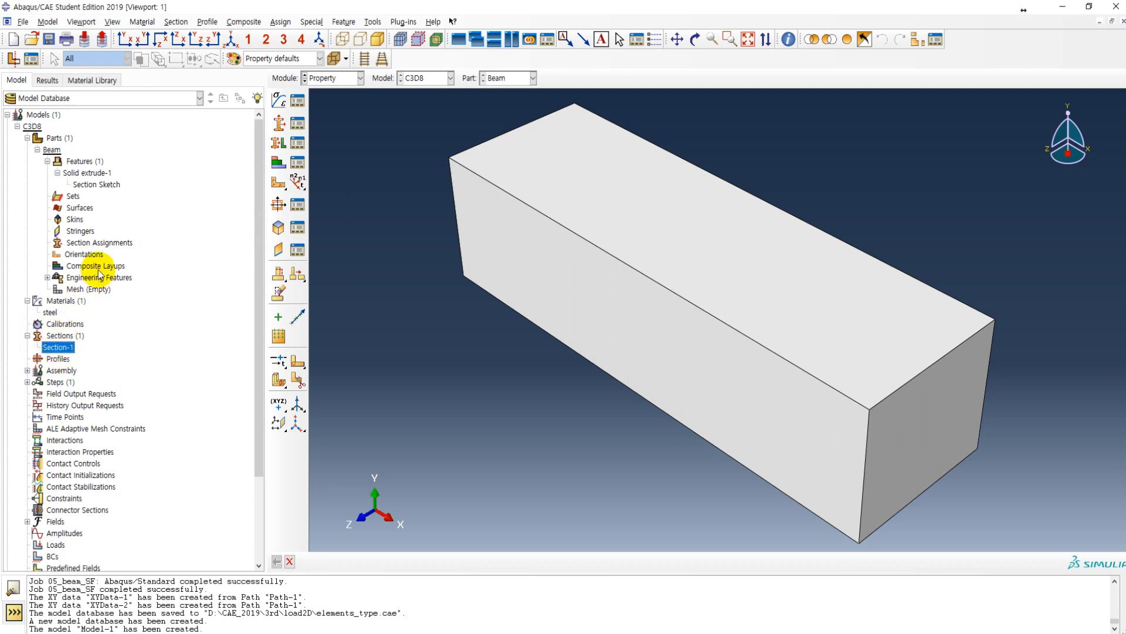
# Step: Assign Section-1 to the whole beam solid, creating the default set Set-1 for the region
pyautogui.click(103, 243)
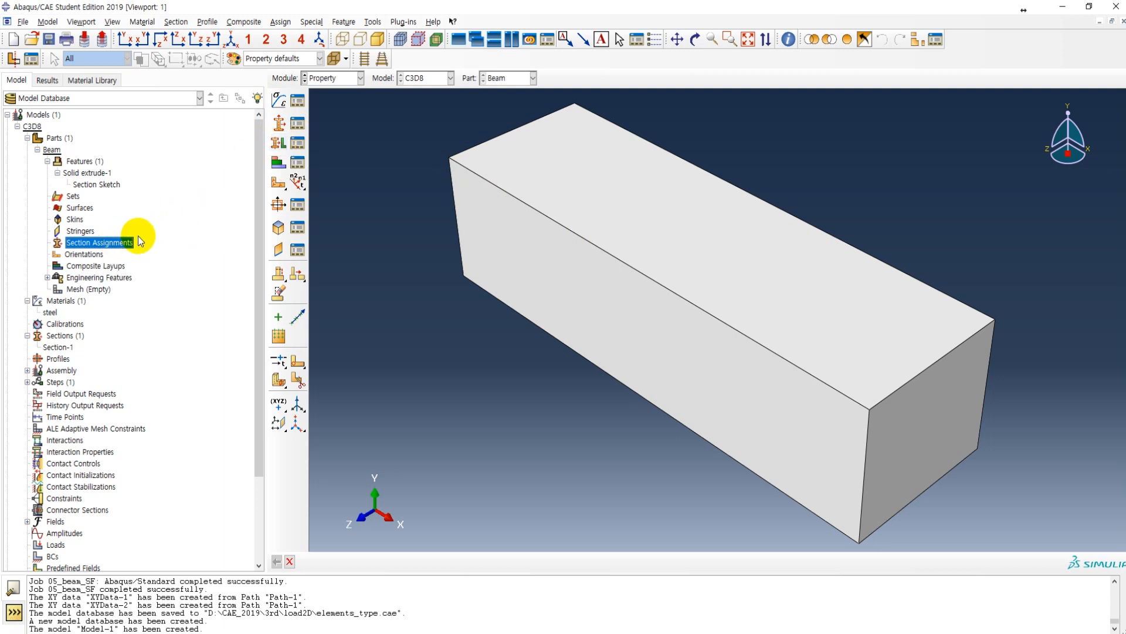
pyautogui.doubleClick(124, 244)
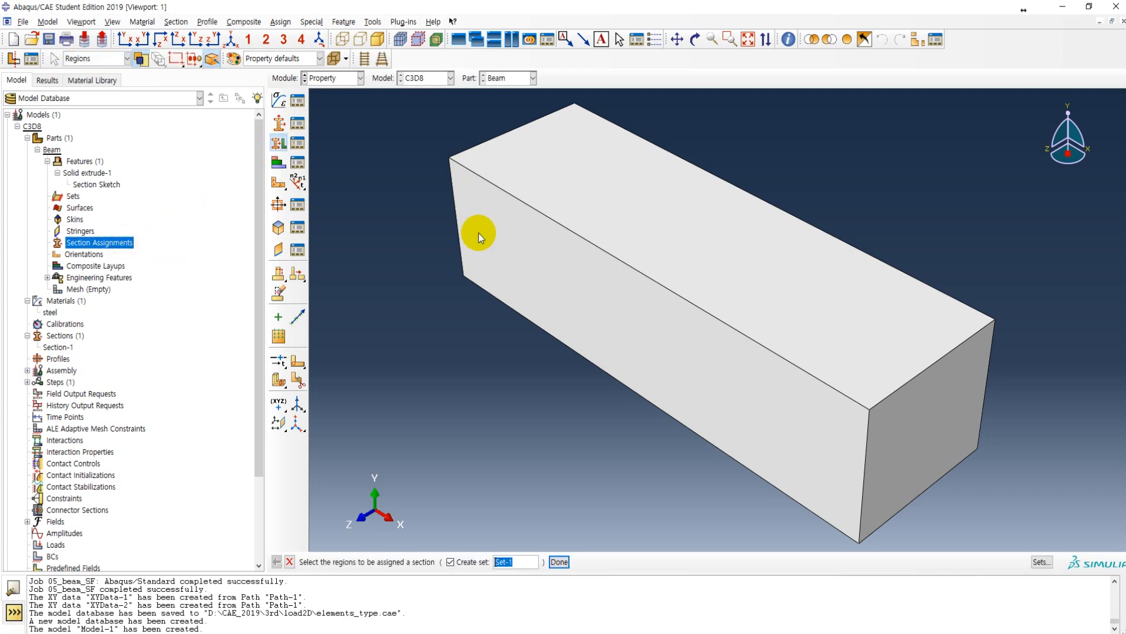
pyautogui.click(583, 284)
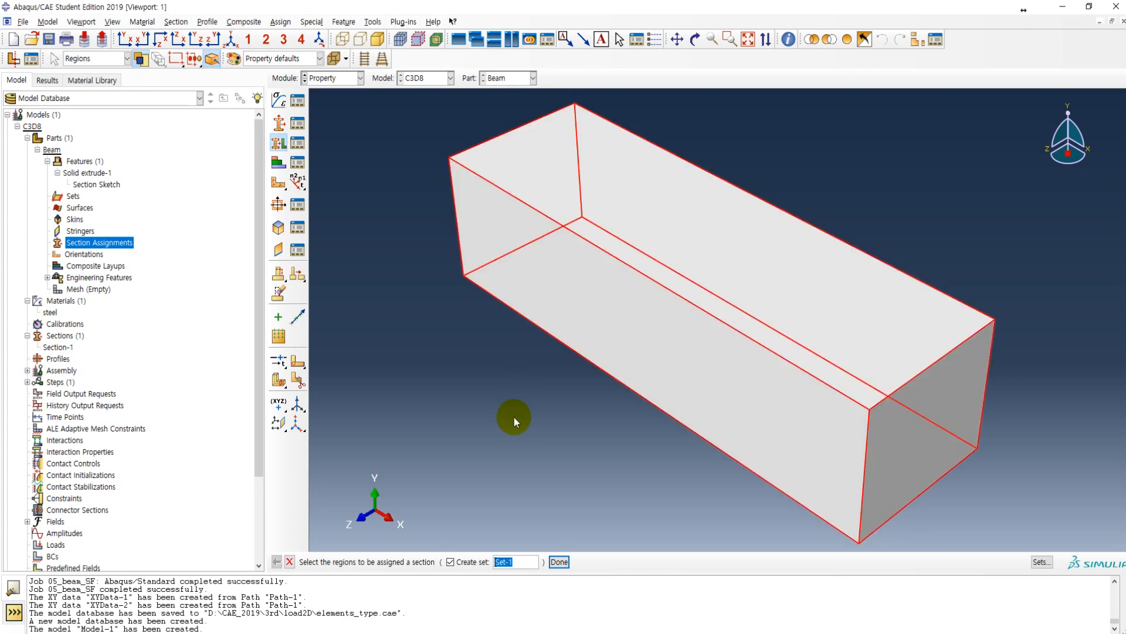
pyautogui.click(561, 561)
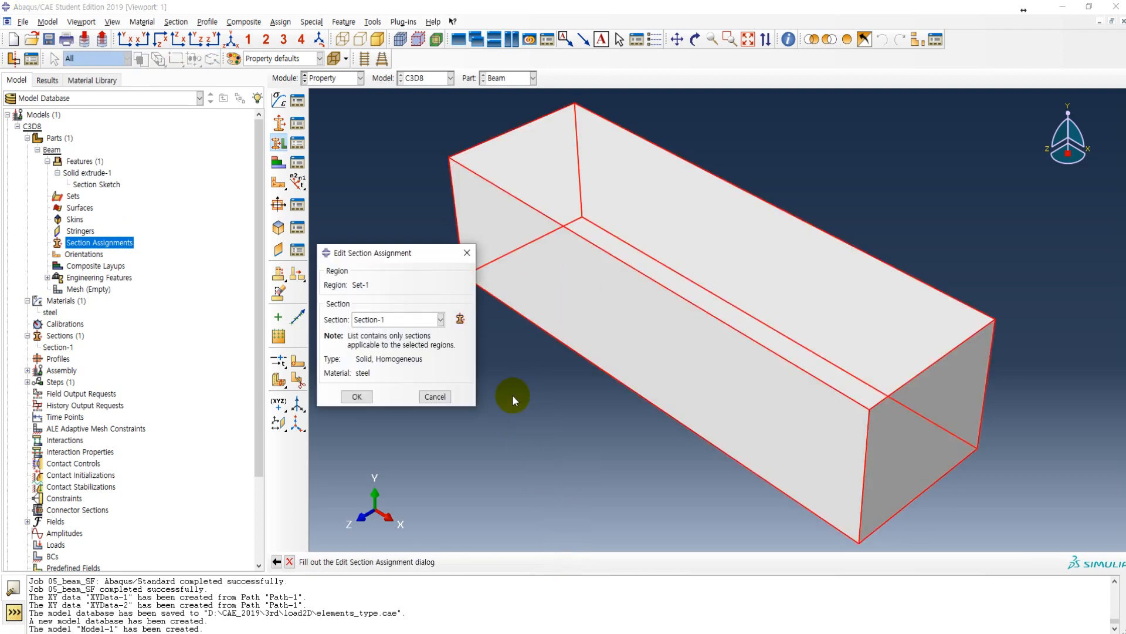
pyautogui.click(384, 320)
pyautogui.click(384, 334)
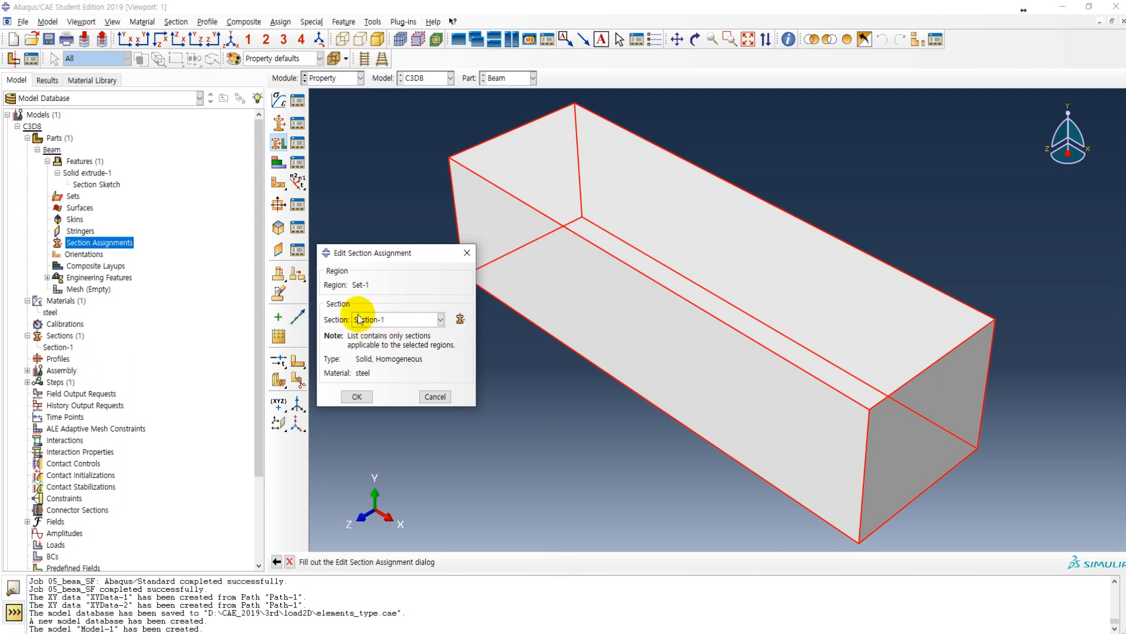
pyautogui.click(357, 396)
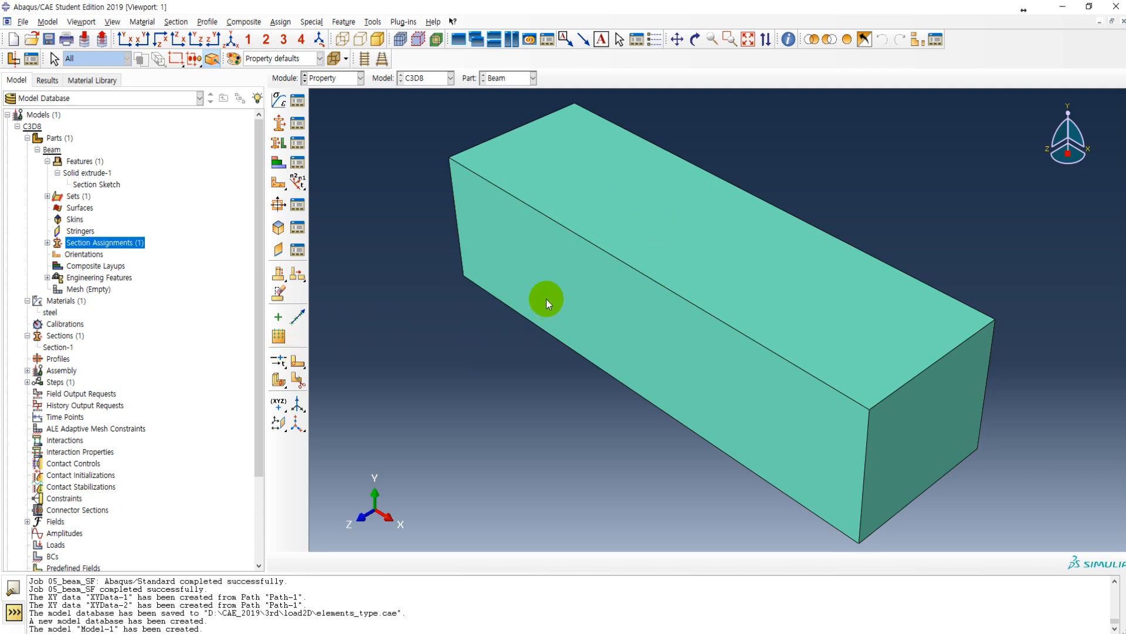
# Step: Switch to the lecture PDF in Adobe Acrobat Pro, review the section assignment and Sets and Surfaces pages, and return to Abaqus/CAE
pyautogui.hotkey('alt', 'Tab')
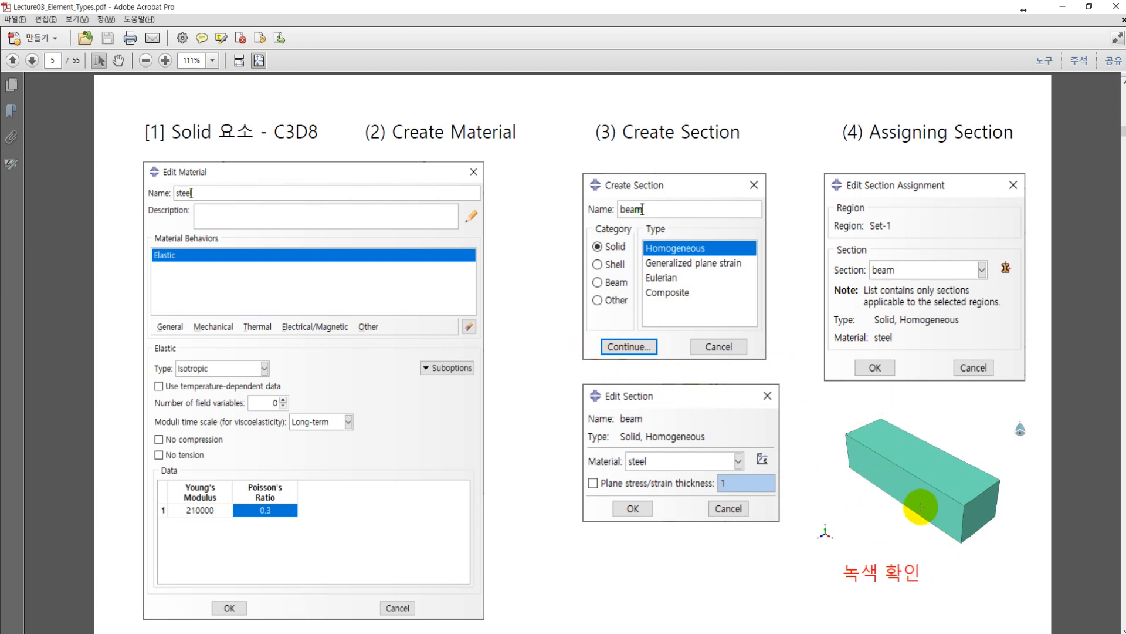
pyautogui.scroll(-1, 477, 350)
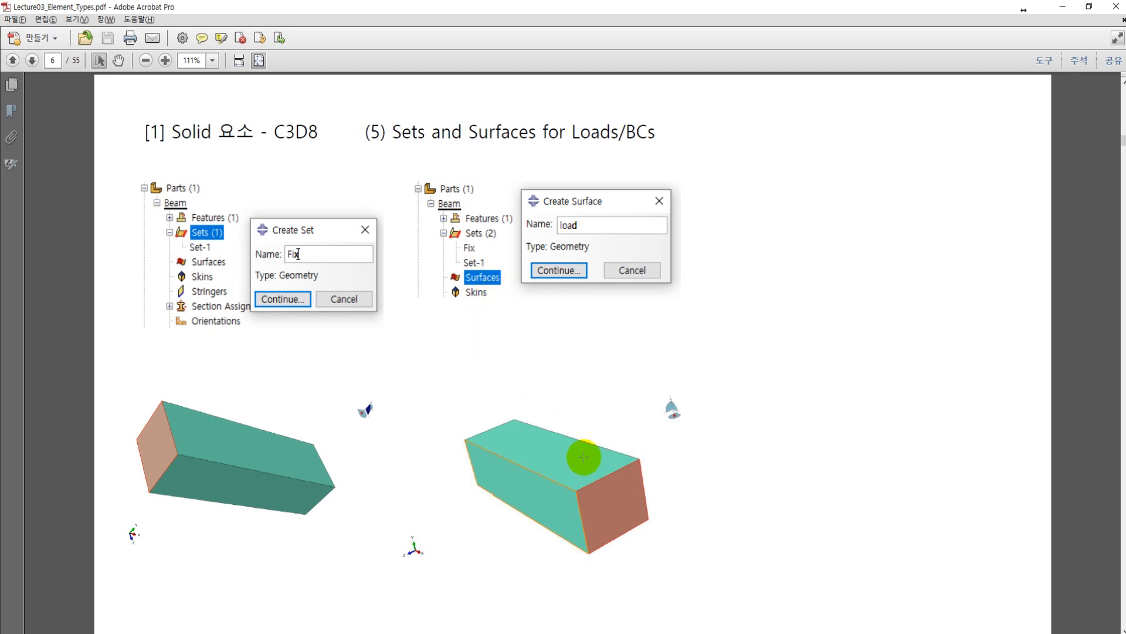
pyautogui.hotkey('alt', 'Tab')
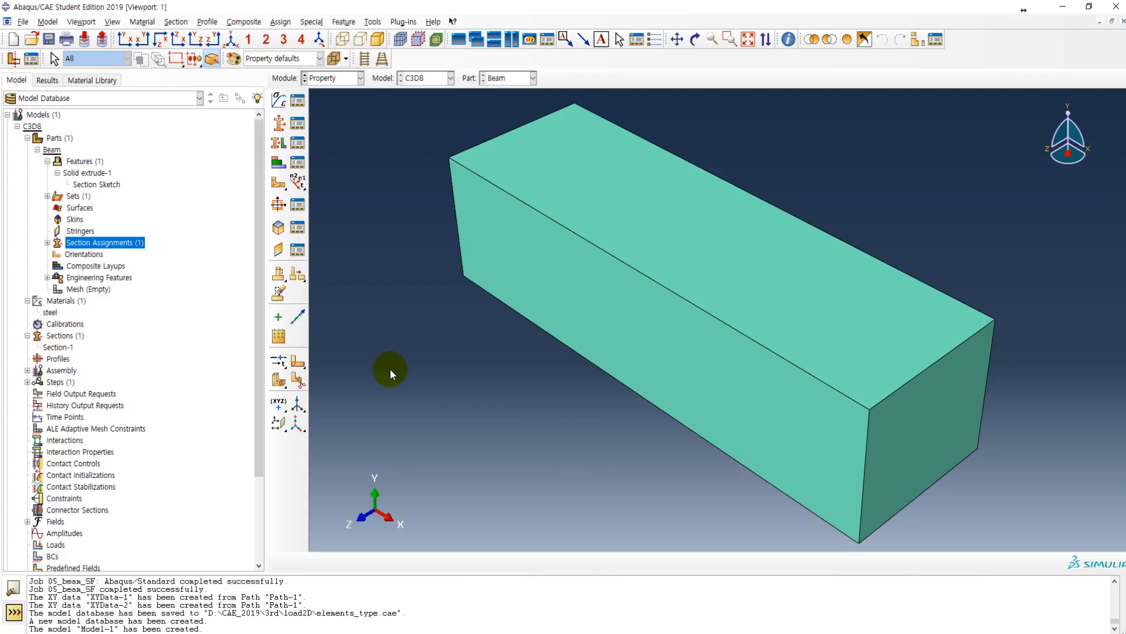
# Step: Create a geometry set named fix from the beam's end face on the negative X side and highlight it on the part
pyautogui.click(47, 196)
pyautogui.doubleClick(74, 199)
pyautogui.write('fix')
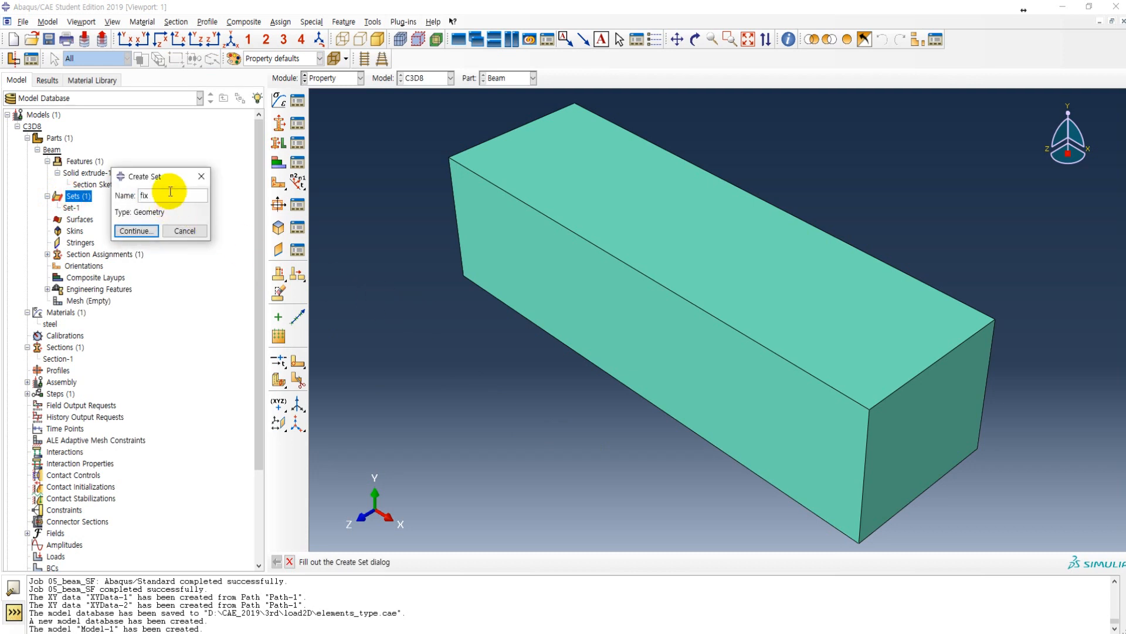
pyautogui.click(137, 230)
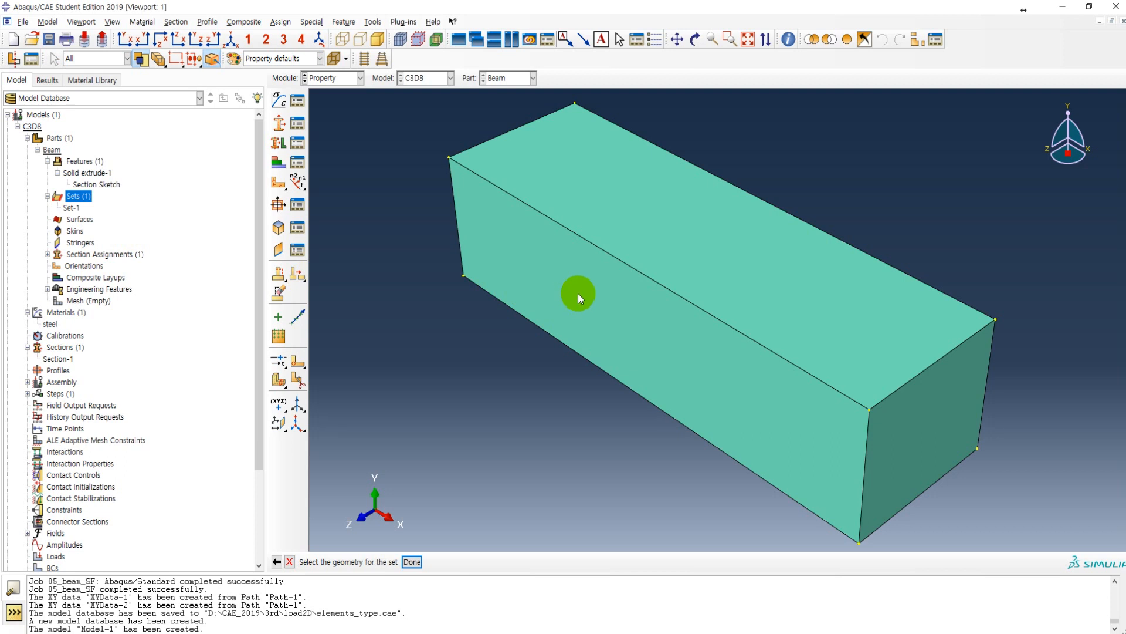
pyautogui.keyDown('ctrl'); pyautogui.keyDown('alt'); pyautogui.moveTo(617, 325); pyautogui.dragTo(805, 372); pyautogui.keyUp('alt'); pyautogui.keyUp('ctrl')
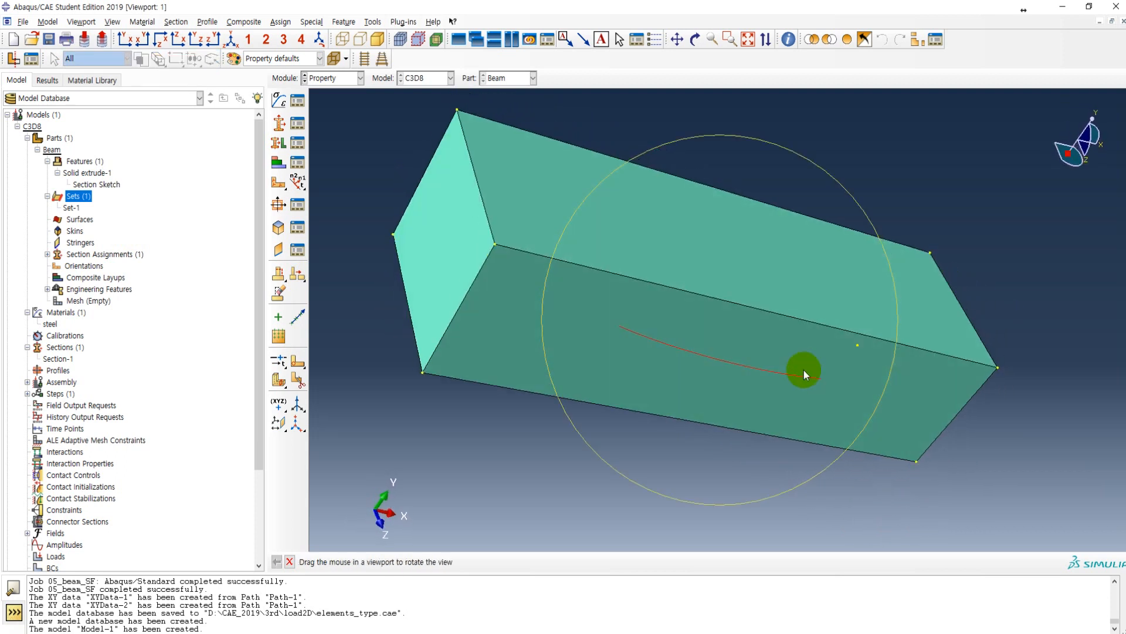
pyautogui.click(455, 246)
pyautogui.click(413, 562)
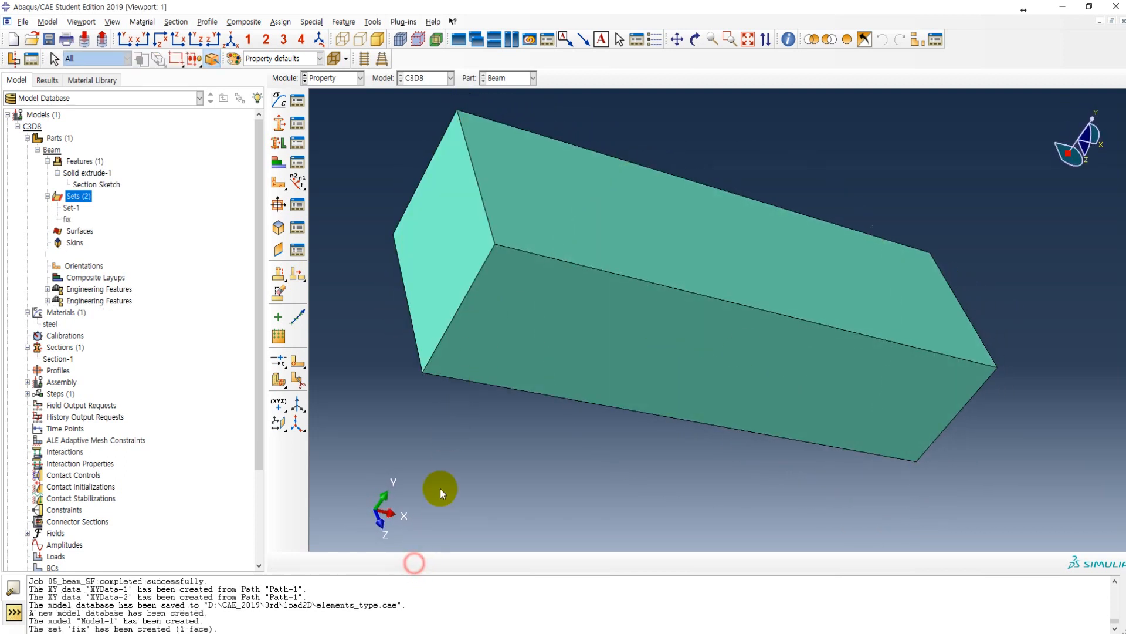
pyautogui.click(68, 220)
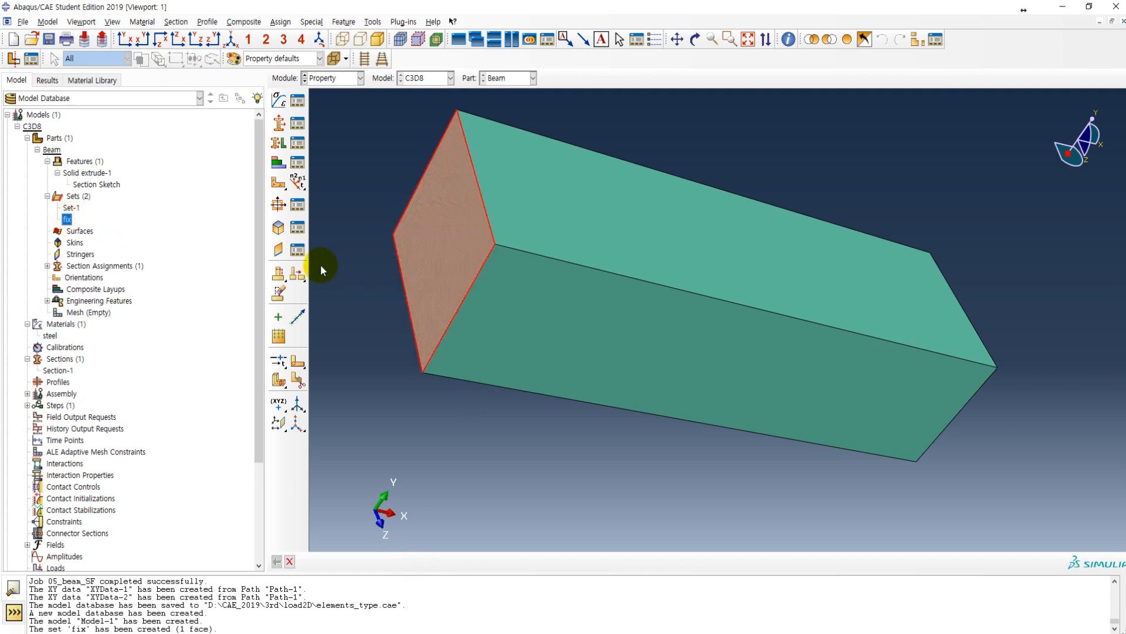
# Step: Create a surface named load on the beam's end face on the positive X side and highlight it on the part
pyautogui.doubleClick(77, 233)
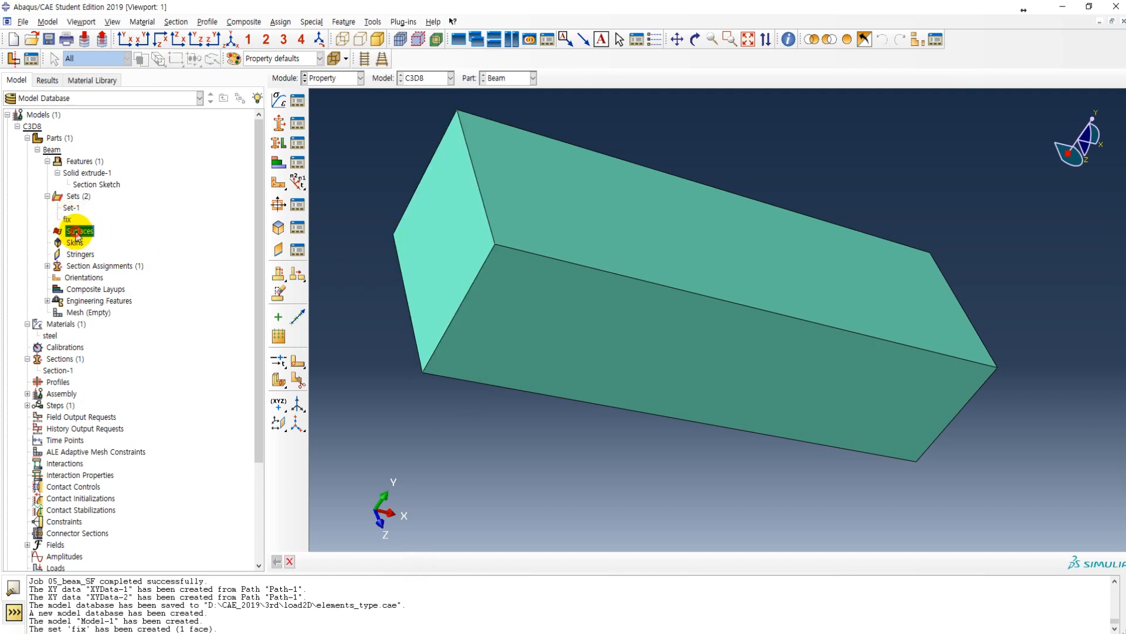
pyautogui.write('load')
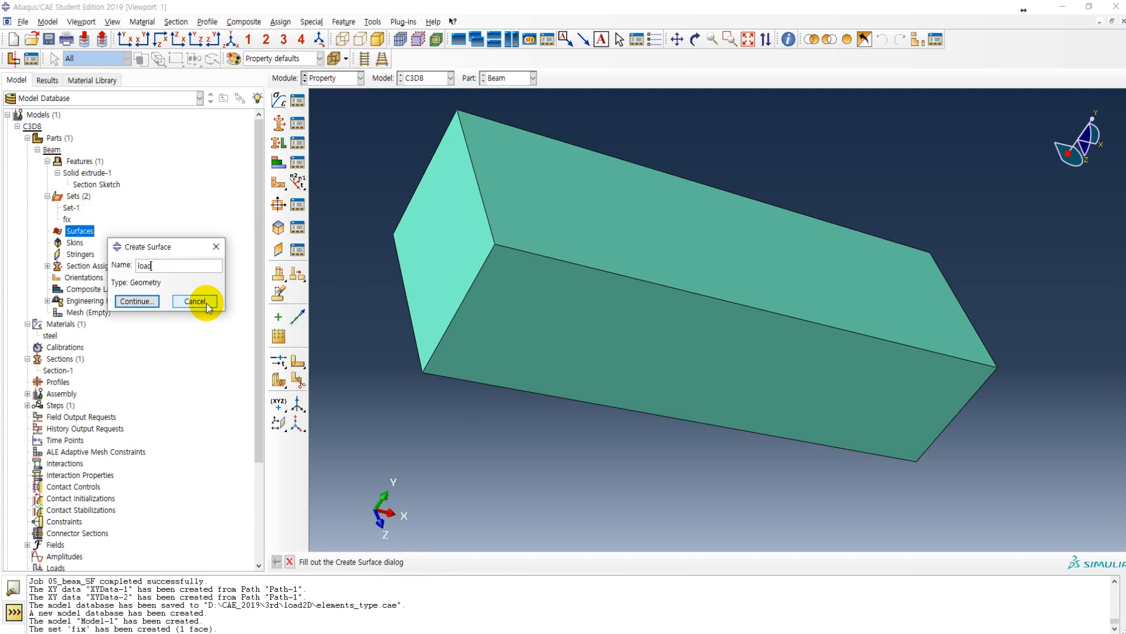
pyautogui.click(133, 302)
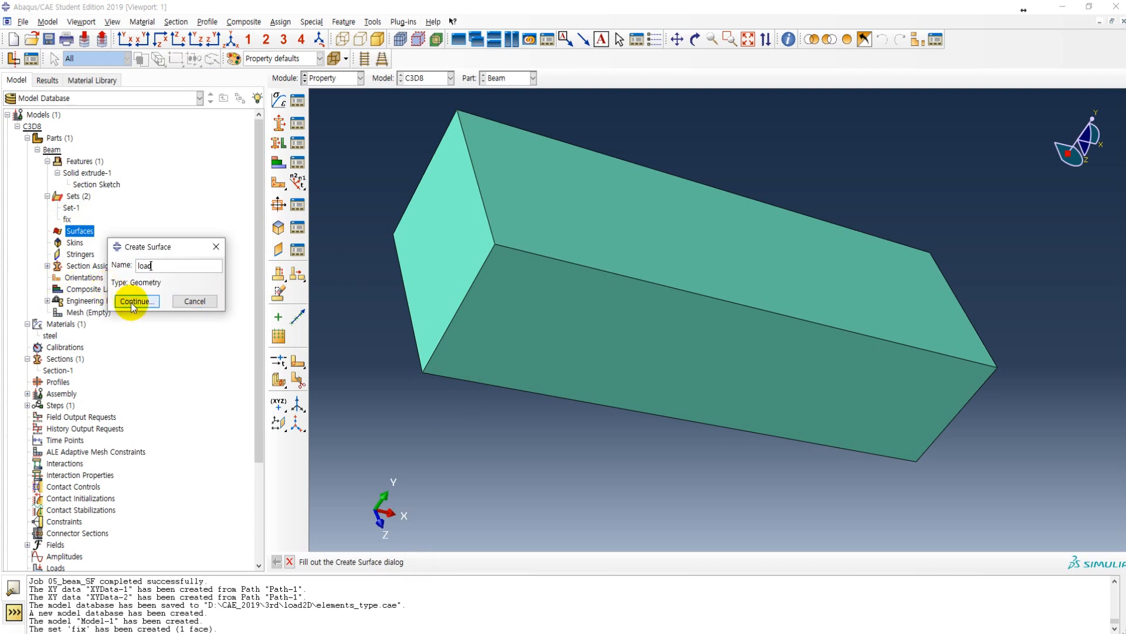
pyautogui.keyDown('ctrl'); pyautogui.keyDown('alt'); pyautogui.moveTo(708, 300); pyautogui.dragTo(830, 357); pyautogui.keyUp('alt'); pyautogui.keyUp('ctrl')
pyautogui.click(830, 381)
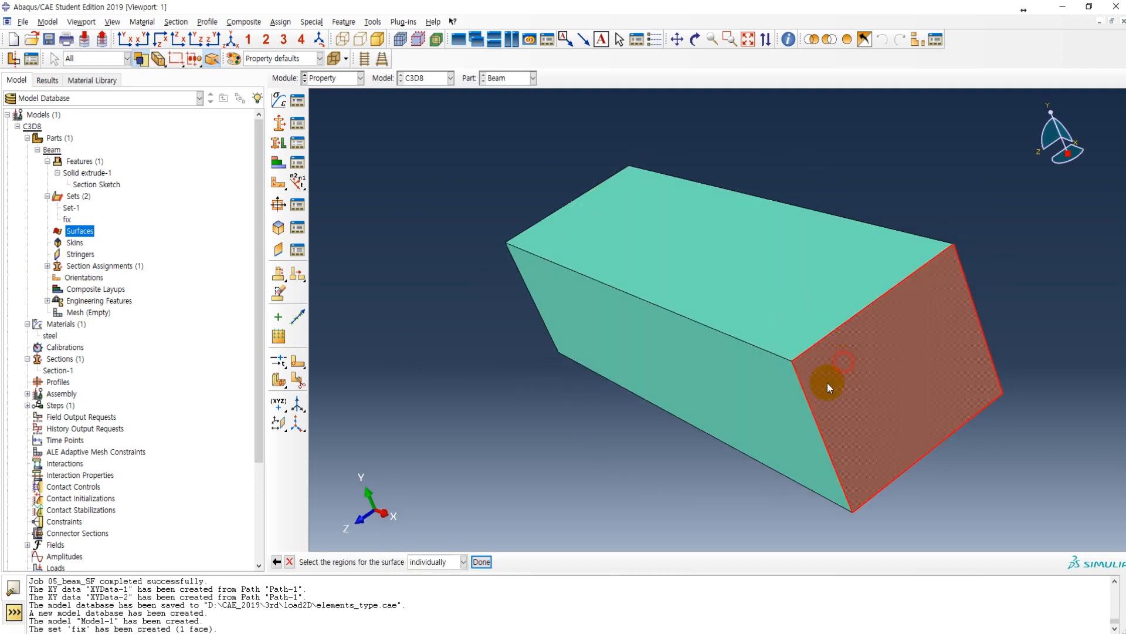
pyautogui.click(483, 561)
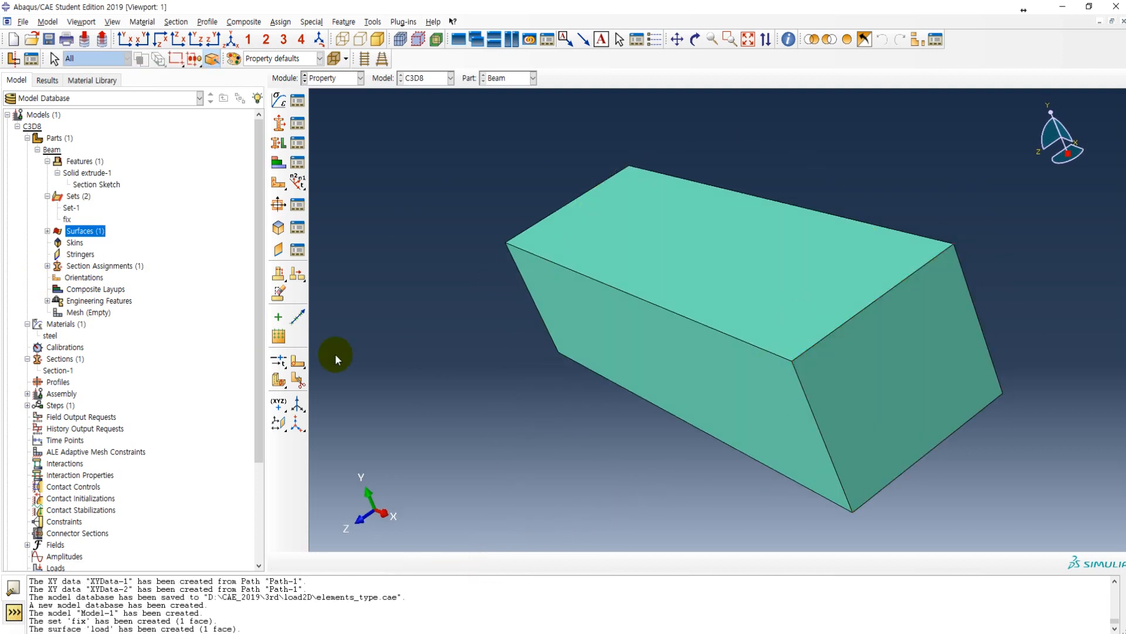
pyautogui.click(47, 230)
pyautogui.click(69, 242)
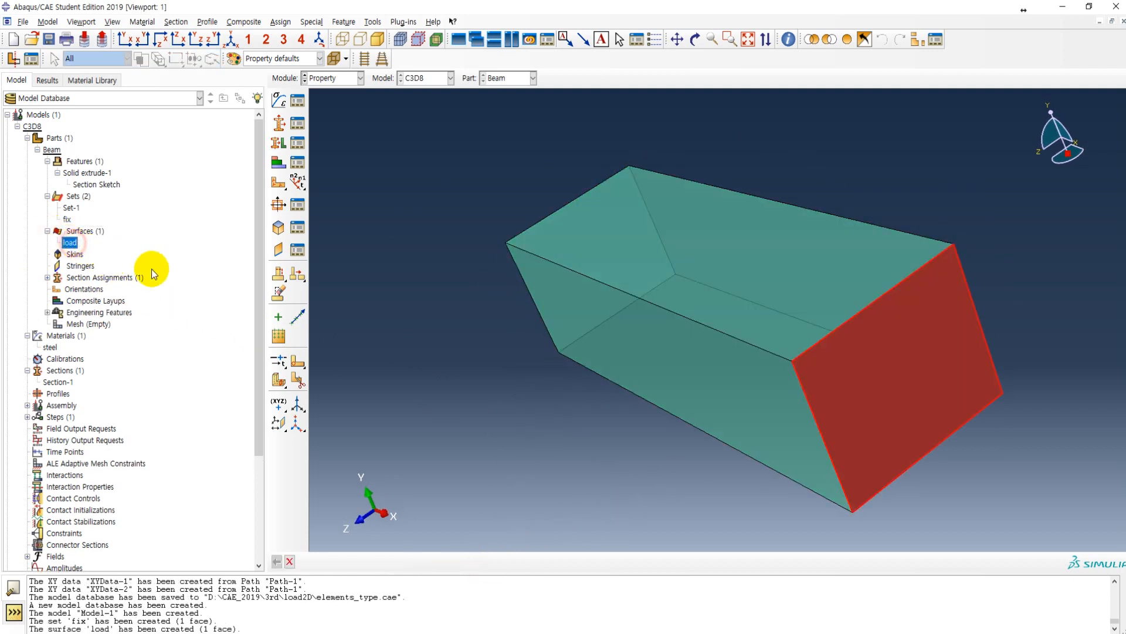
pyautogui.keyDown('ctrl'); pyautogui.keyDown('alt'); pyautogui.moveTo(548, 347); pyautogui.dragTo(774, 348); pyautogui.keyUp('alt'); pyautogui.keyUp('ctrl')
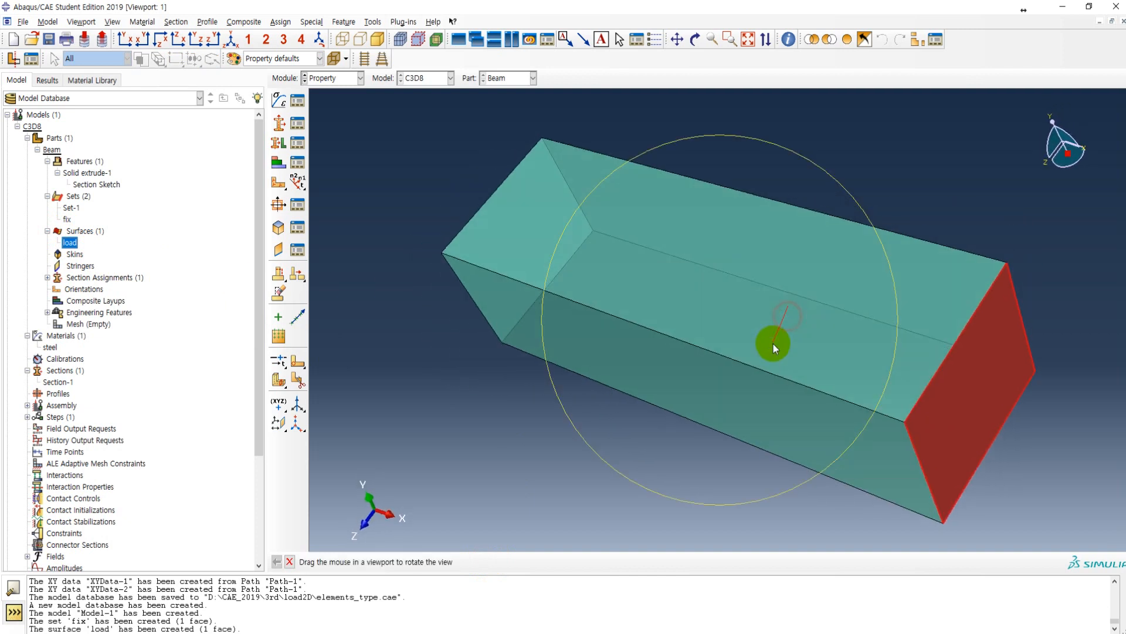
# Step: Open the Beam part's empty mesh in the Mesh module
pyautogui.click(88, 324)
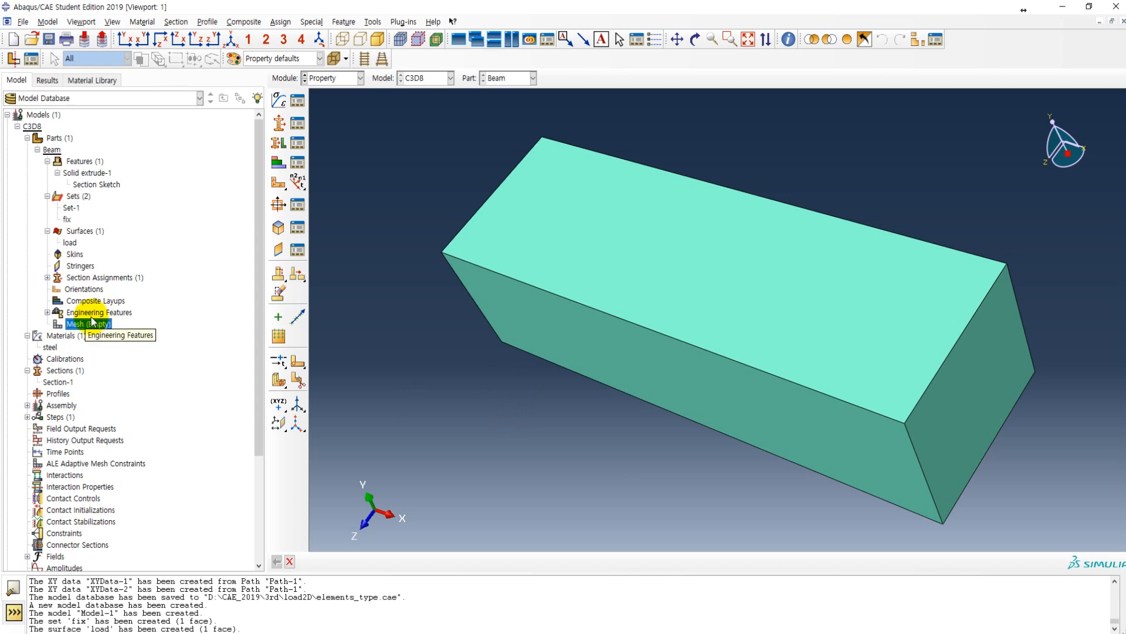
pyautogui.doubleClick(88, 324)
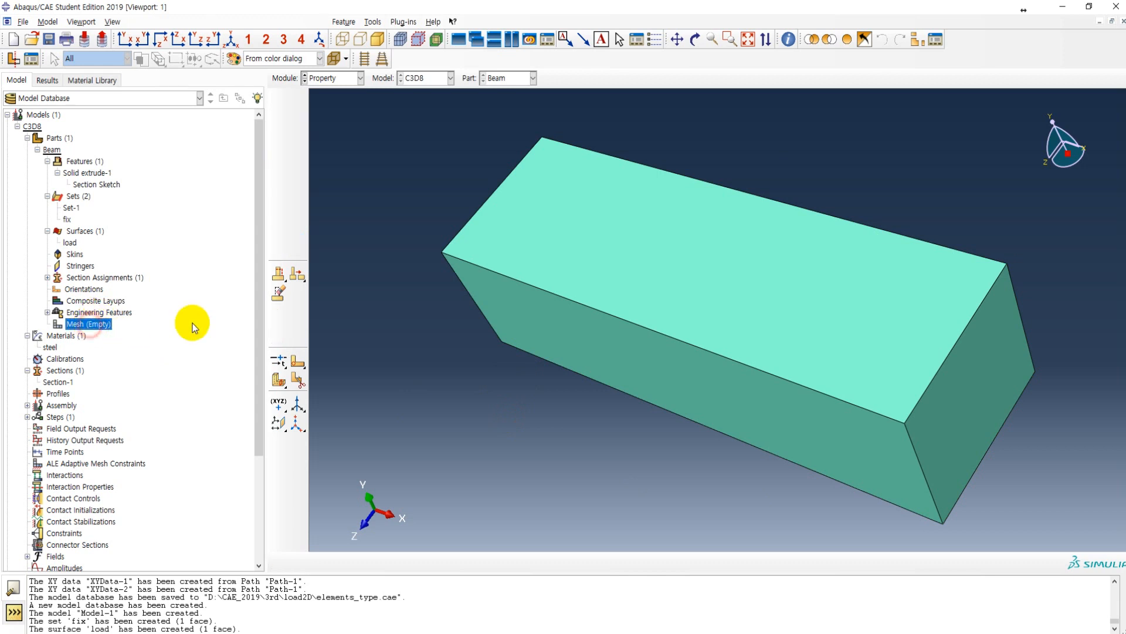
pyautogui.keyDown('ctrl'); pyautogui.keyDown('alt'); pyautogui.moveTo(503, 339); pyautogui.dragTo(815, 339); pyautogui.keyUp('alt'); pyautogui.keyUp('ctrl')
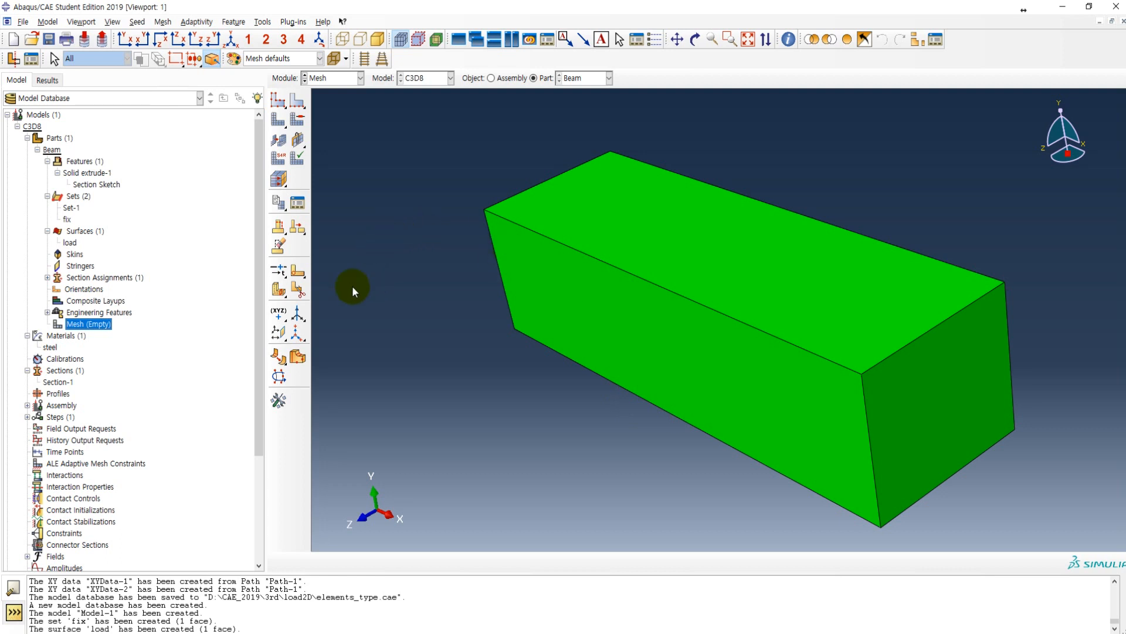
# Step: Partition the beam cell with a point-and-normal cutting plane through the midpoint of the positive X end face's upper edge, normal to that edge
pyautogui.click(299, 291)
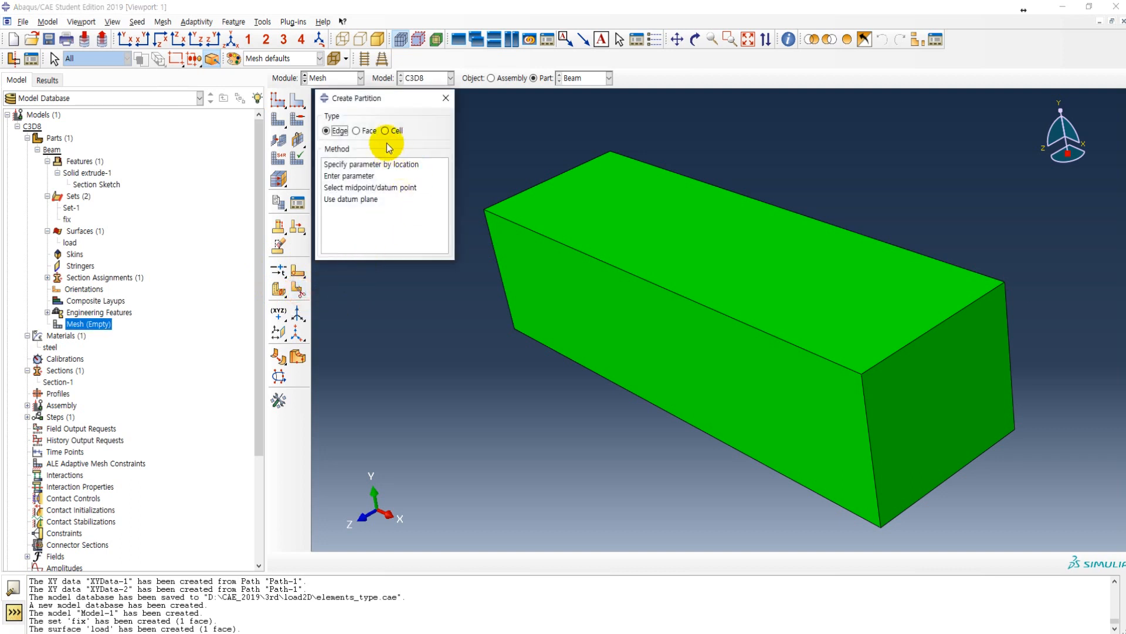
pyautogui.click(386, 131)
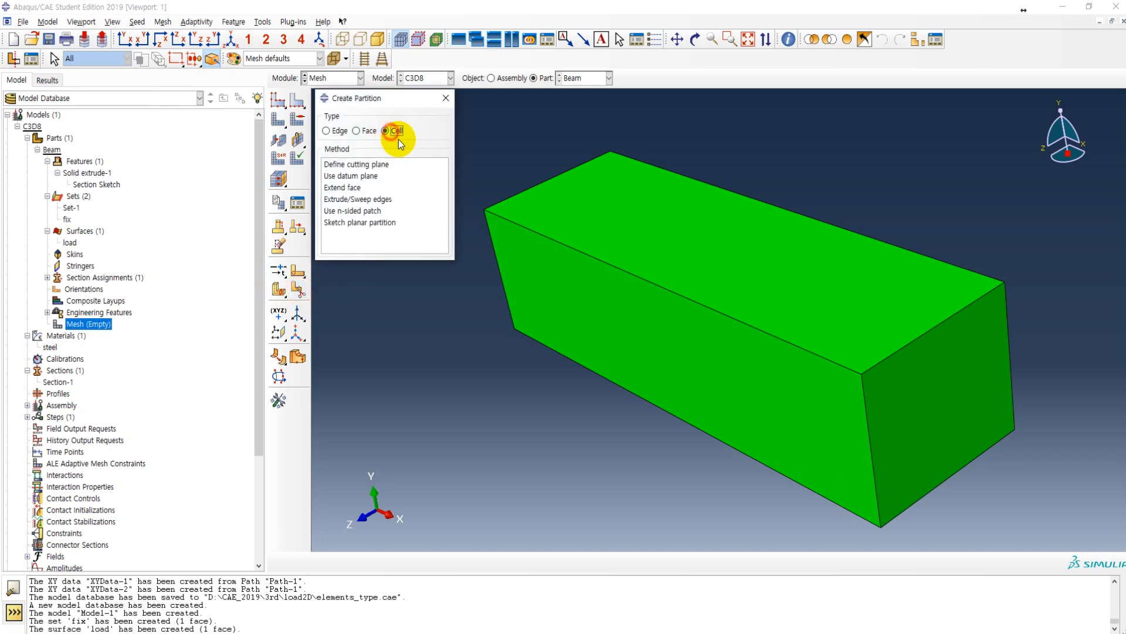
pyautogui.click(364, 165)
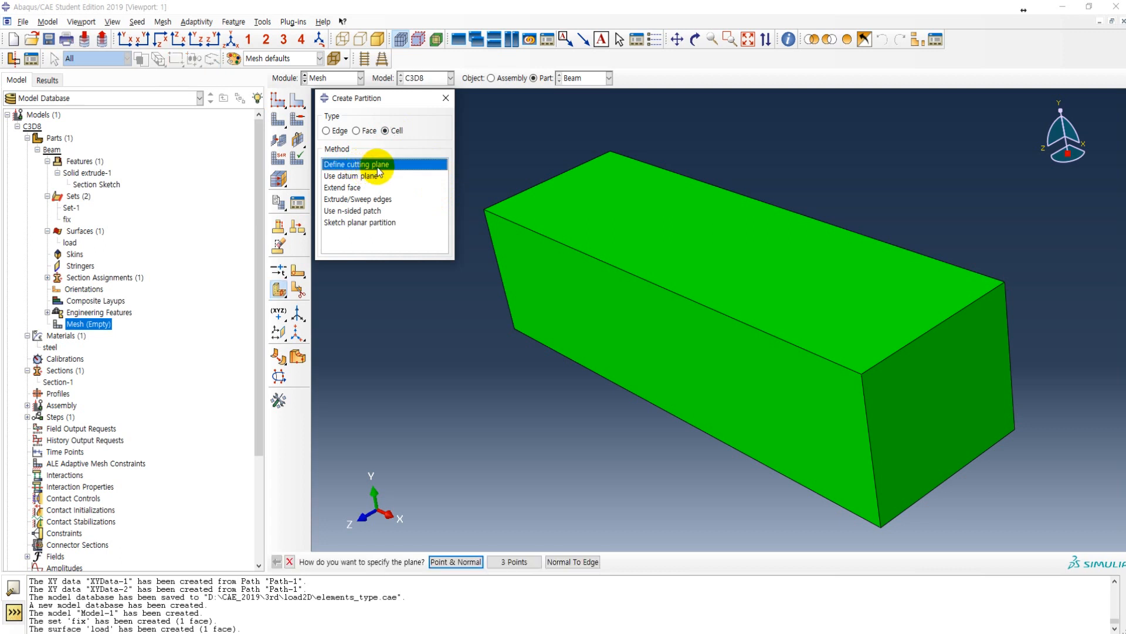
pyautogui.click(456, 562)
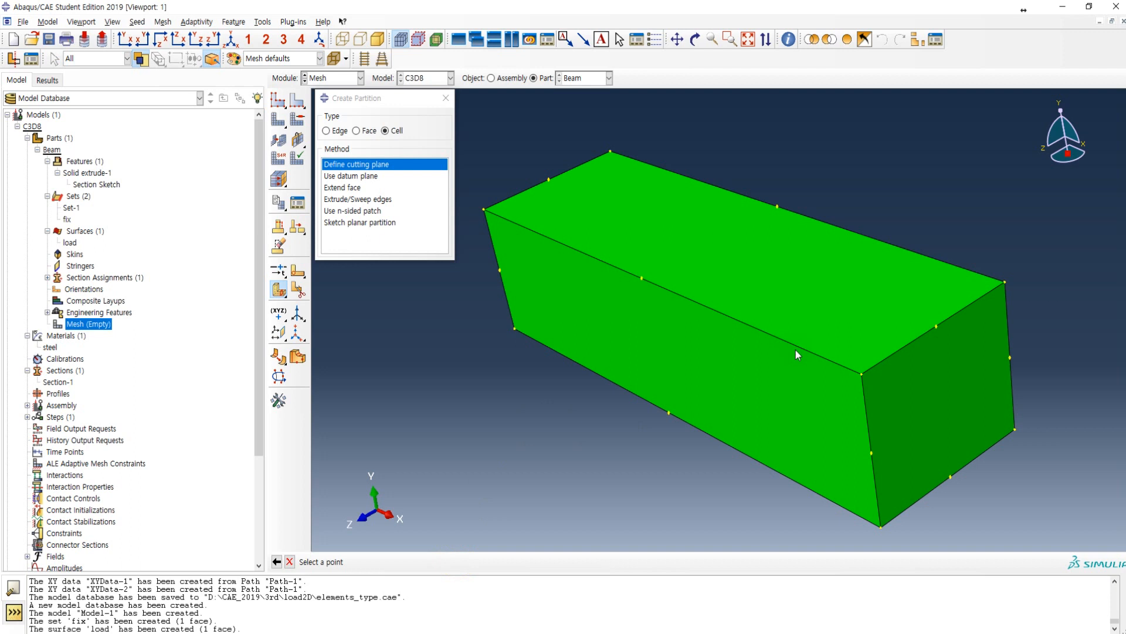
pyautogui.click(938, 328)
pyautogui.click(907, 343)
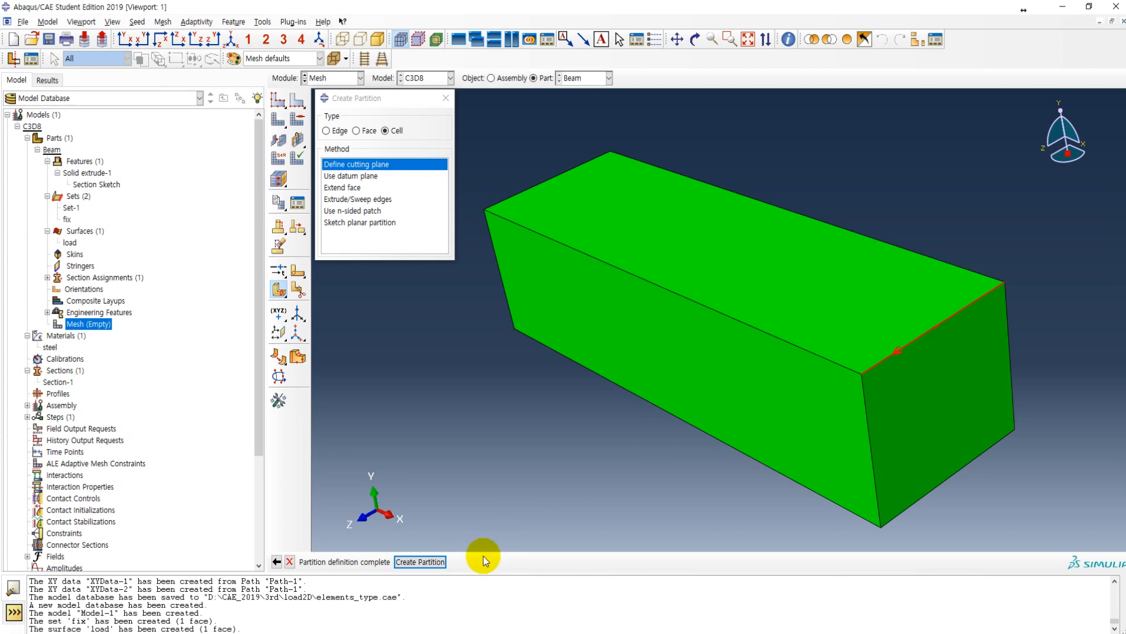
pyautogui.click(420, 562)
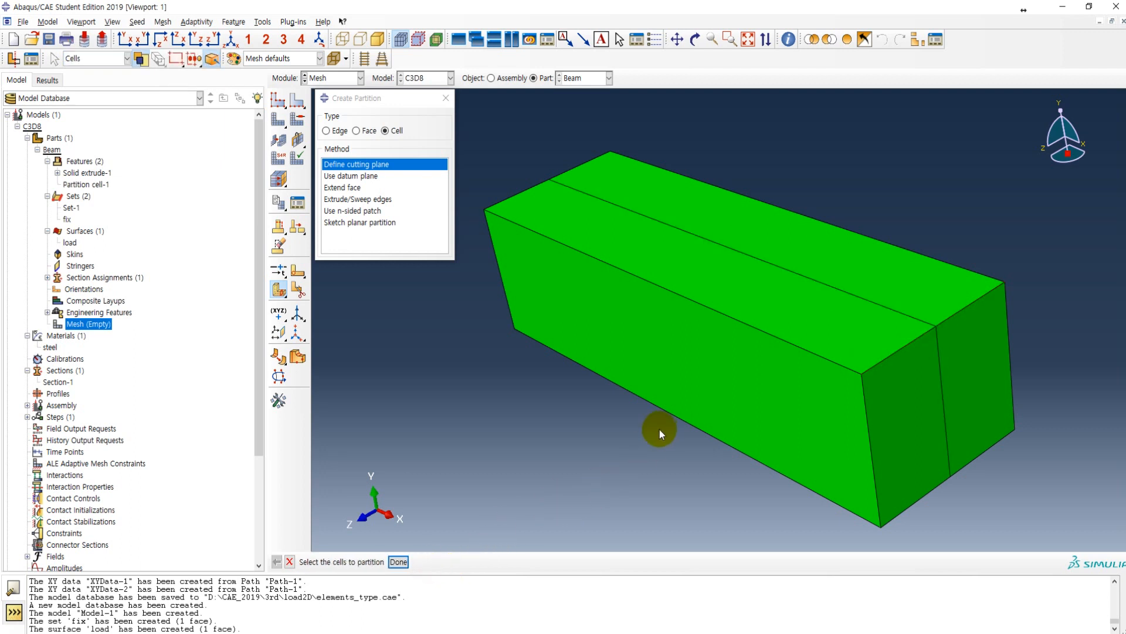
# Step: Partition both beam cells with a point-and-normal cutting plane through the positive X end face's centre, normal to its vertical edge, and highlight the load surface
pyautogui.click(640, 389)
pyautogui.click(735, 207)
pyautogui.moveTo(543, 172); pyautogui.dragTo(737, 455)
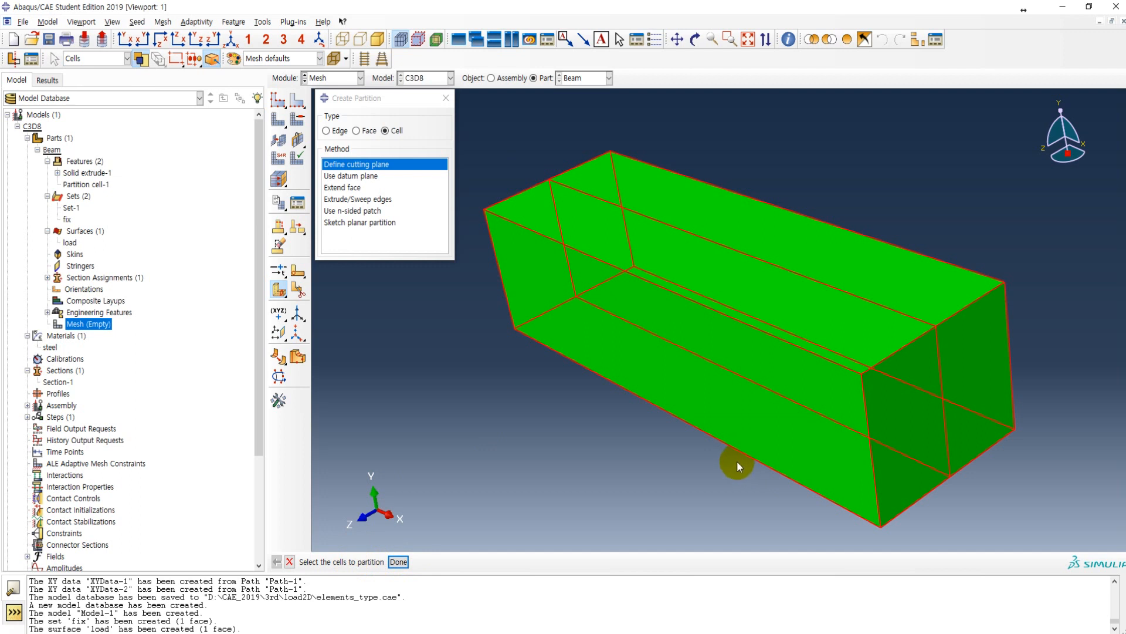
pyautogui.click(398, 562)
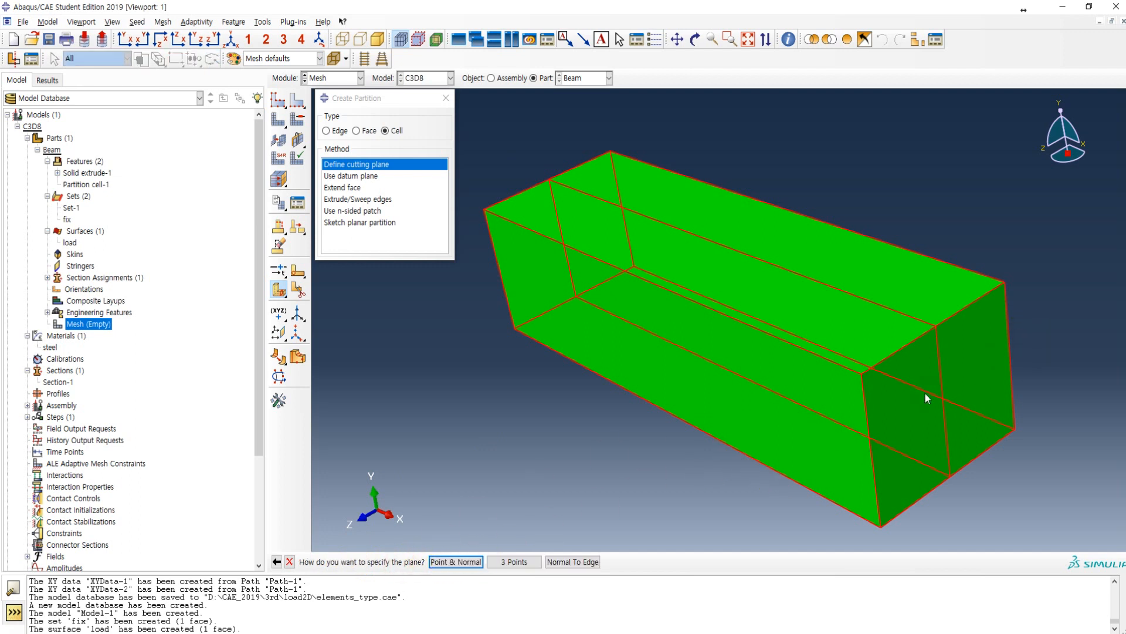
pyautogui.click(449, 564)
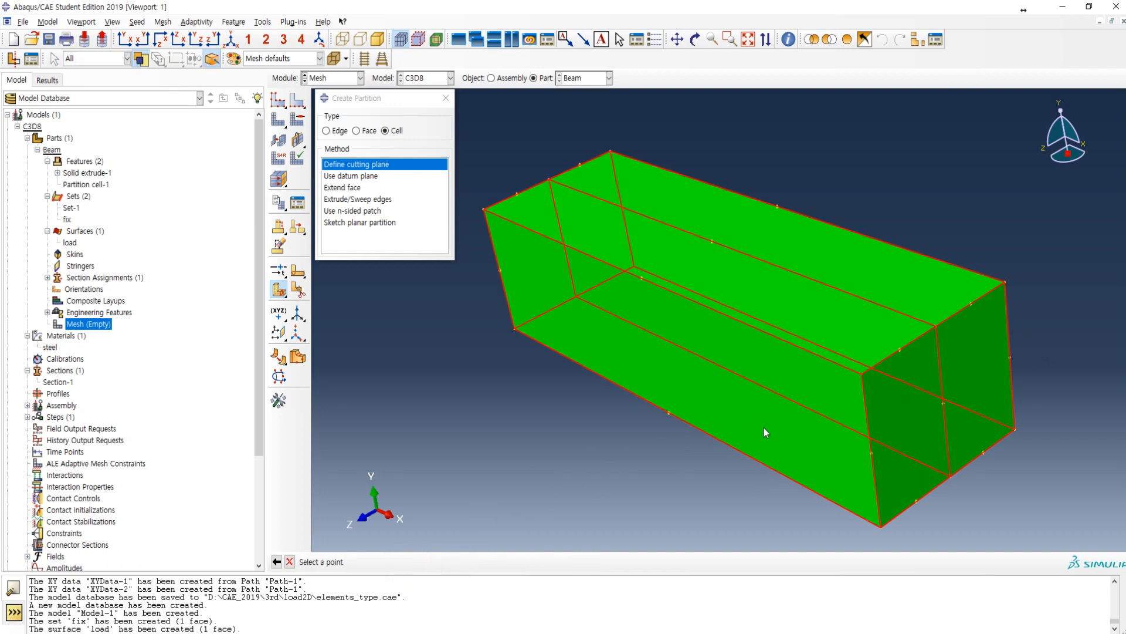
pyautogui.click(943, 404)
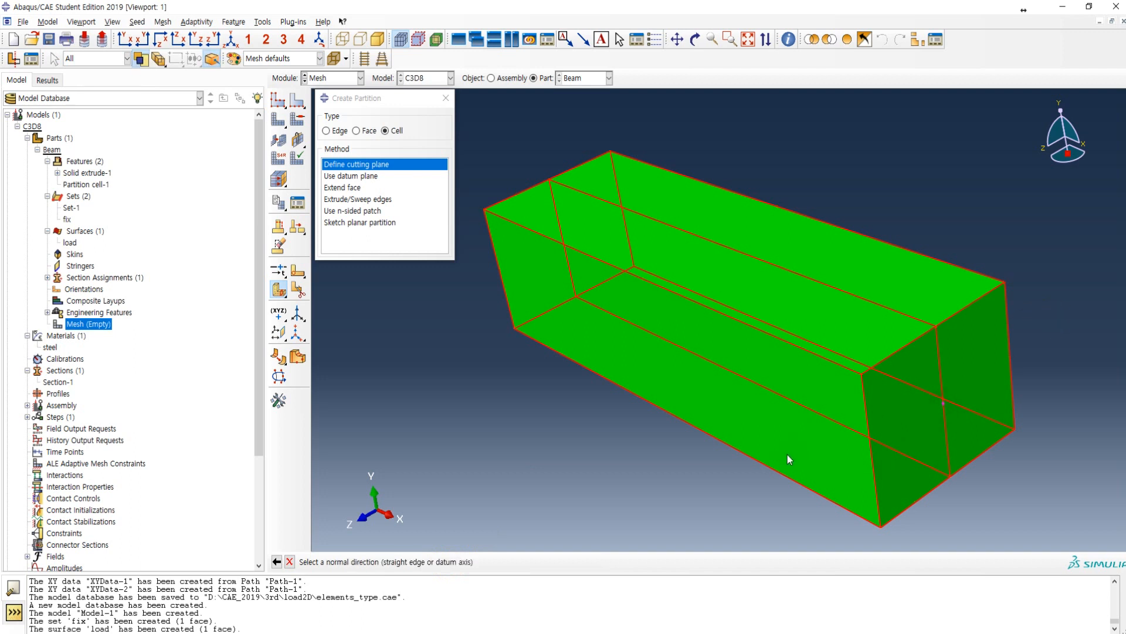
pyautogui.click(866, 418)
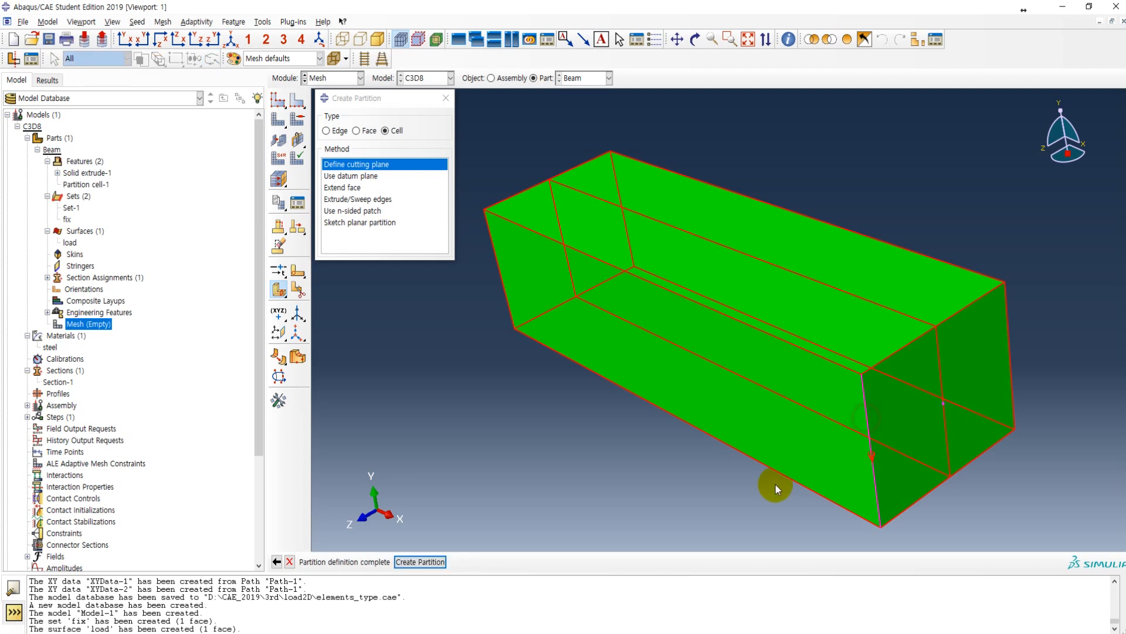
pyautogui.click(426, 563)
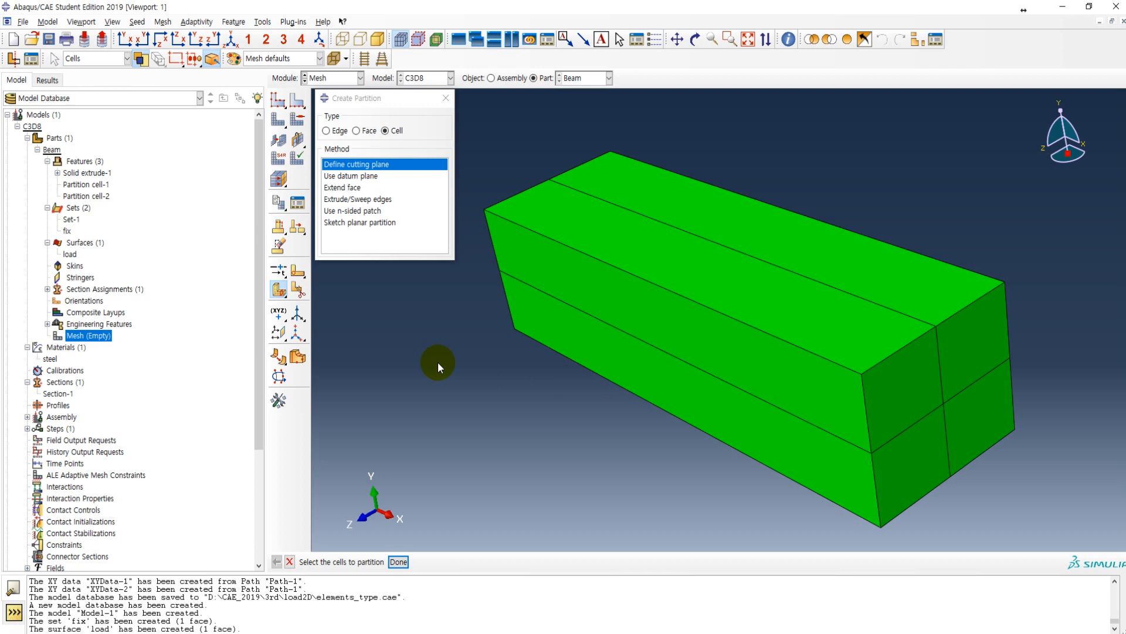
pyautogui.click(69, 254)
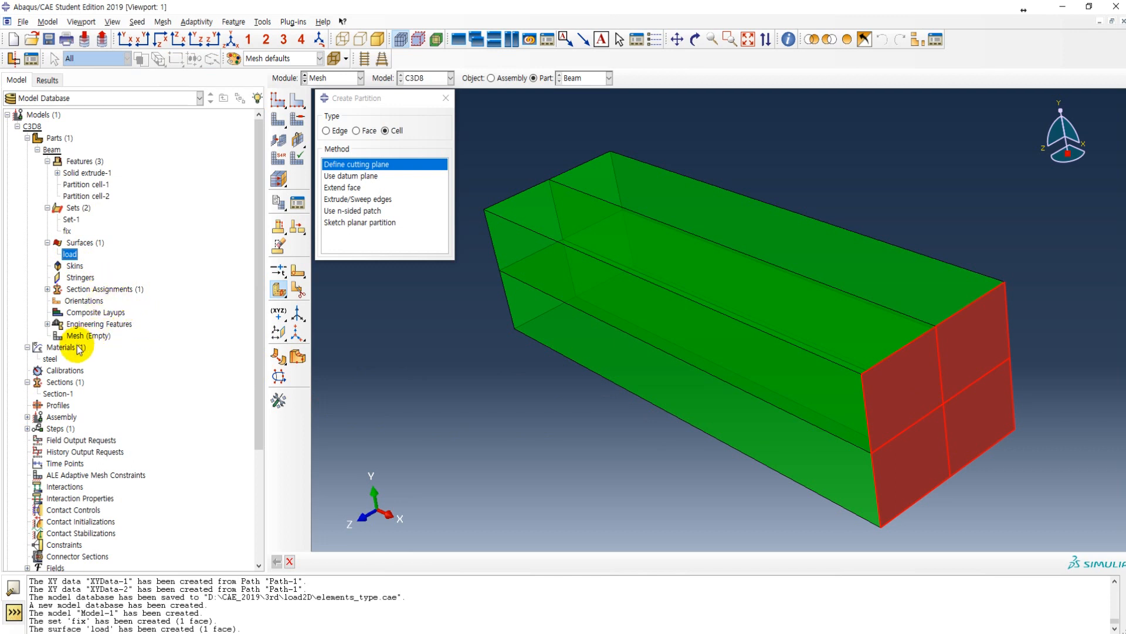
# Step: Create a geometry set named center from the interior lengthwise edge along the beam's axis, using wireframe display
pyautogui.click(75, 208)
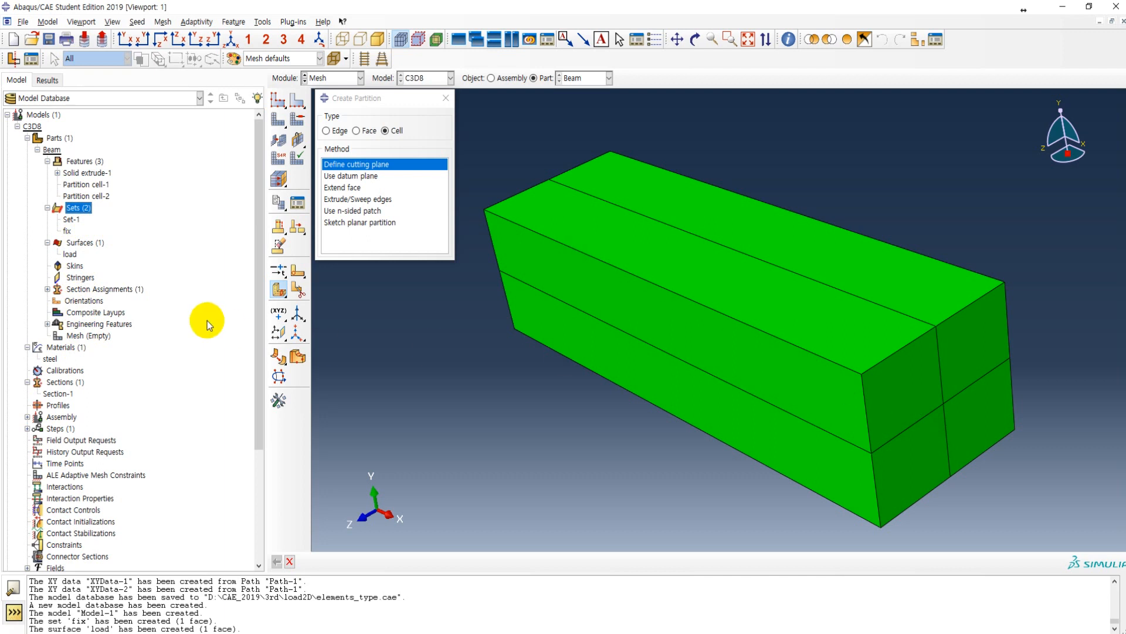
pyautogui.doubleClick(75, 207)
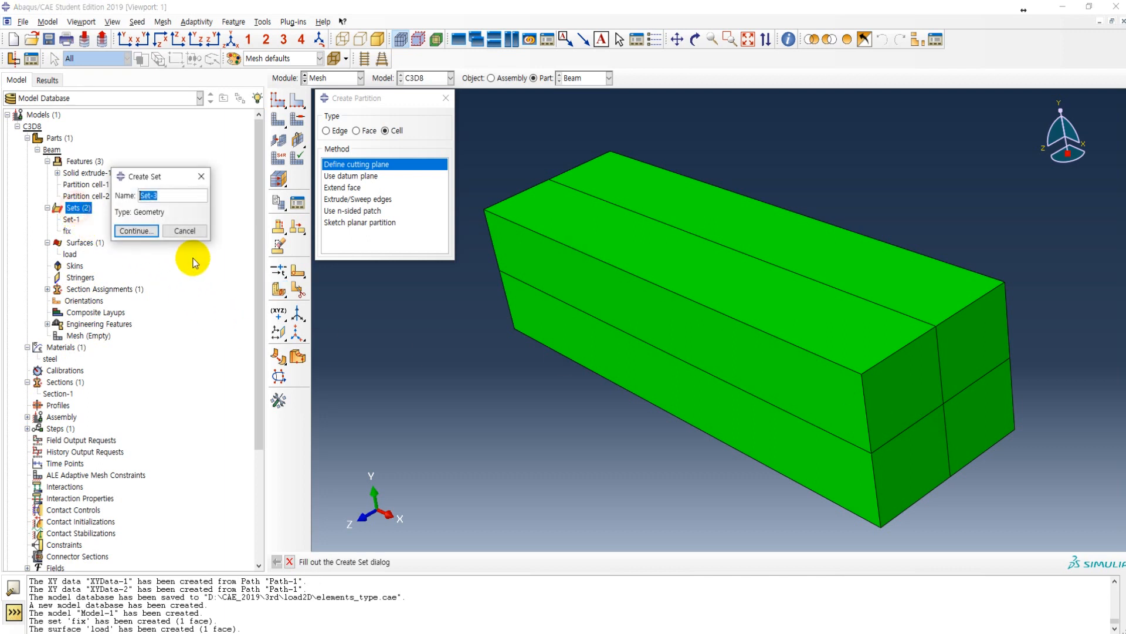
pyautogui.write('center')
pyautogui.click(140, 230)
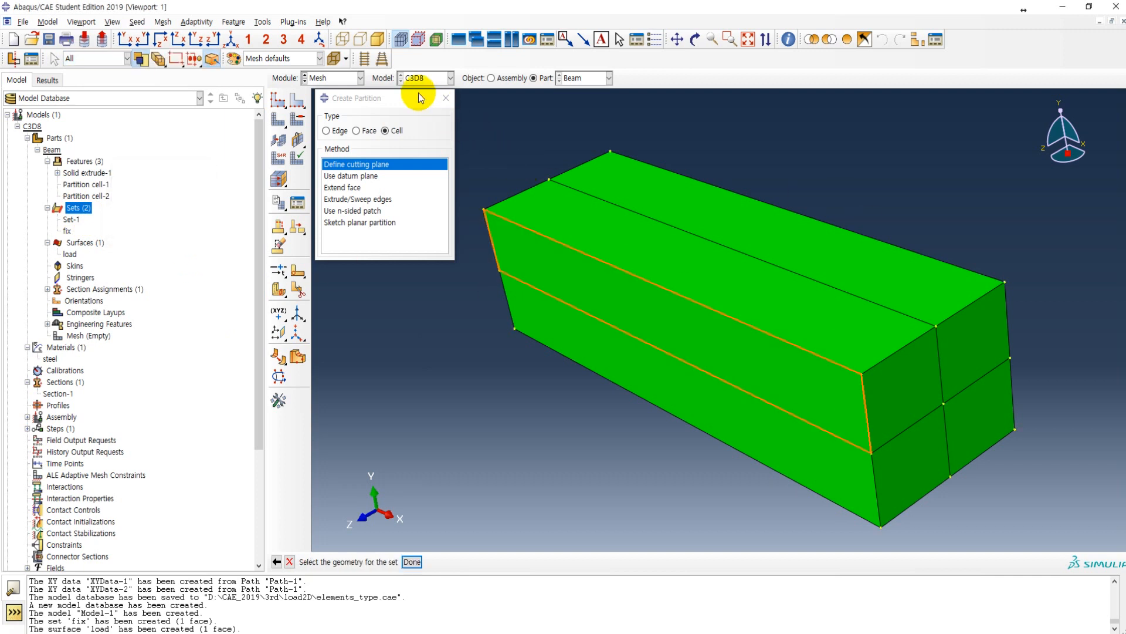
pyautogui.click(342, 39)
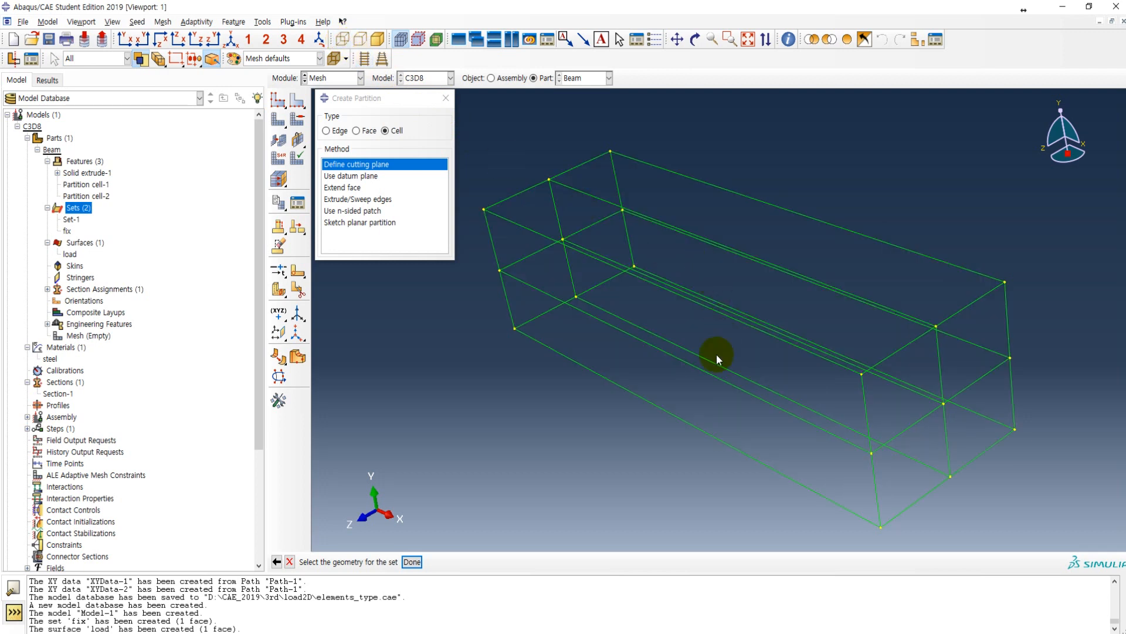
pyautogui.keyDown('ctrl'); pyautogui.keyDown('alt'); pyautogui.moveTo(709, 397); pyautogui.dragTo(682, 287); pyautogui.keyUp('alt'); pyautogui.keyUp('ctrl')
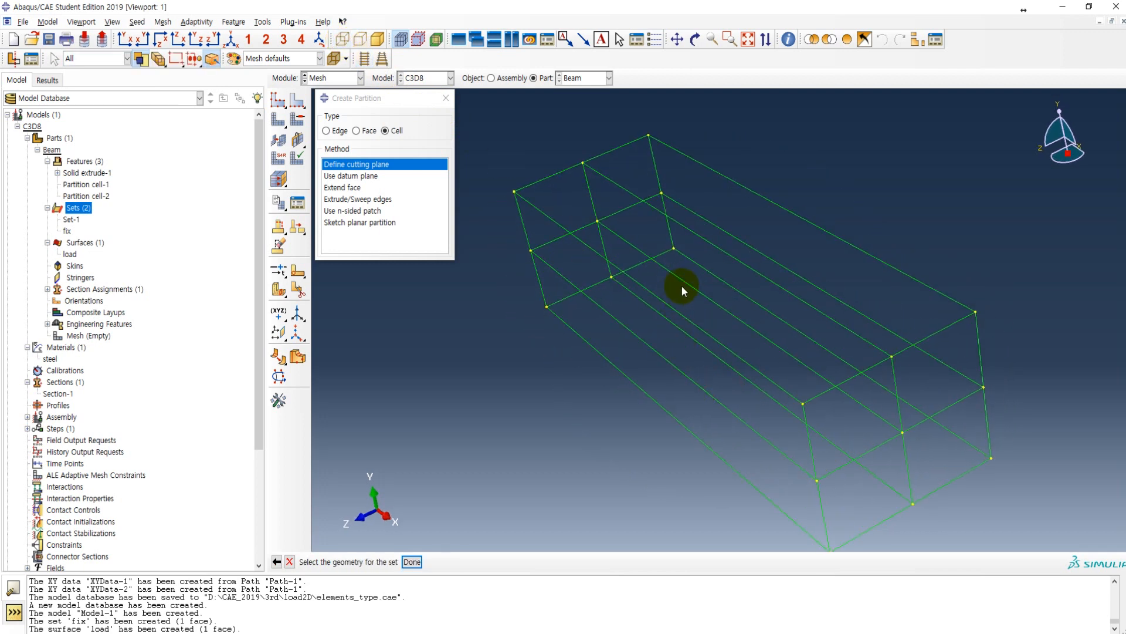
pyautogui.click(617, 237)
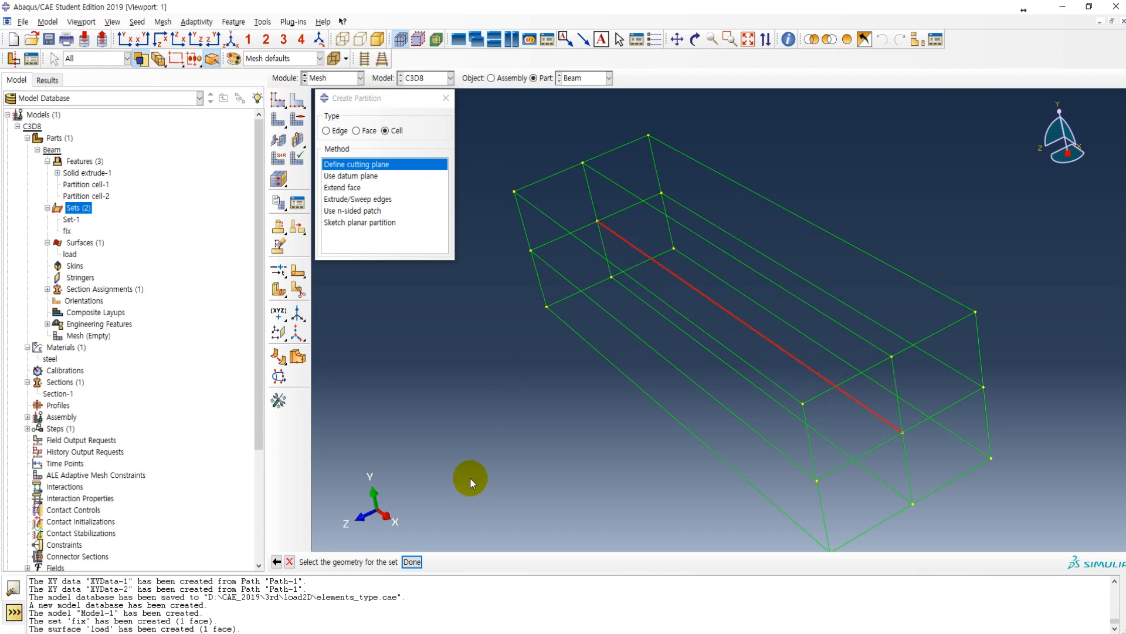
pyautogui.click(413, 562)
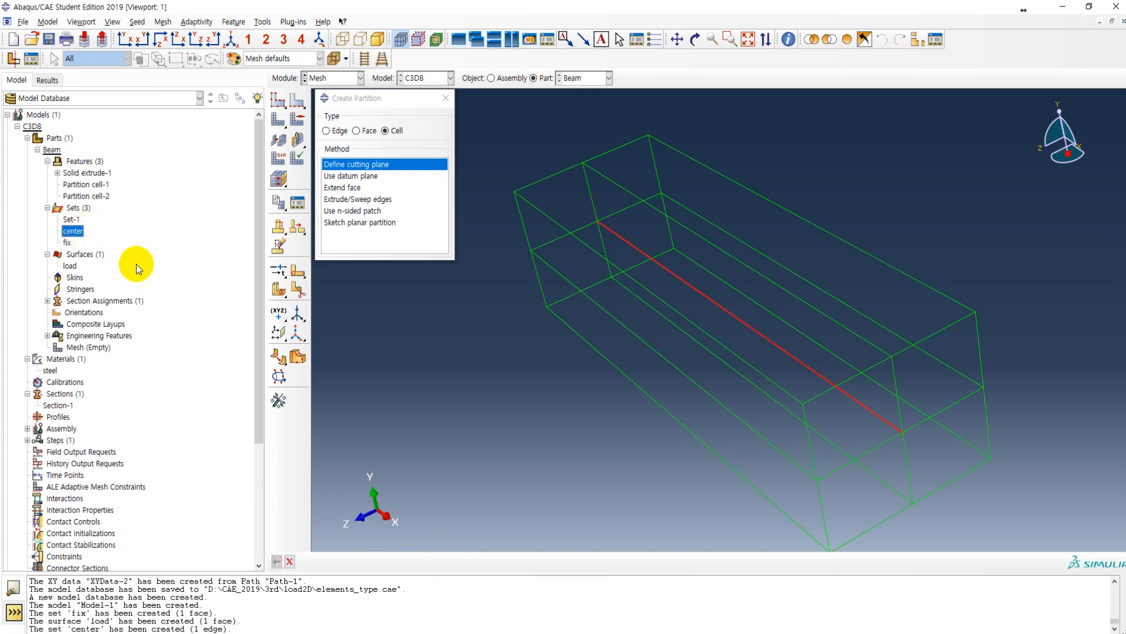
# Step: Create a geometry set named middle from the two horizontal interior faces at the beam's mid-height
pyautogui.doubleClick(78, 208)
pyautogui.write('middle')
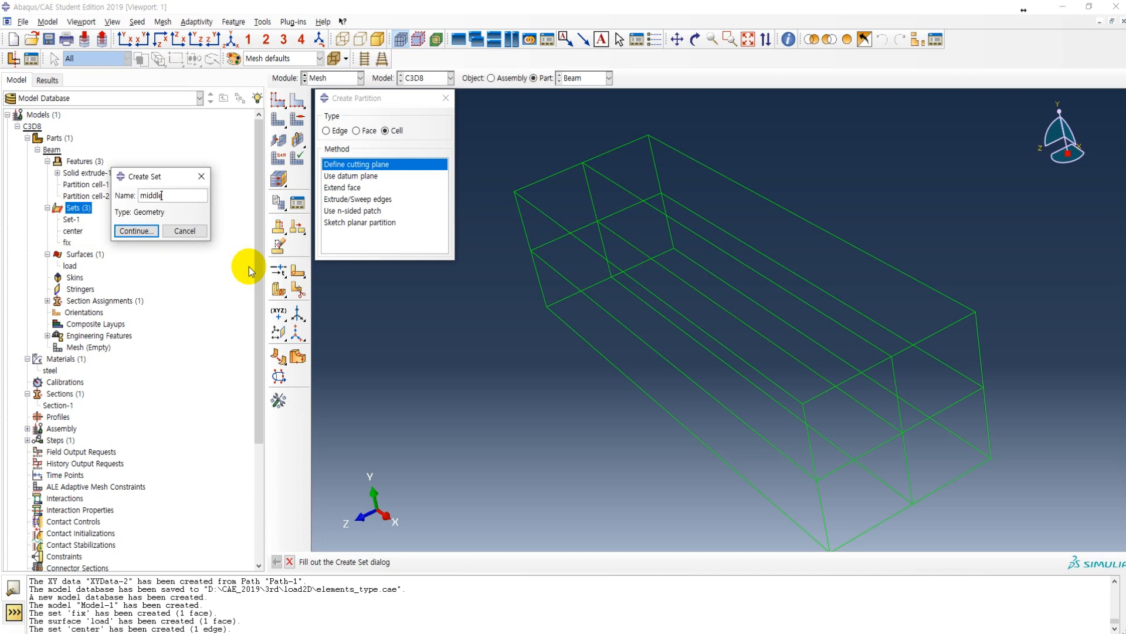
pyautogui.click(135, 232)
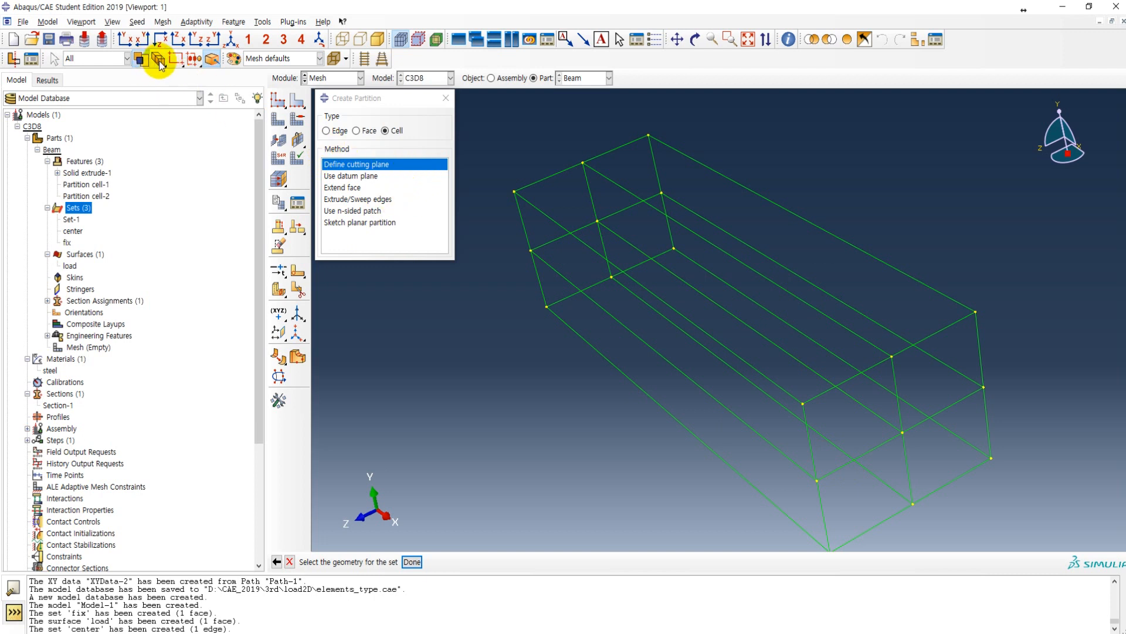
pyautogui.moveTo(160, 64); pyautogui.dragTo(197, 63)
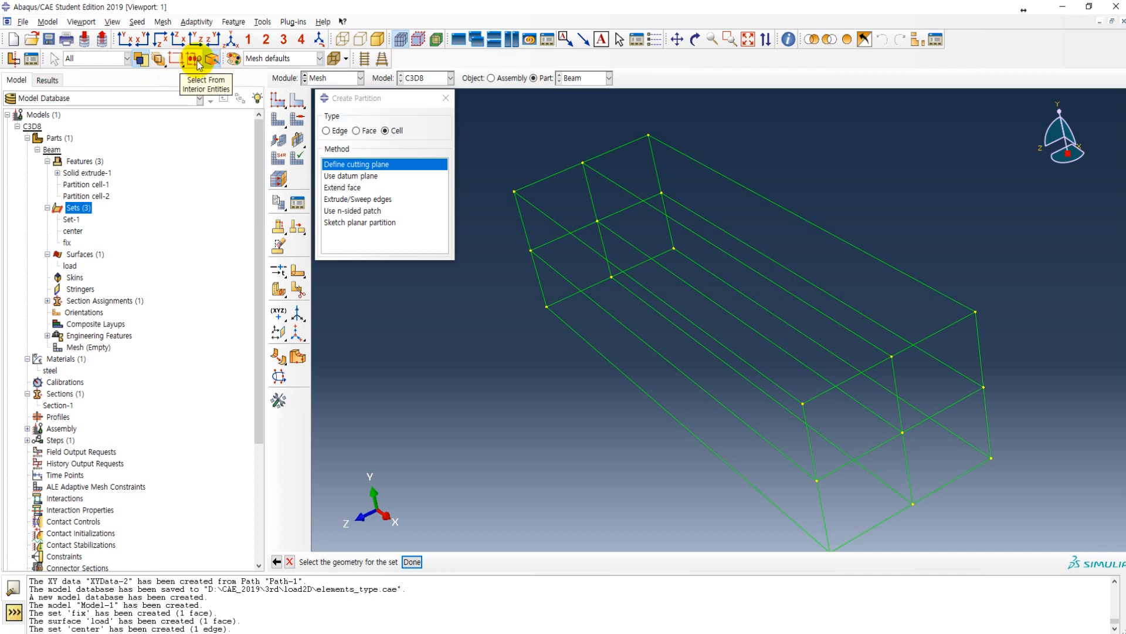
pyautogui.click(639, 331)
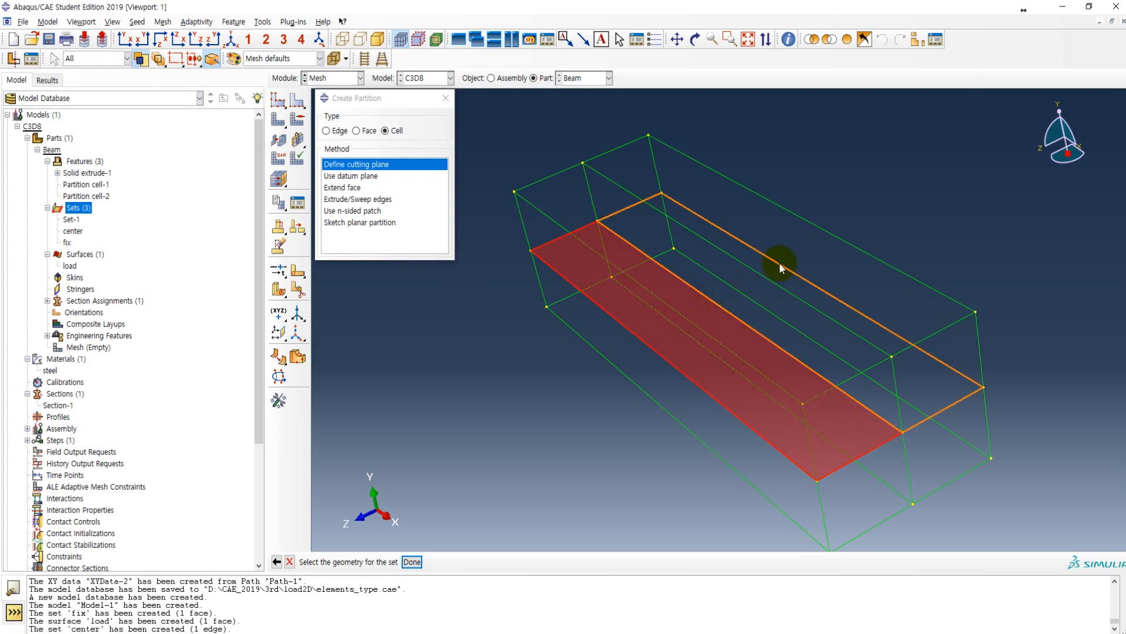
pyautogui.keyDown('shift'); pyautogui.click(684, 315); pyautogui.keyUp('shift')
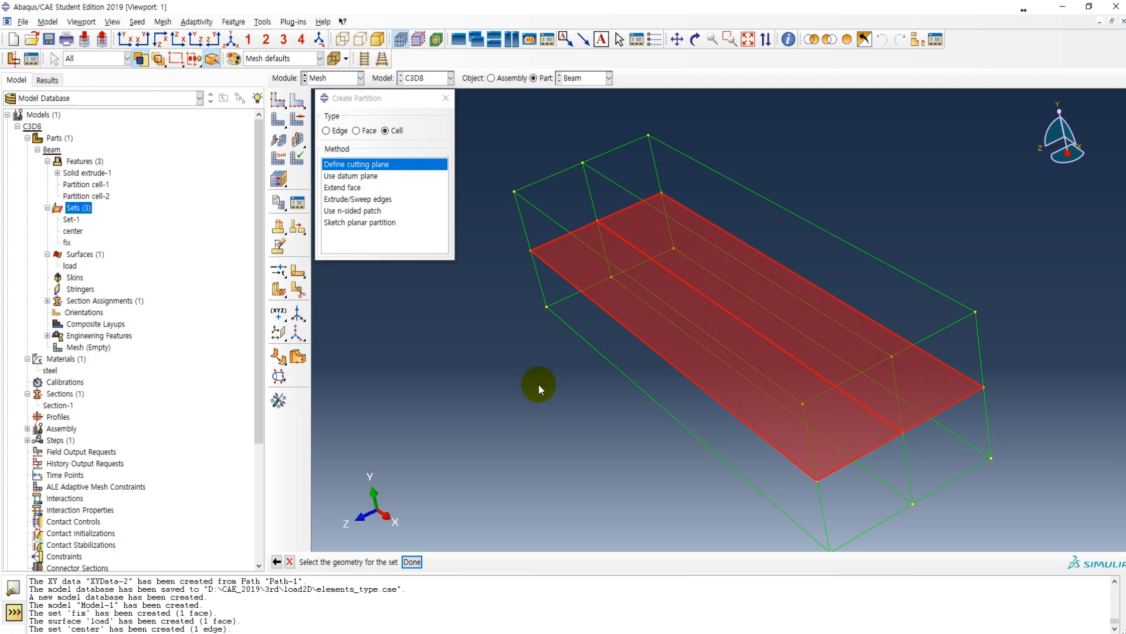
pyautogui.click(412, 562)
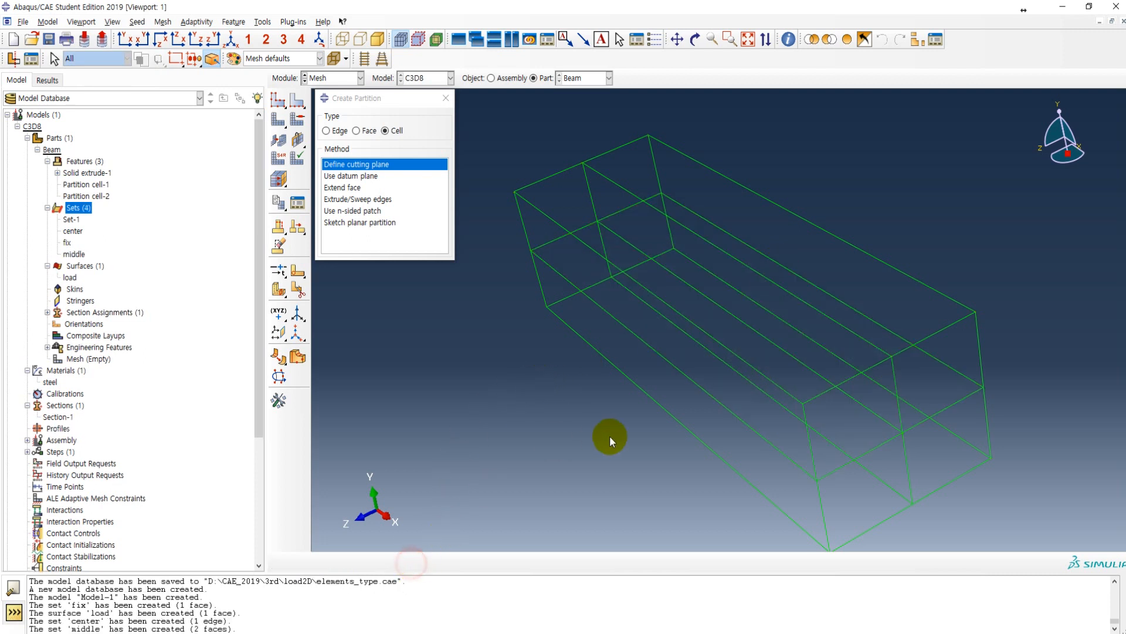
# Step: Return to the Beam part's empty mesh in shaded display and close the Create Partition dialog
pyautogui.click(213, 59)
pyautogui.click(96, 360)
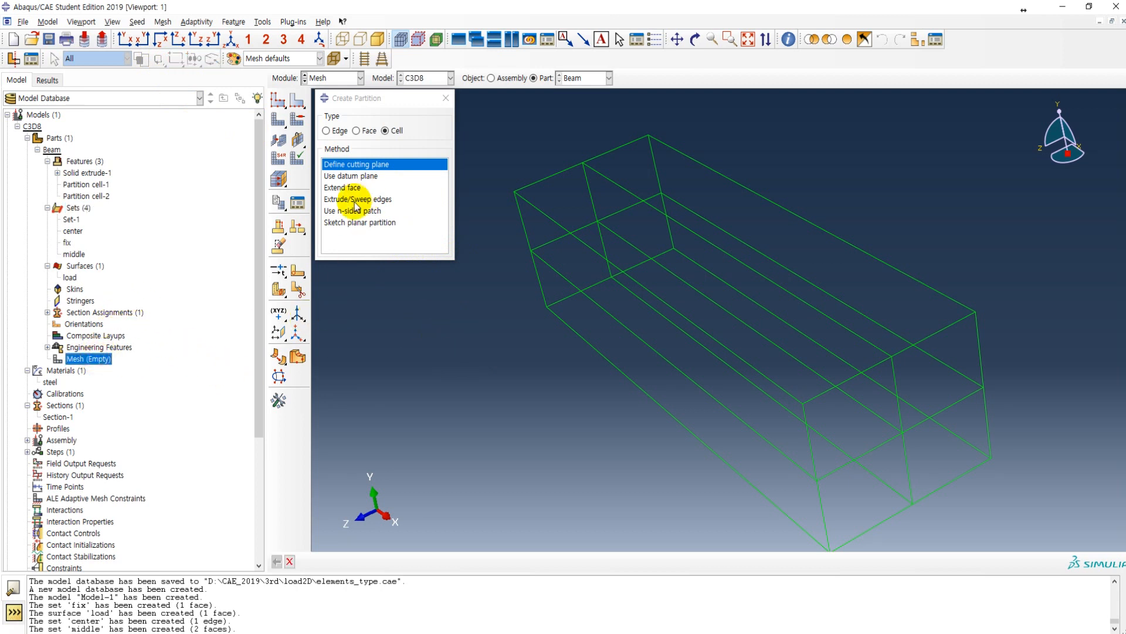
pyautogui.click(378, 39)
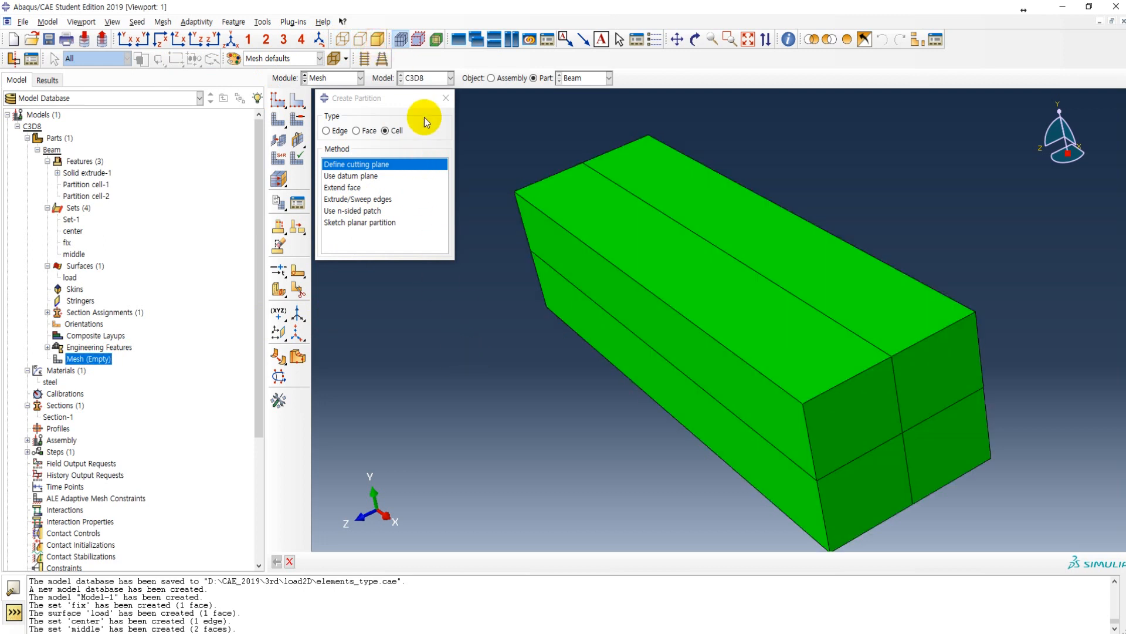
pyautogui.click(446, 99)
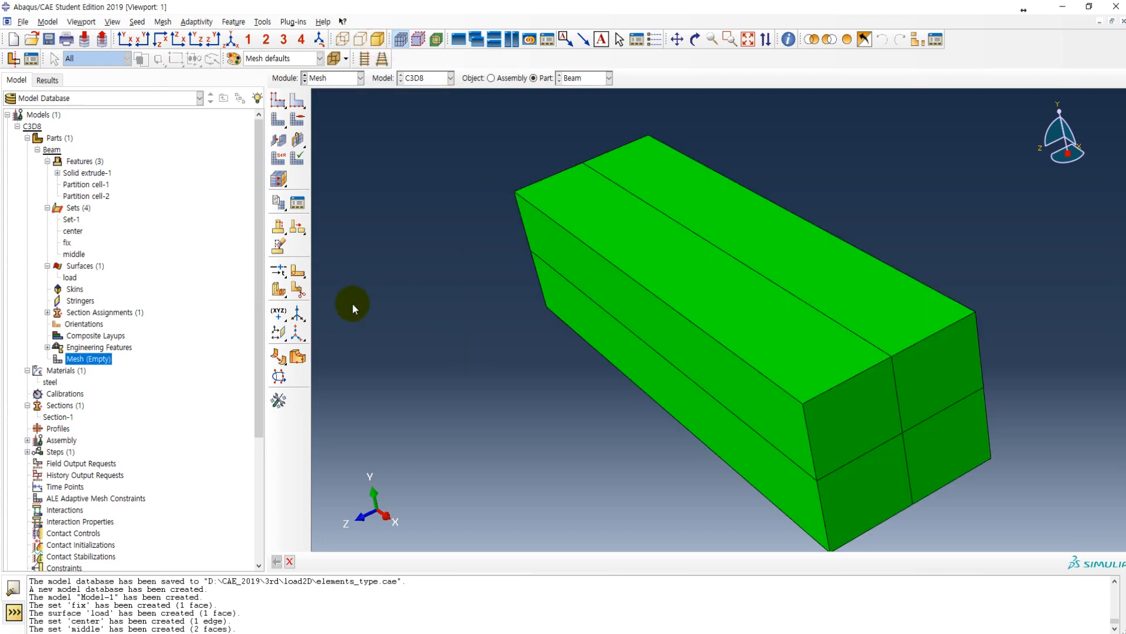
# Step: Consult the Mesh seed page of the lecture PDF in Adobe Acrobat and assign global seeds of approximate size 5 to the beam in Abaqus/CAE
pyautogui.click(279, 103)
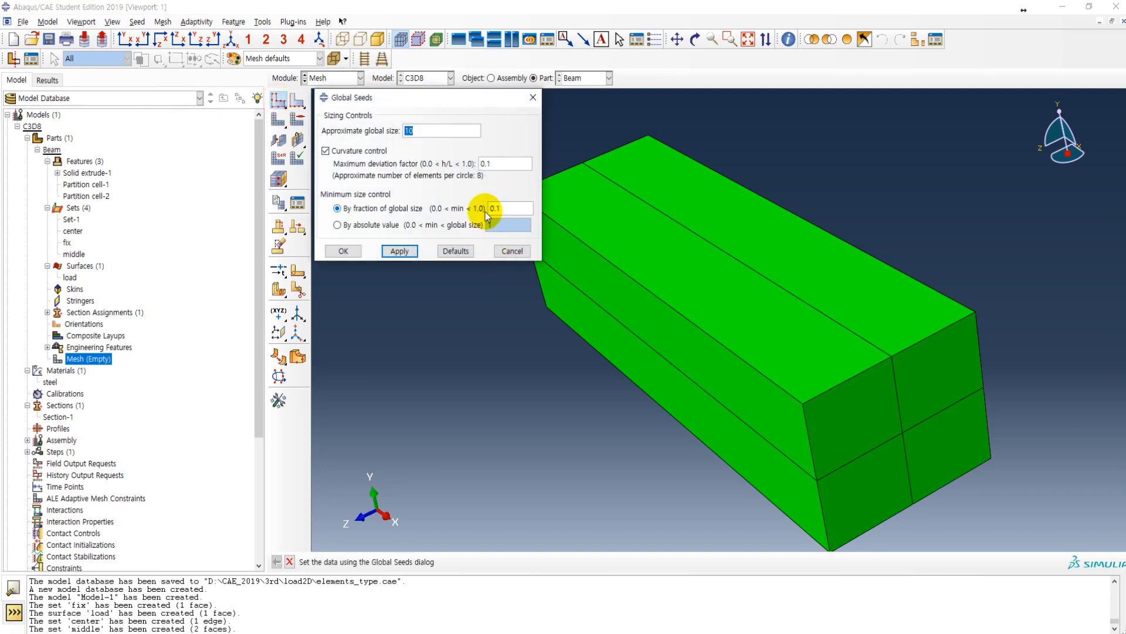
pyautogui.hotkey('alt', 'Tab')
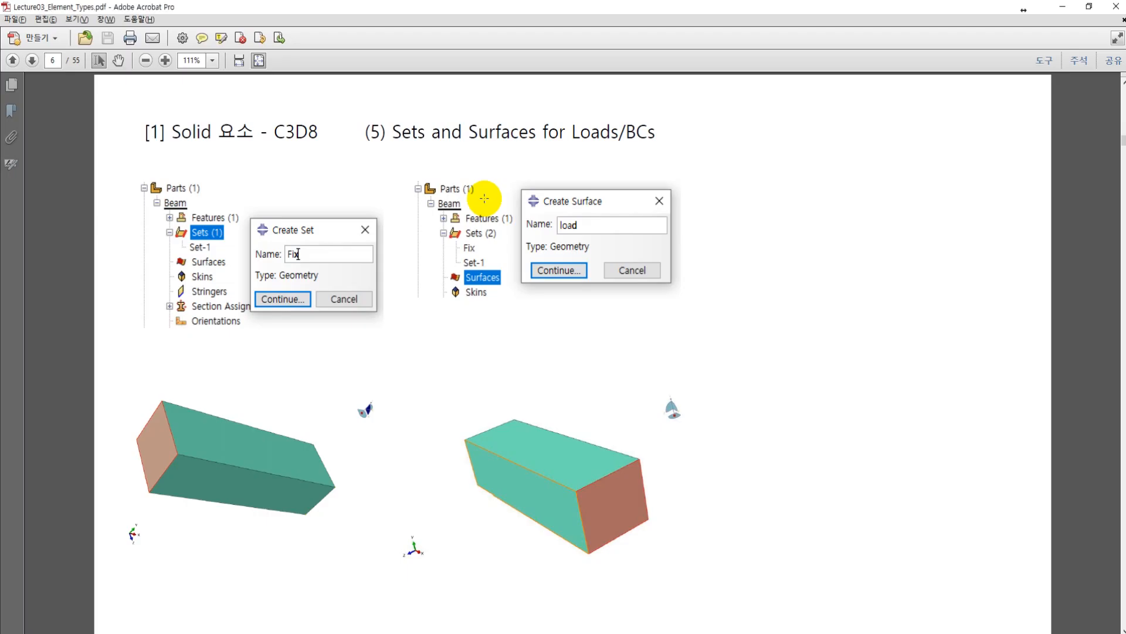
pyautogui.scroll(-1, 402, 250)
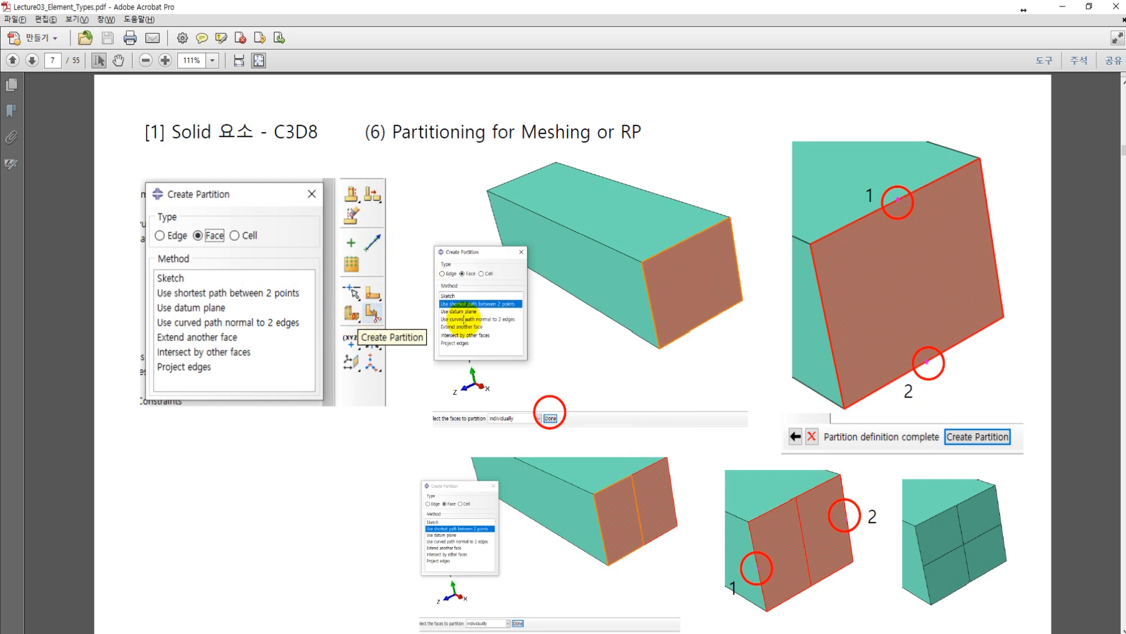
pyautogui.scroll(-1, 464, 319)
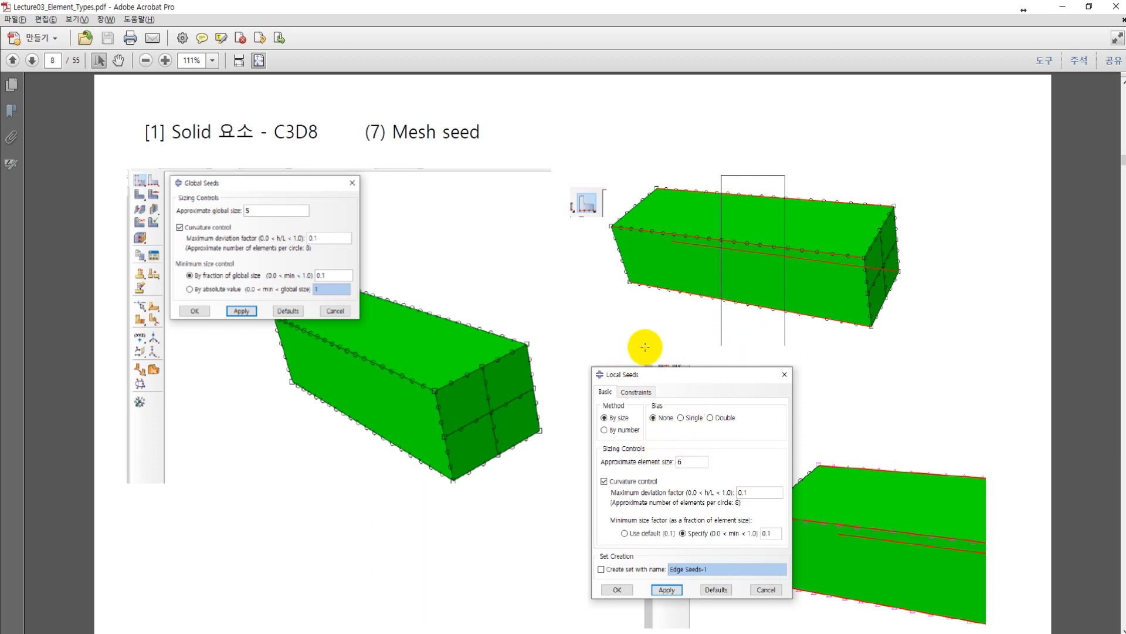
pyautogui.hotkey('alt', 'Tab')
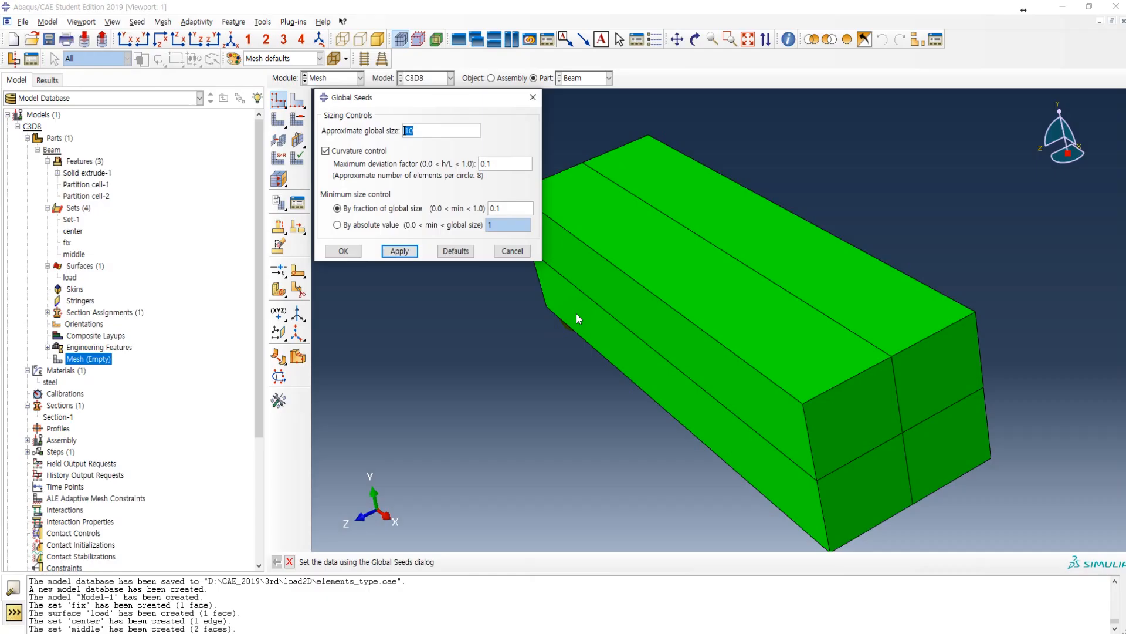
pyautogui.moveTo(425, 130); pyautogui.dragTo(374, 130)
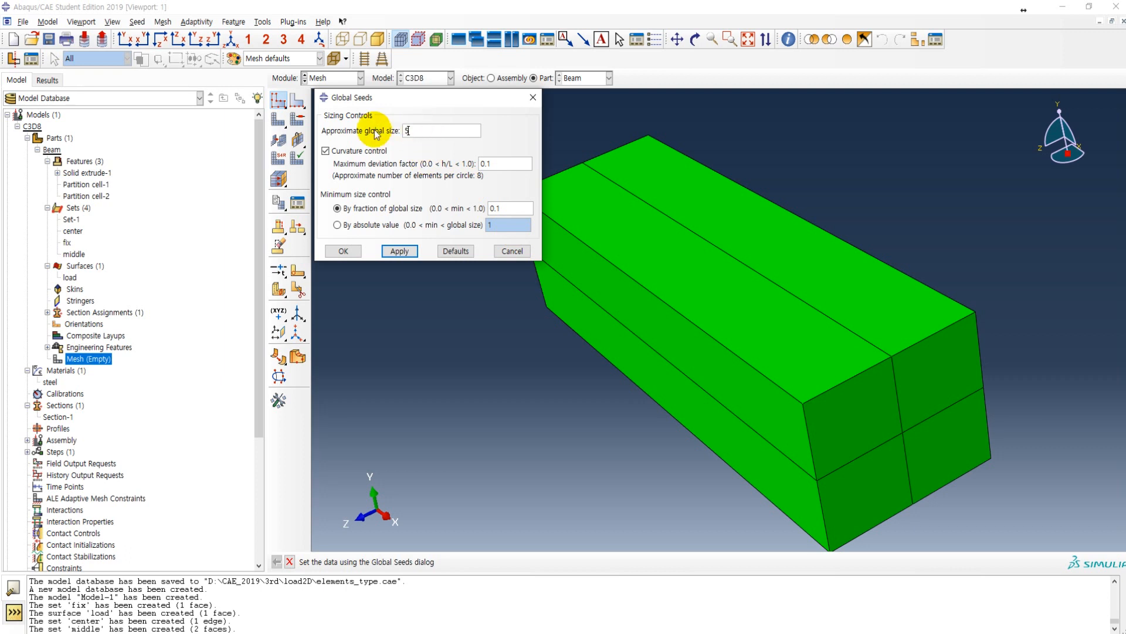
pyautogui.click(399, 250)
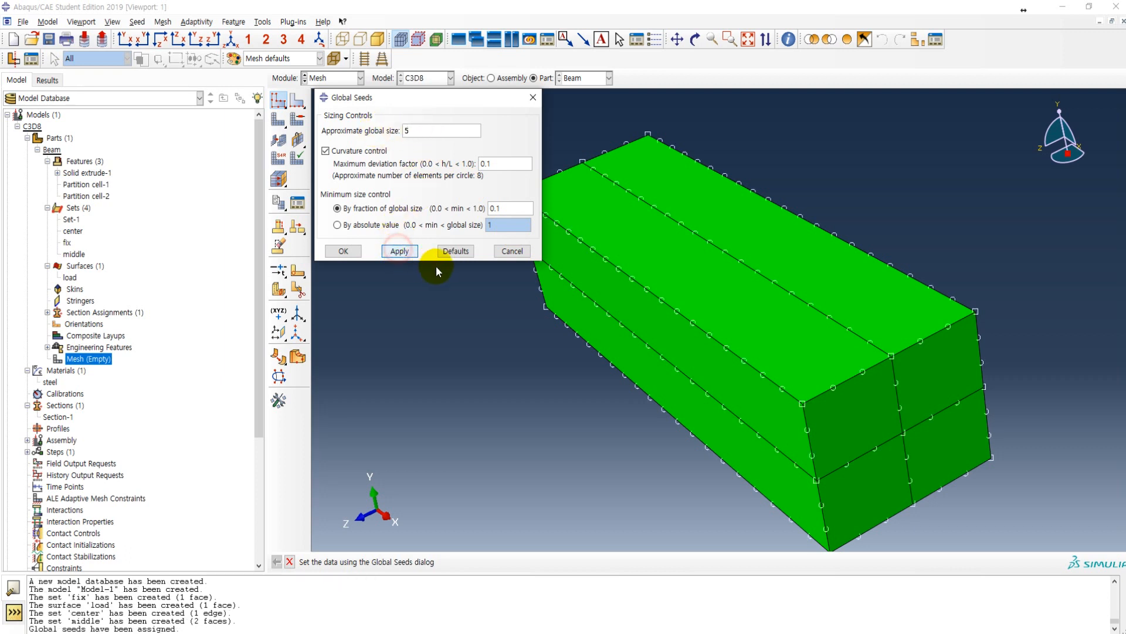
pyautogui.click(357, 254)
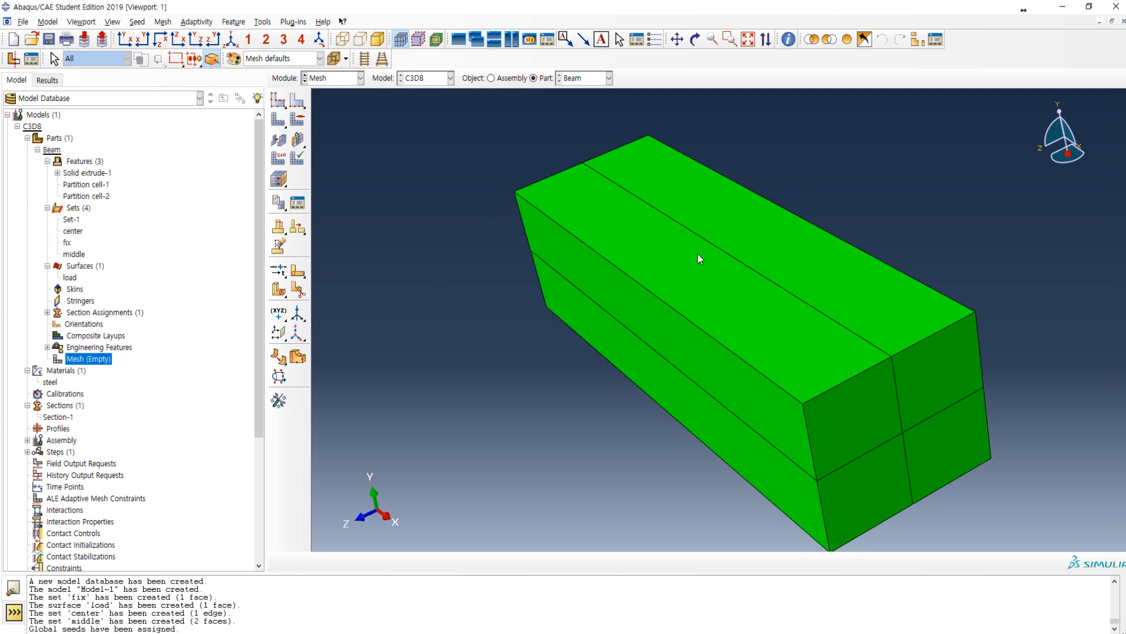
# Step: Assign local seeds by size, approximate element size 6, to all lengthwise edges of the beam, including the interior ones
pyautogui.keyDown('ctrl'); pyautogui.keyDown('alt'); pyautogui.moveTo(746, 367); pyautogui.dragTo(834, 370); pyautogui.keyUp('alt'); pyautogui.keyUp('ctrl')
pyautogui.click(298, 103)
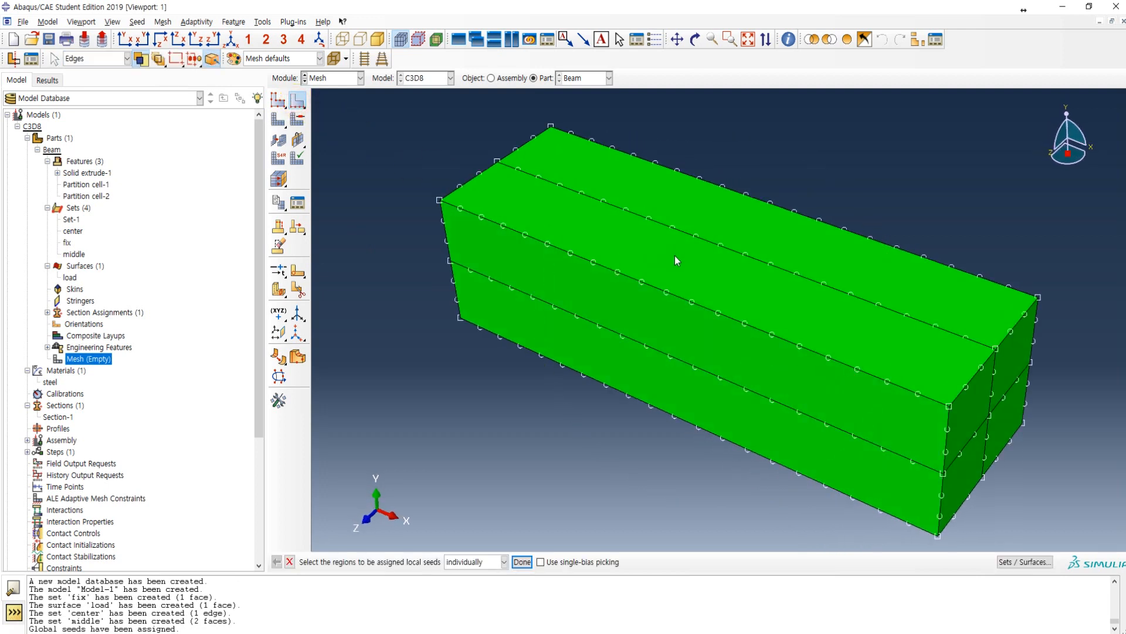
pyautogui.keyDown('ctrl'); pyautogui.keyDown('alt'); pyautogui.moveTo(714, 352); pyautogui.dragTo(704, 223); pyautogui.keyUp('alt'); pyautogui.keyUp('ctrl')
pyautogui.moveTo(678, 174); pyautogui.dragTo(759, 474)
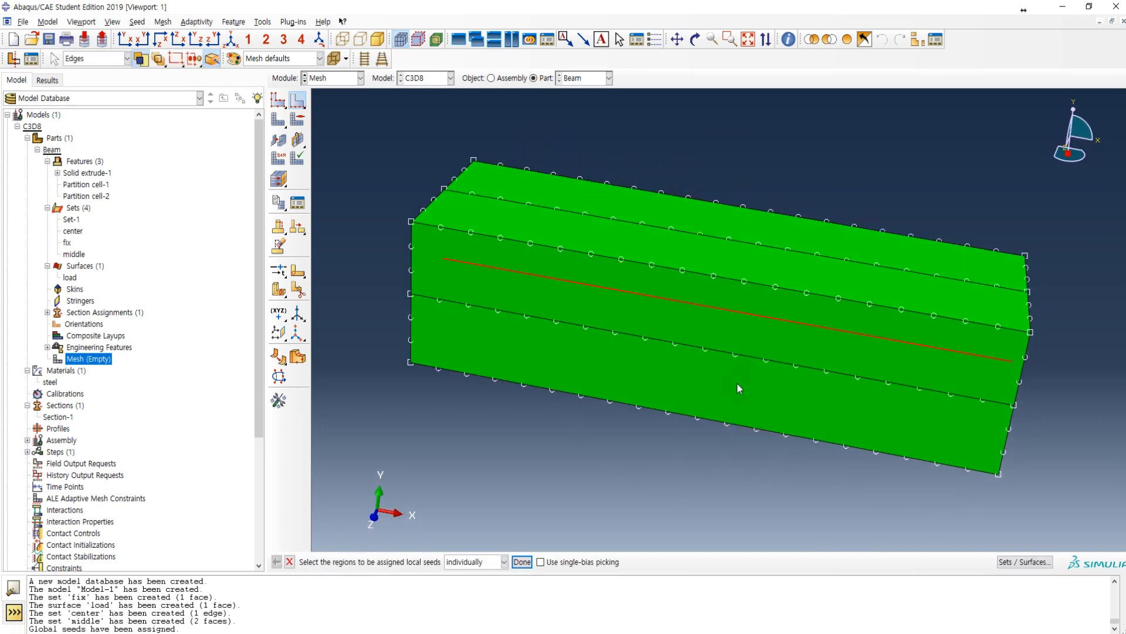
pyautogui.click(159, 62)
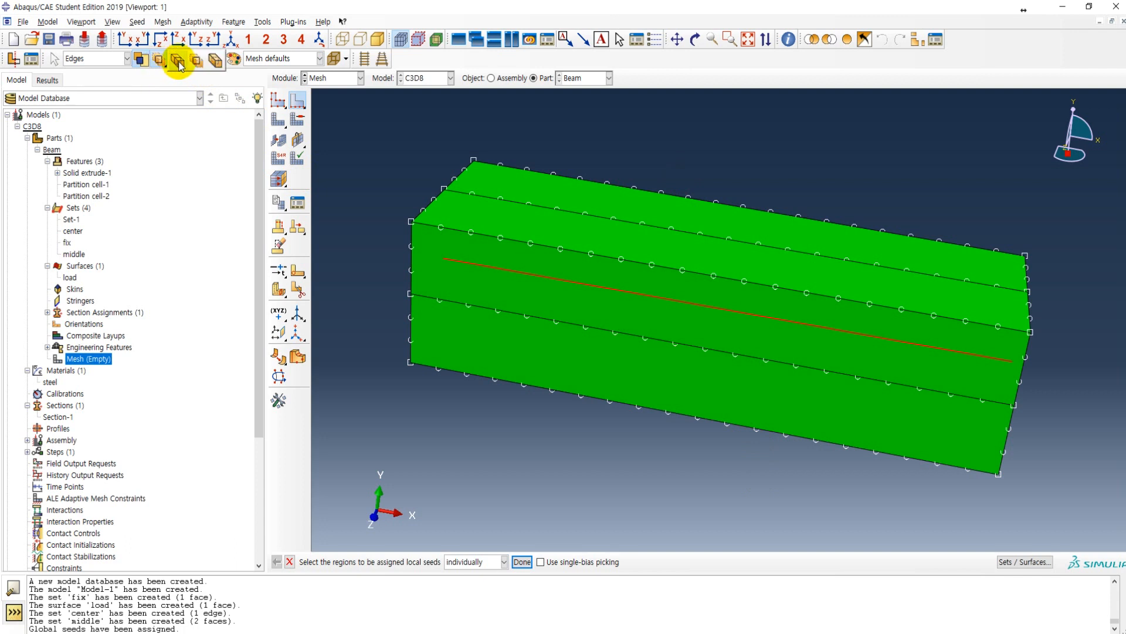
pyautogui.click(178, 63)
pyautogui.moveTo(689, 166); pyautogui.dragTo(764, 429)
pyautogui.click(522, 561)
pyautogui.moveTo(297, 253); pyautogui.dragTo(277, 260)
pyautogui.click(280, 402)
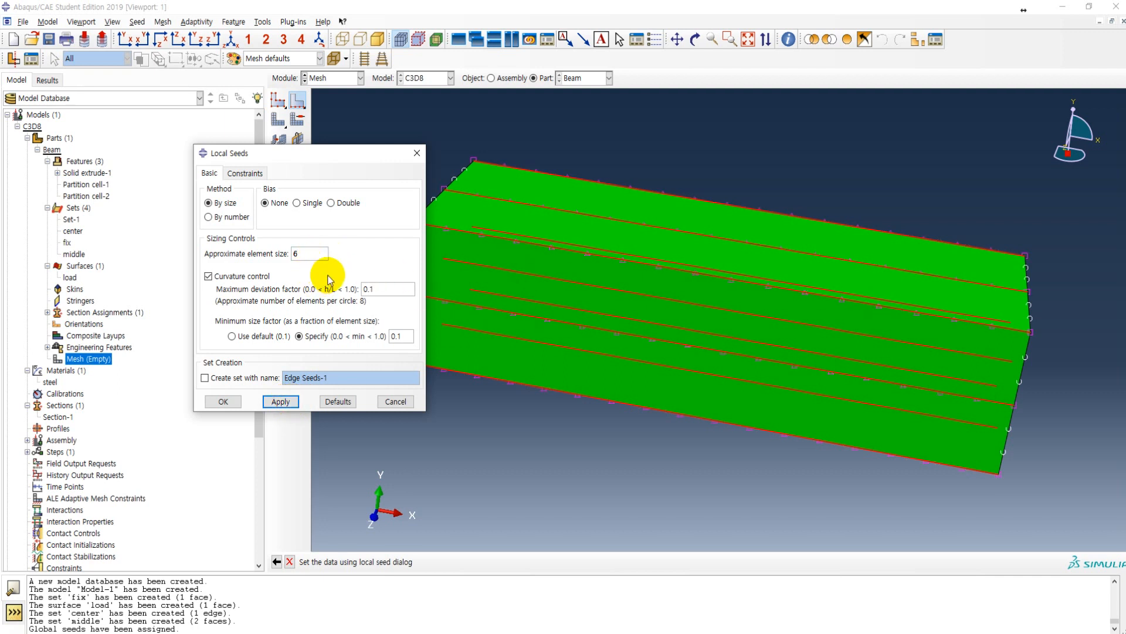
# Step: Check the Mesh seed and Meshing pages of the lecture PDF in Adobe Acrobat, and accept the local seeds in Abaqus/CAE
pyautogui.hotkey('alt', 'Tab')
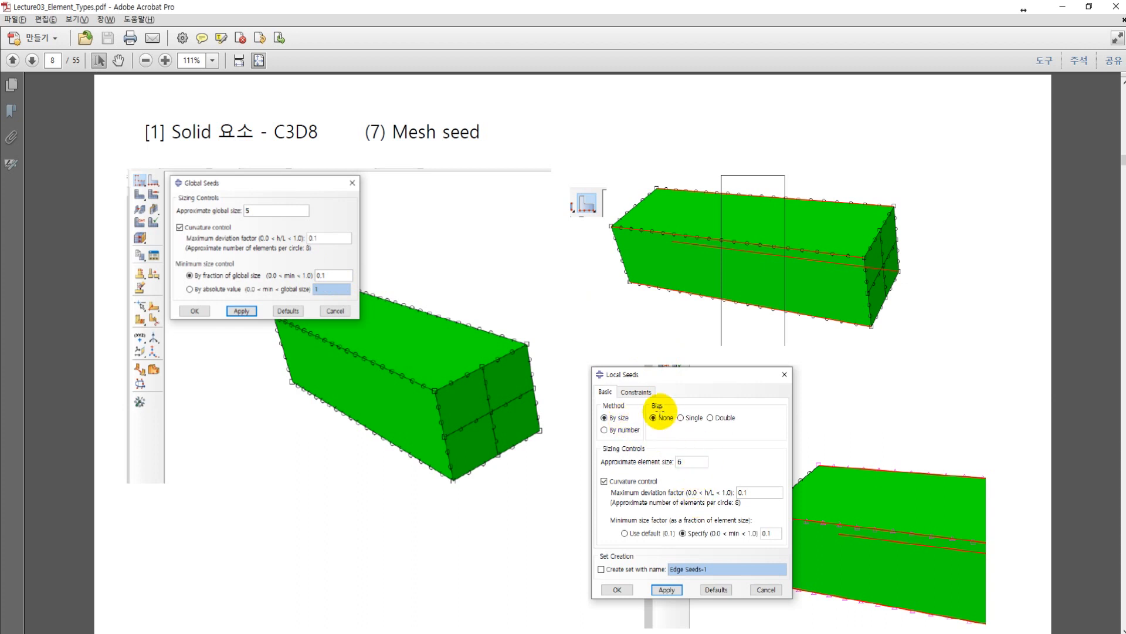
pyautogui.press('pagedown')
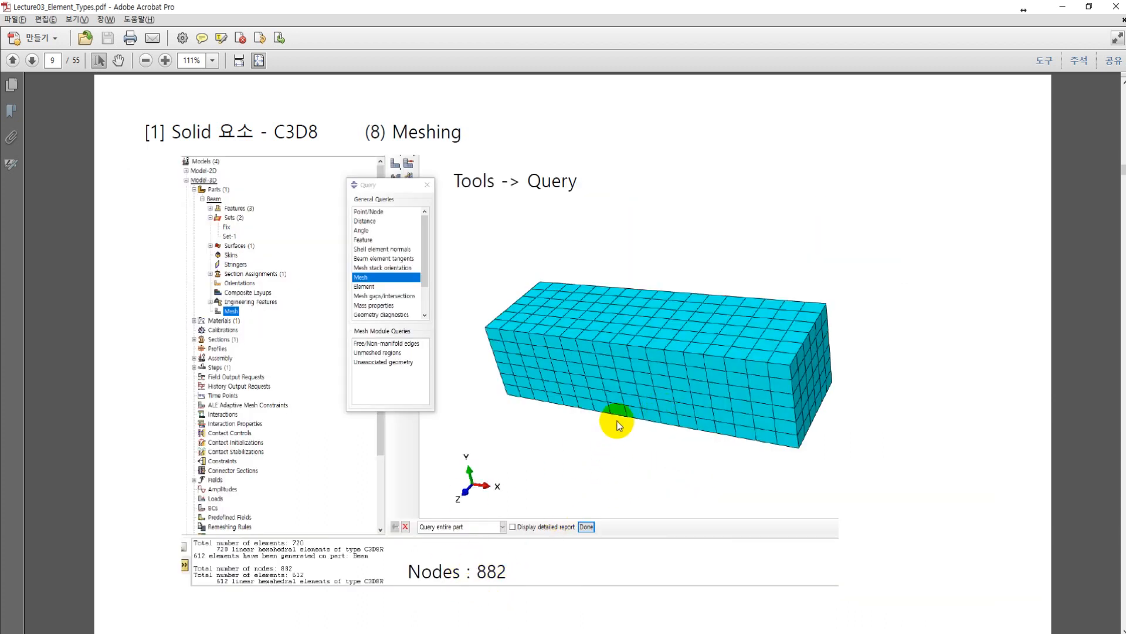
pyautogui.hotkey('alt', 'Tab')
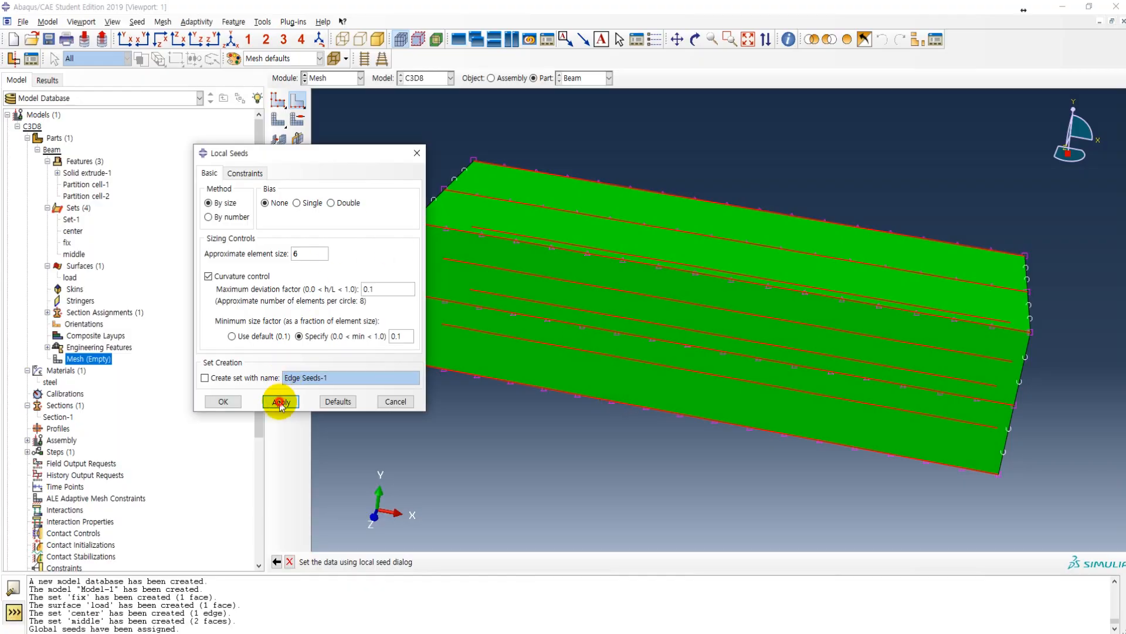
pyautogui.click(224, 402)
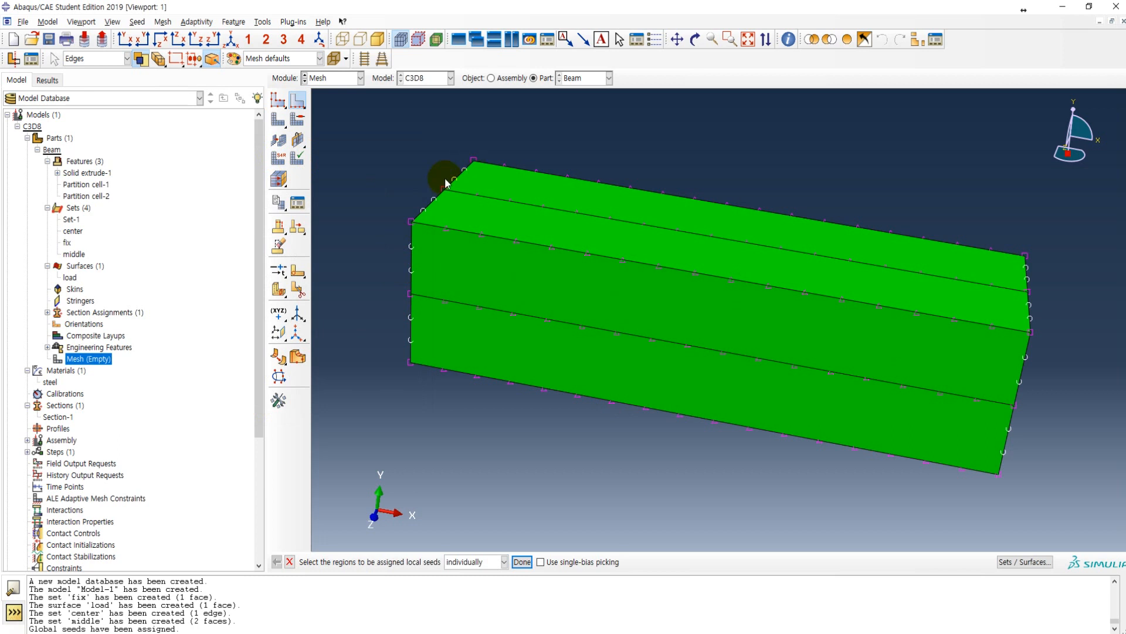
# Step: Assign the linear 3D Stress hex element type with incompatible modes (C3D8I) to all cells of the beam
pyautogui.click(280, 156)
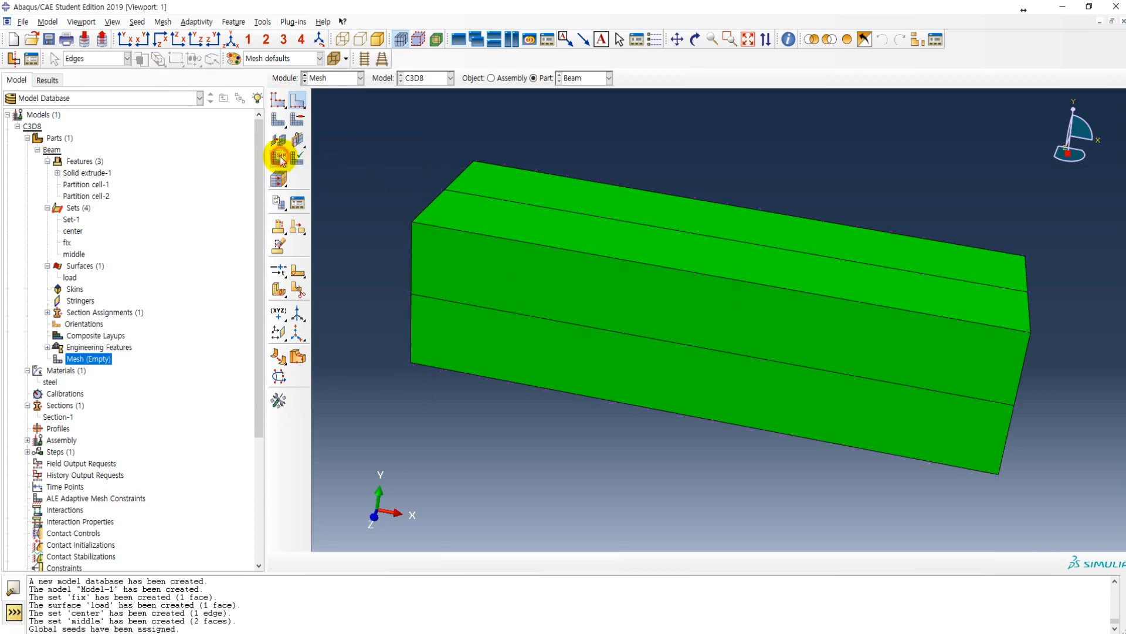
pyautogui.moveTo(420, 136); pyautogui.dragTo(1061, 509)
pyautogui.click(465, 562)
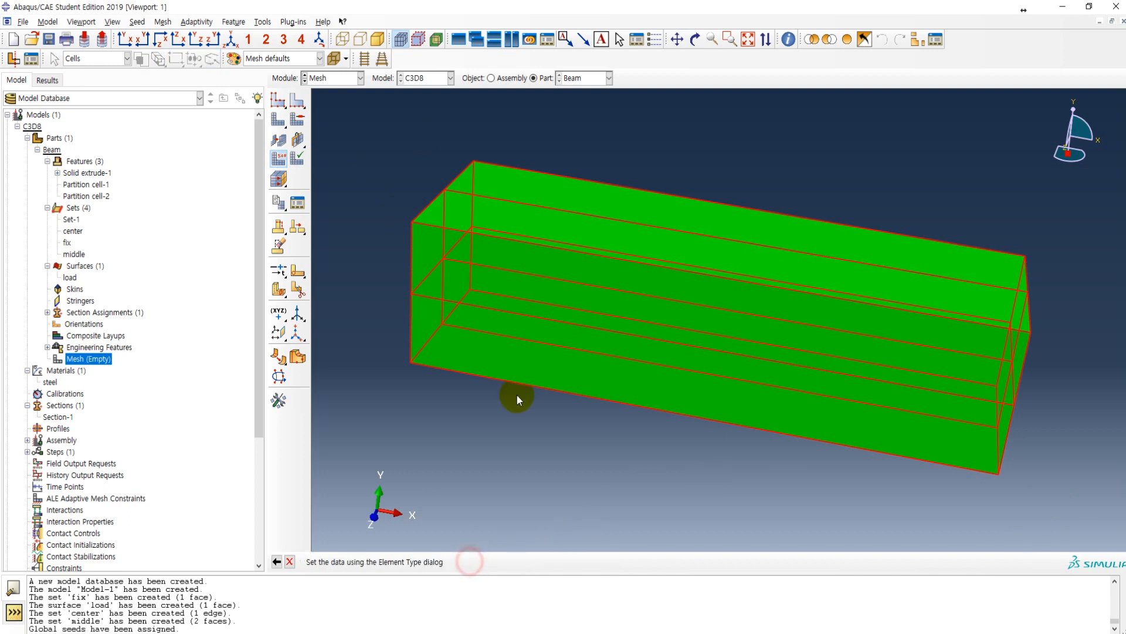
pyautogui.moveTo(248, 191); pyautogui.dragTo(562, 141)
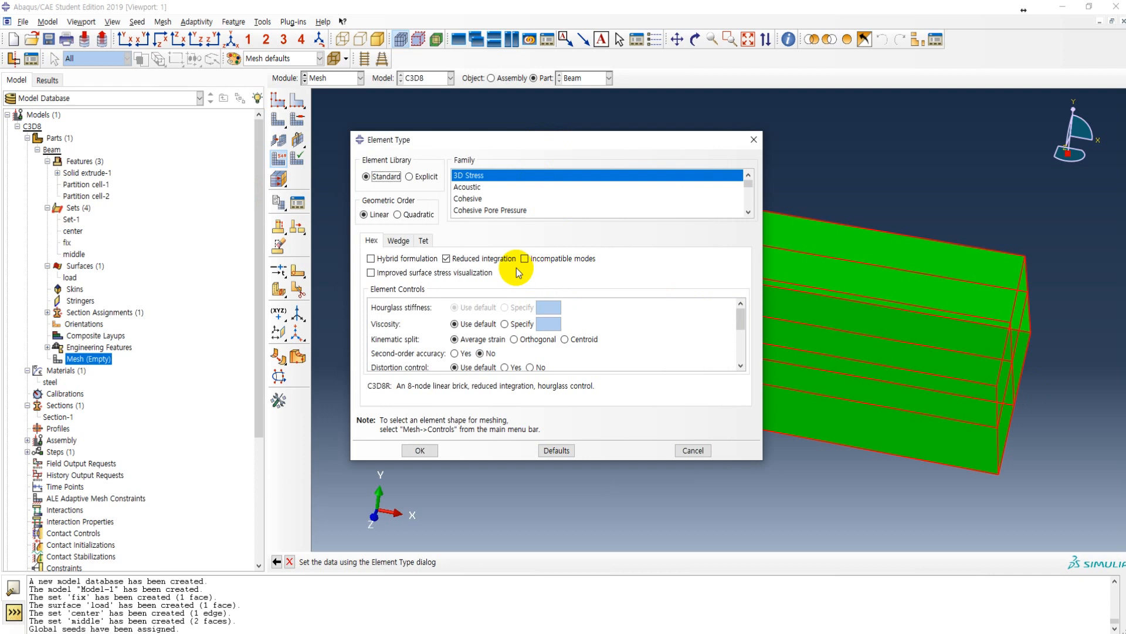
pyautogui.click(532, 261)
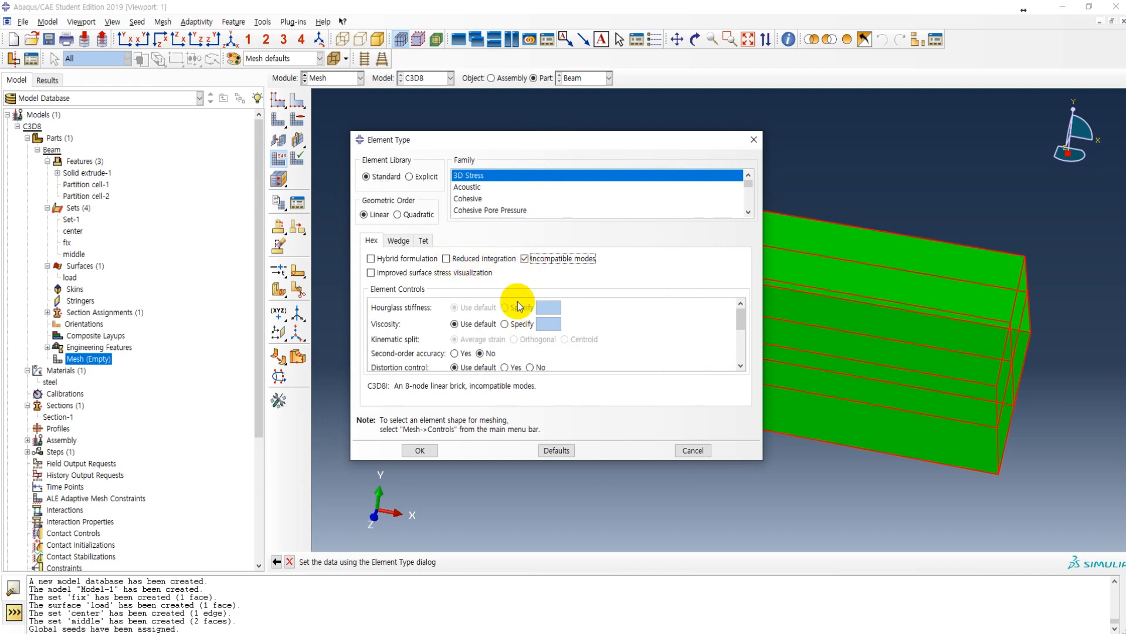
pyautogui.click(420, 450)
# Step: Mesh the whole Beam part and inspect the generated mesh from its end face
pyautogui.click(278, 119)
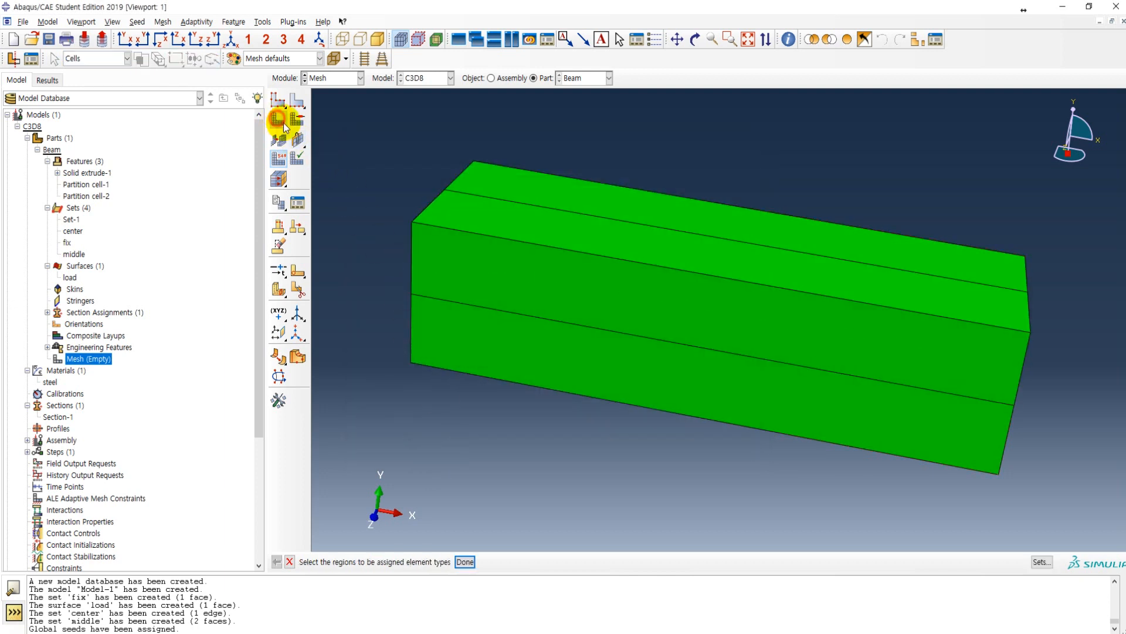
pyautogui.click(379, 562)
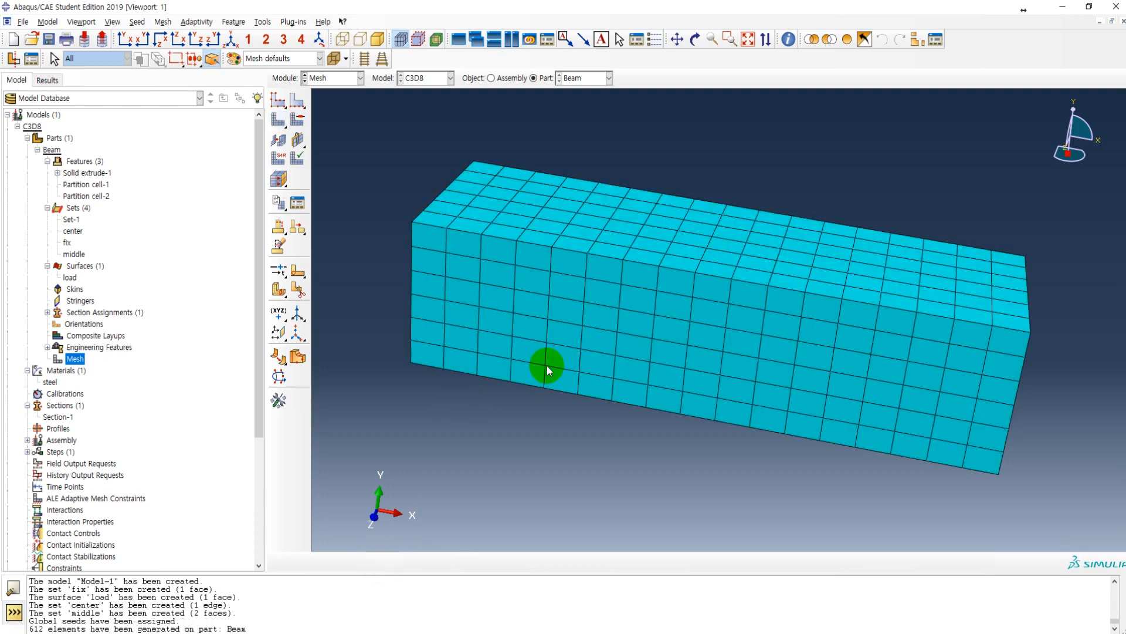
pyautogui.keyDown('ctrl'); pyautogui.keyDown('alt'); pyautogui.moveTo(757, 338); pyautogui.dragTo(455, 231); pyautogui.keyUp('alt'); pyautogui.keyUp('ctrl')
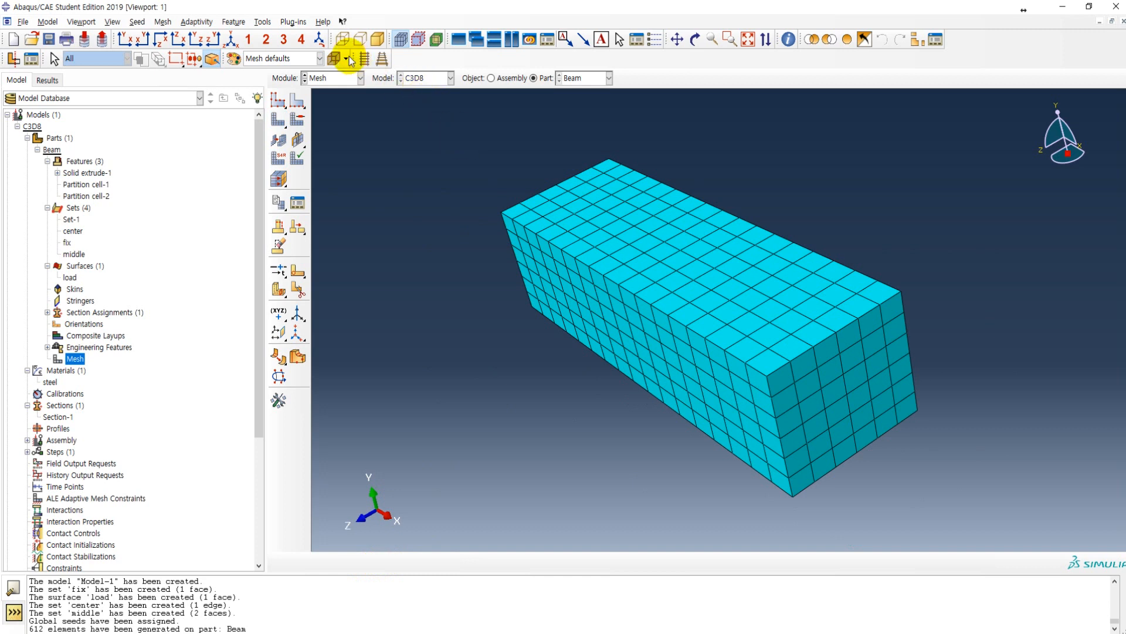
# Step: Query the mesh of the entire part for its node and element totals, and close the Query dialog
pyautogui.click(263, 22)
pyautogui.click(275, 34)
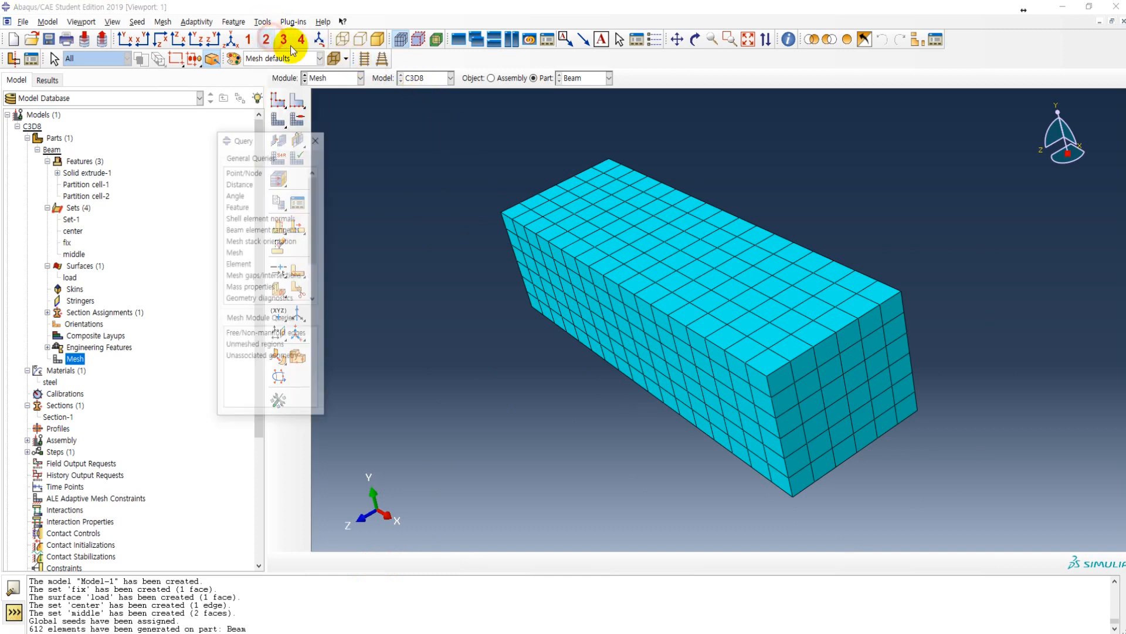
pyautogui.click(235, 252)
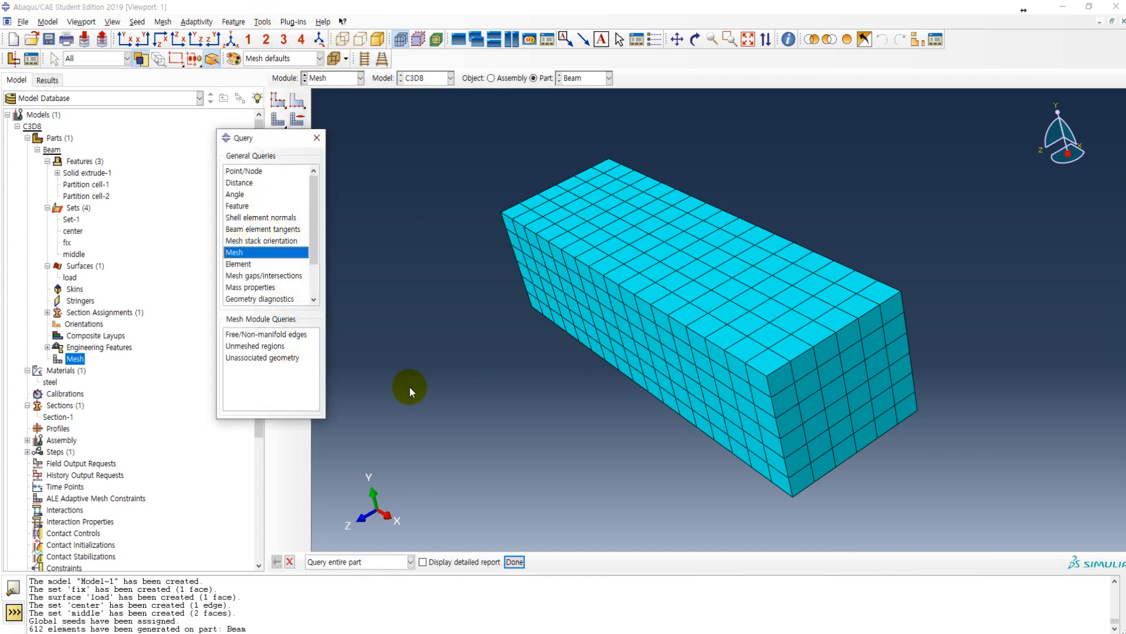
pyautogui.click(515, 562)
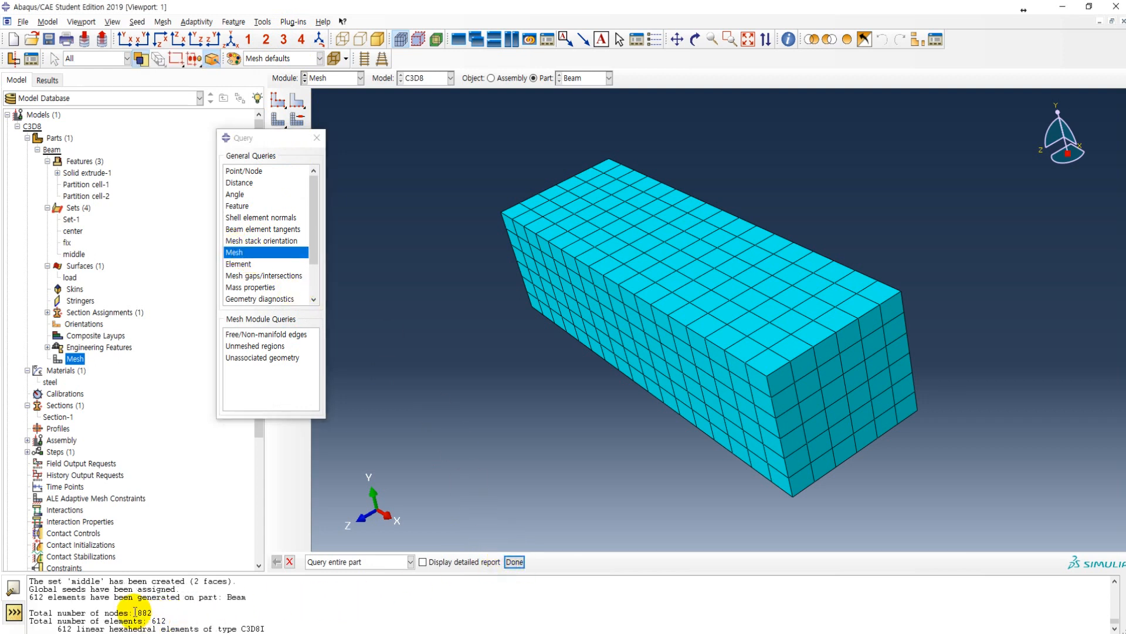
pyautogui.moveTo(137, 612); pyautogui.dragTo(192, 617)
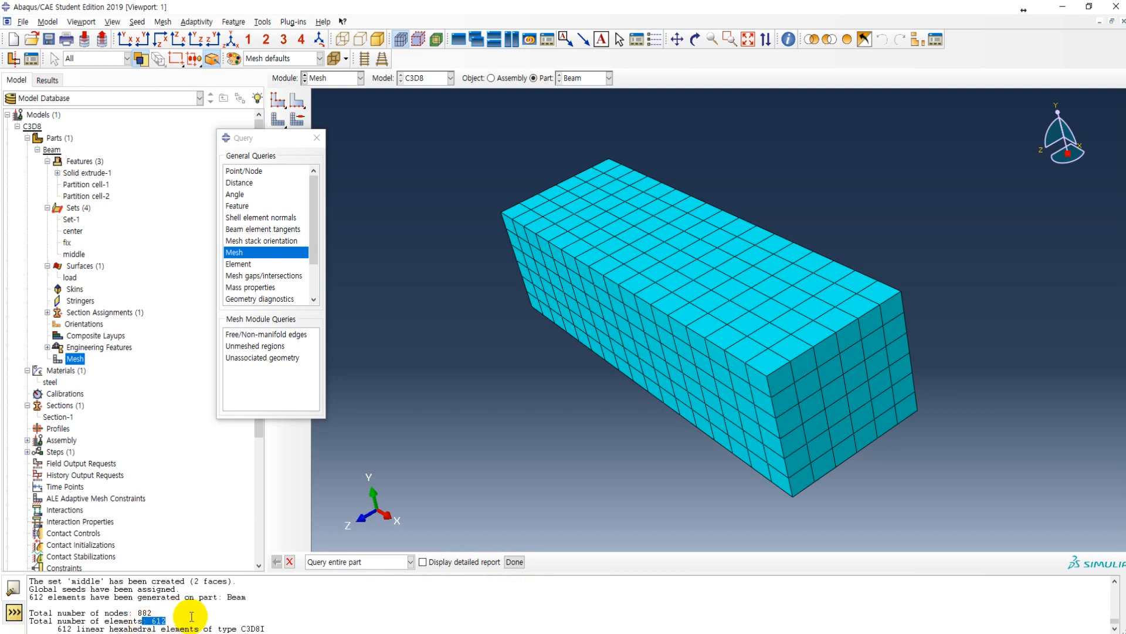
pyautogui.click(192, 617)
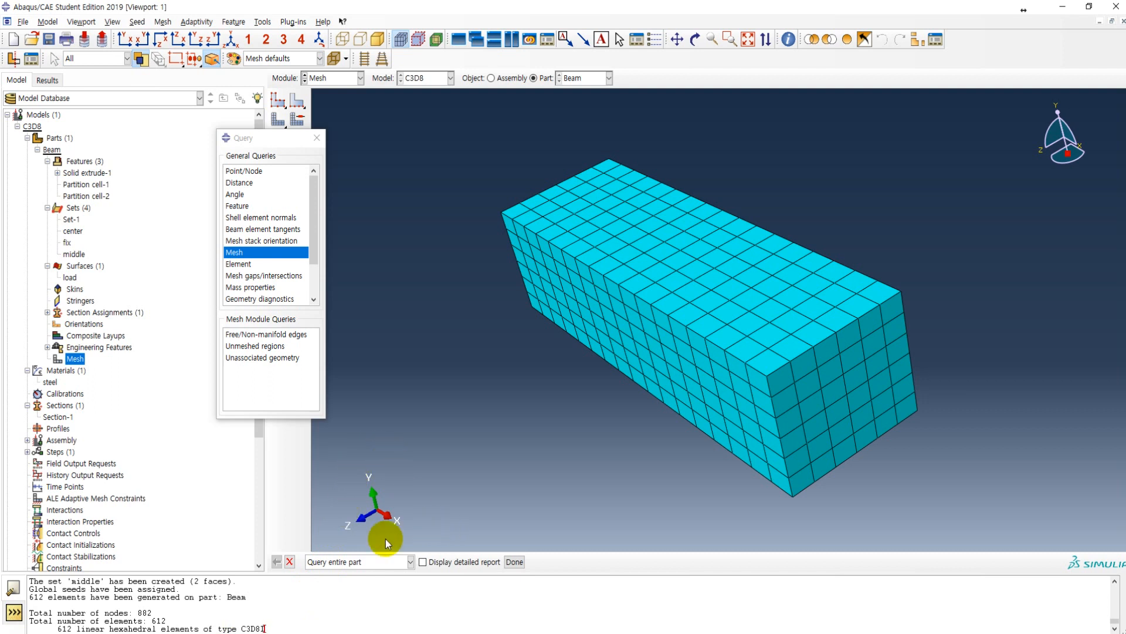
pyautogui.click(290, 561)
pyautogui.click(316, 140)
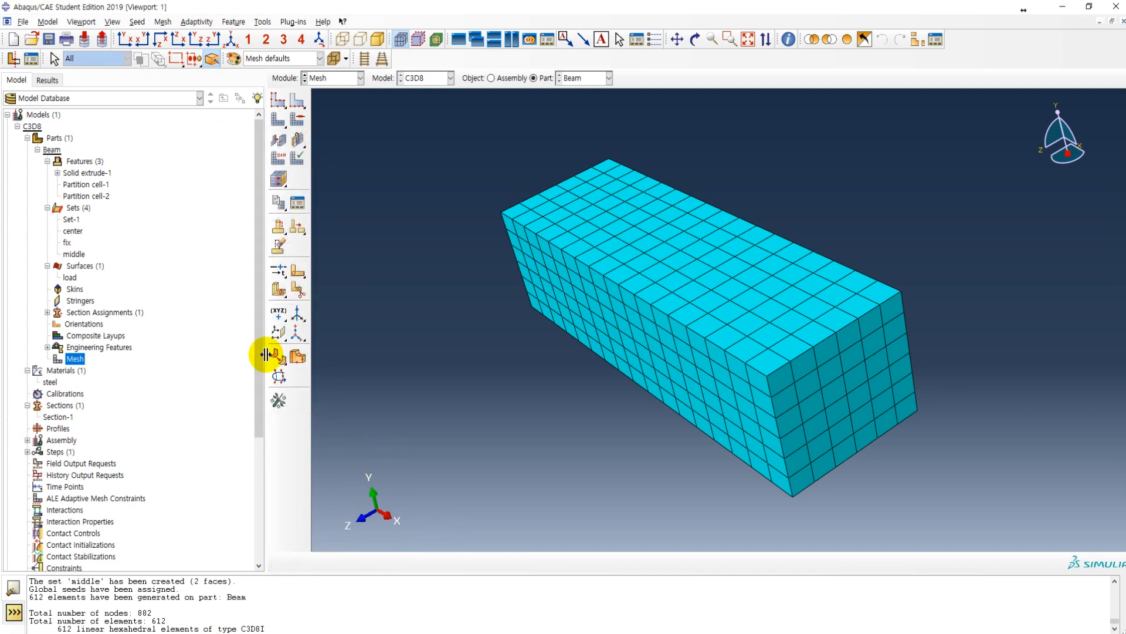
# Step: Create a dependent instance of the Beam part in the assembly
pyautogui.scroll(-1, 86, 359)
pyautogui.scroll(-1, 83, 355)
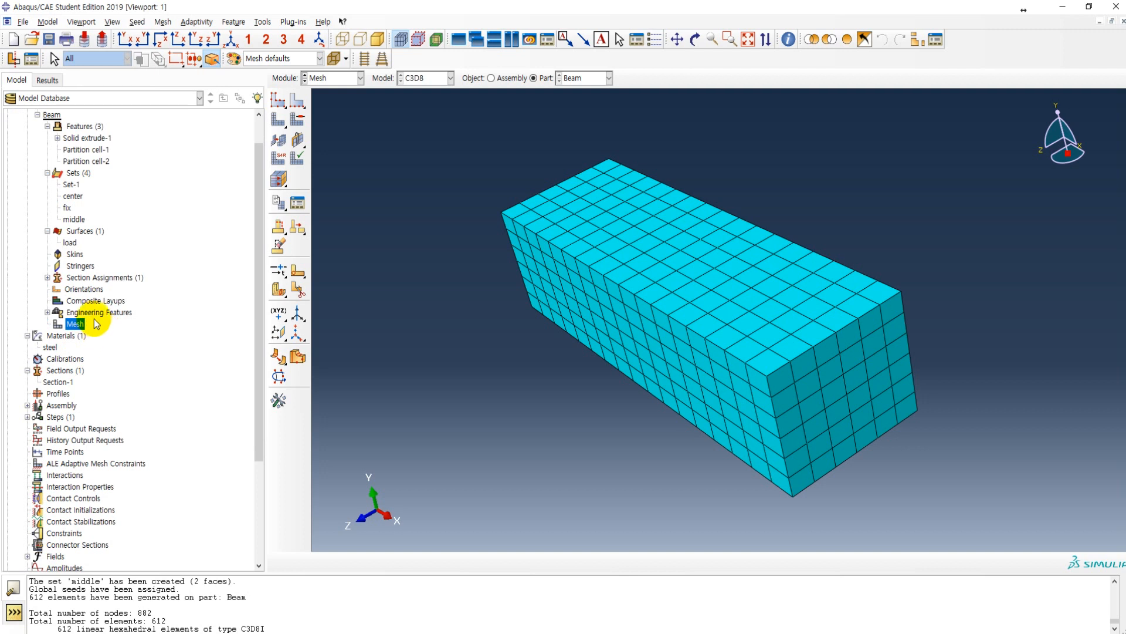
pyautogui.scroll(-1, 75, 317)
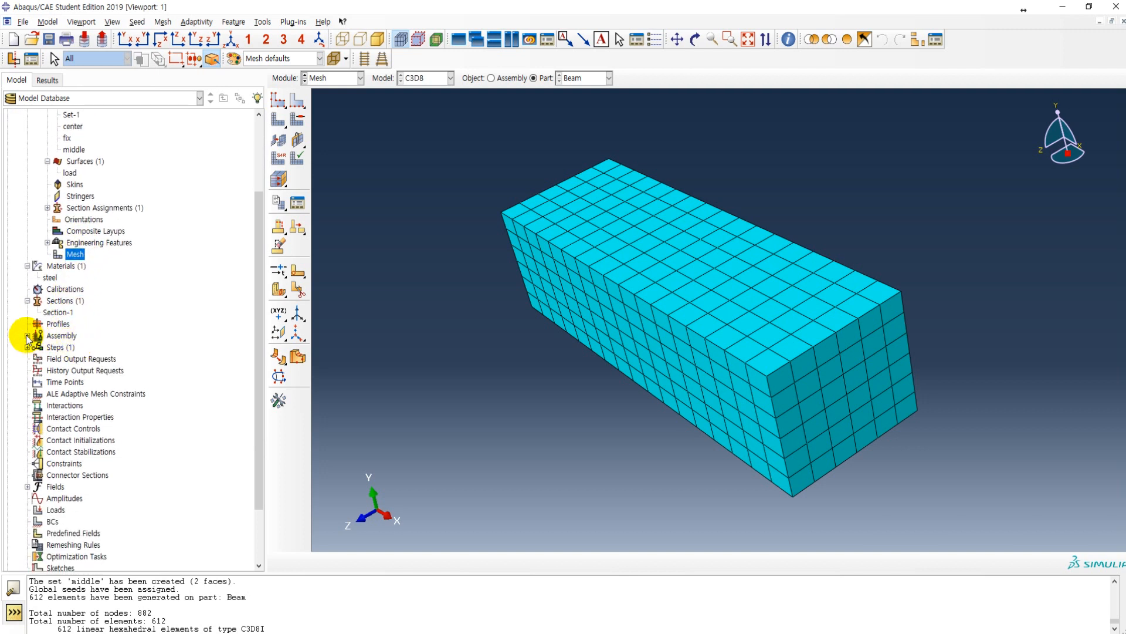
pyautogui.click(27, 336)
pyautogui.doubleClick(63, 336)
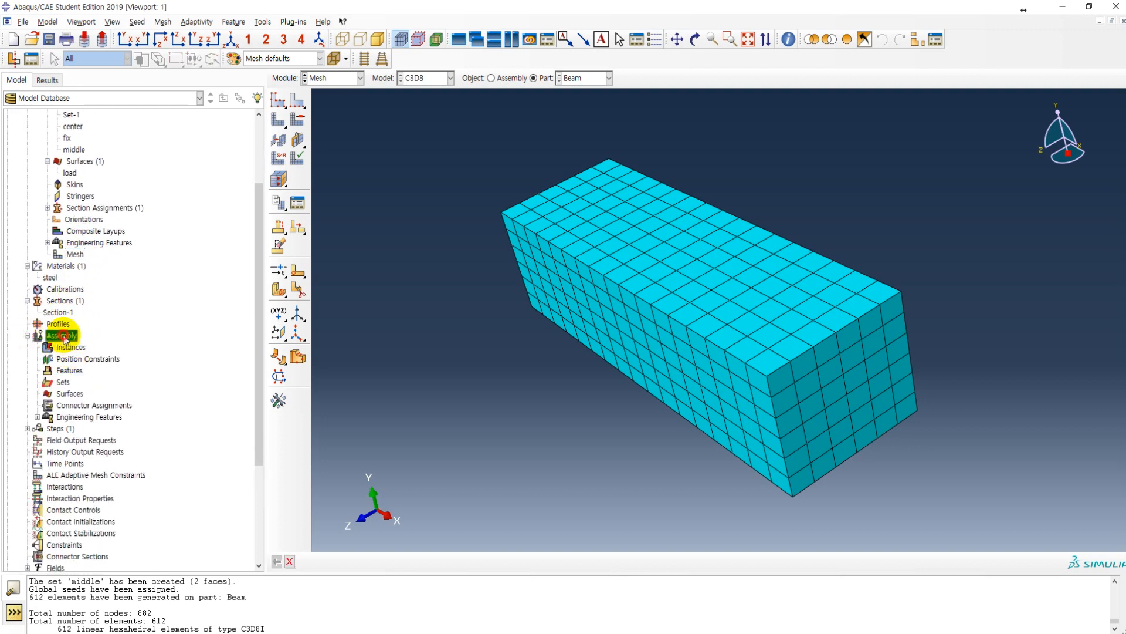
pyautogui.click(279, 99)
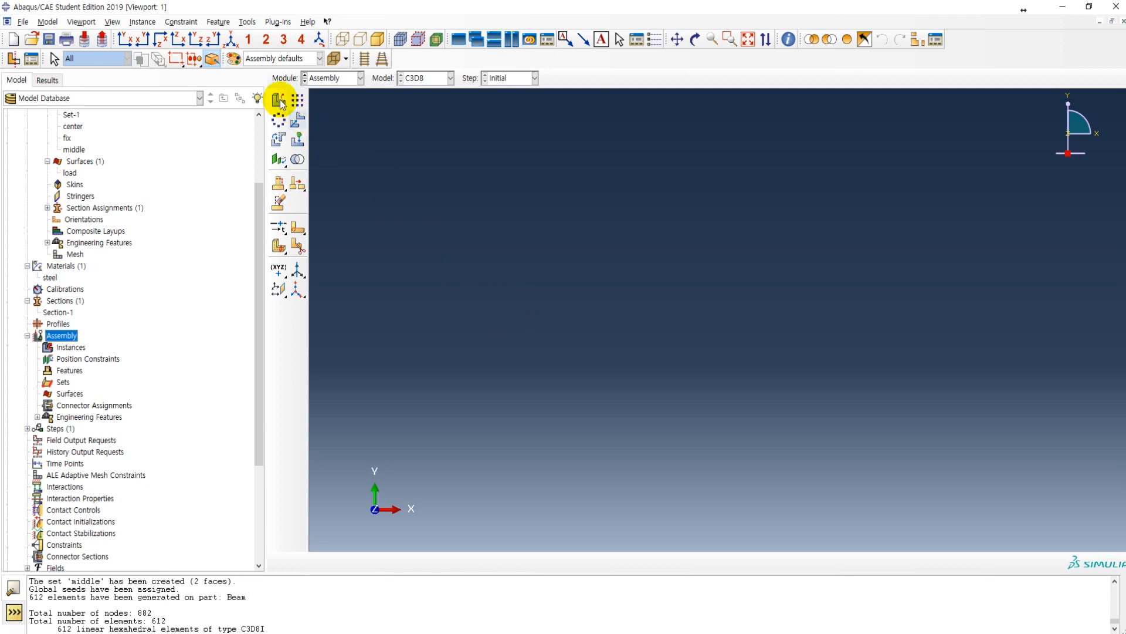
pyautogui.click(363, 163)
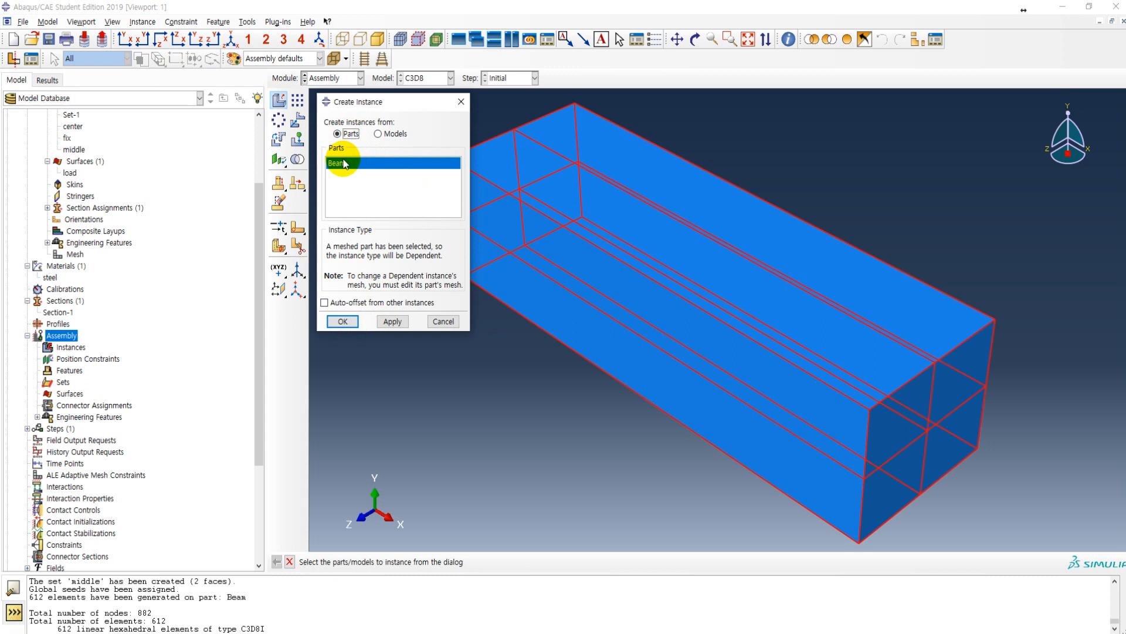
pyautogui.click(343, 321)
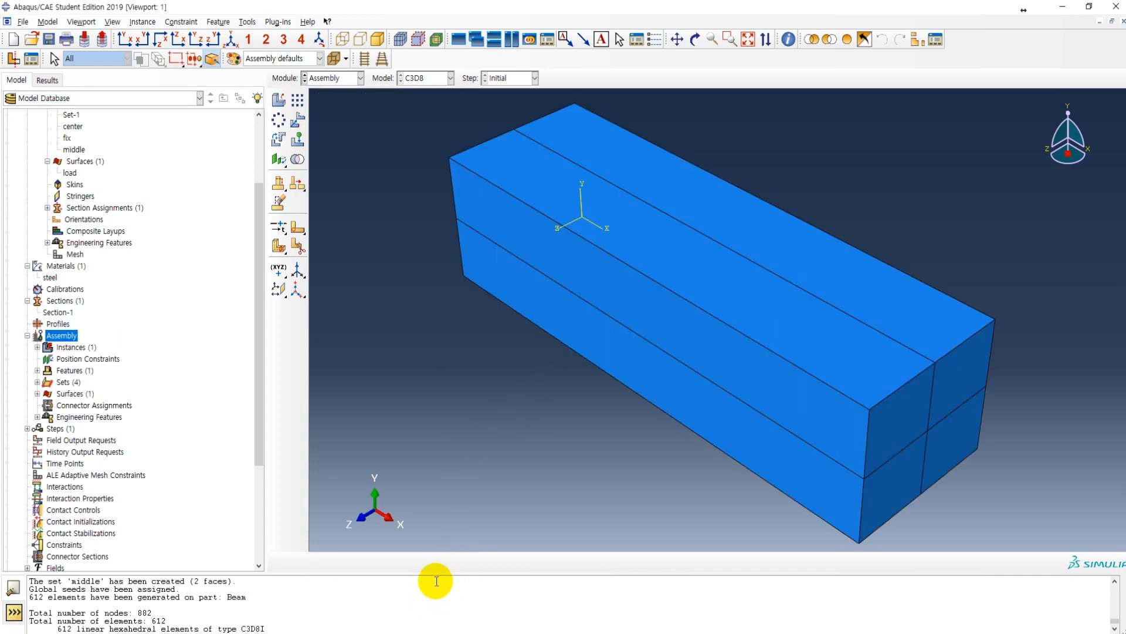
# Step: Consult the Assembly and Create Step page of the lecture PDF in Adobe Acrobat and return to Abaqus/CAE
pyautogui.hotkey('alt', 'Tab')
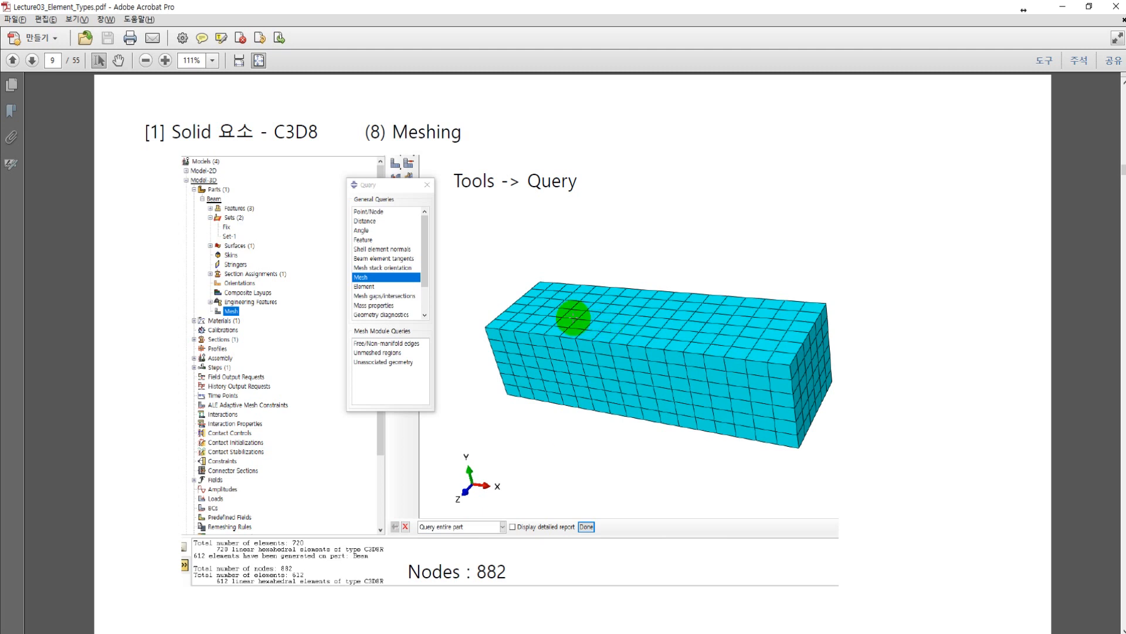
pyautogui.scroll(-1, 571, 316)
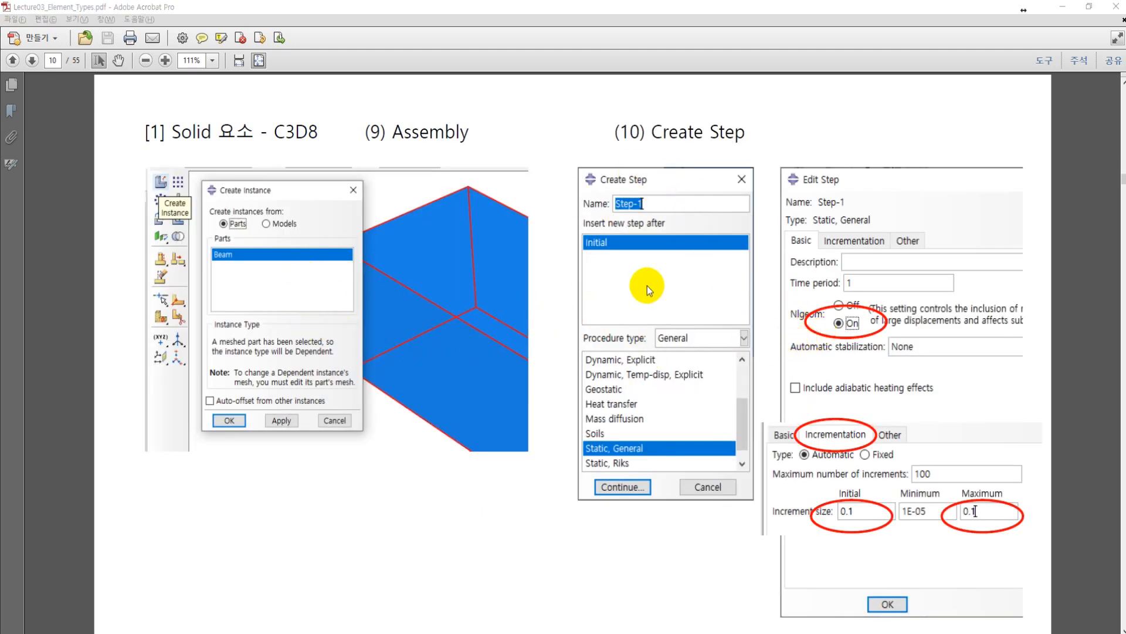
pyautogui.hotkey('alt', 'Tab')
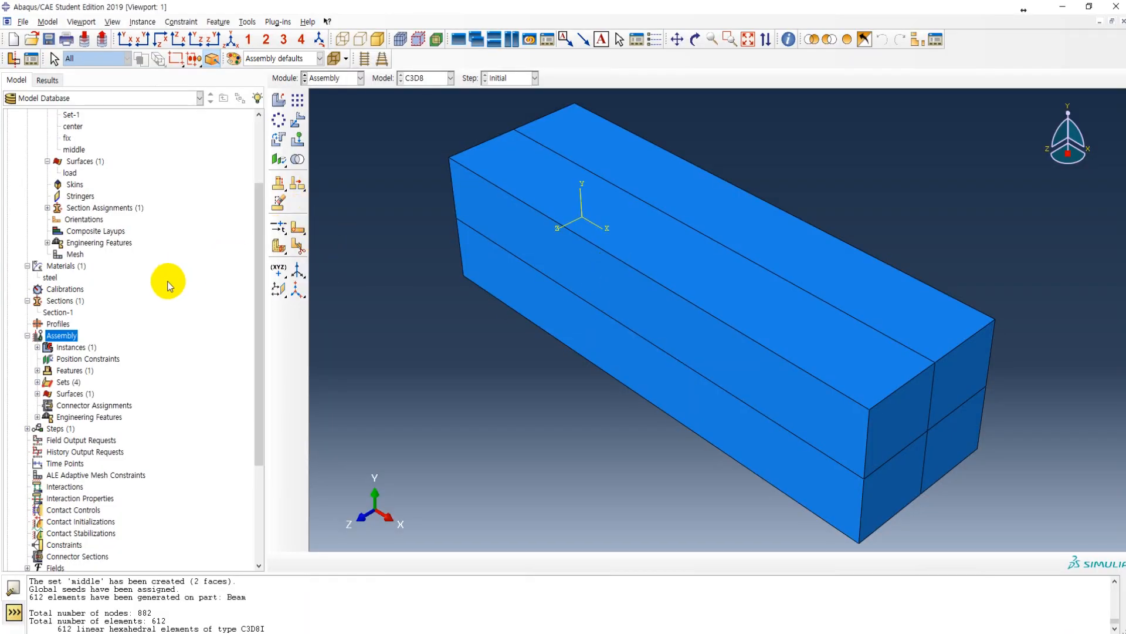
# Step: Create a Static, General step named Step-1 after Initial and turn Nlgeom on
pyautogui.scroll(-3, 68, 370)
pyautogui.click(27, 324)
pyautogui.doubleClick(56, 324)
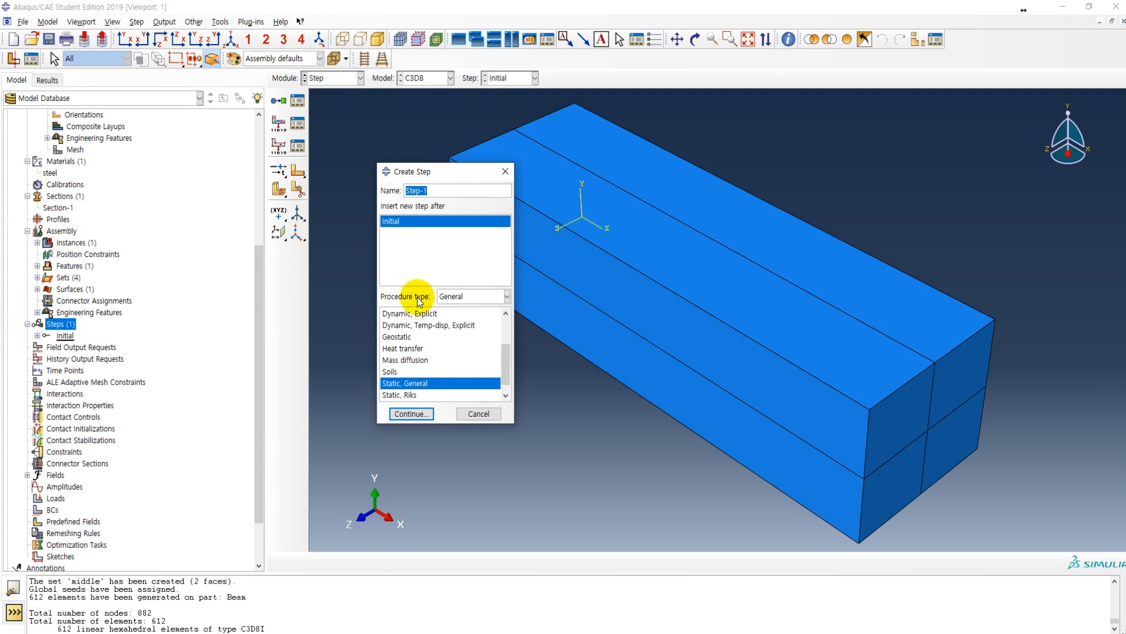
pyautogui.click(417, 414)
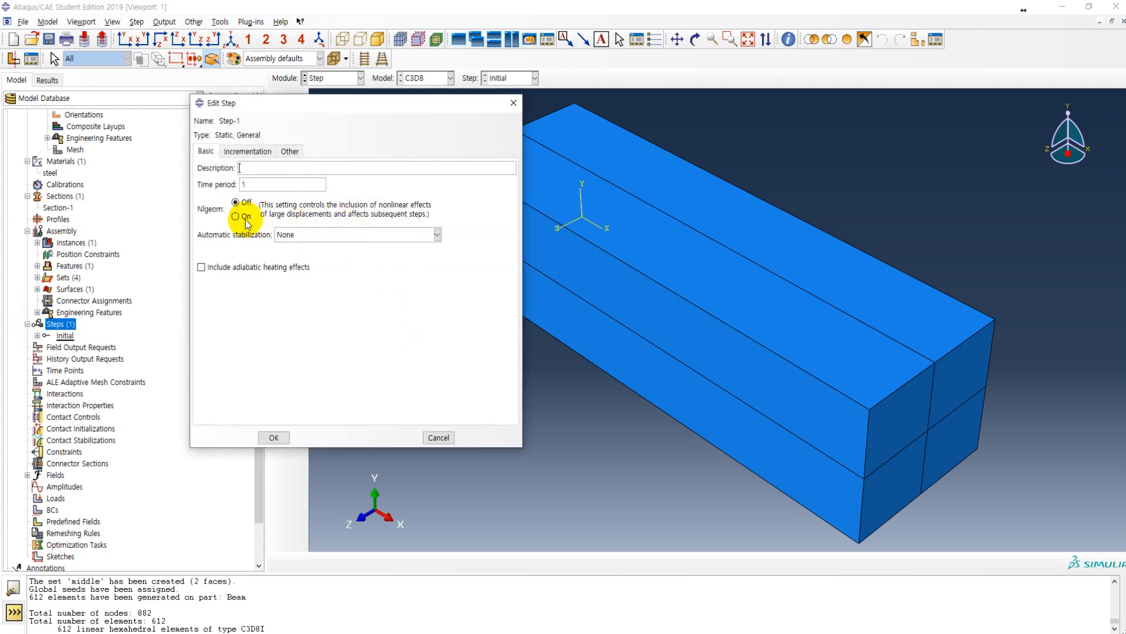
pyautogui.click(236, 216)
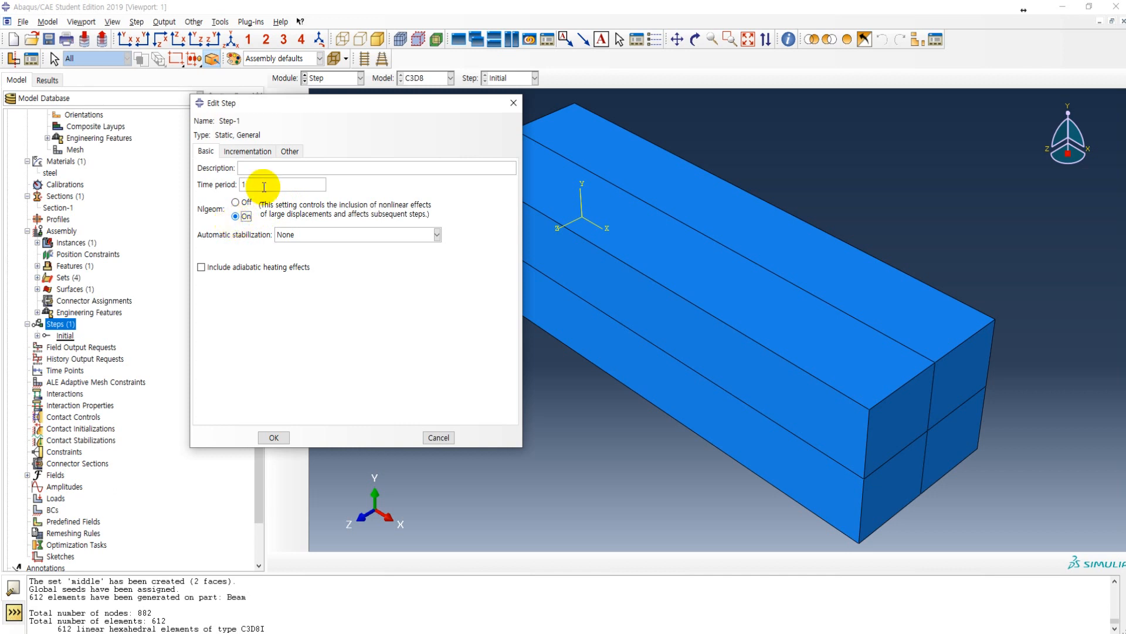
# Step: Set both the initial and maximum increment sizes of Step-1 to 0.1 and accept the step
pyautogui.click(247, 151)
pyautogui.click(267, 212)
pyautogui.write('0.1')
pyautogui.press('Tab')
pyautogui.press('Tab')
pyautogui.write('0.1')
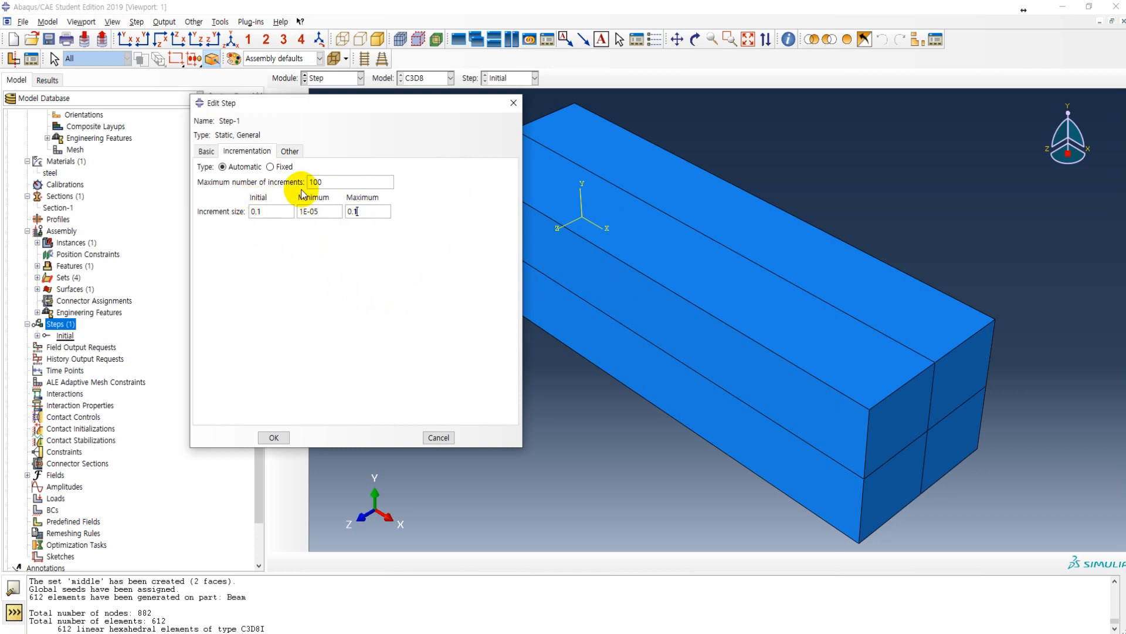
pyautogui.click(274, 439)
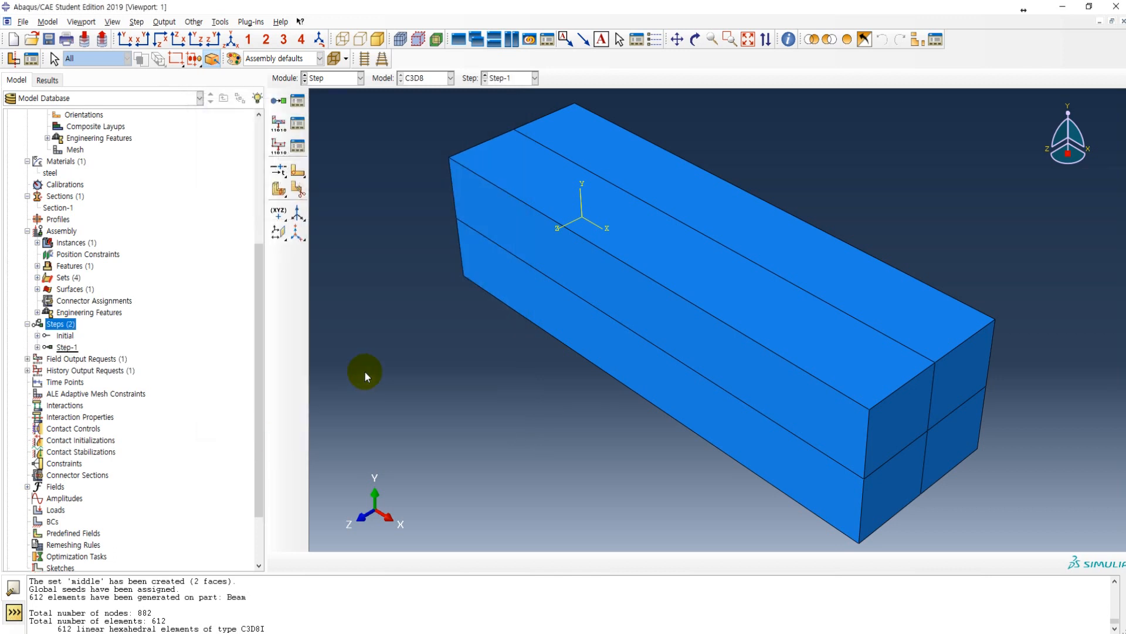
# Step: Consult the Interaction RP and Coupling constraint page of the lecture PDF in Adobe Acrobat and return to Abaqus/CAE
pyautogui.scroll(-2, 103, 308)
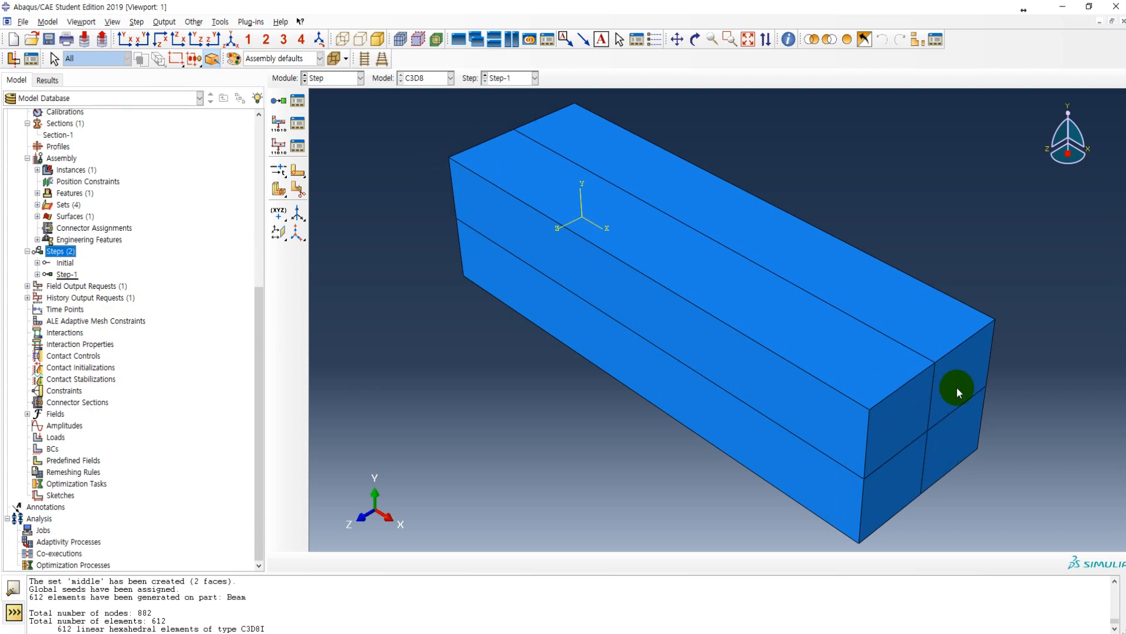
pyautogui.hotkey('alt', 'Tab')
pyautogui.scroll(-1, 622, 348)
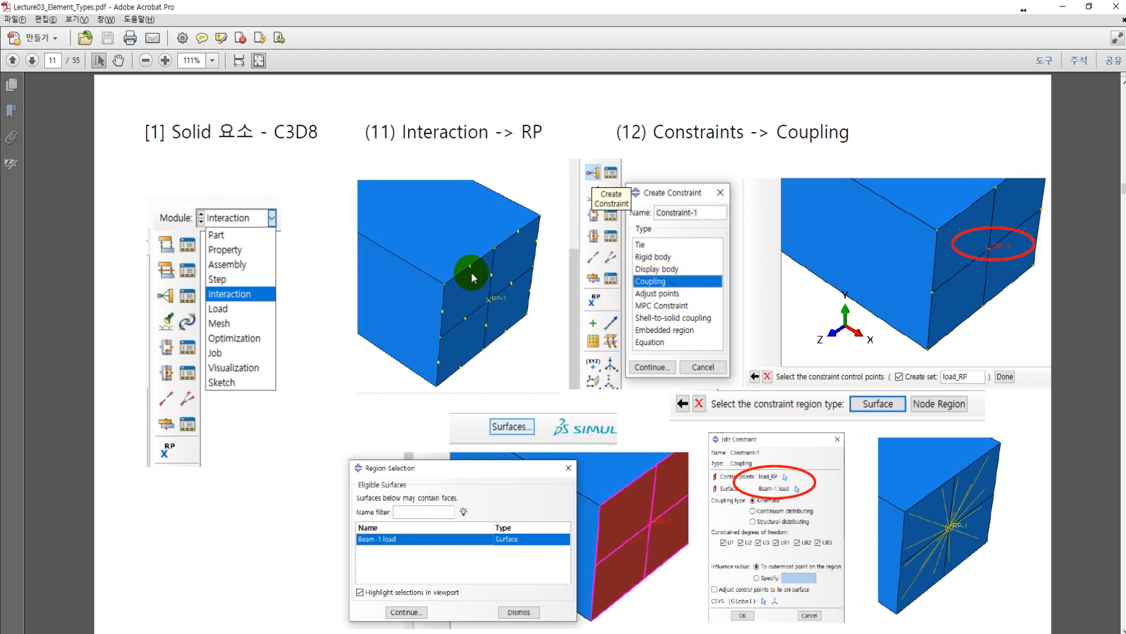
pyautogui.hotkey('alt', 'Tab')
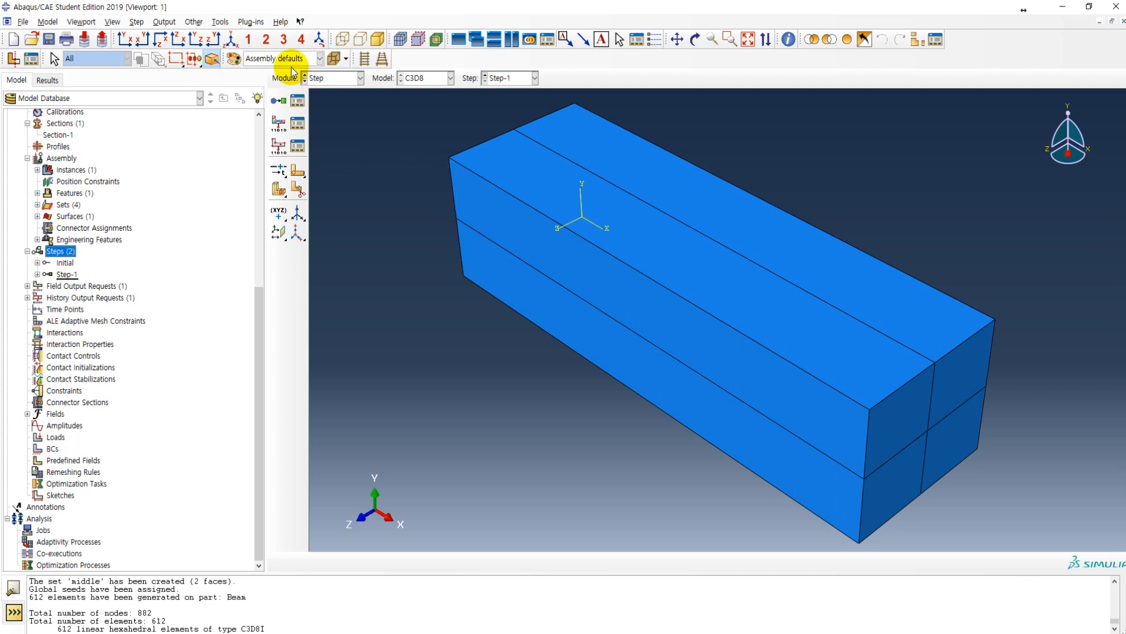
# Step: Create a reference point at the centre of the beam's loaded end face and check it among the assembly features
pyautogui.click(221, 22)
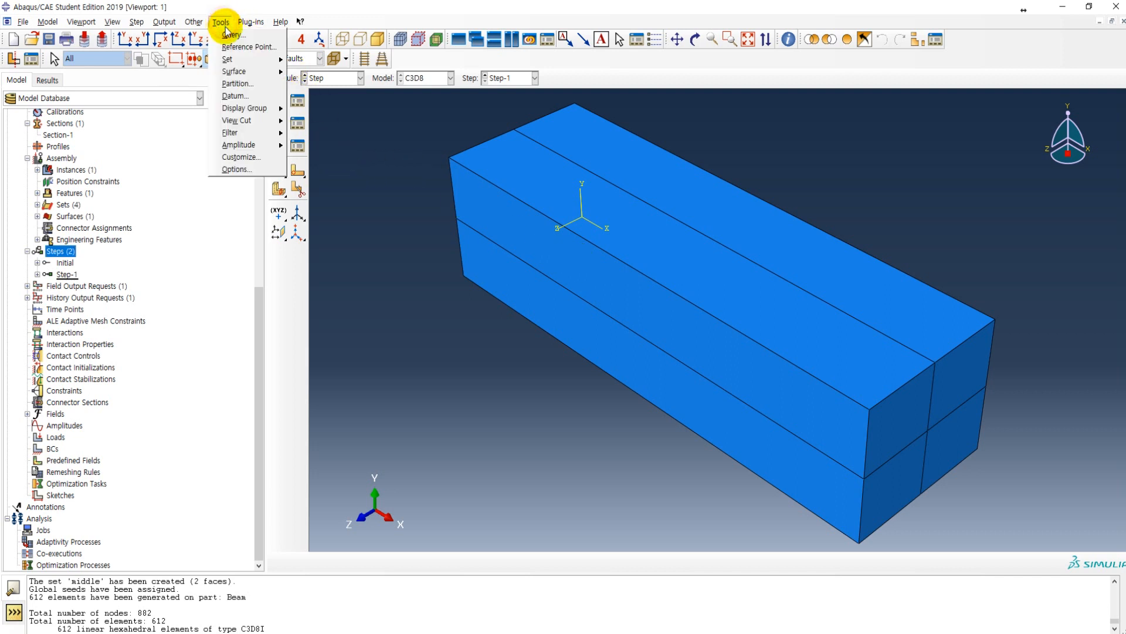
pyautogui.click(249, 47)
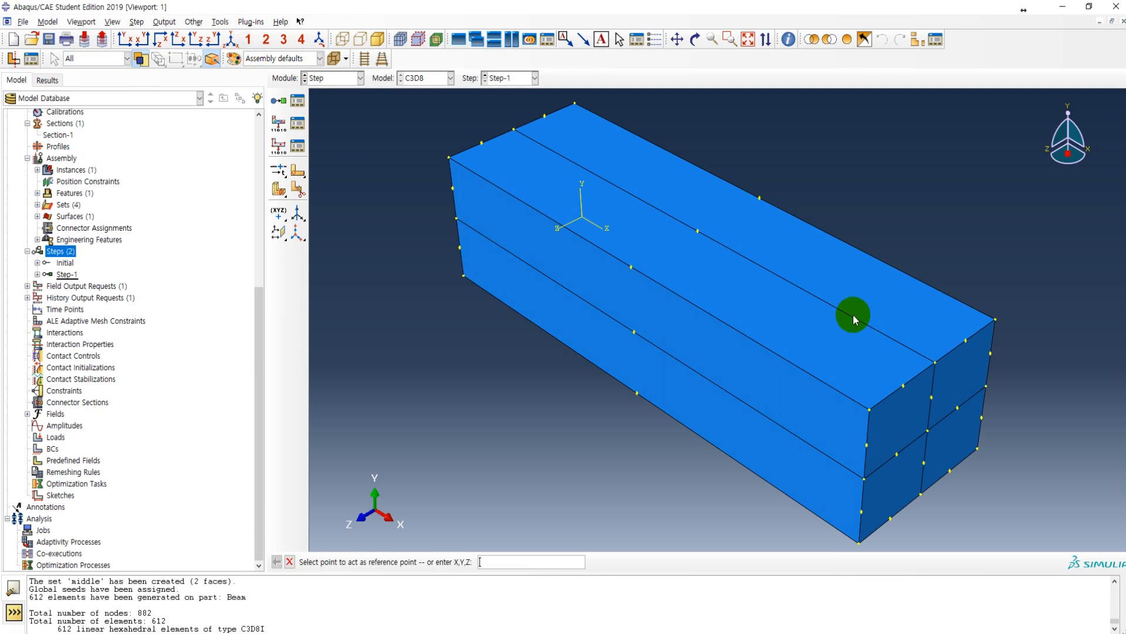
pyautogui.click(927, 431)
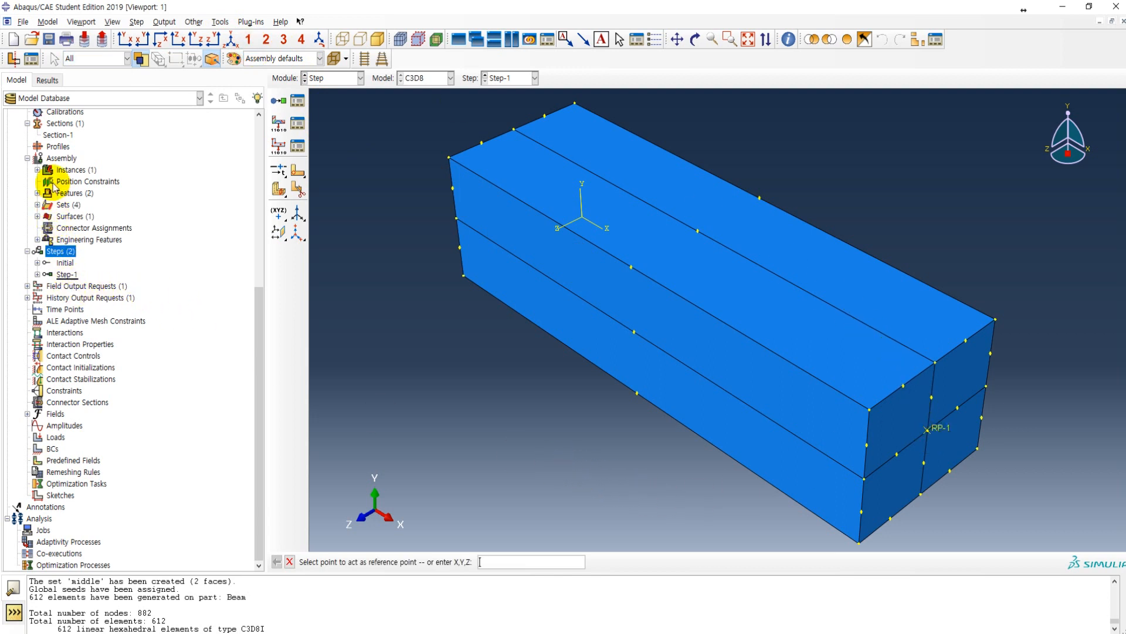
pyautogui.click(37, 193)
pyautogui.click(69, 193)
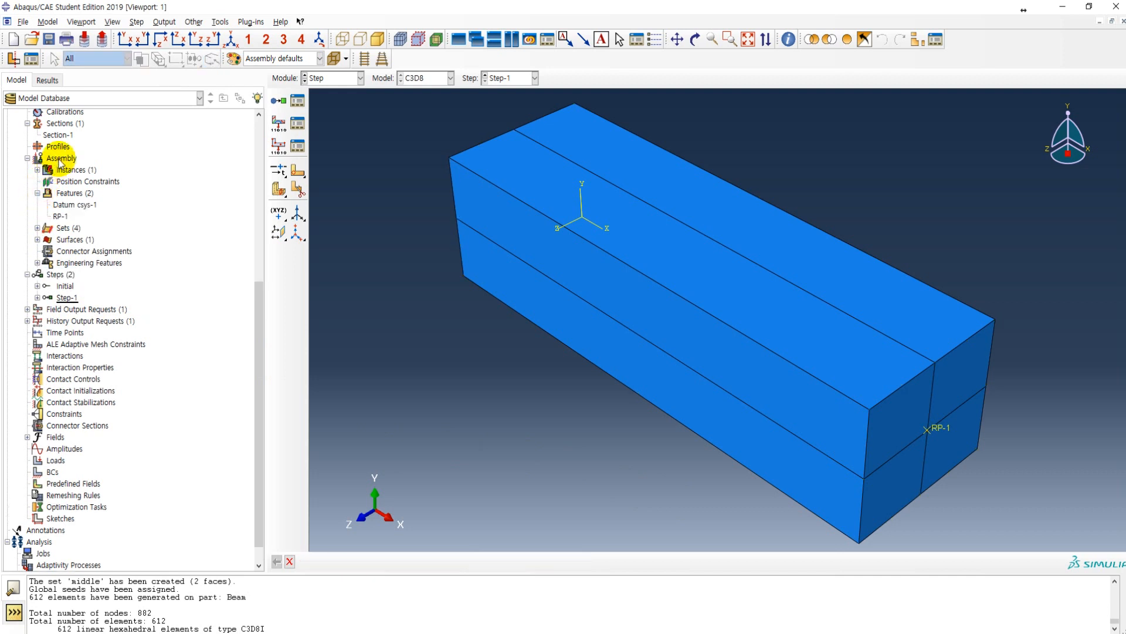
pyautogui.click(61, 216)
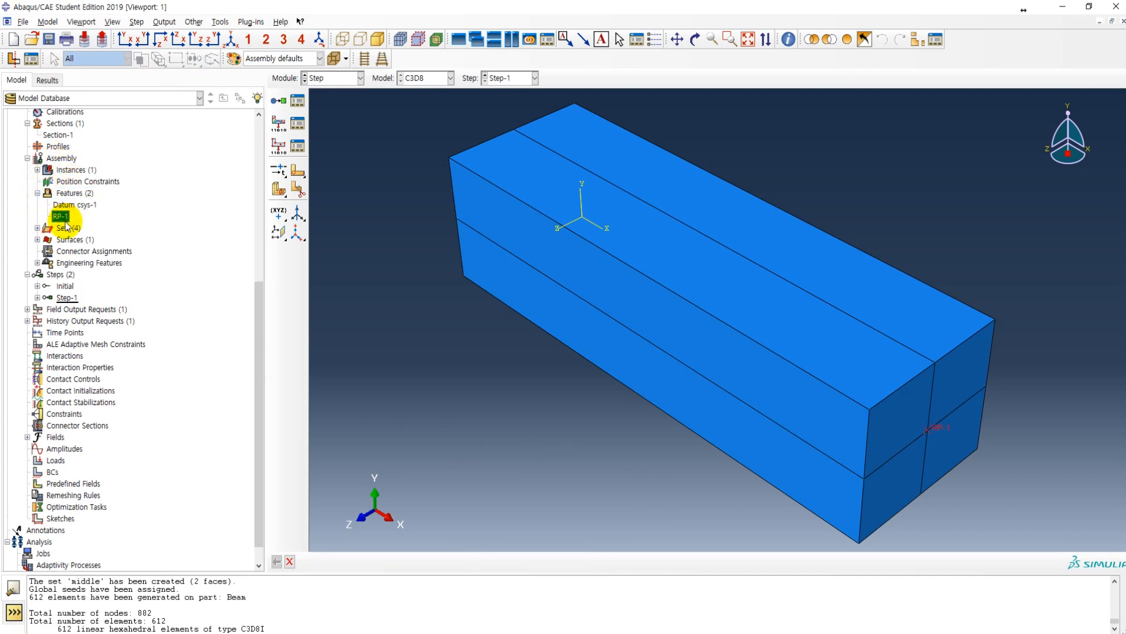
# Step: Create an assembly geometry set named RP_set containing the reference point RP-1 and check its location on the beam
pyautogui.click(37, 227)
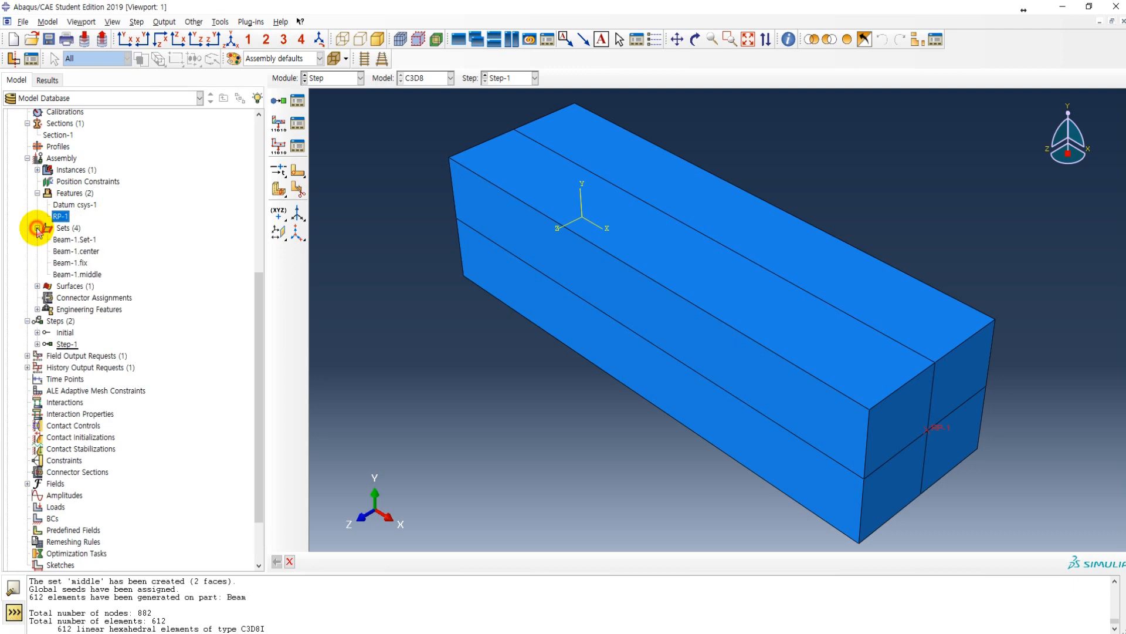
pyautogui.doubleClick(69, 228)
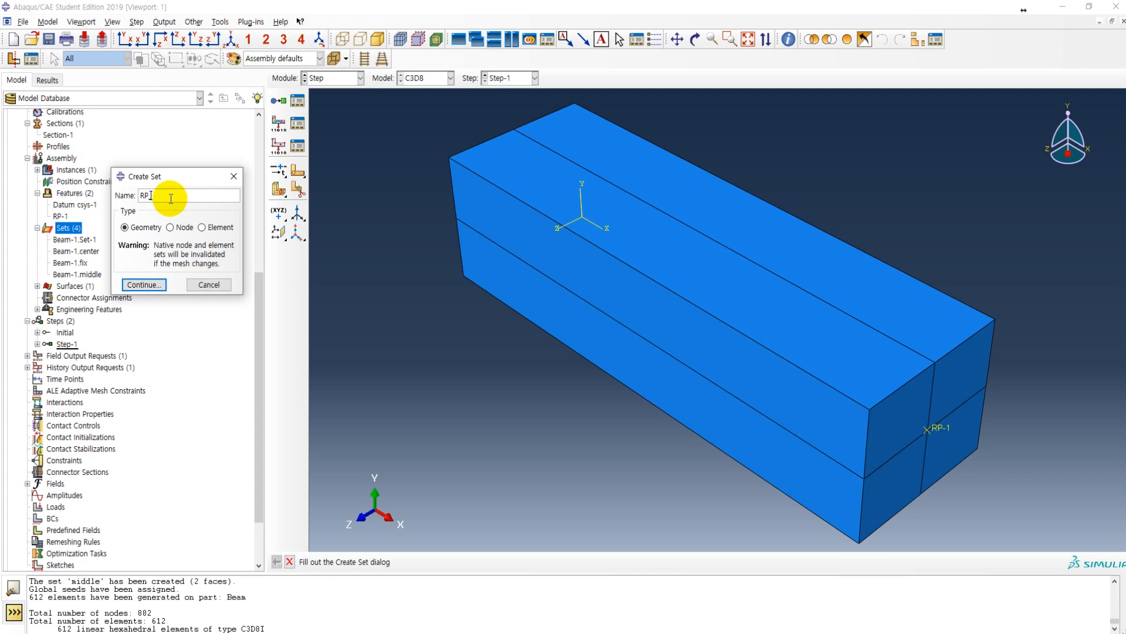
pyautogui.click(143, 285)
pyautogui.click(412, 562)
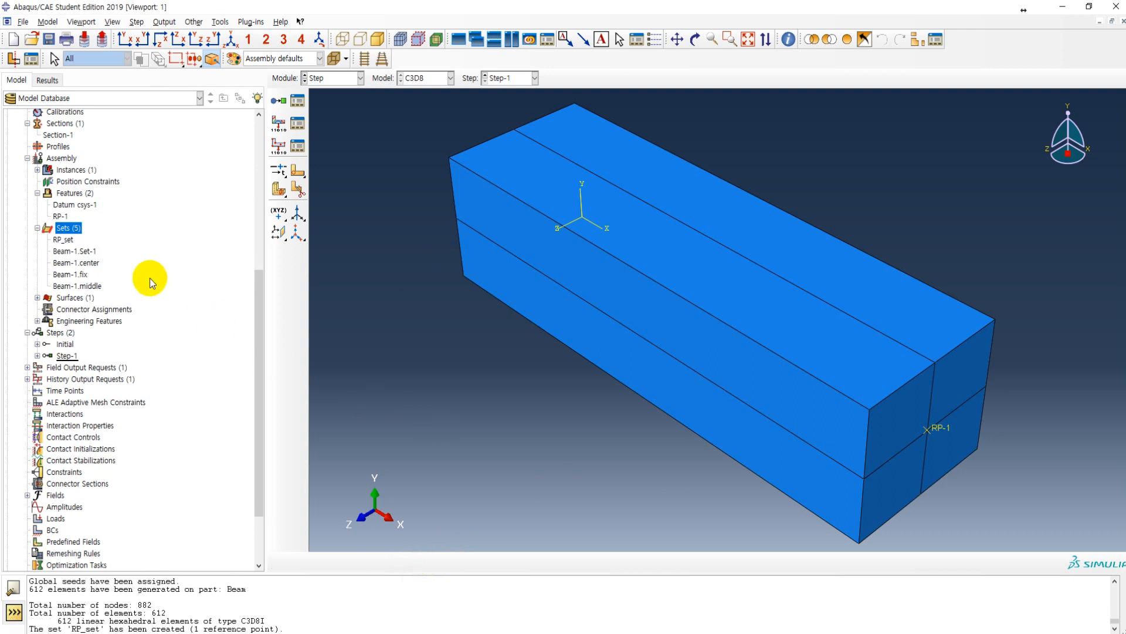
pyautogui.click(64, 240)
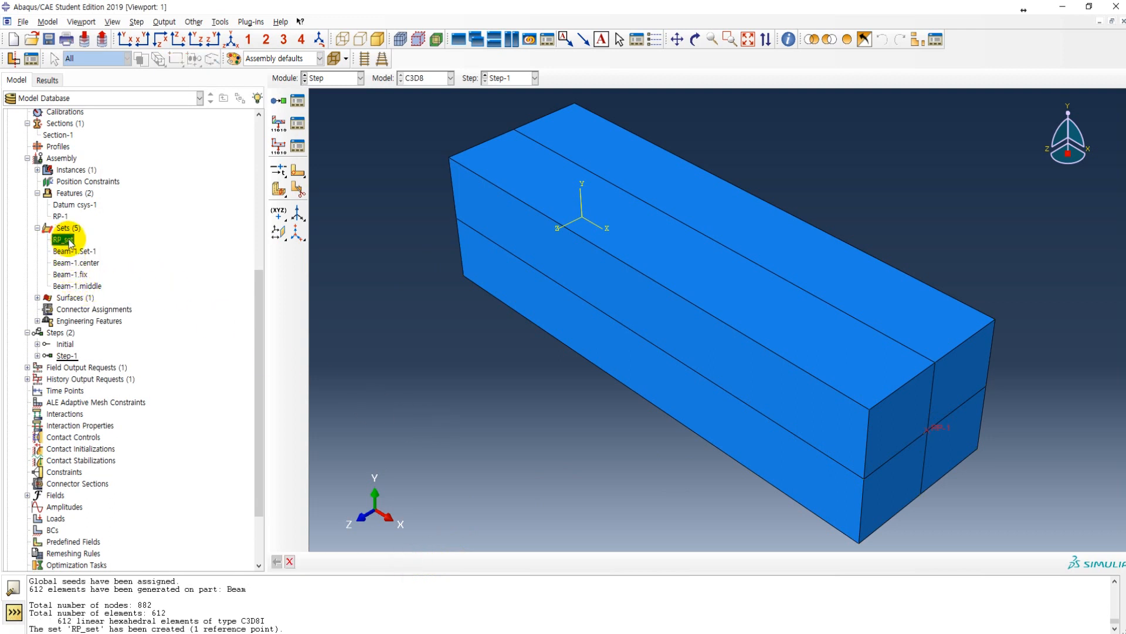
pyautogui.click(65, 228)
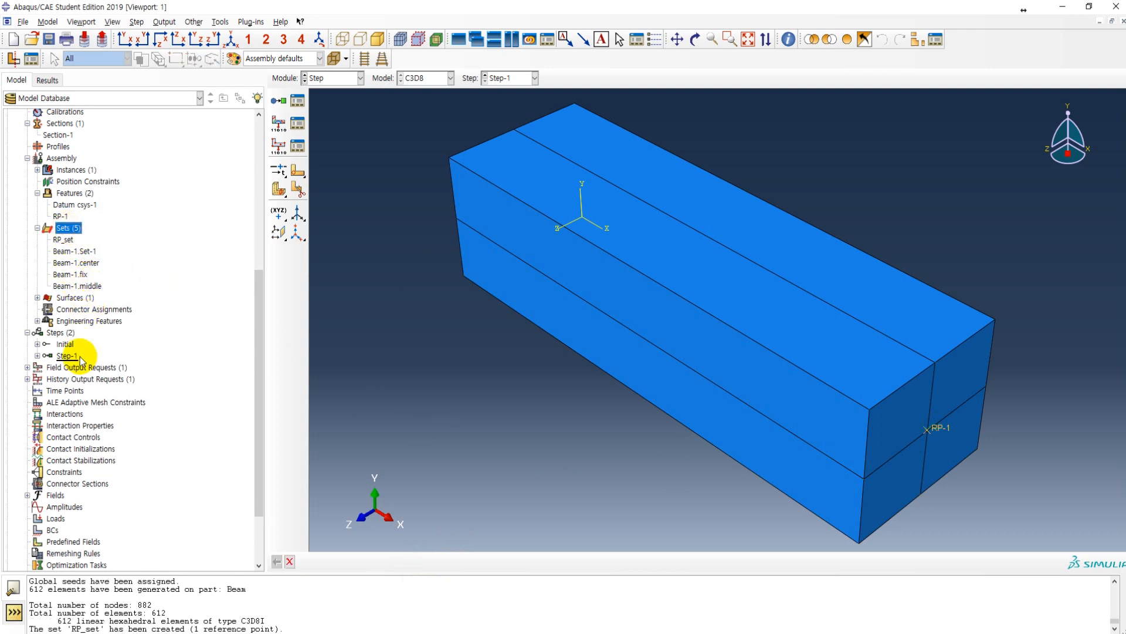
# Step: Switch to the Interaction module without creating a contact interaction
pyautogui.scroll(-3, 77, 359)
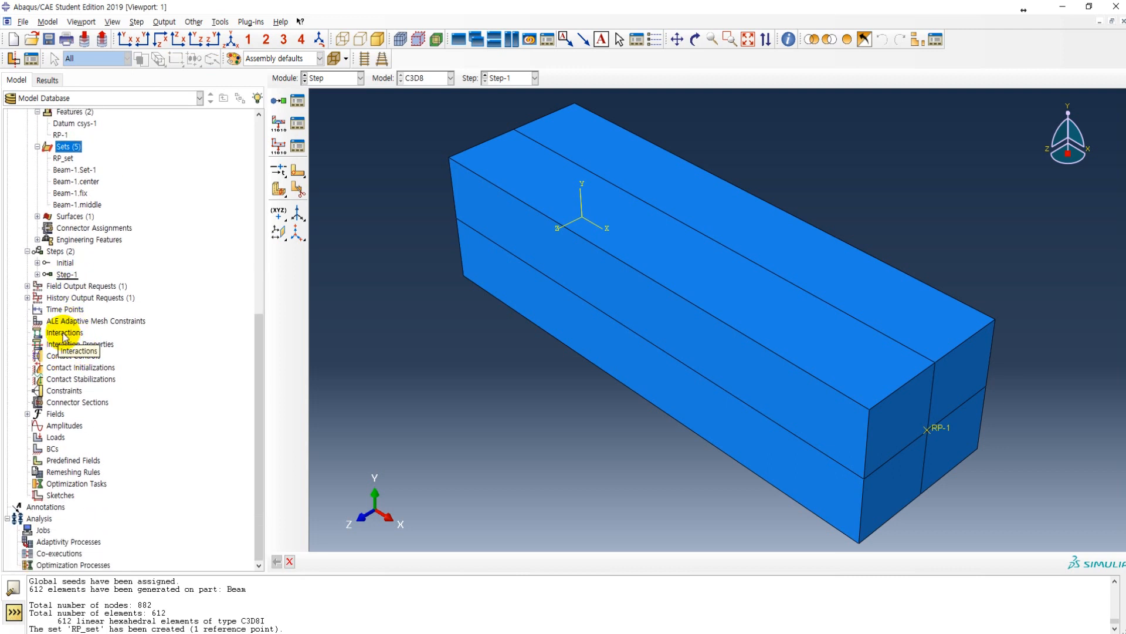
pyautogui.doubleClick(63, 334)
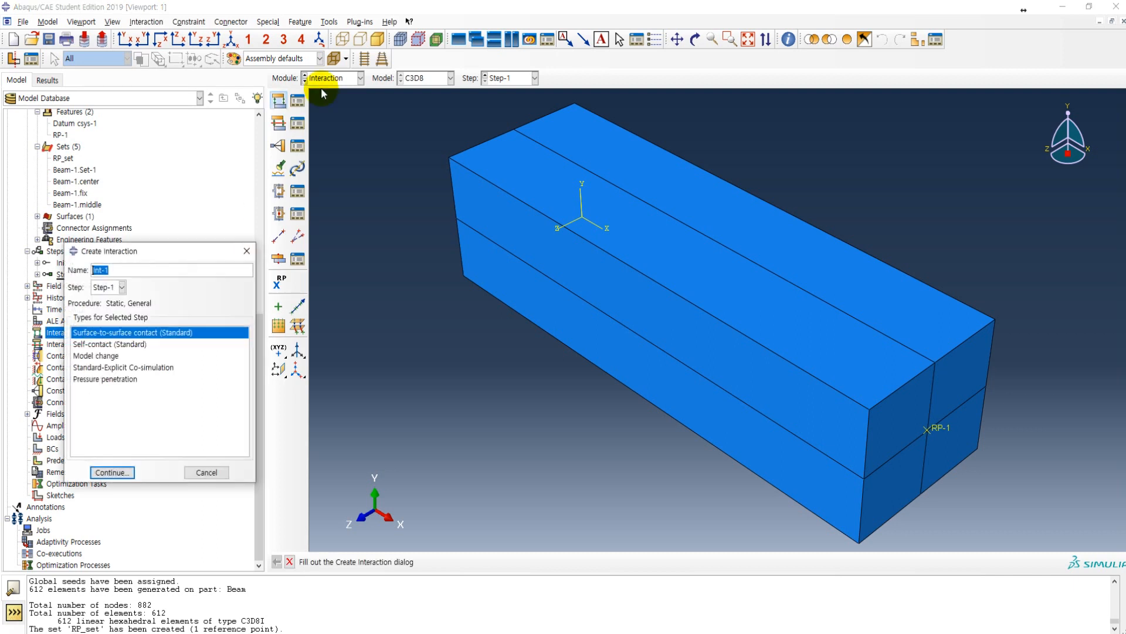
pyautogui.click(246, 250)
pyautogui.click(324, 78)
pyautogui.click(326, 140)
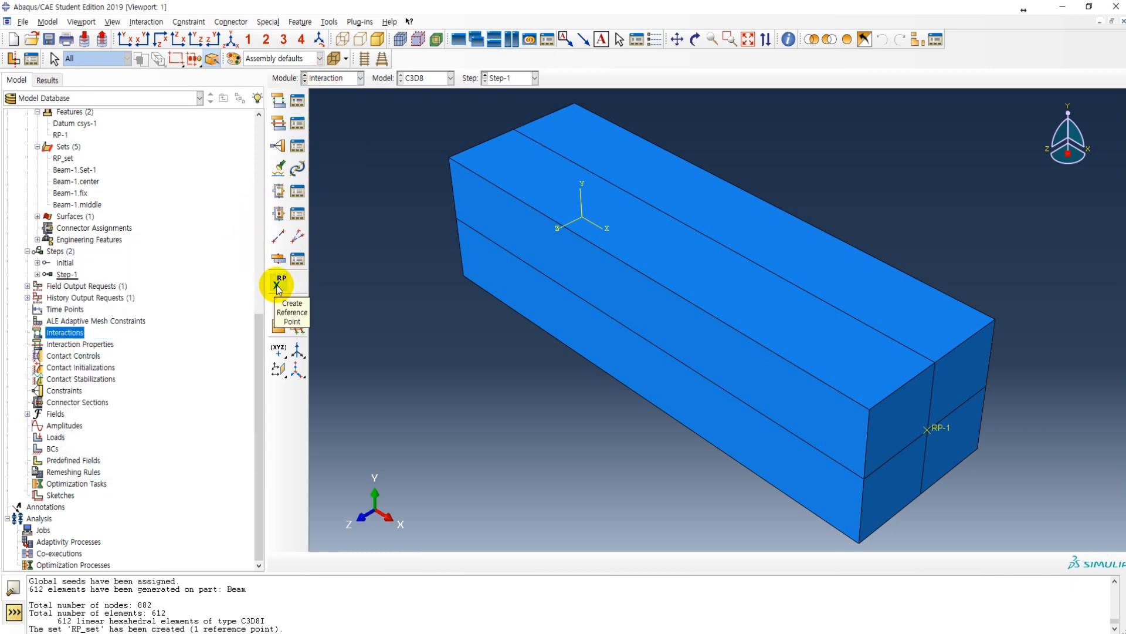
# Step: Start a Coupling constraint named Constraint-1 and assign RP_set as its control point
pyautogui.click(278, 147)
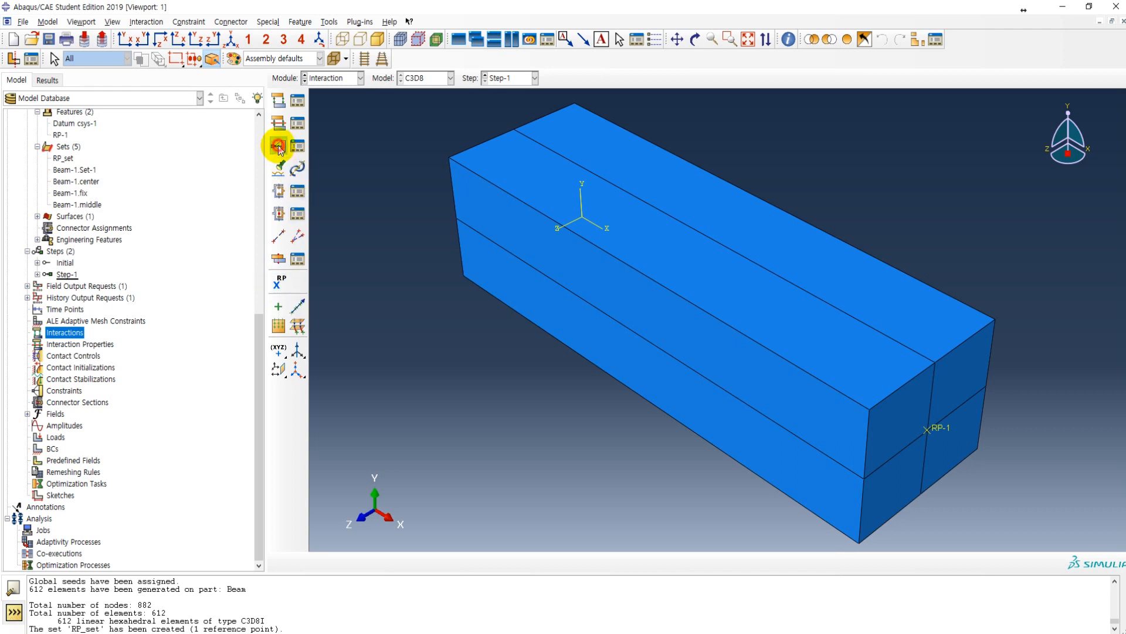
pyautogui.click(362, 239)
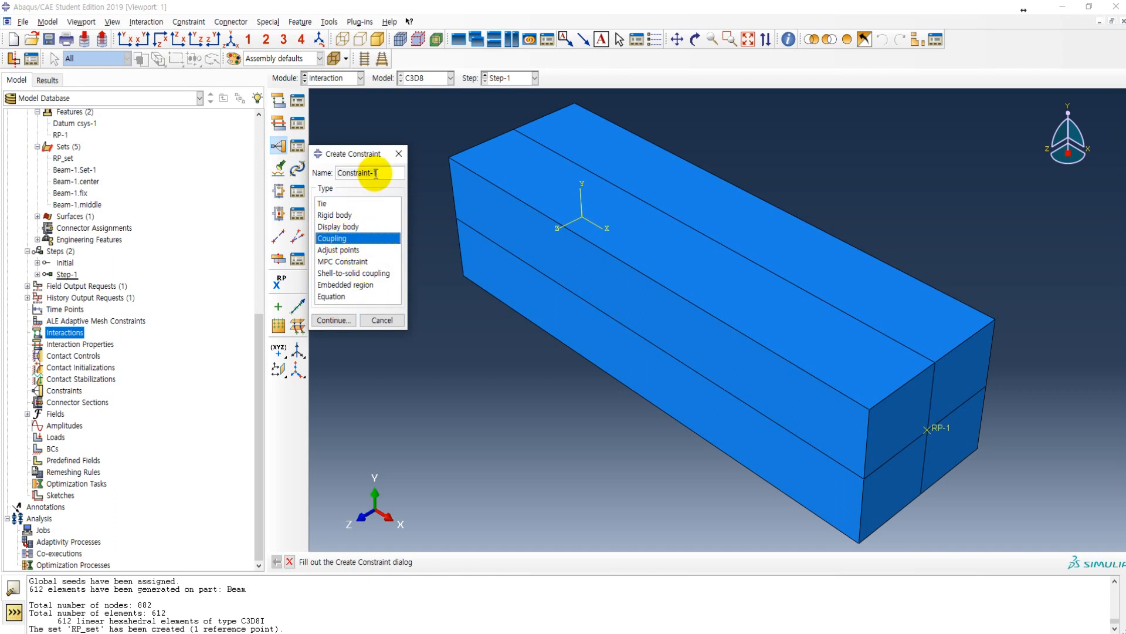
pyautogui.click(333, 320)
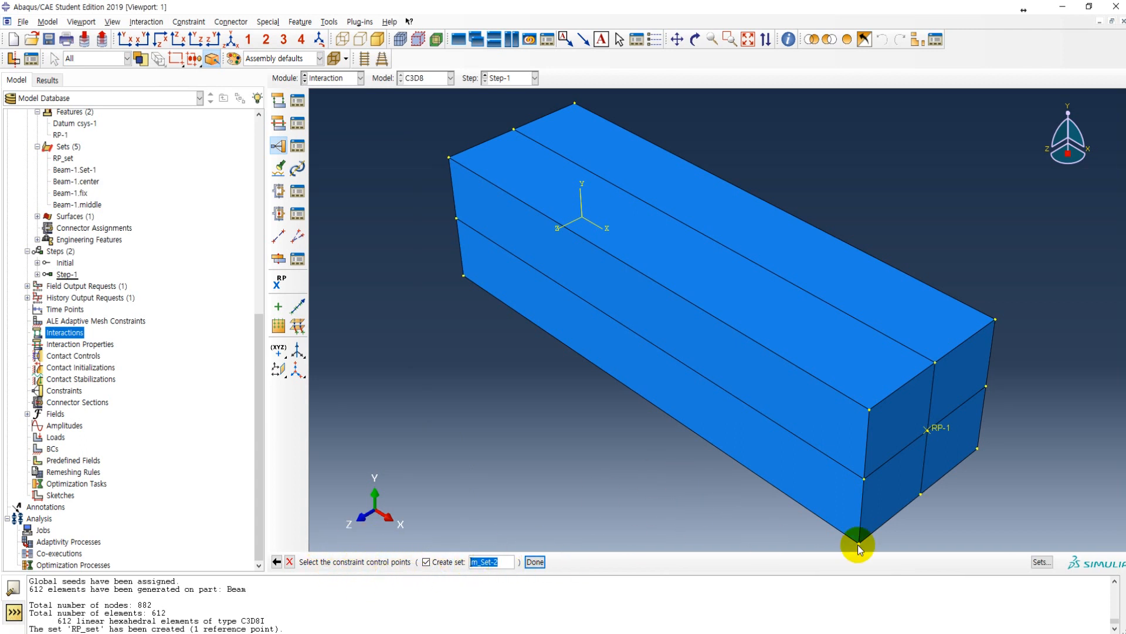
pyautogui.click(1040, 562)
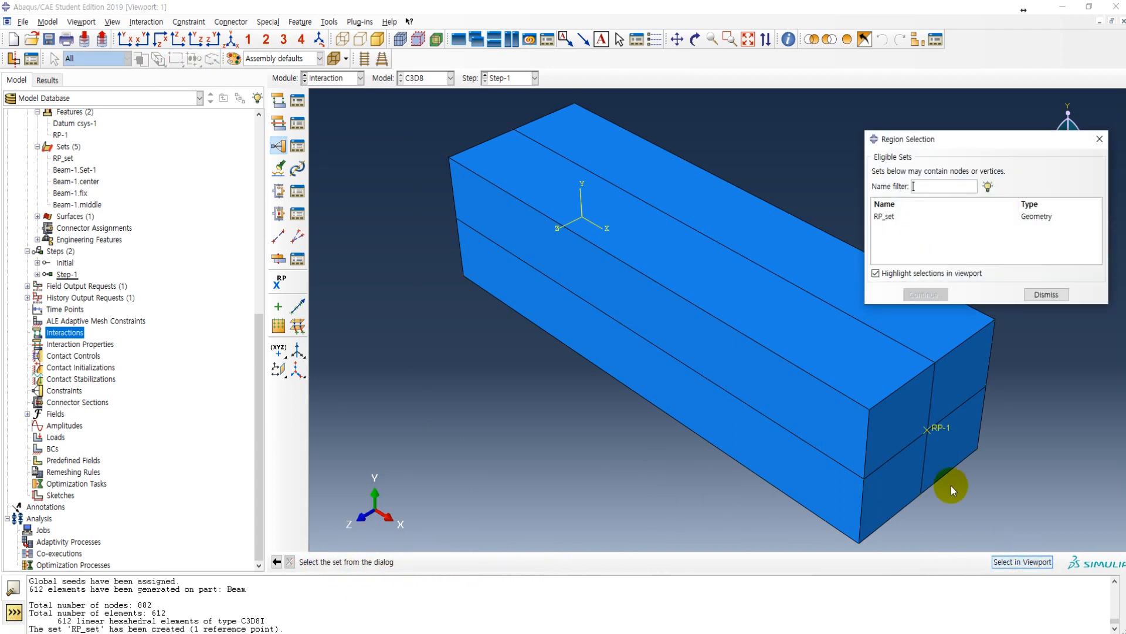
pyautogui.click(898, 216)
pyautogui.click(922, 296)
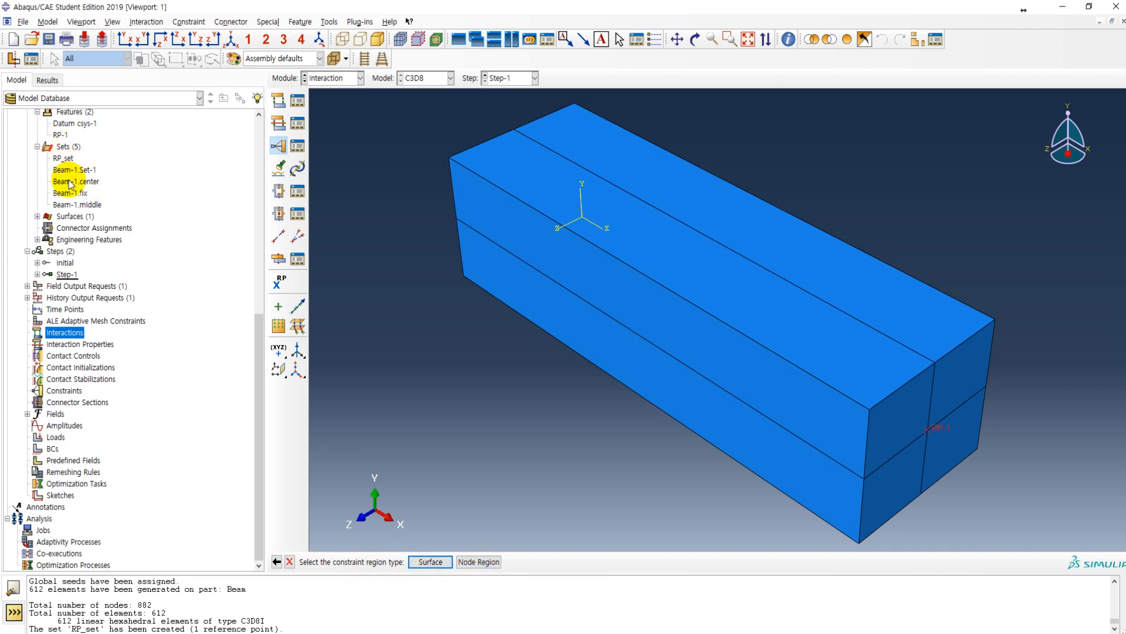
# Step: Assign the Beam-1.load surface to Constraint-1 and accept Kinematic coupling with U1 to U3 and UR1 to UR3 constrained
pyautogui.click(431, 562)
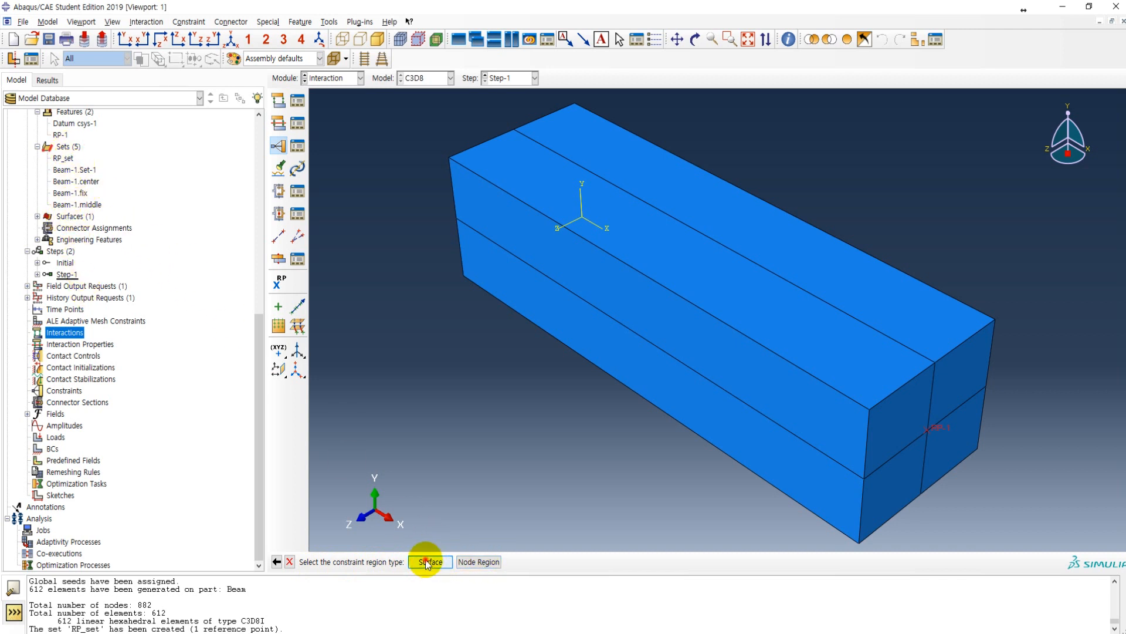
pyautogui.click(898, 217)
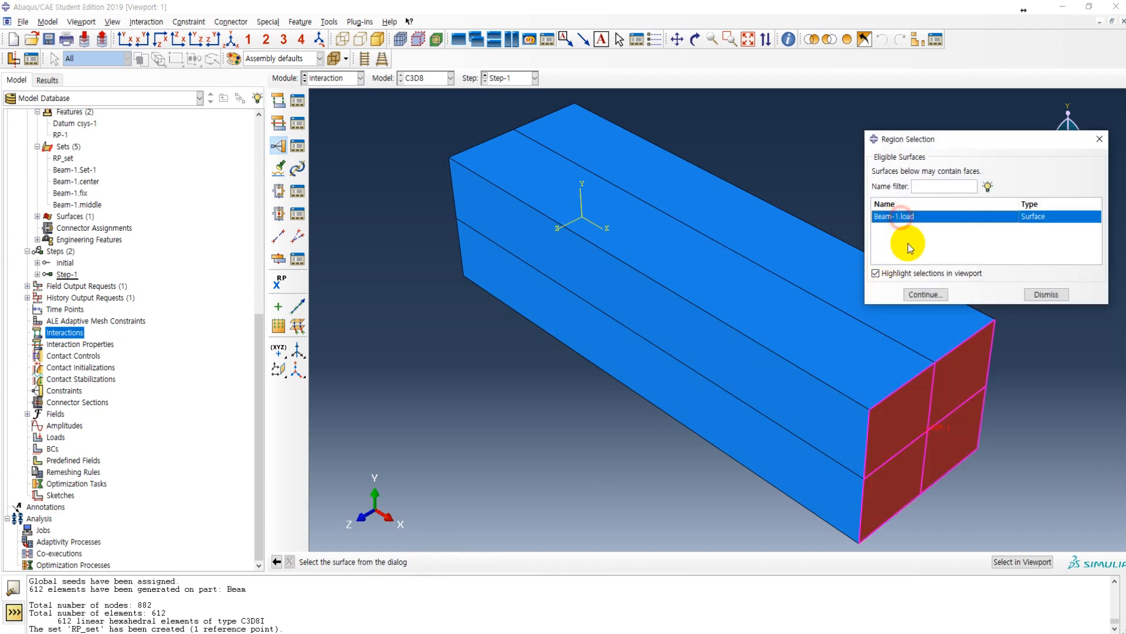
pyautogui.click(923, 295)
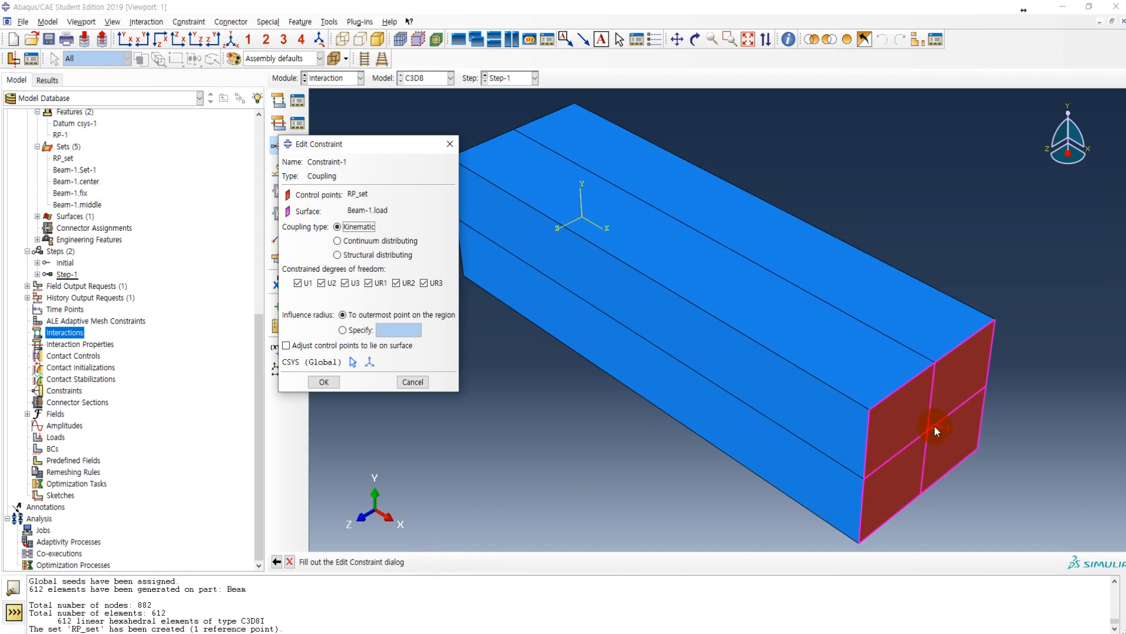
pyautogui.click(324, 382)
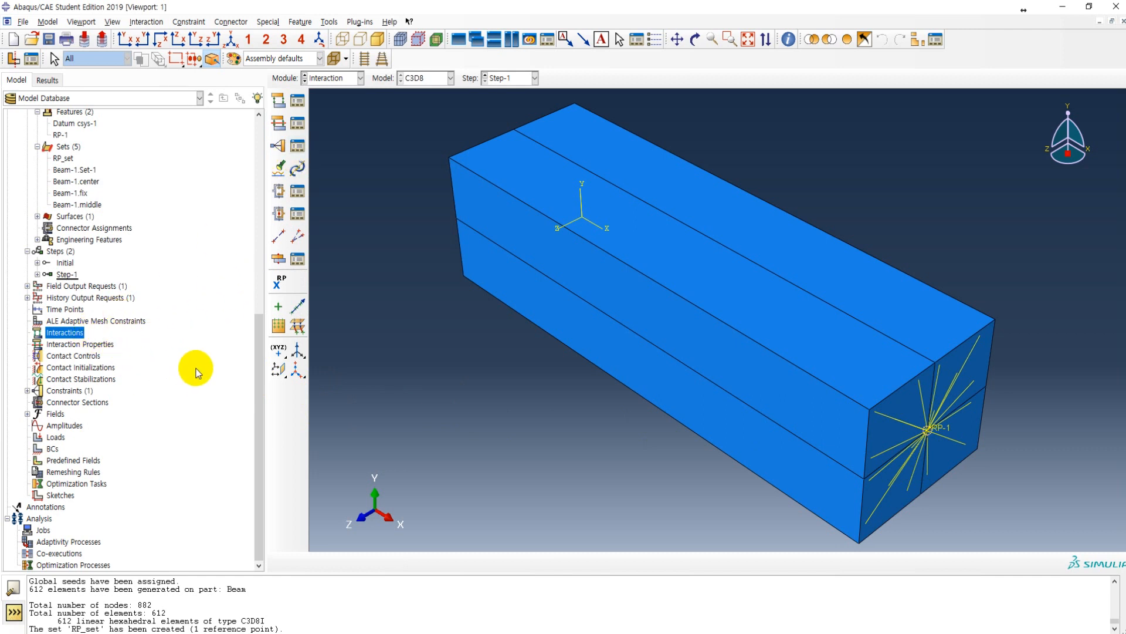
# Step: Consult the Load and BCs page for the fix set in the Adobe Acrobat lecture PDF and return to Abaqus/CAE
pyautogui.hotkey('alt', 'Tab')
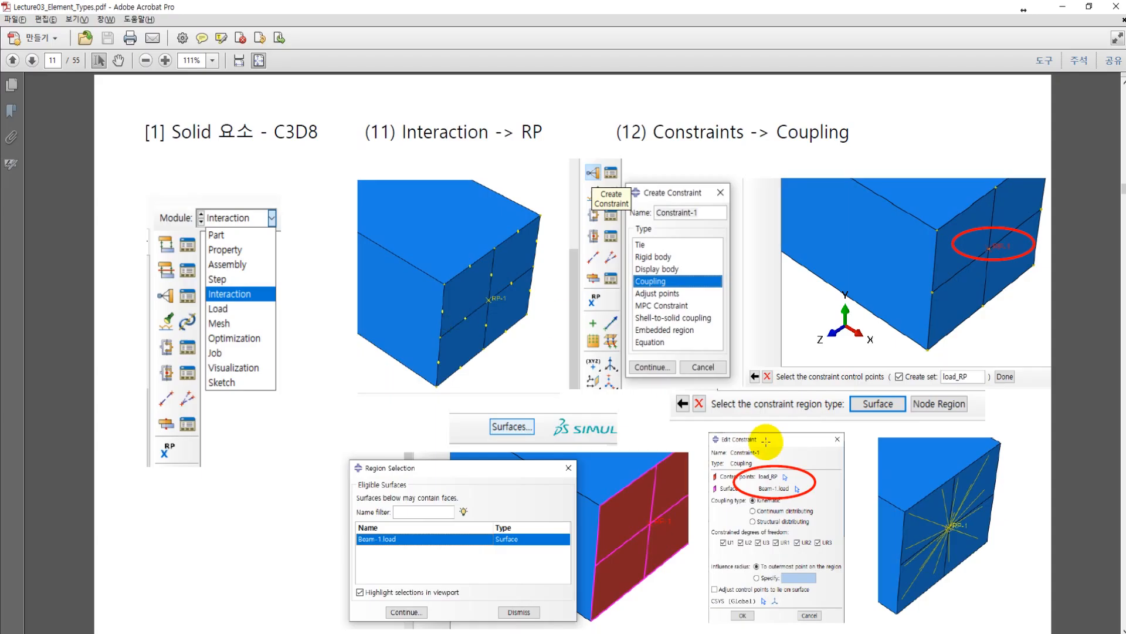
pyautogui.scroll(-2, 704, 461)
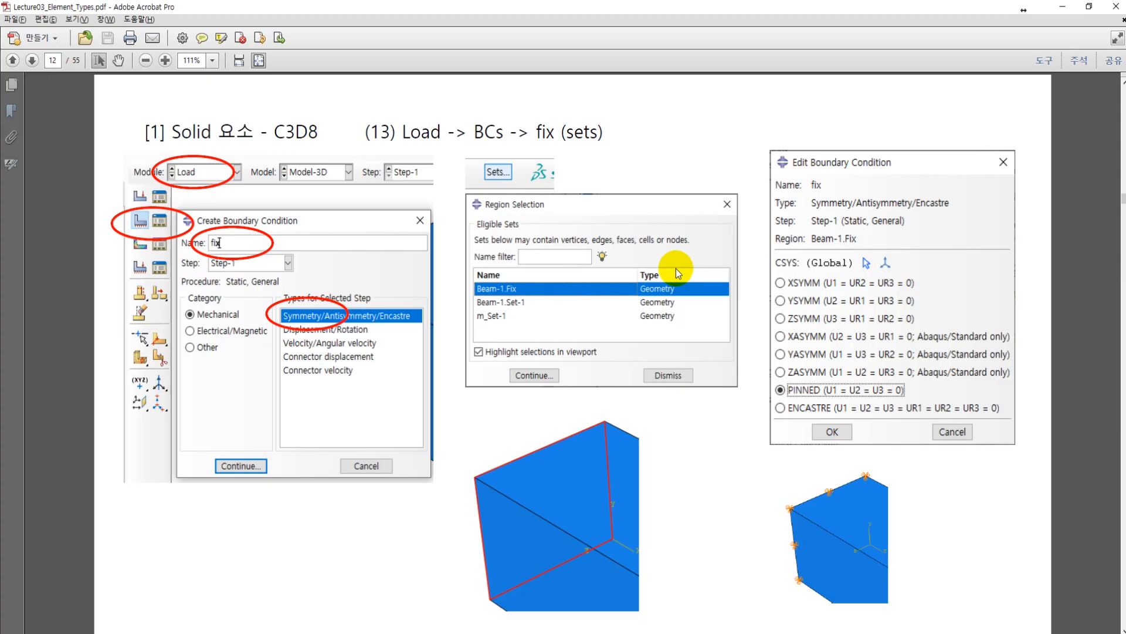
pyautogui.hotkey('alt', 'Tab')
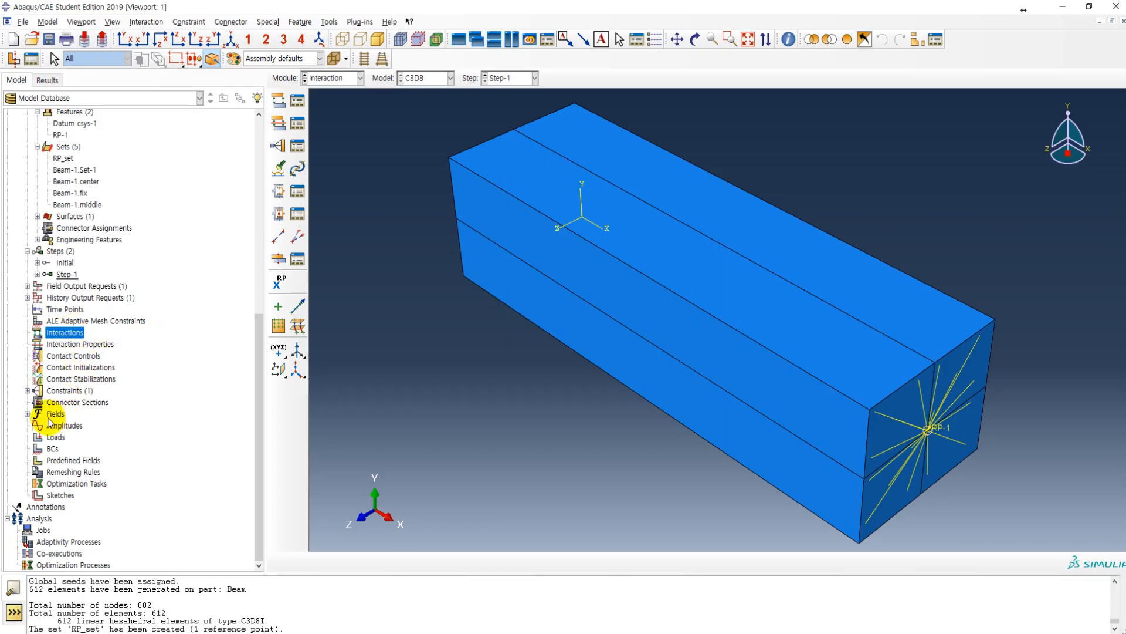
# Step: Switch to the Load module and start a Symmetry/Antisymmetry/Encastre boundary condition named fix in Step-1
pyautogui.doubleClick(52, 448)
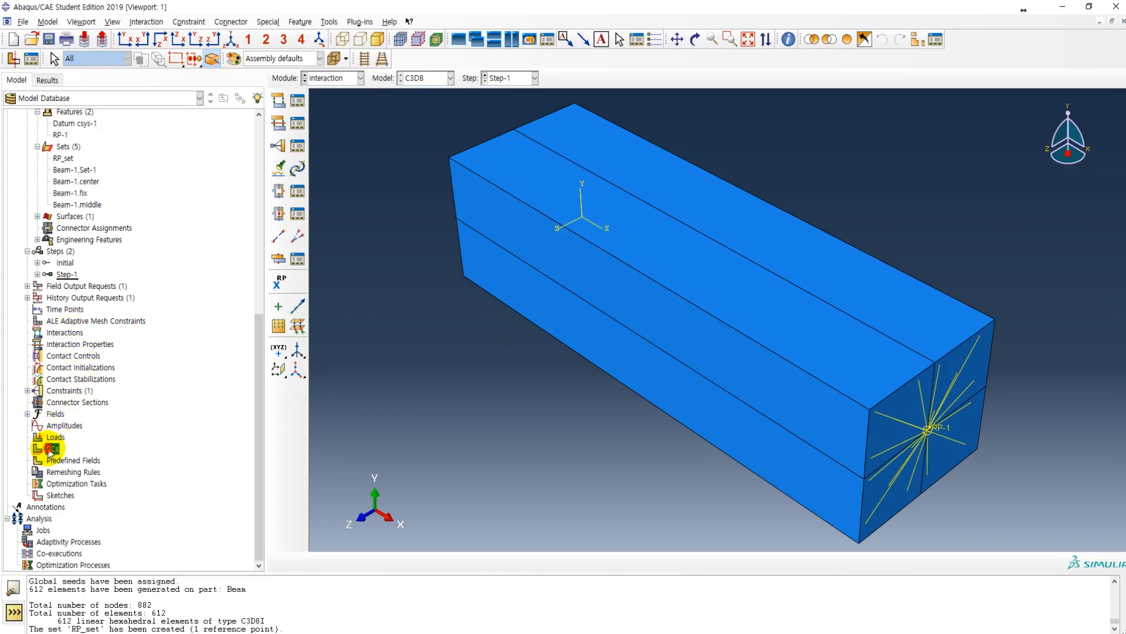
pyautogui.click(320, 77)
pyautogui.click(329, 151)
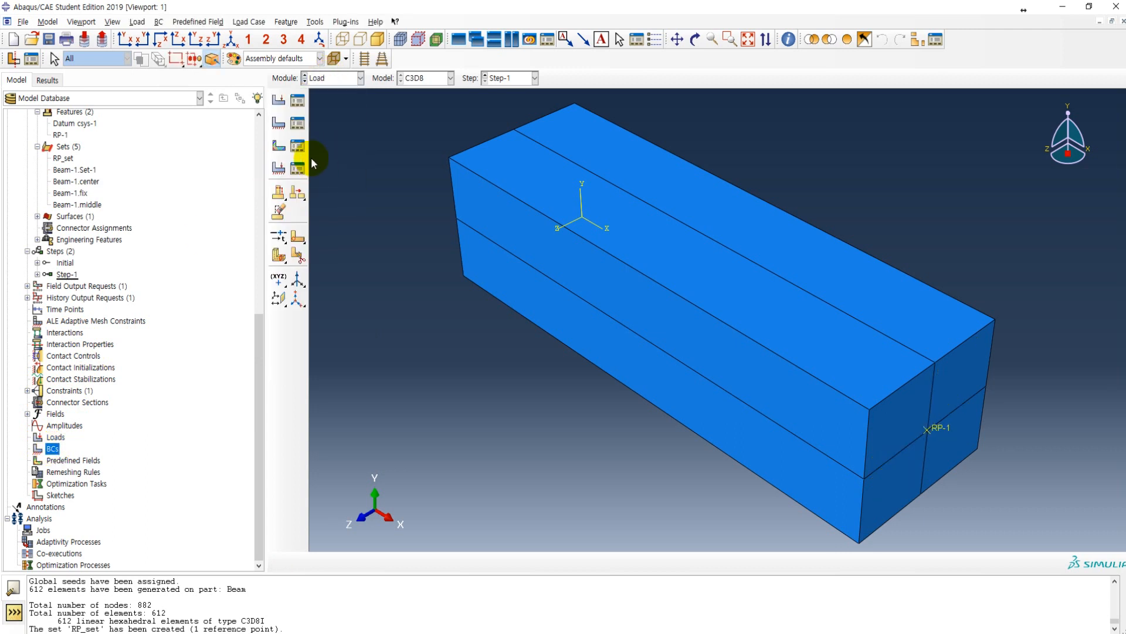
pyautogui.click(279, 124)
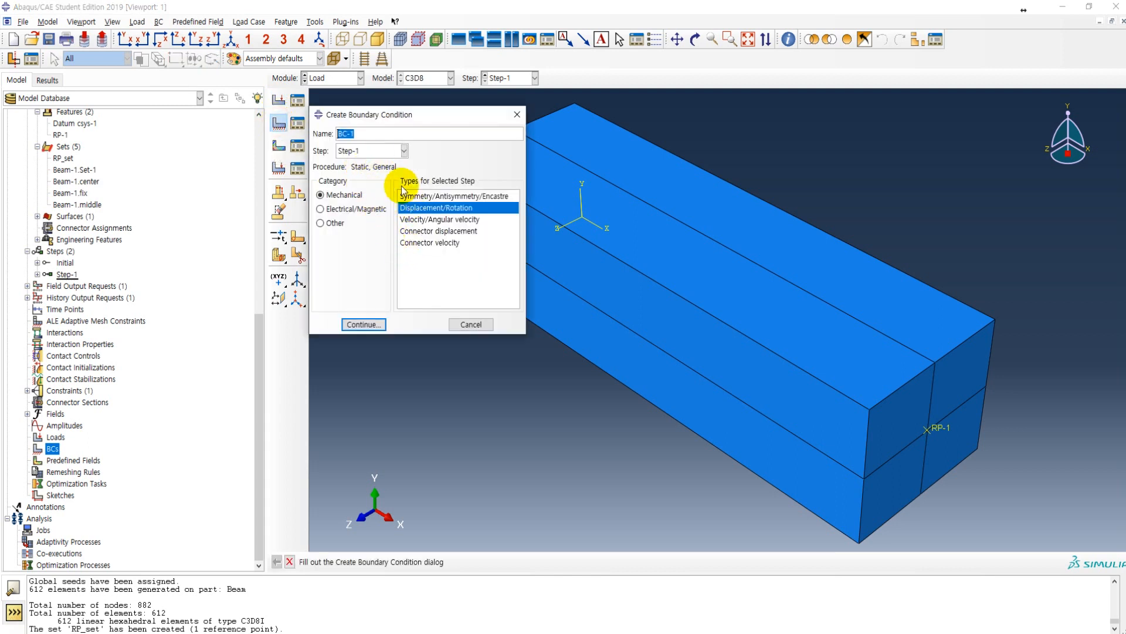
pyautogui.write('fix')
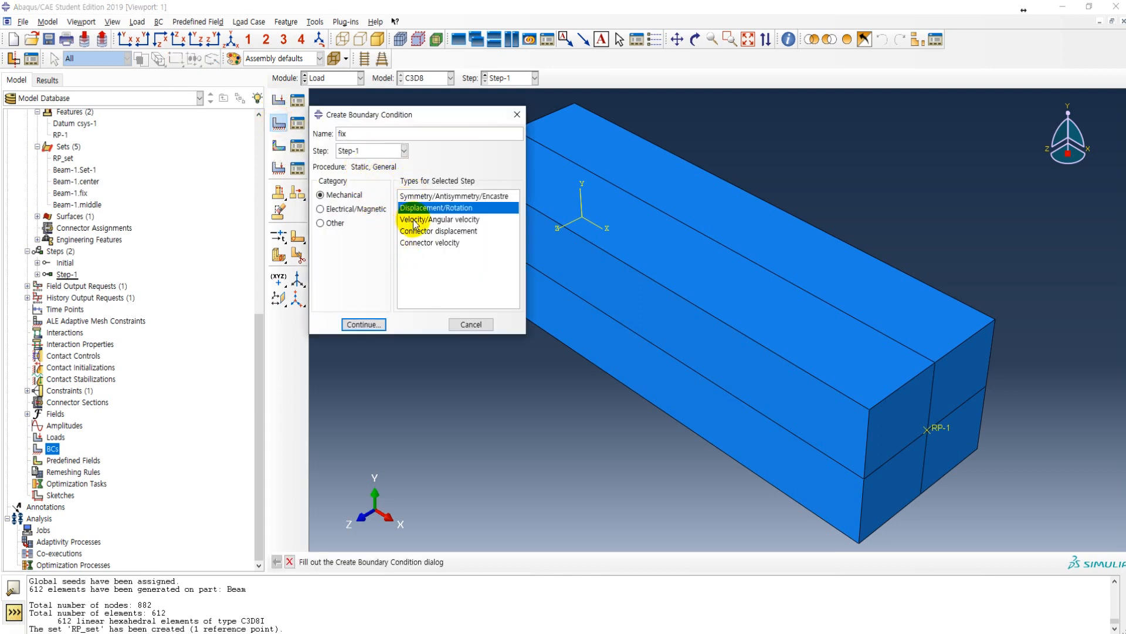
pyautogui.click(450, 197)
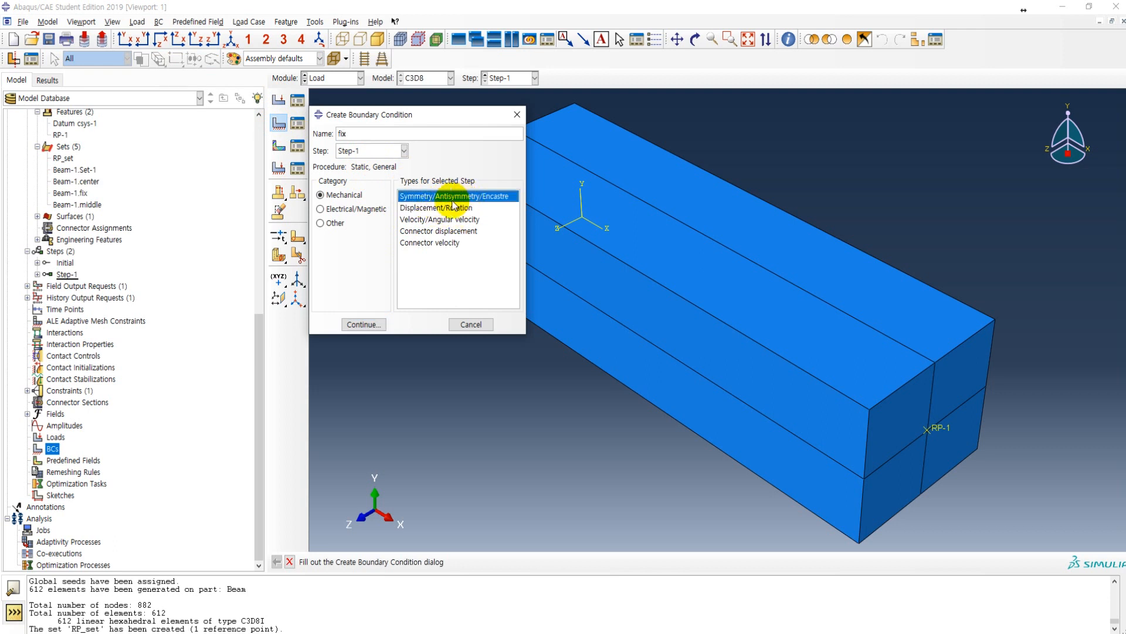
pyautogui.click(359, 324)
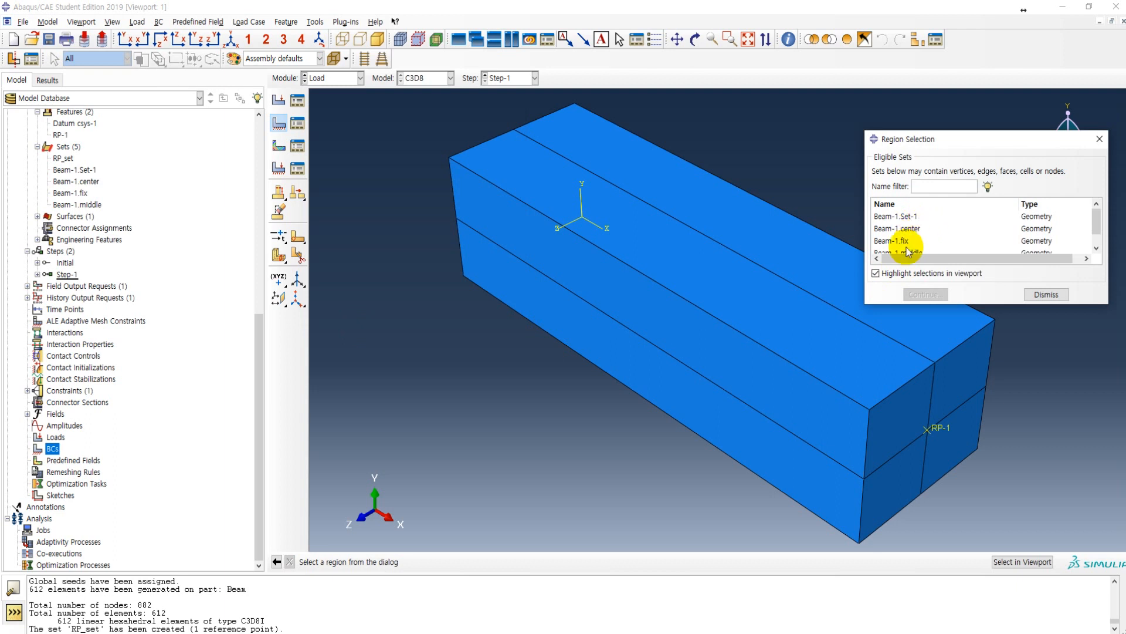
# Step: Apply the fix boundary condition to the Beam-1.fix set as PINNED (U1 = U2 = U3 = 0)
pyautogui.click(902, 242)
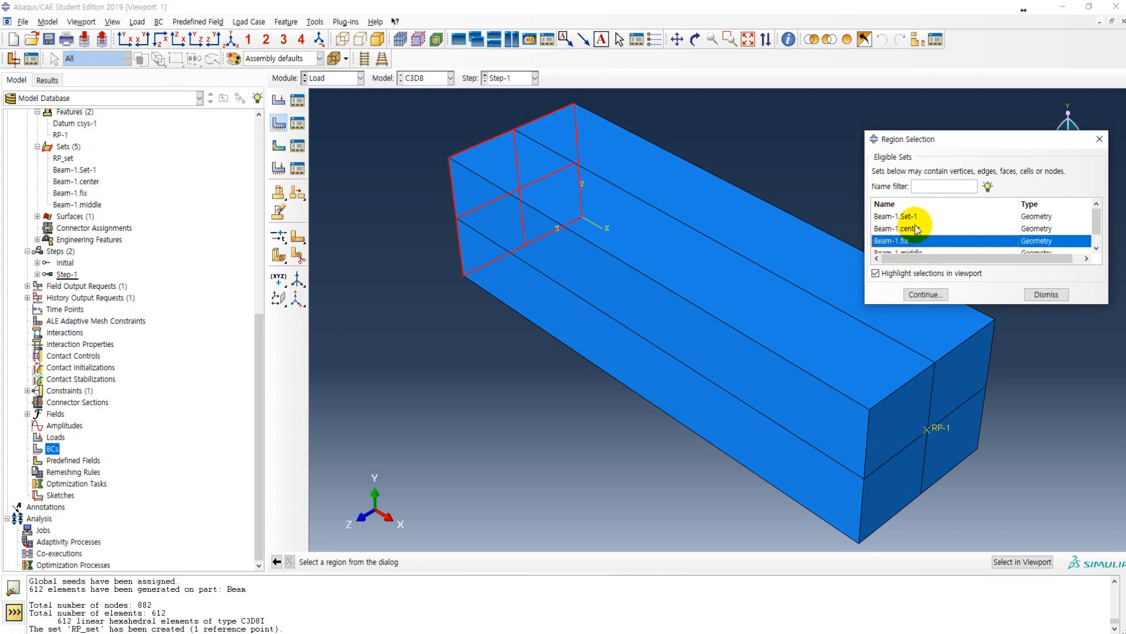
pyautogui.scroll(-1, 915, 240)
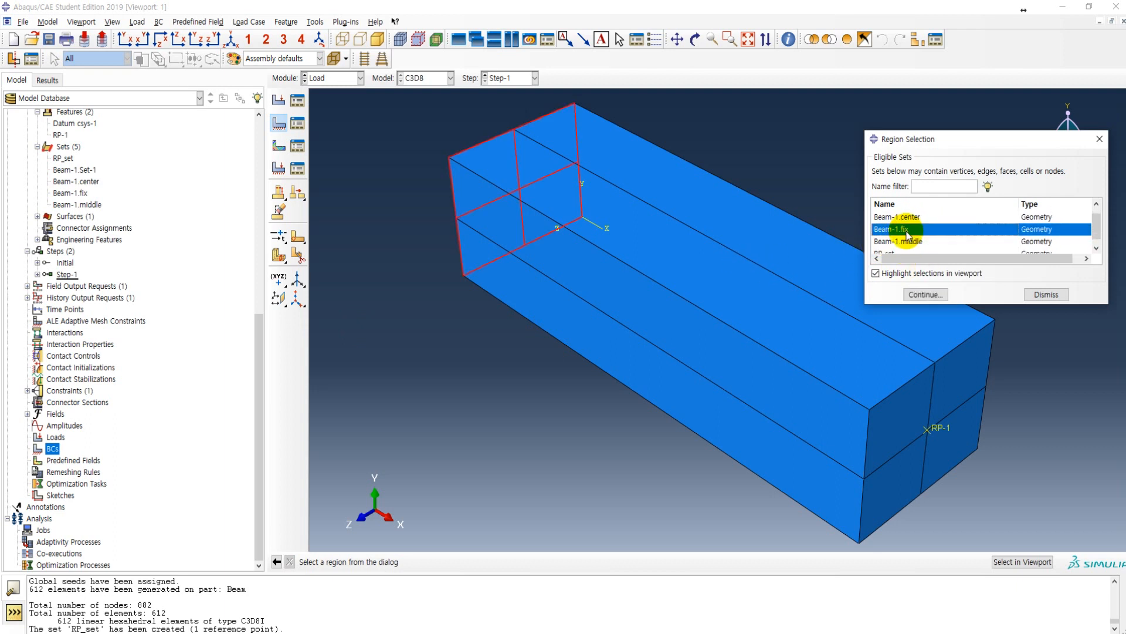
pyautogui.click(913, 296)
pyautogui.click(120, 311)
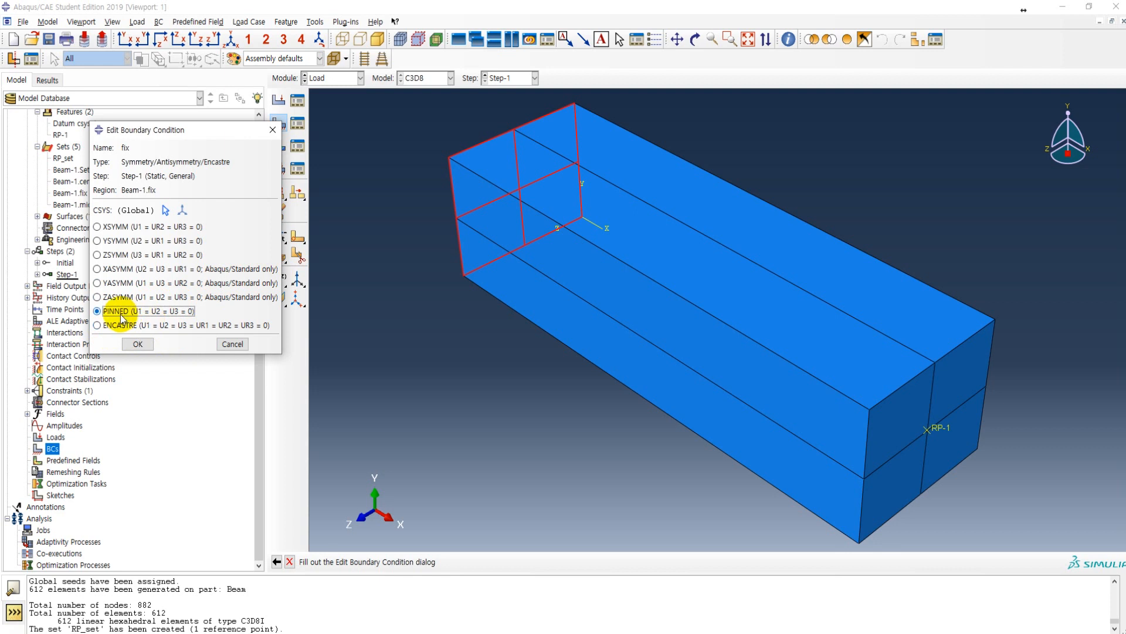
pyautogui.click(139, 344)
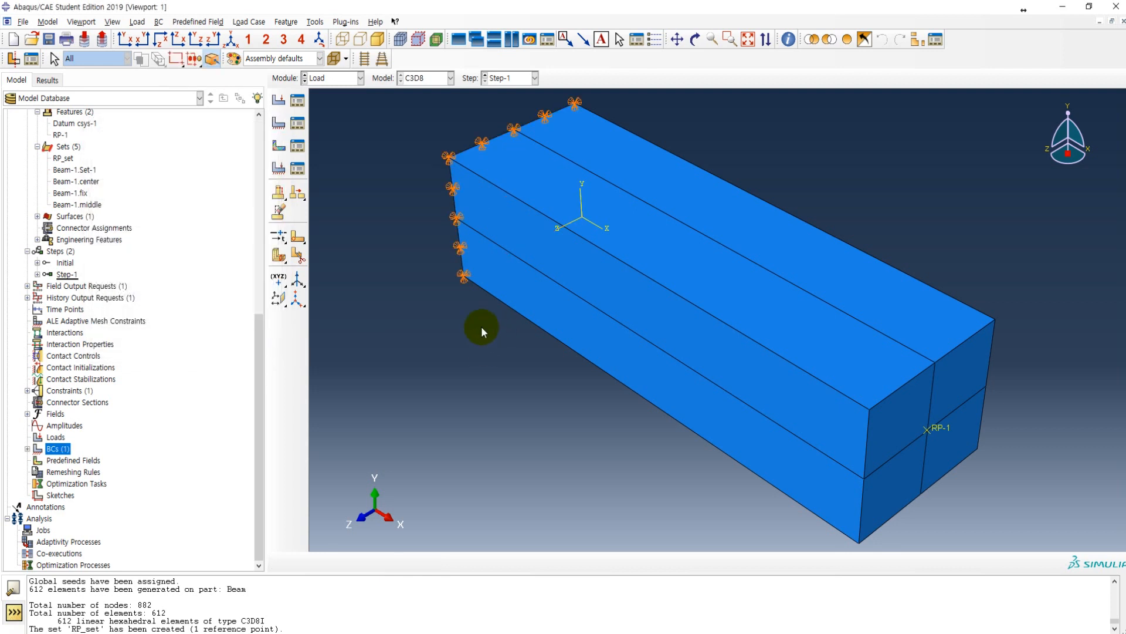
# Step: Start a Moment load named moment in Step-1 and assign it to RP_set
pyautogui.click(279, 101)
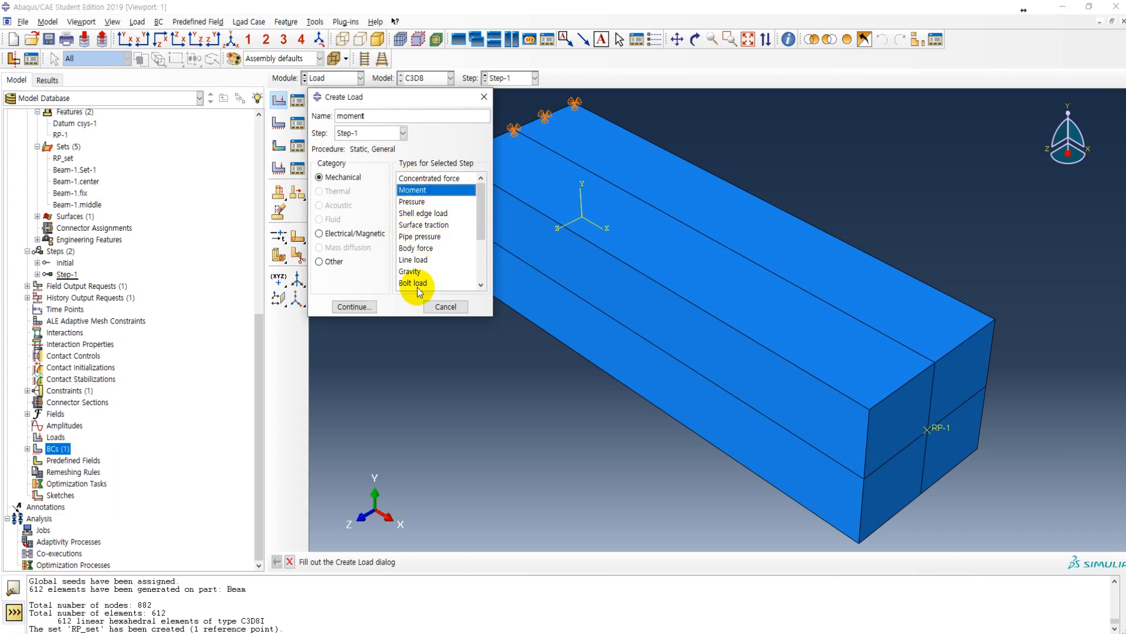
pyautogui.click(355, 308)
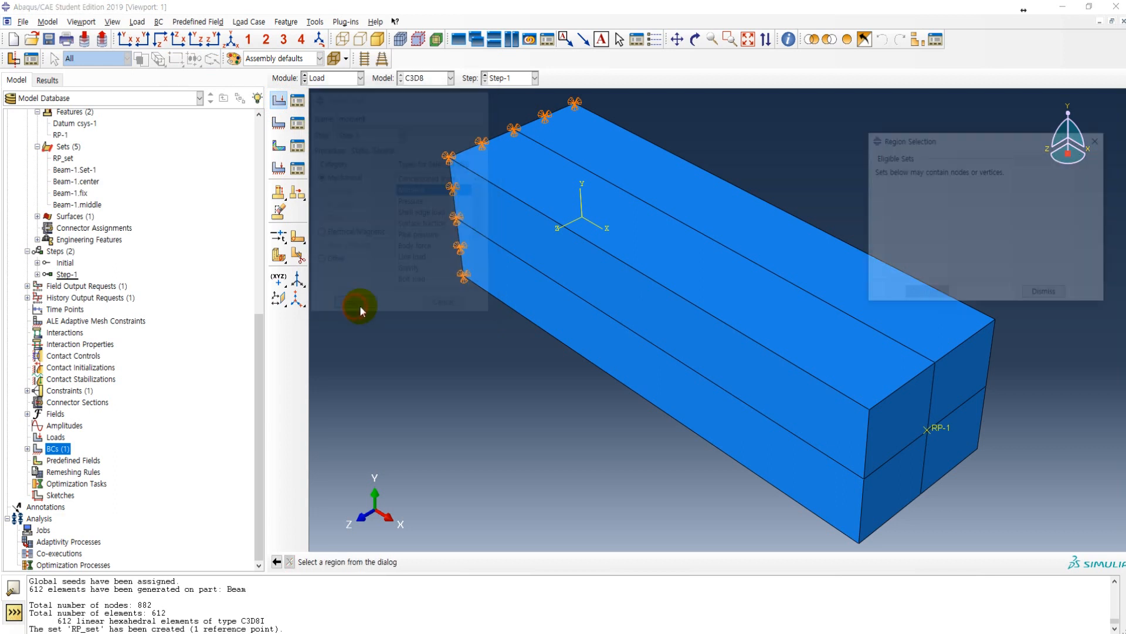
pyautogui.click(890, 218)
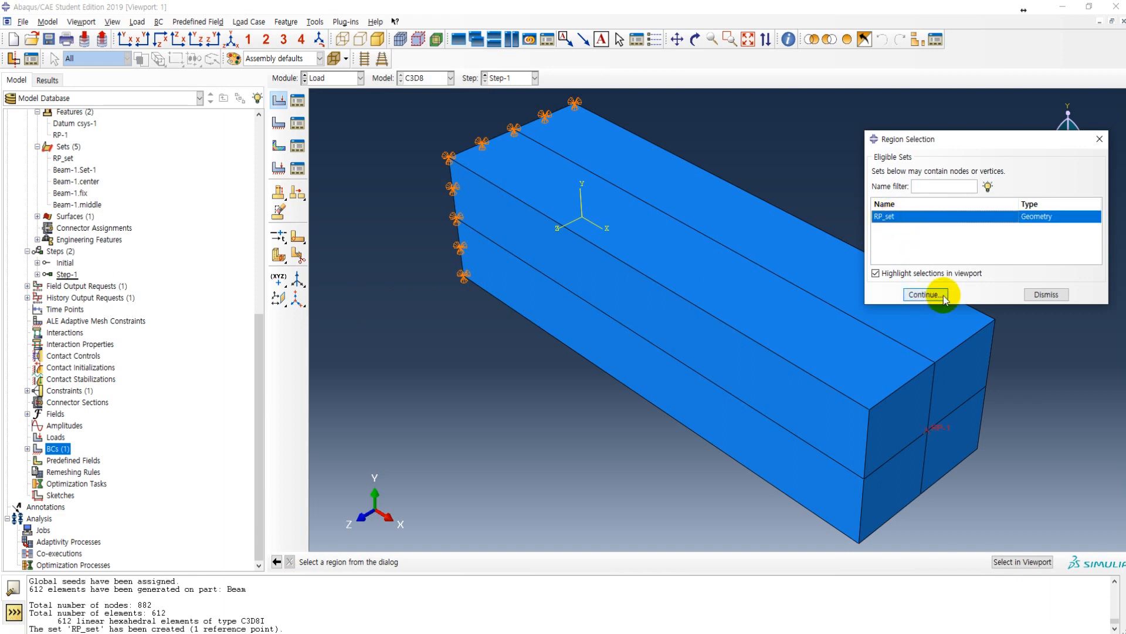
pyautogui.click(925, 294)
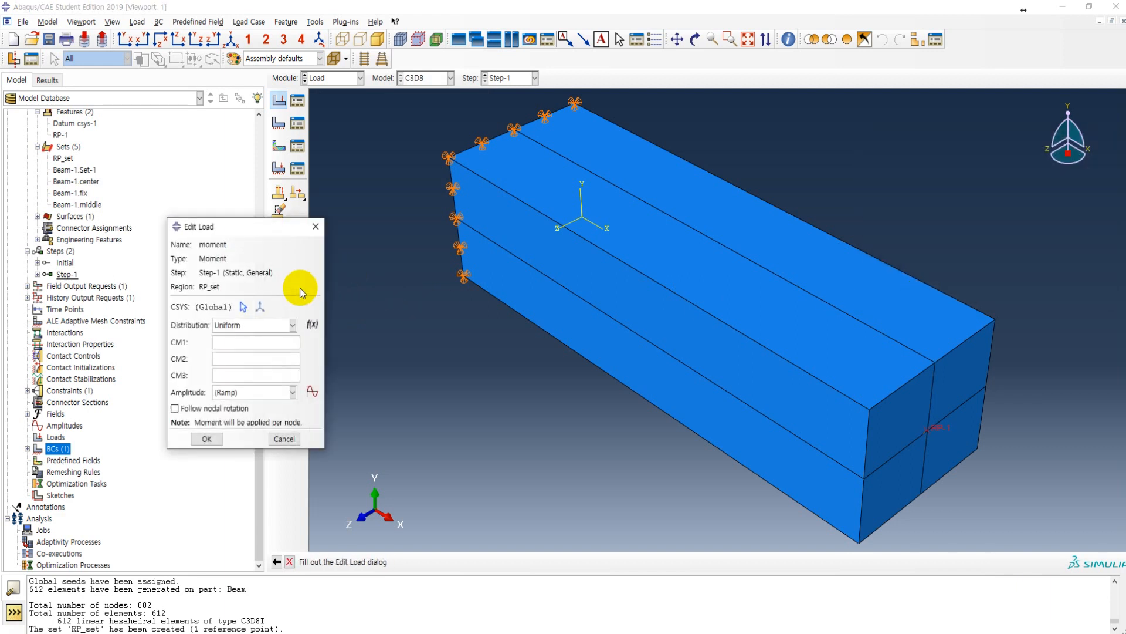
# Step: Look up the beam's bending load in the Adobe Acrobat lecture PDF and return to Abaqus/CAE
pyautogui.hotkey('alt', 'Tab')
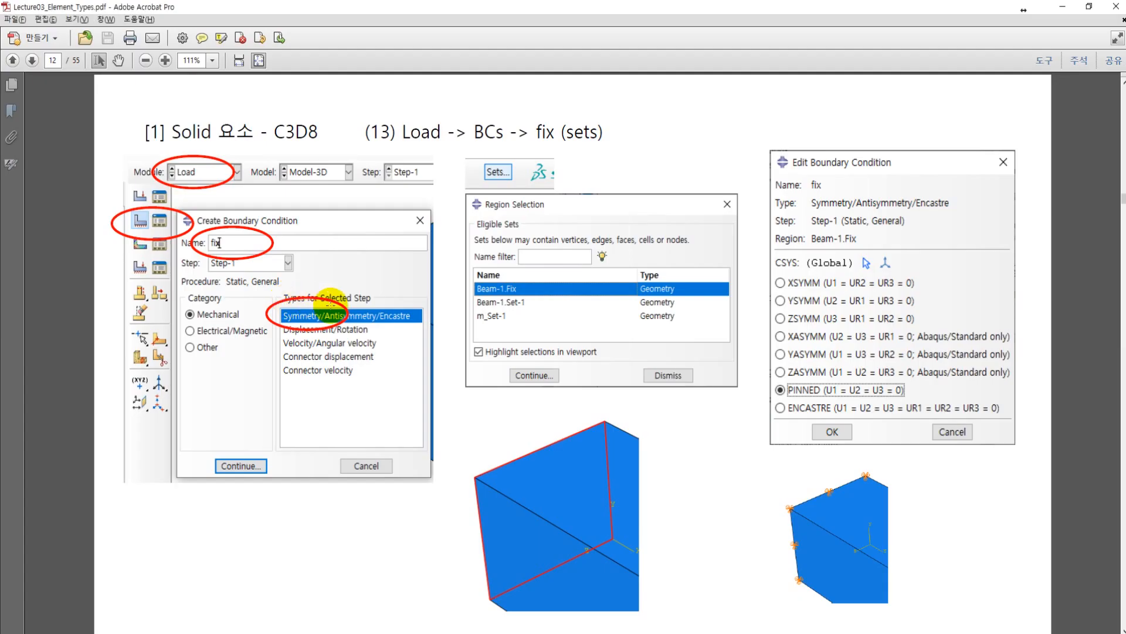
pyautogui.scroll(1, 443, 316)
pyautogui.scroll(9, 446, 317)
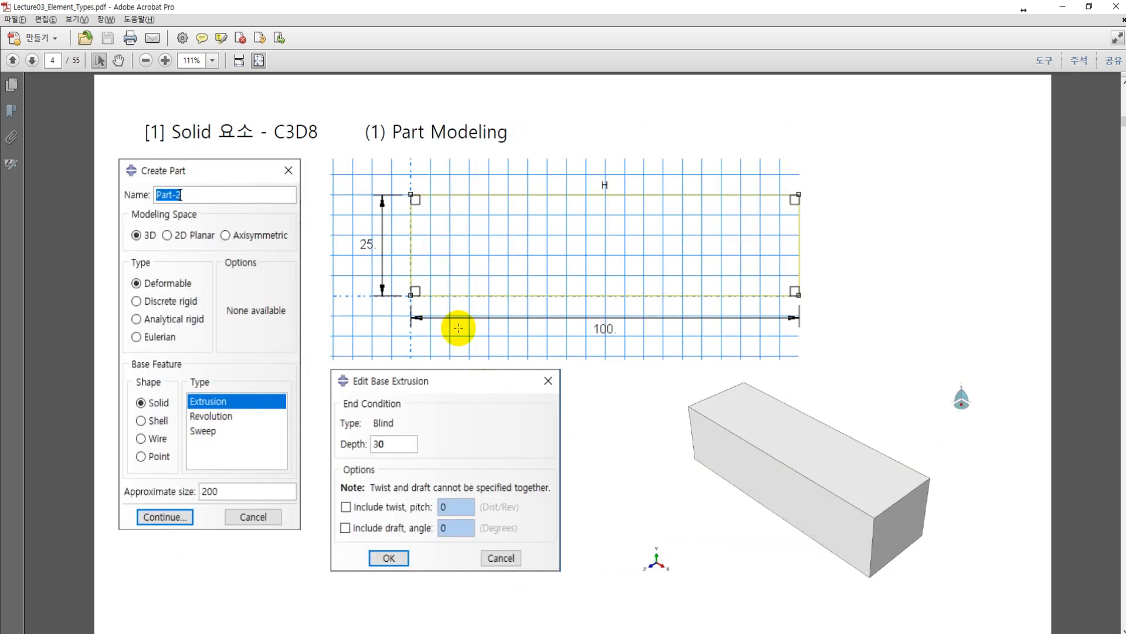
pyautogui.scroll(-1, 459, 331)
pyautogui.scroll(1, 495, 319)
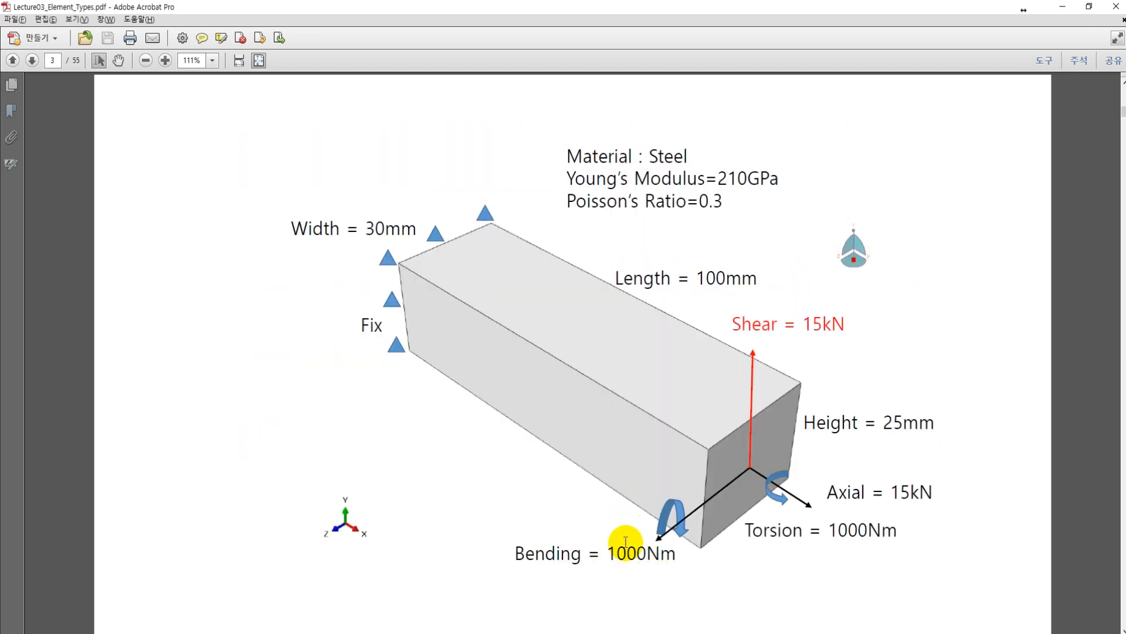
pyautogui.scroll(-7, 573, 372)
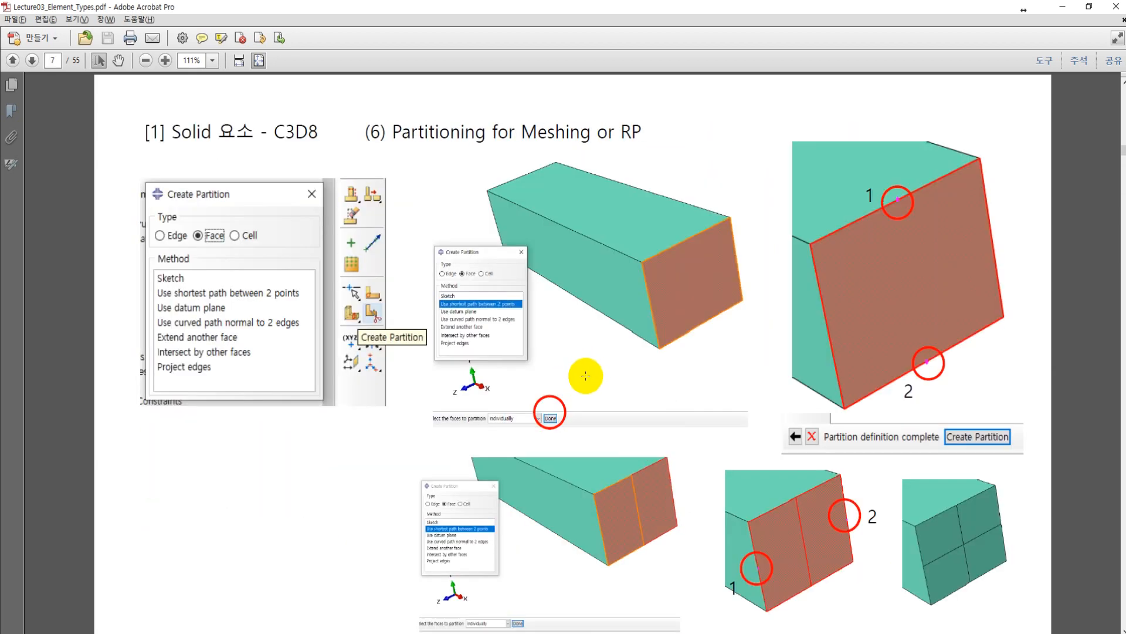
pyautogui.scroll(-1, 589, 370)
pyautogui.hotkey('alt', 'Tab')
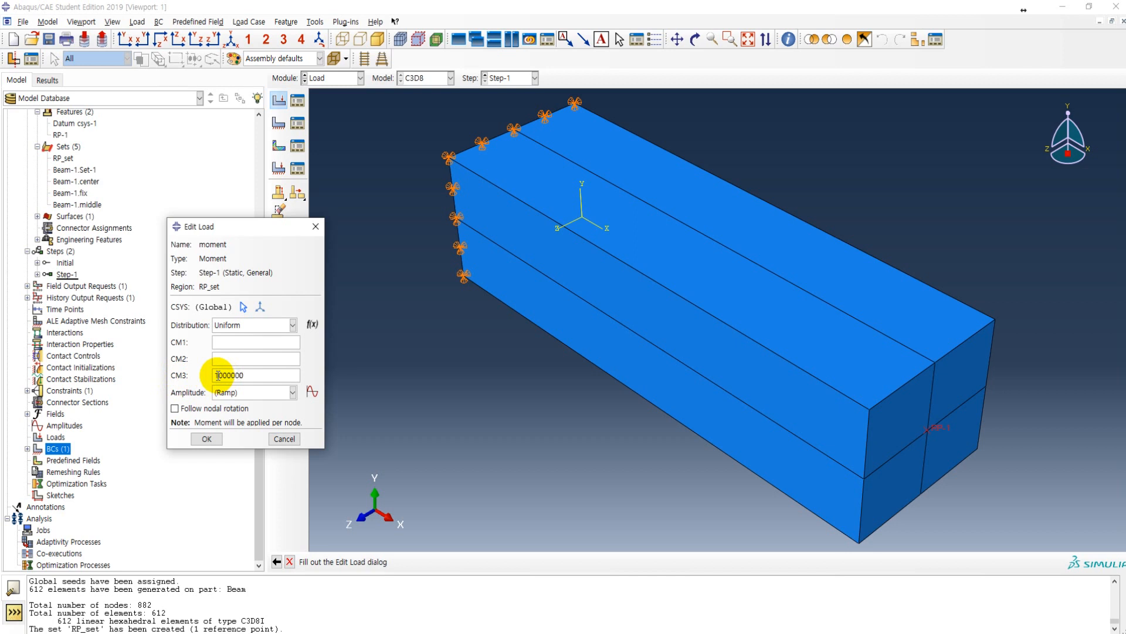
# Step: Set the moment load's CM3 to 1000000 and expand Step-1's loads and boundary conditions in the model tree
pyautogui.click(207, 439)
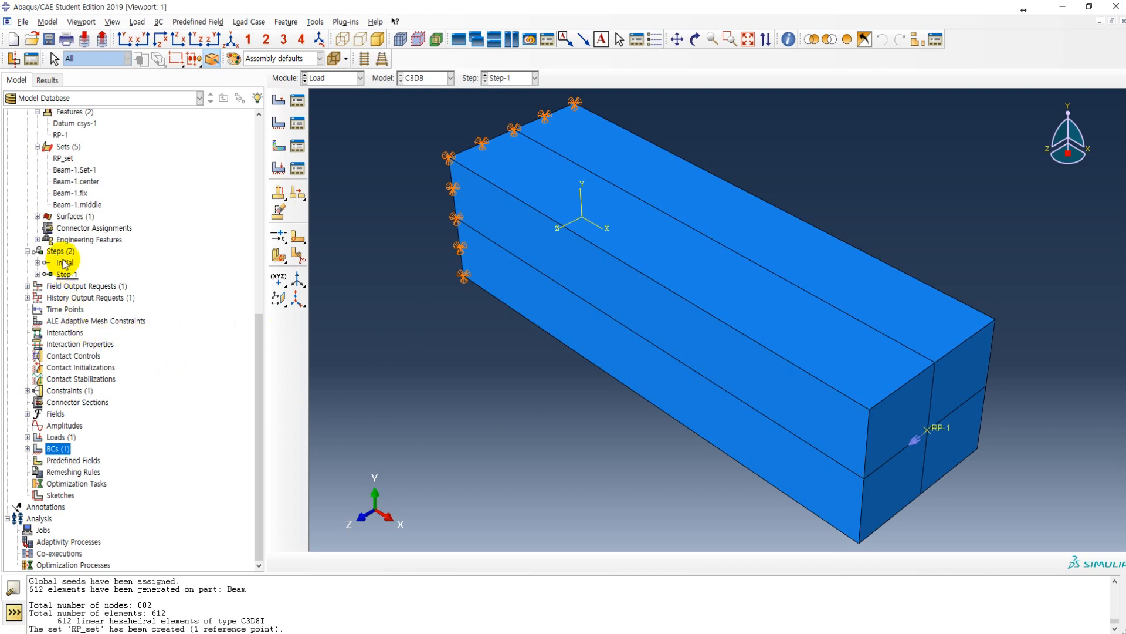
pyautogui.click(37, 274)
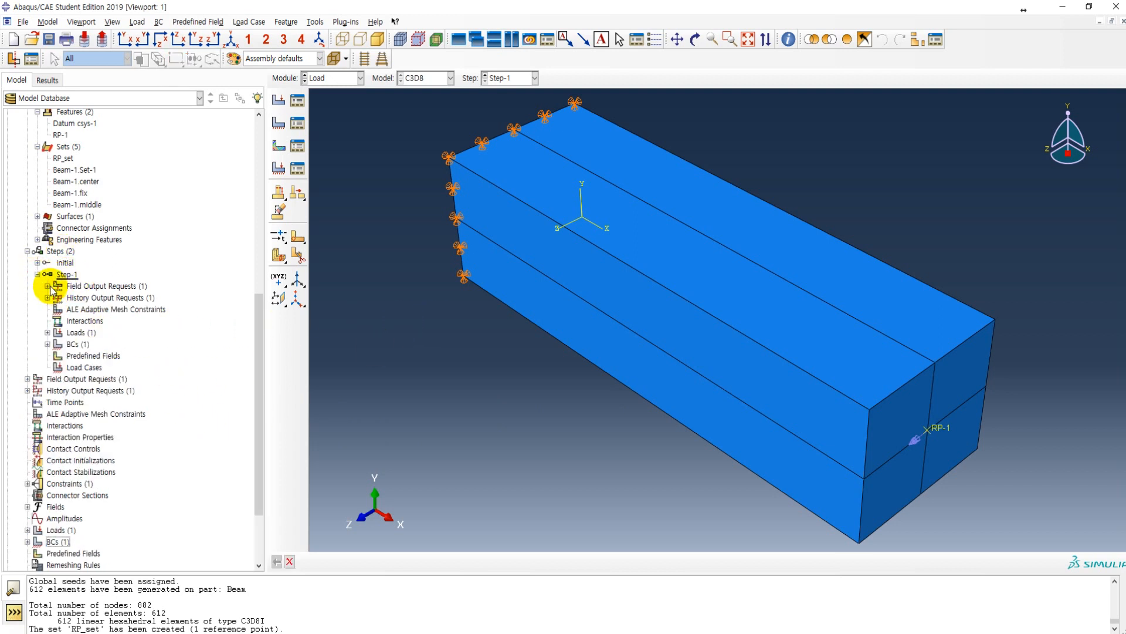
pyautogui.click(47, 332)
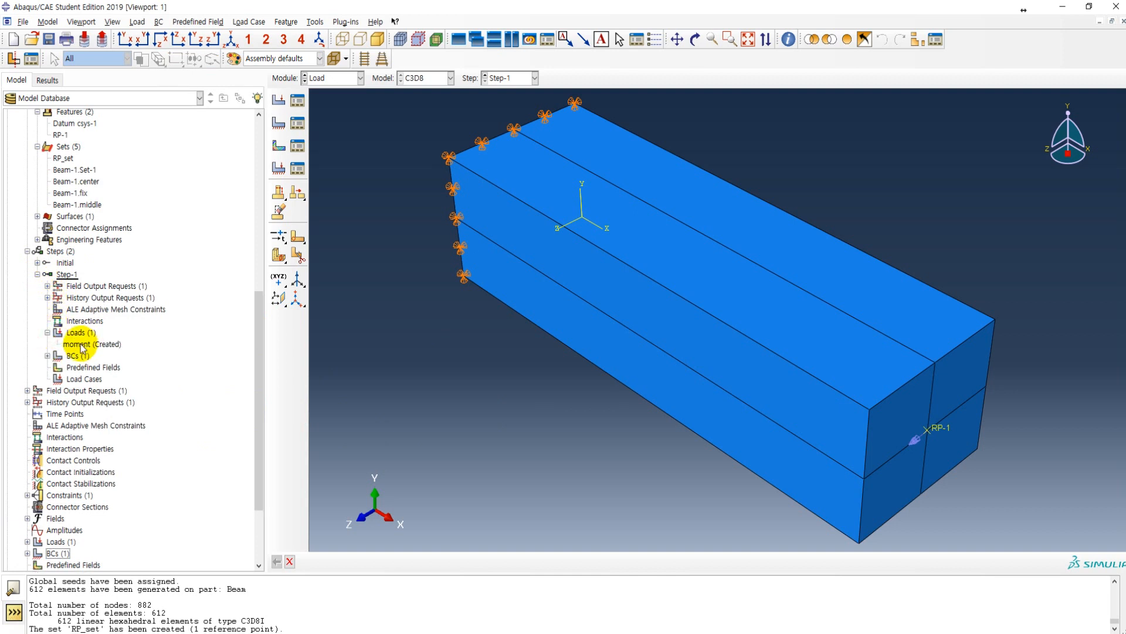
pyautogui.click(48, 356)
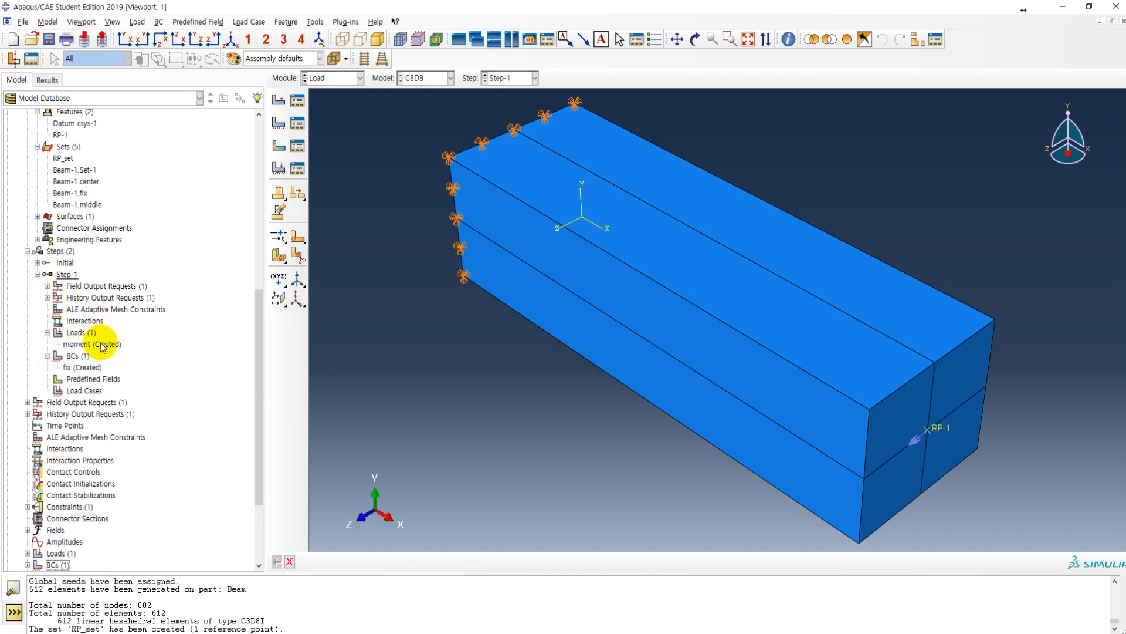
pyautogui.scroll(-4, 168, 402)
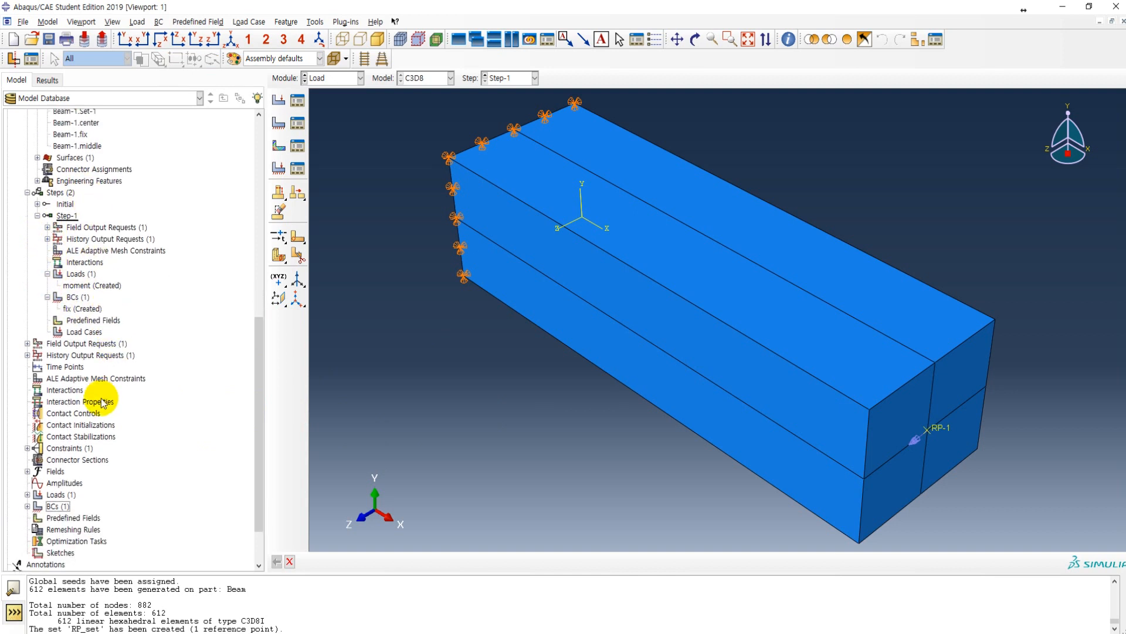
# Step: Switch to the Job module and create a full analysis job named 01_C3D8I_M for the C3D8 model
pyautogui.click(322, 78)
pyautogui.click(323, 187)
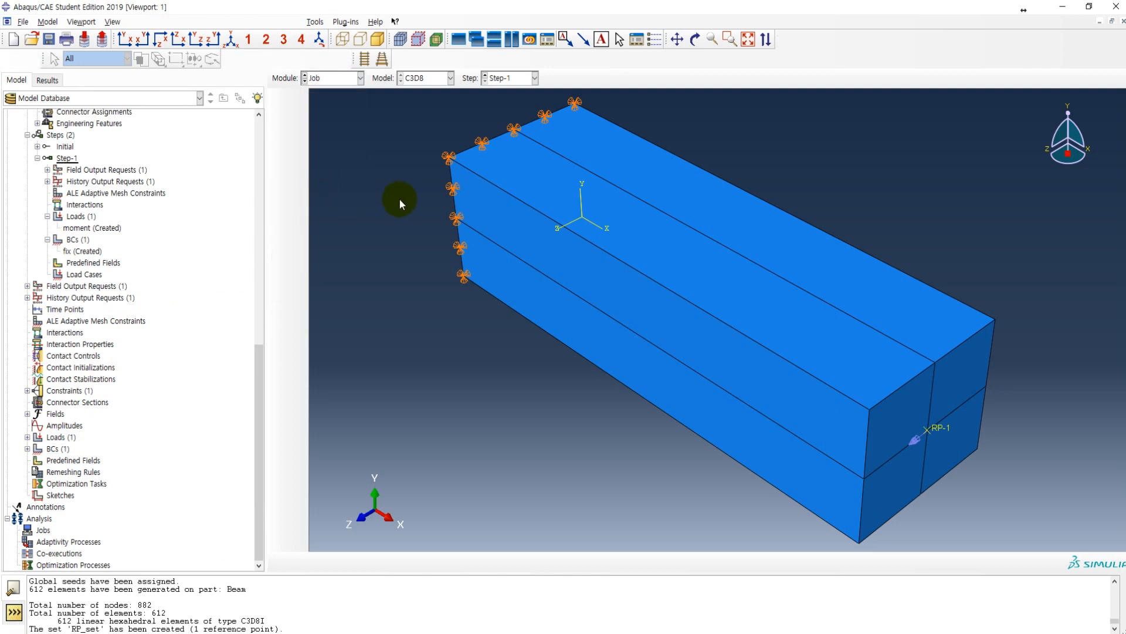
pyautogui.click(297, 100)
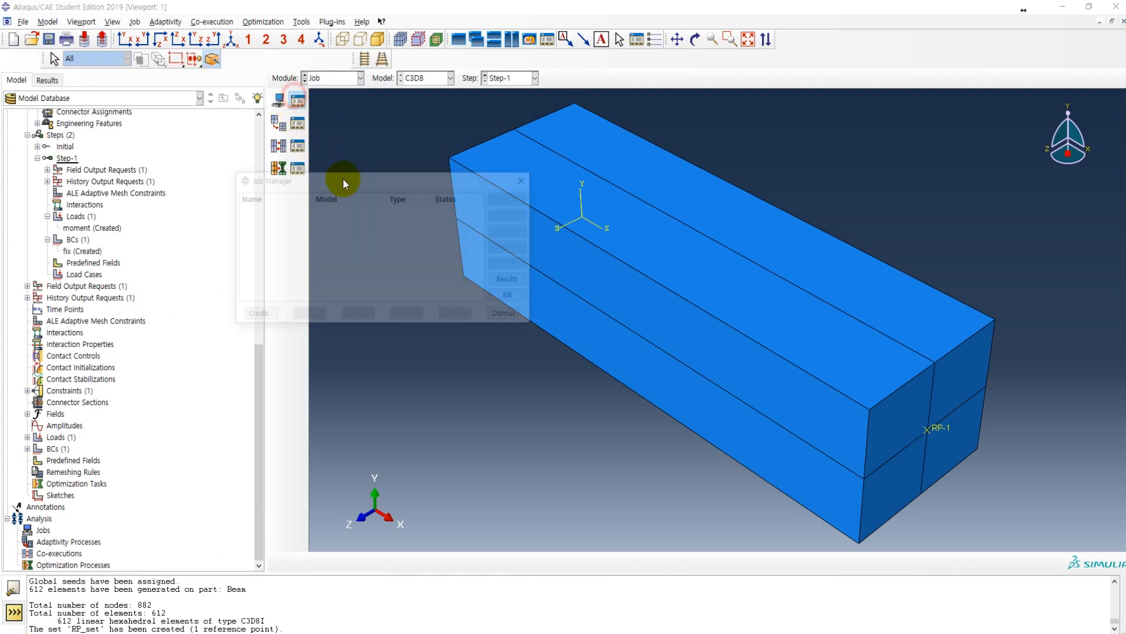
pyautogui.click(256, 317)
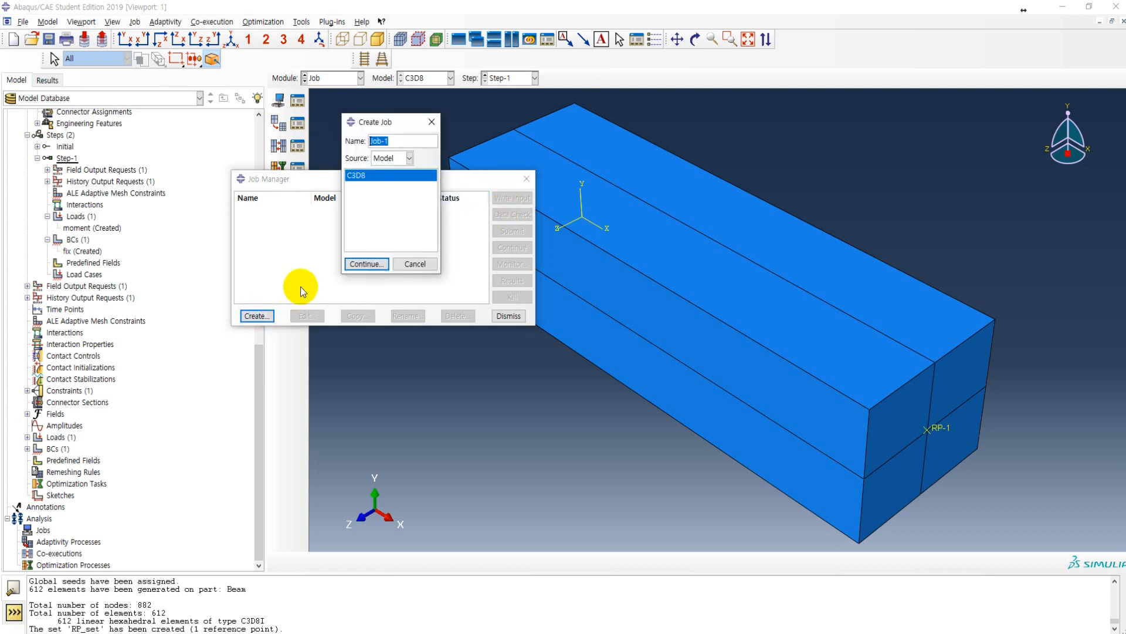
pyautogui.moveTo(411, 144); pyautogui.dragTo(355, 145)
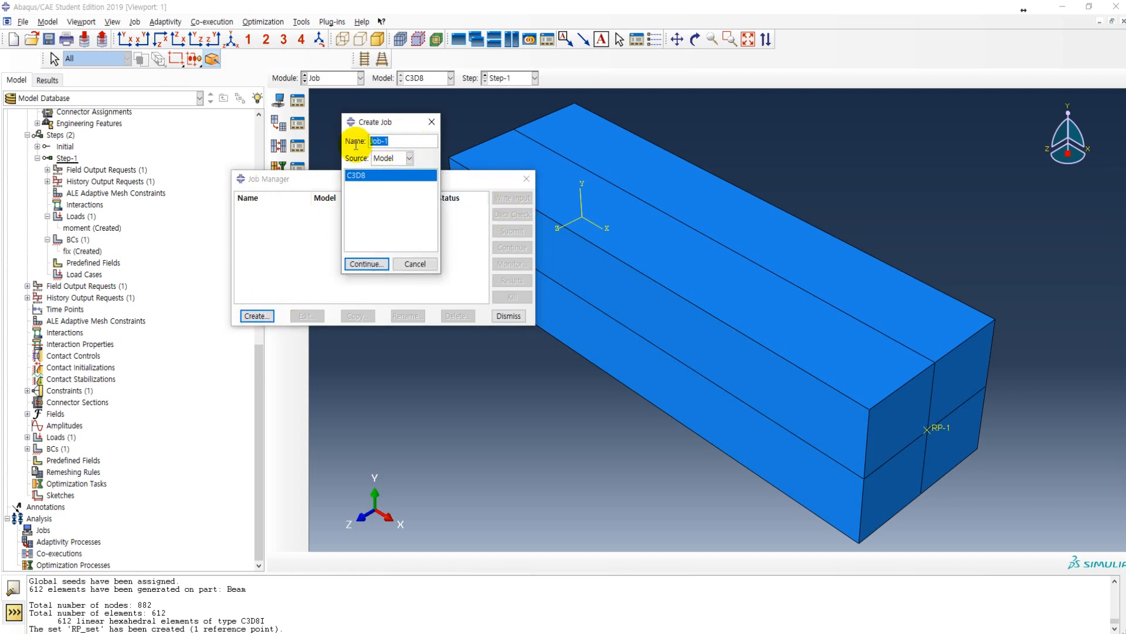
pyautogui.write('C3D8I_M')
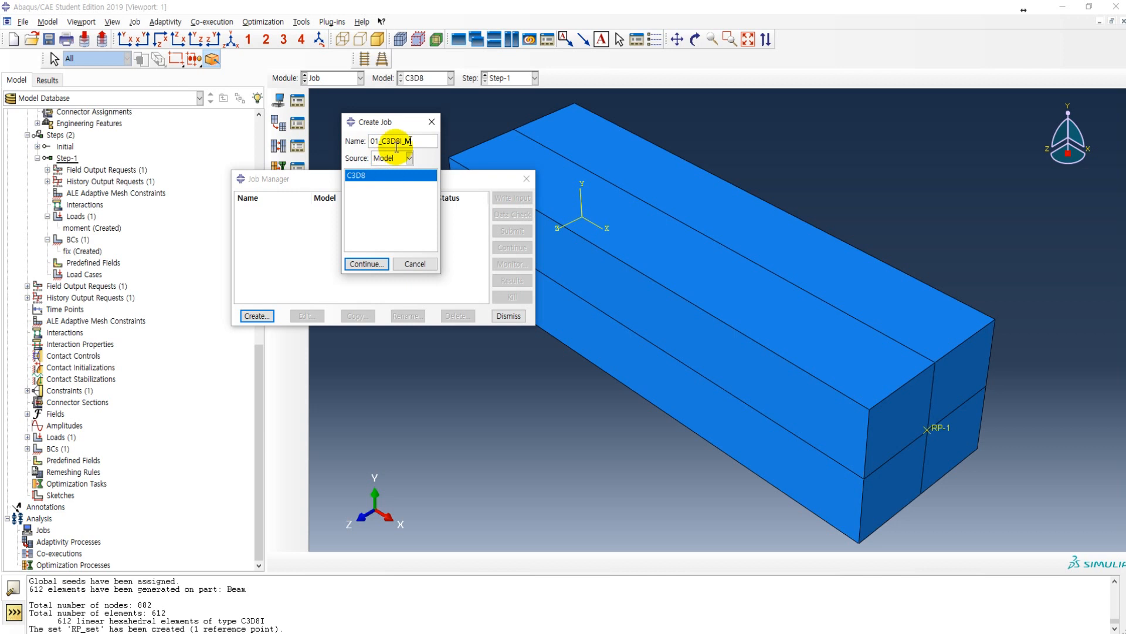
pyautogui.click(366, 264)
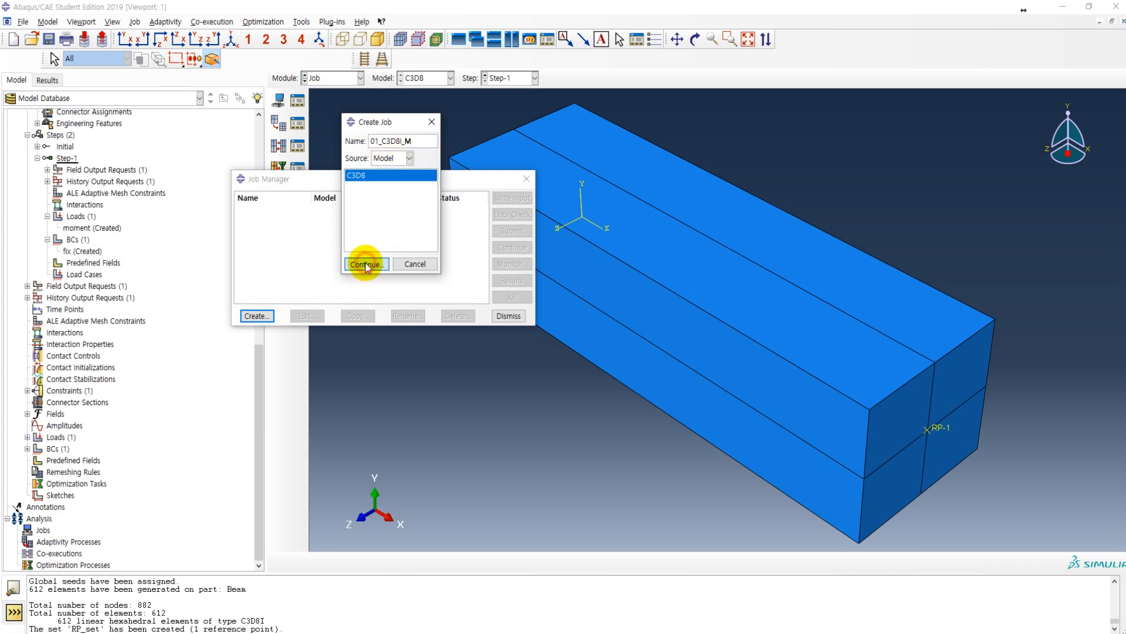
pyautogui.click(245, 415)
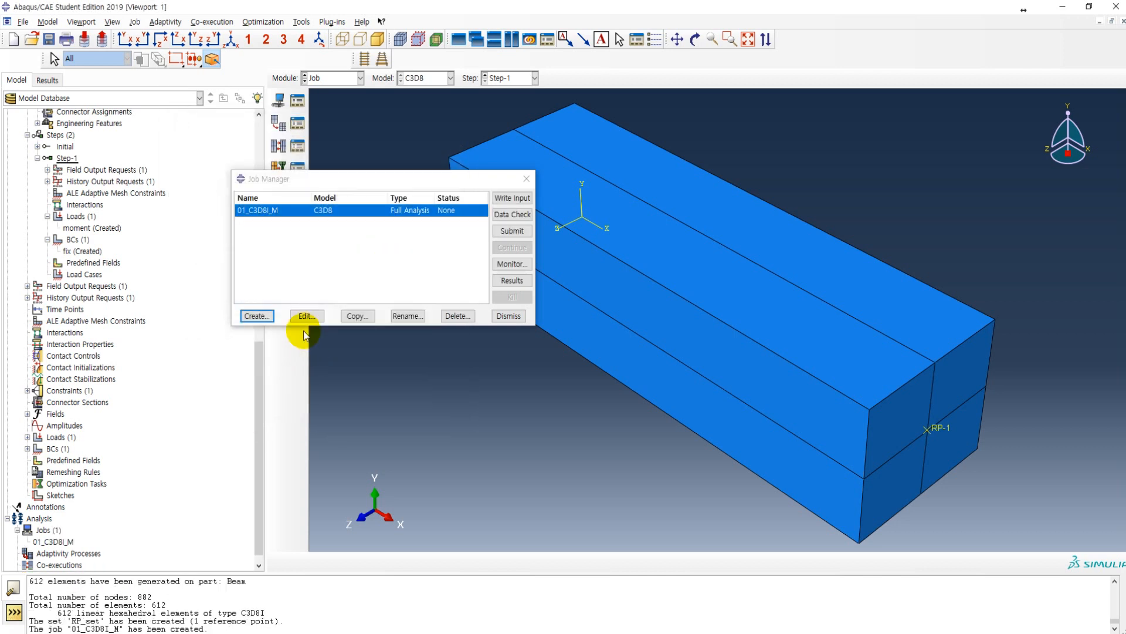
# Step: Confirm D:\CAE_2019\3rd\Bending as the work directory
pyautogui.click(23, 22)
pyautogui.click(51, 84)
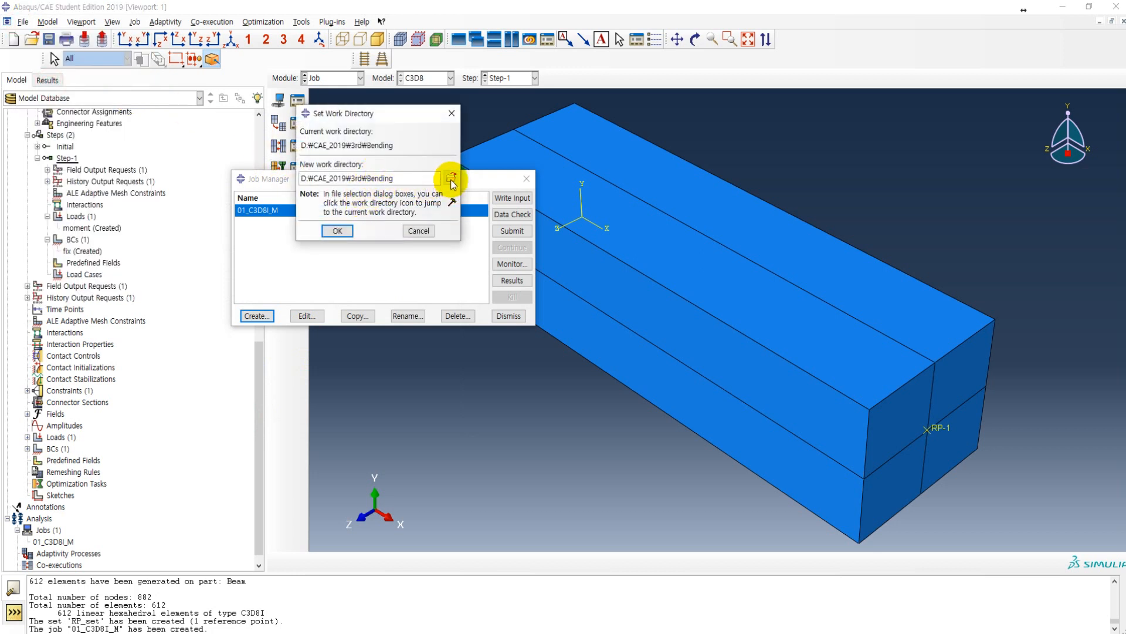
pyautogui.click(335, 231)
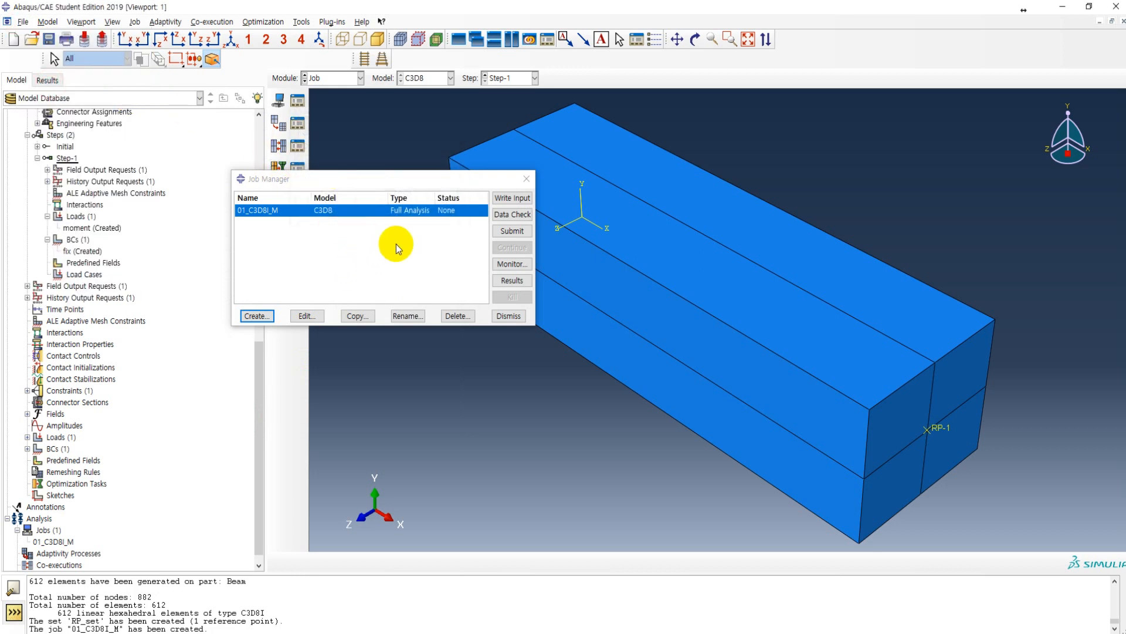
# Step: Submit job 01_C3D8I_M for analysis and open its monitor to follow the progress
pyautogui.click(511, 231)
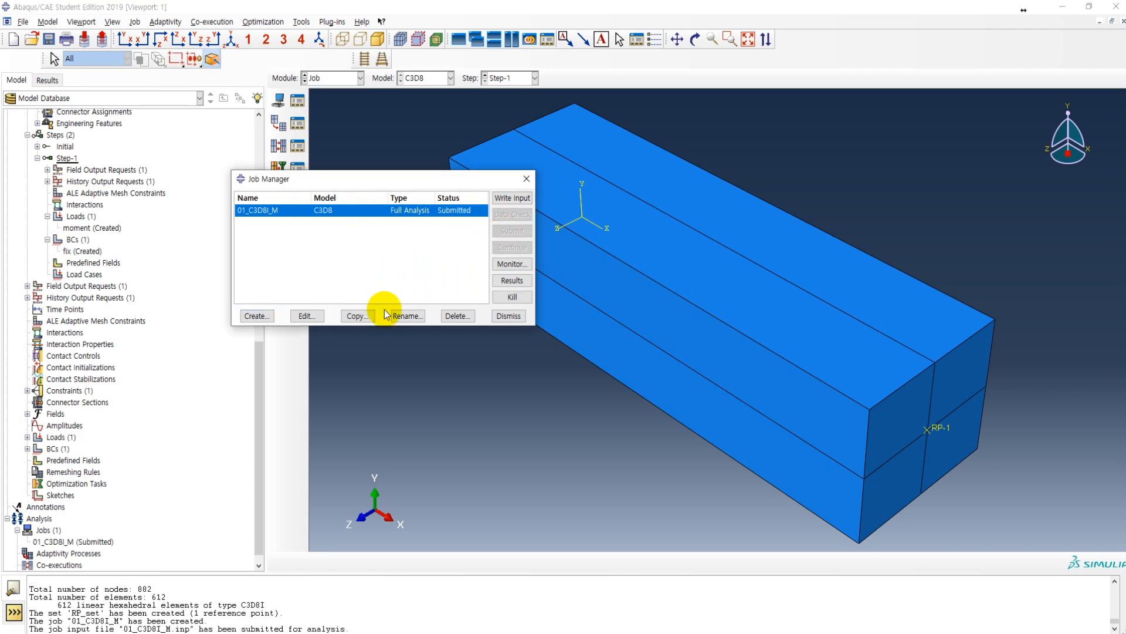
pyautogui.click(508, 265)
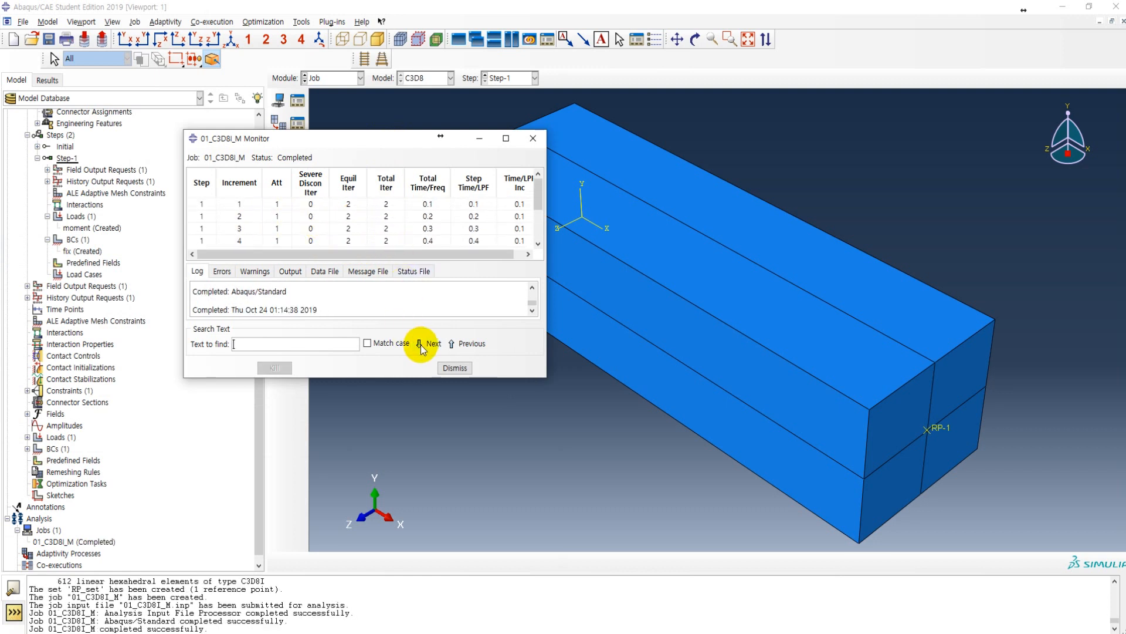
# Step: Close the job monitor, open the results of 01_C3D8I_M and plot the Mises stress contours on the deformed beam
pyautogui.click(454, 368)
pyautogui.click(512, 283)
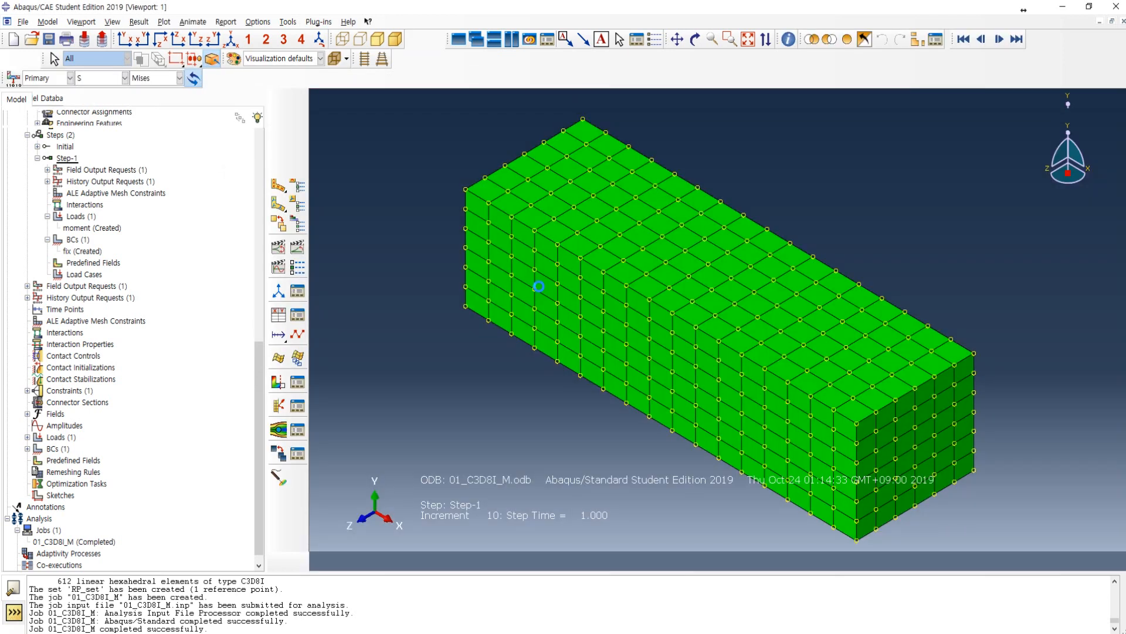
pyautogui.click(278, 187)
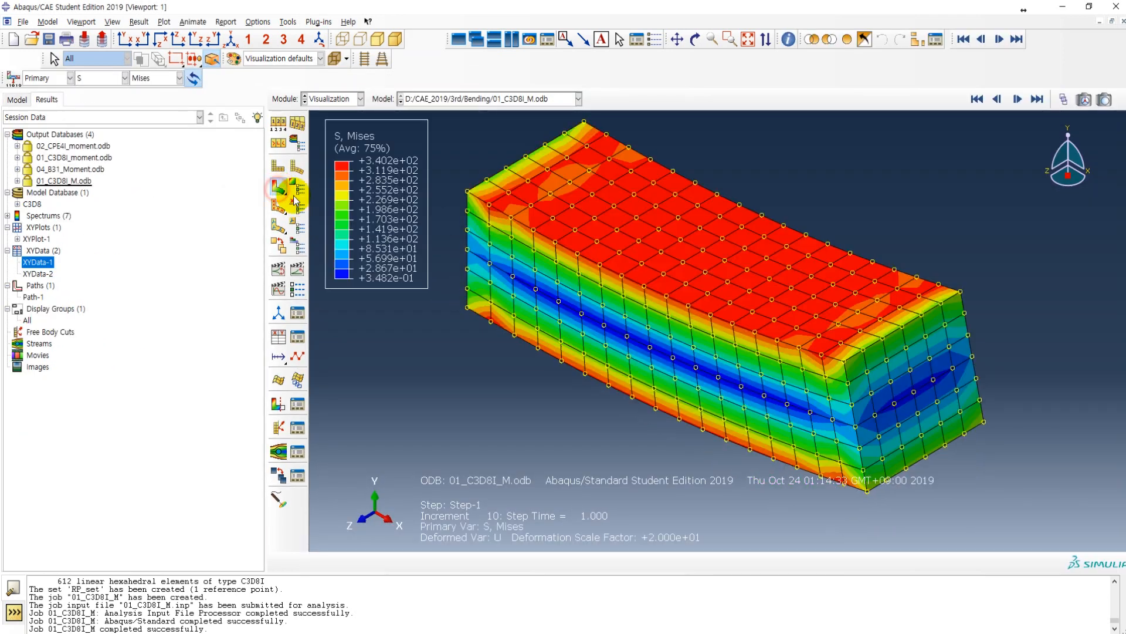
pyautogui.keyDown('ctrl'); pyautogui.keyDown('alt'); pyautogui.moveTo(435, 379); pyautogui.dragTo(428, 222); pyautogui.keyUp('alt'); pyautogui.keyUp('ctrl')
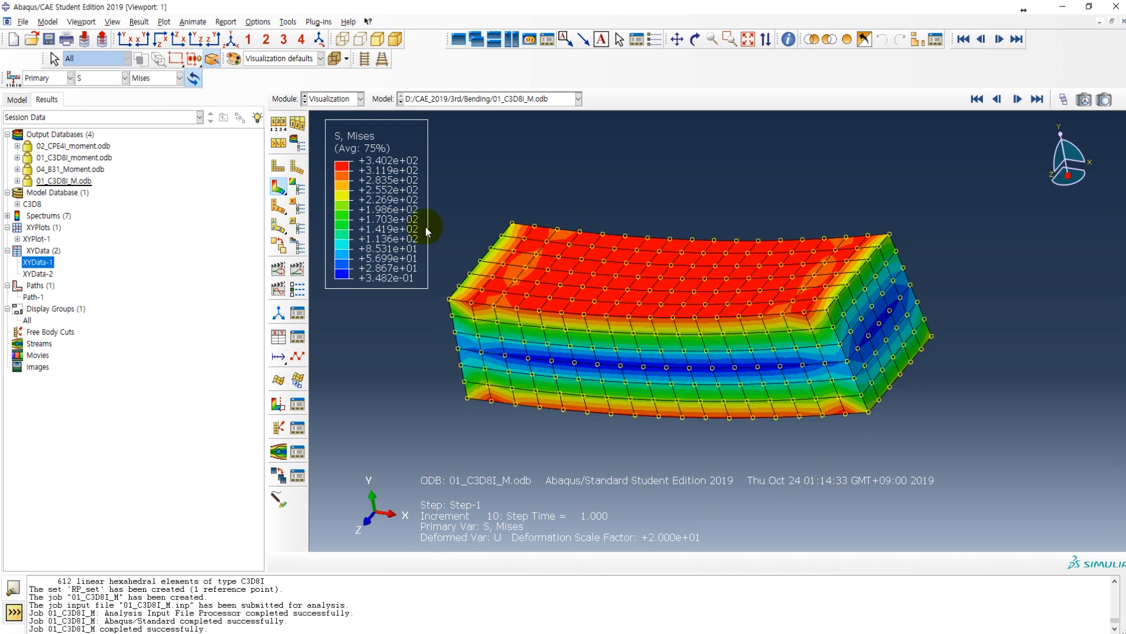
# Step: Turn off the node symbols in the common plot options for the contour plot
pyautogui.click(139, 22)
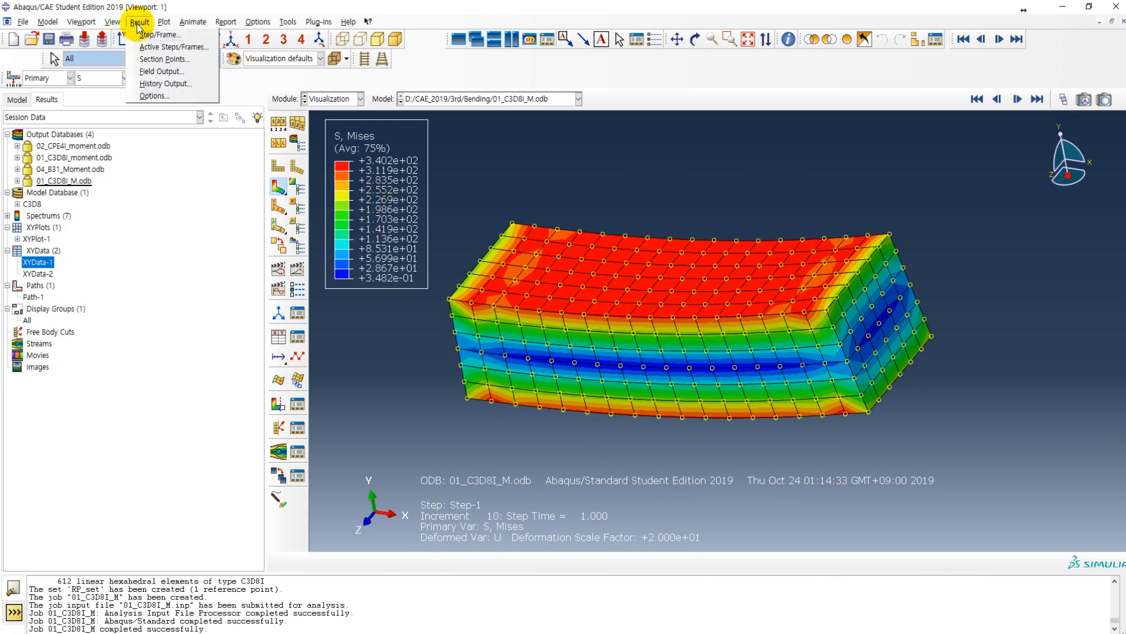
pyautogui.click(139, 23)
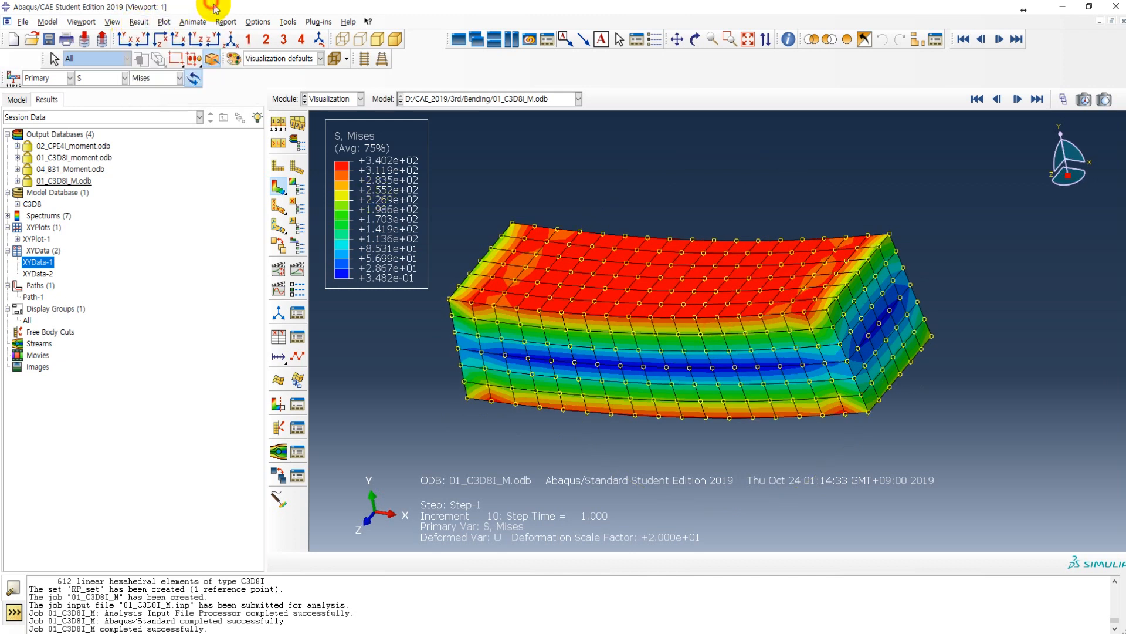
pyautogui.click(278, 124)
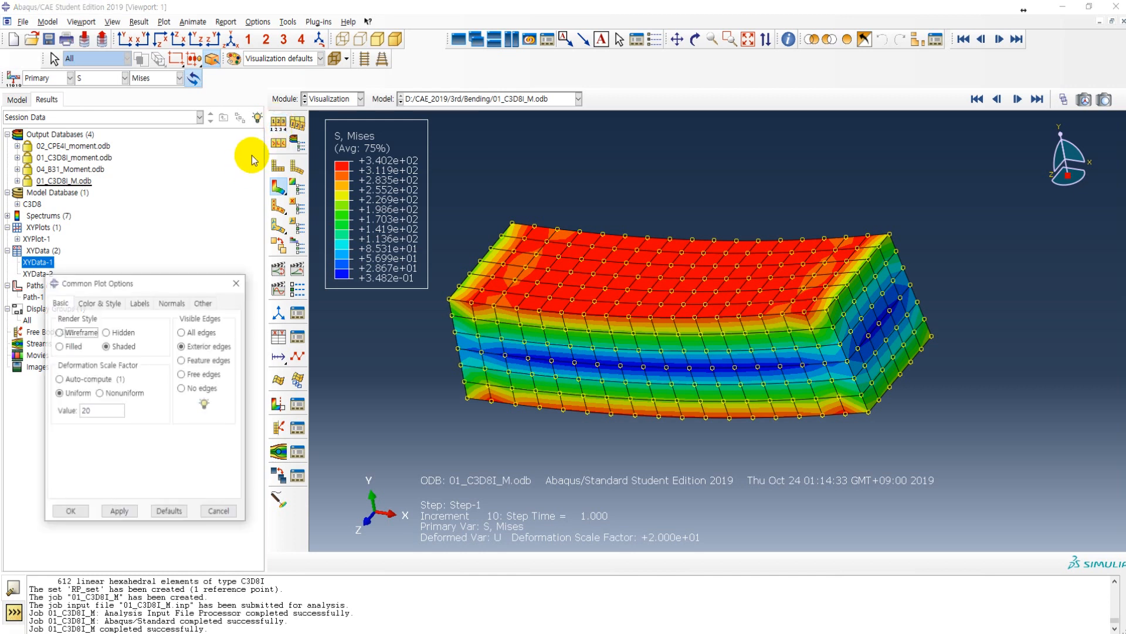
pyautogui.moveTo(199, 210); pyautogui.dragTo(216, 113)
pyautogui.click(179, 128)
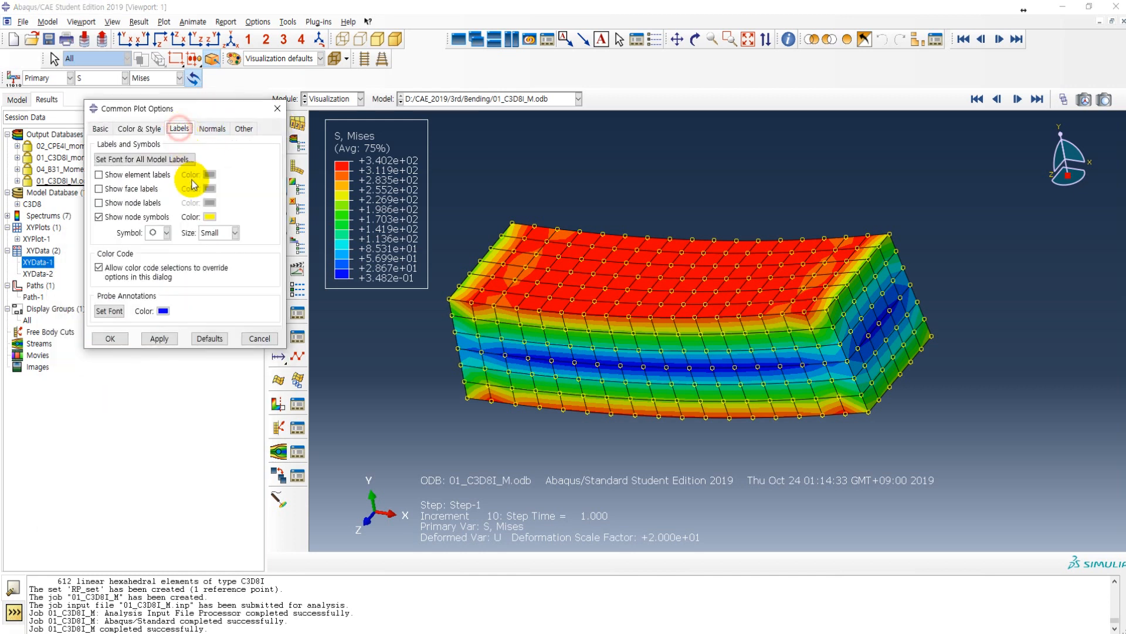
pyautogui.click(121, 217)
pyautogui.click(159, 339)
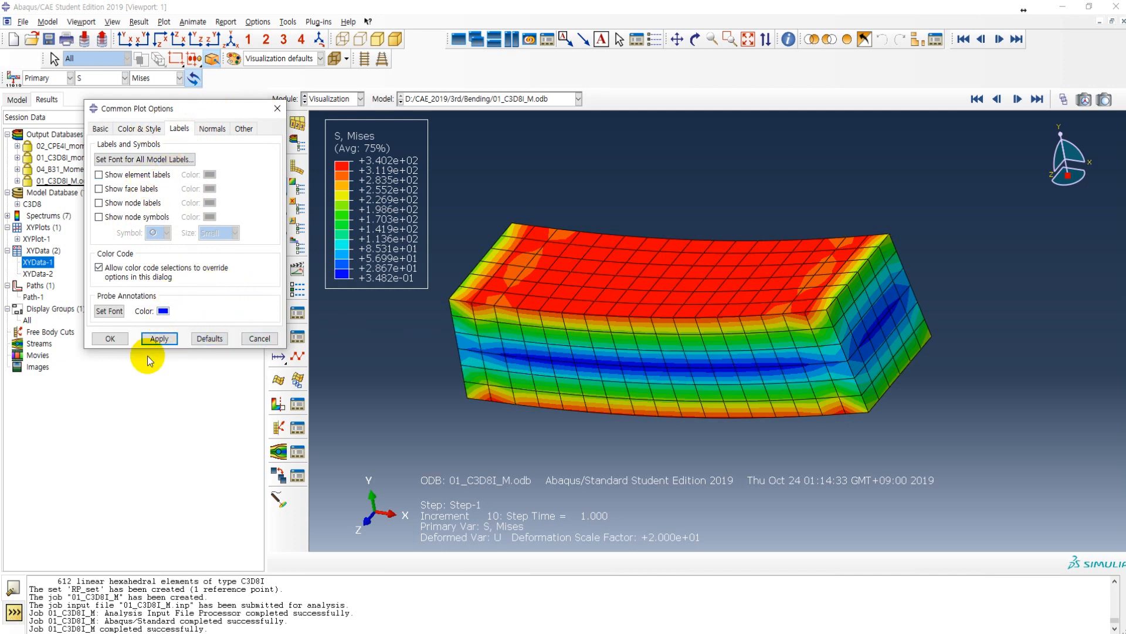
# Step: Preview the beam with the auto-computed deformation scale factor, and restore the uniform factor of 20
pyautogui.click(100, 129)
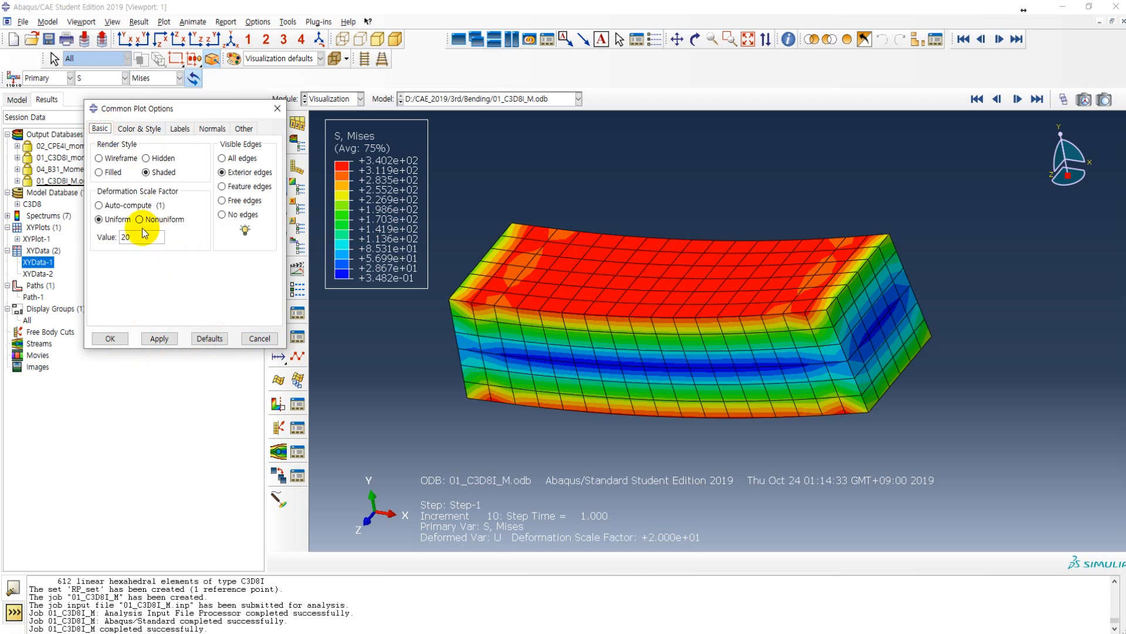
pyautogui.click(99, 206)
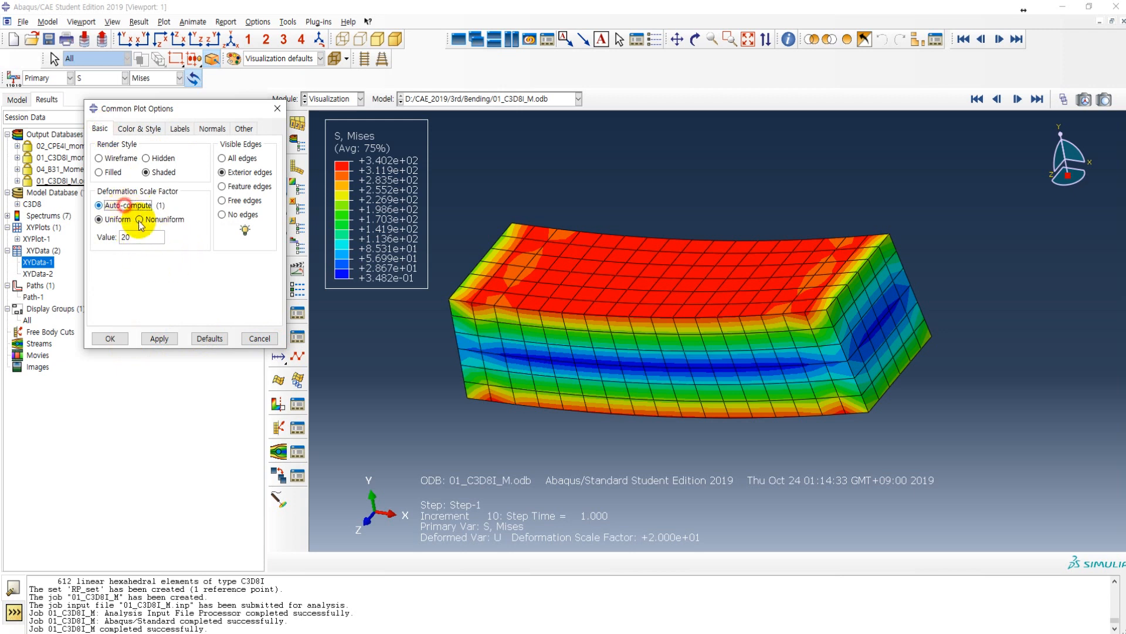
pyautogui.click(159, 339)
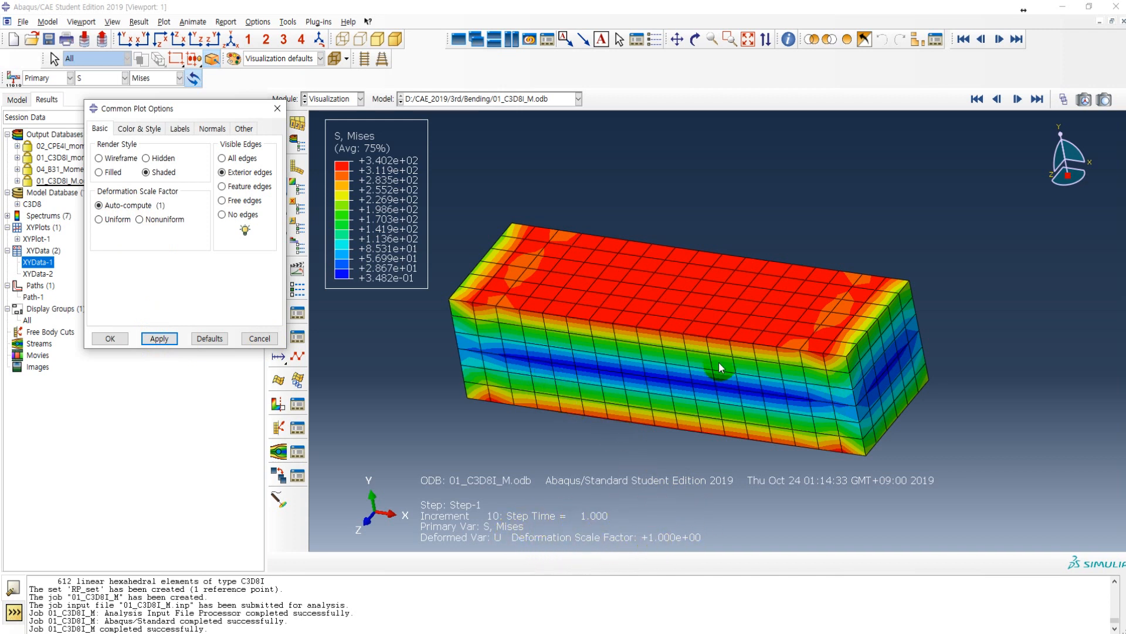
pyautogui.click(99, 219)
pyautogui.click(157, 343)
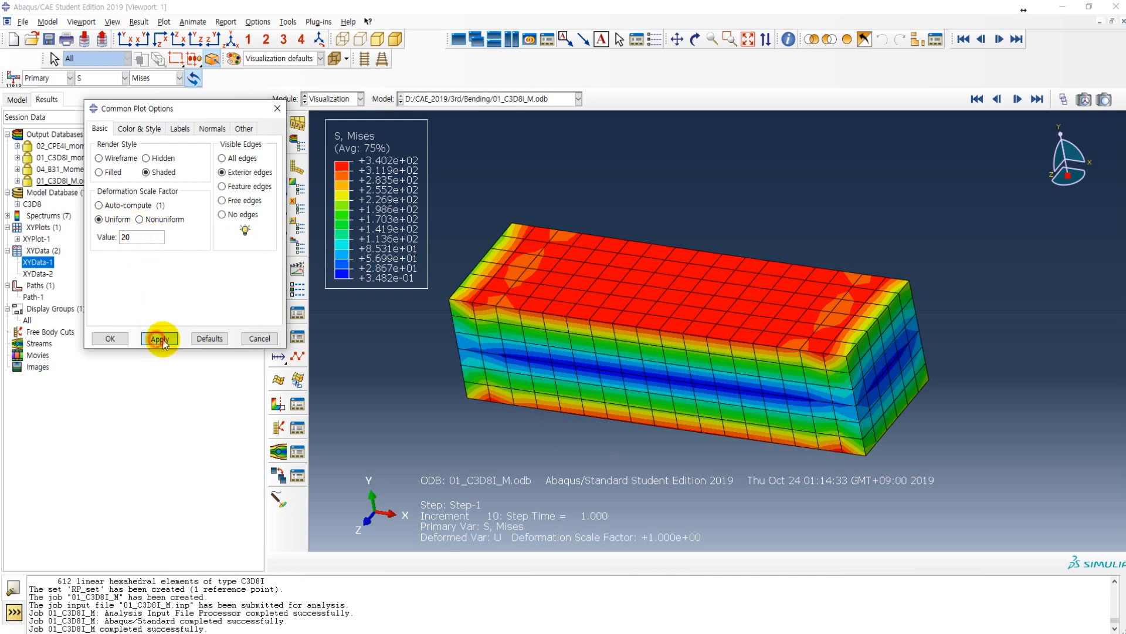
pyautogui.keyDown('ctrl'); pyautogui.keyDown('alt'); pyautogui.moveTo(723, 343); pyautogui.dragTo(716, 374); pyautogui.keyUp('alt'); pyautogui.keyUp('ctrl')
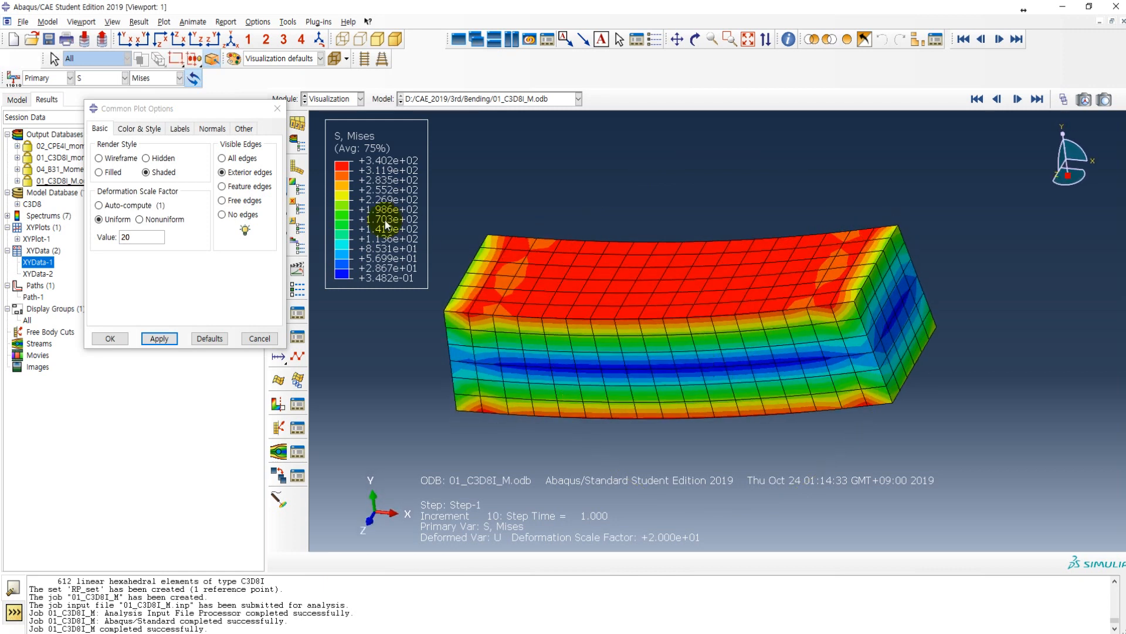
# Step: Switch the contour plot to stress component S11 and view the distribution from the beam's long side
pyautogui.moveTo(227, 112); pyautogui.dragTo(188, 213)
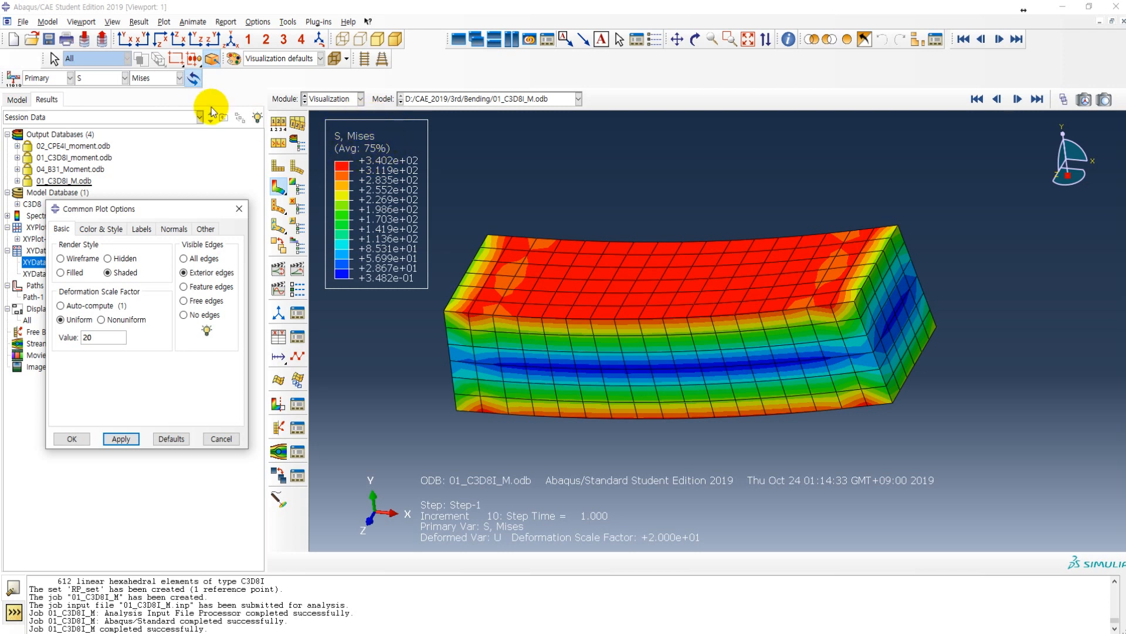
pyautogui.click(145, 80)
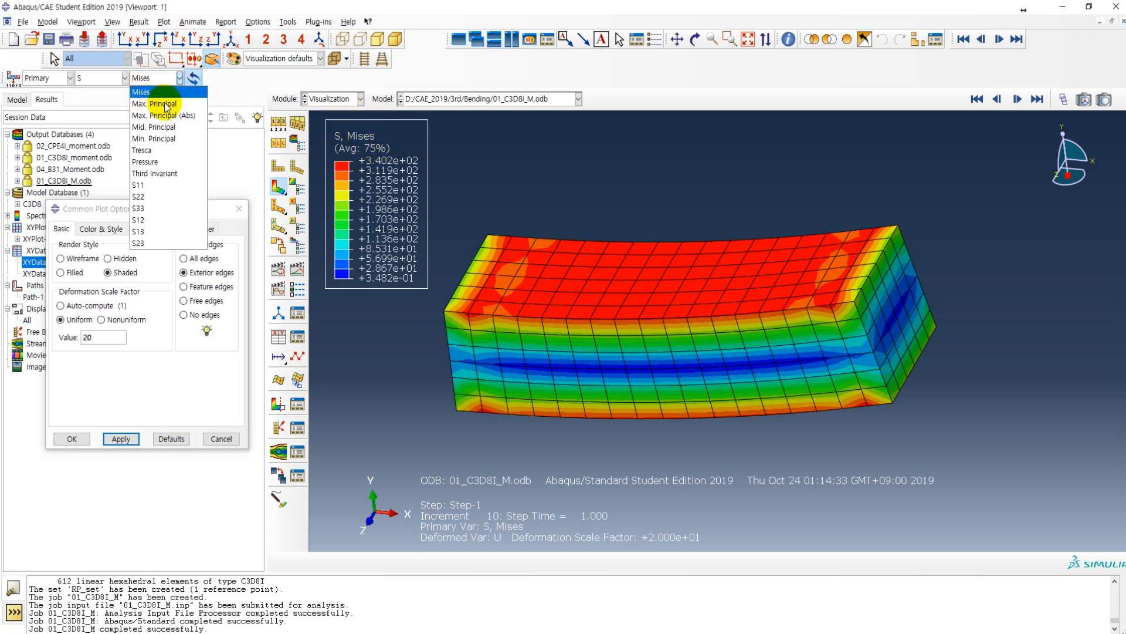
pyautogui.click(153, 185)
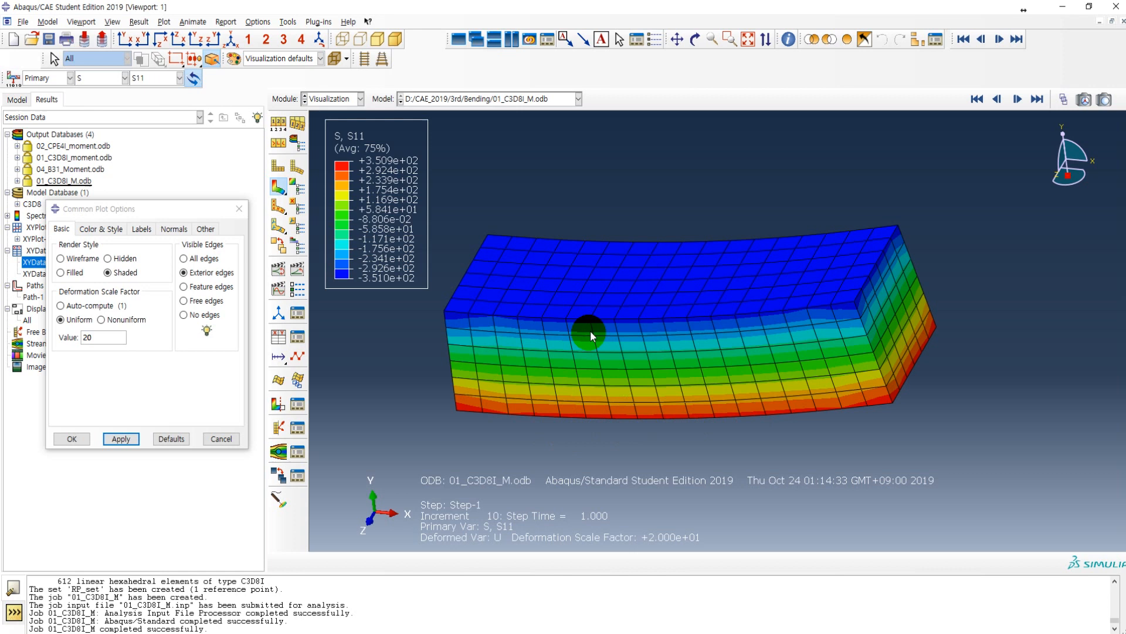
pyautogui.keyDown('ctrl'); pyautogui.keyDown('alt'); pyautogui.moveTo(648, 334); pyautogui.dragTo(460, 259); pyautogui.keyUp('alt'); pyautogui.keyUp('ctrl')
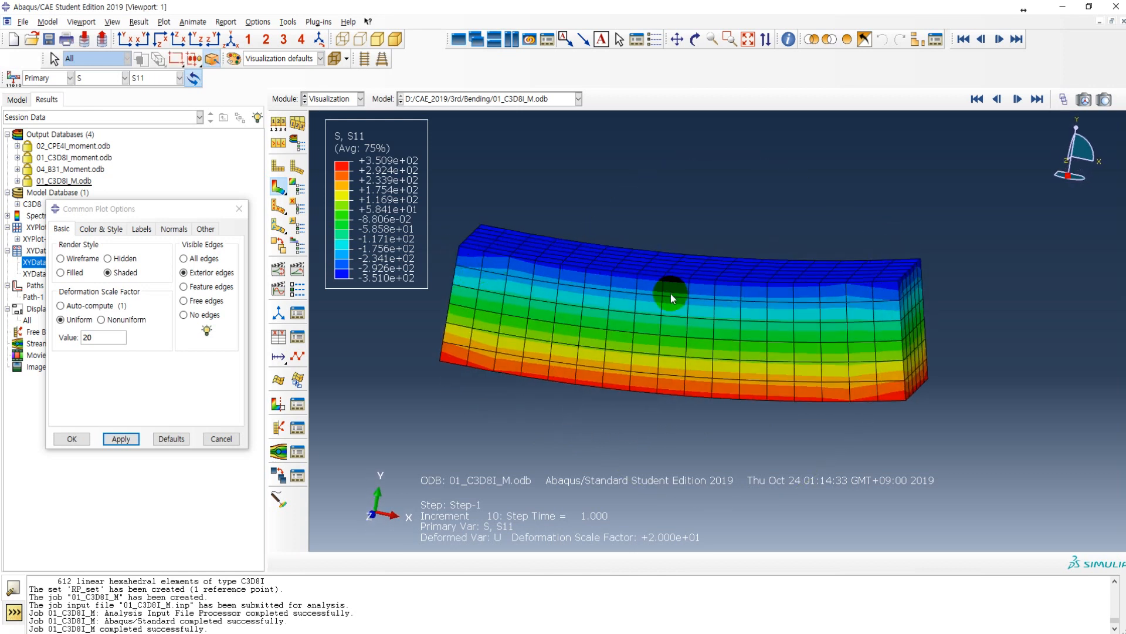
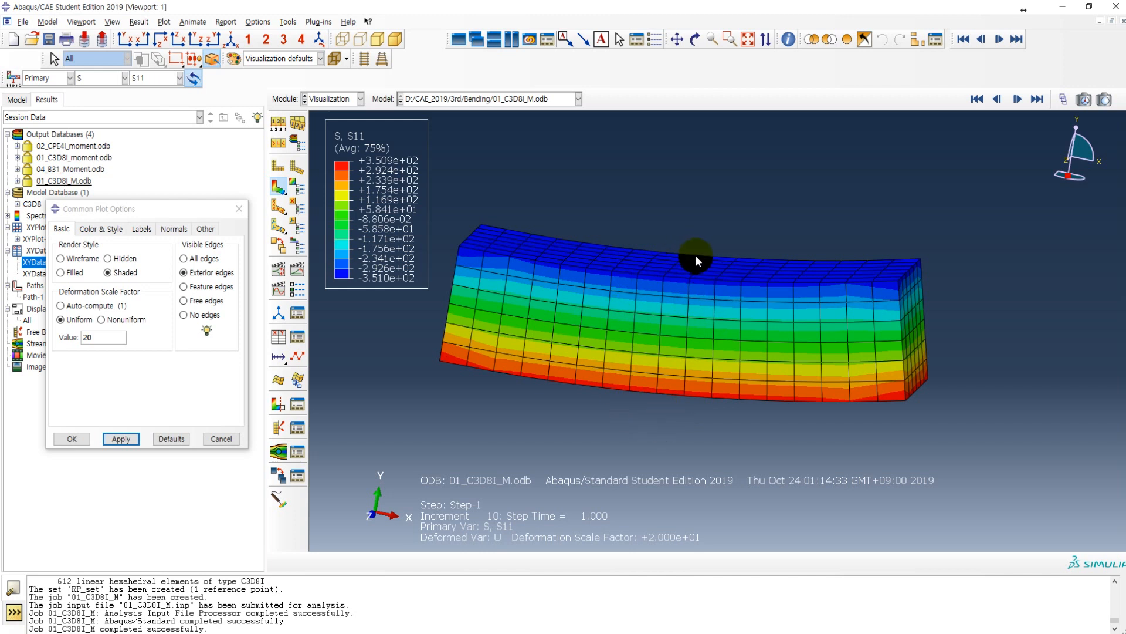
# Step: Start probing values, set the probe to nodes, and probe S11 at a node near mid-length on the beam's bottom face
pyautogui.moveTo(755, 368); pyautogui.dragTo(719, 434)
pyautogui.click(280, 497)
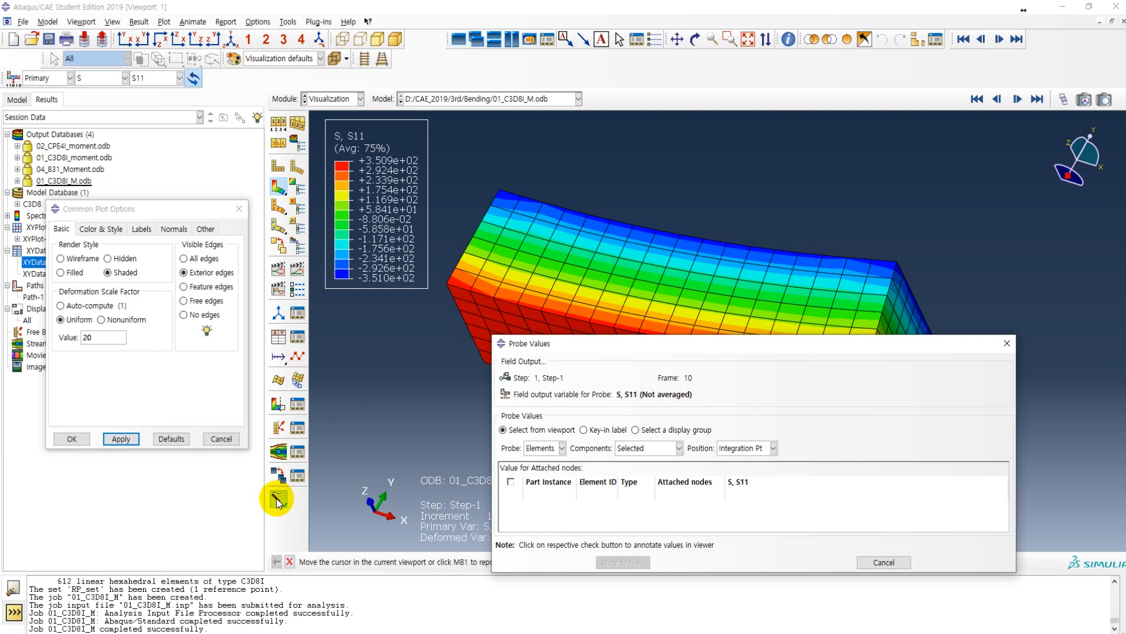
pyautogui.moveTo(584, 345); pyautogui.dragTo(665, 47)
pyautogui.click(623, 150)
pyautogui.click(625, 165)
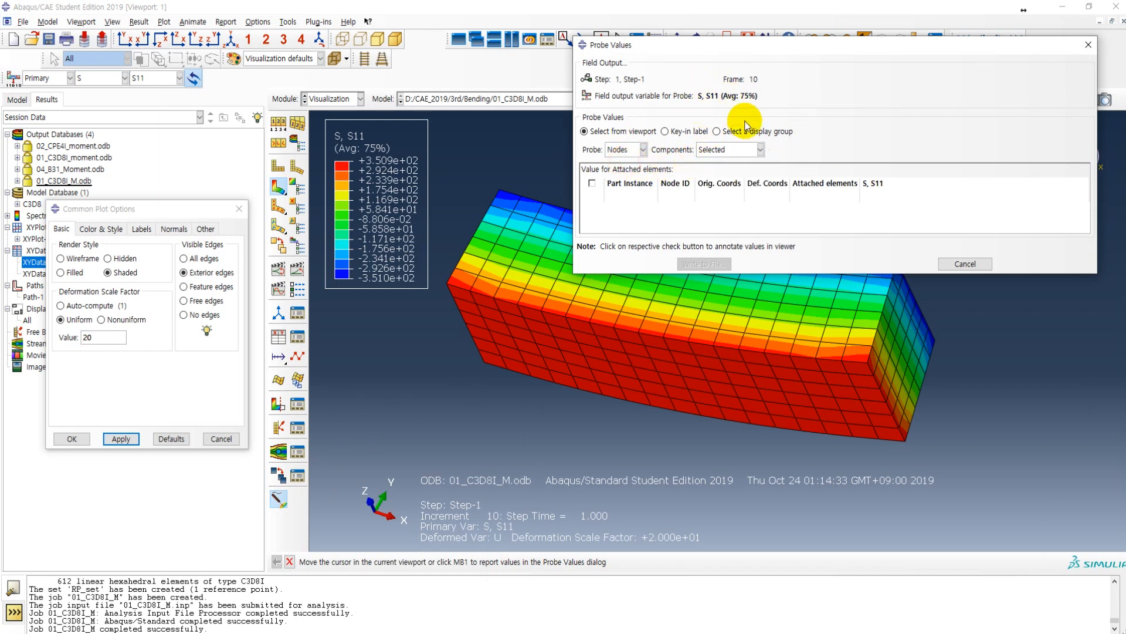
pyautogui.moveTo(632, 365)
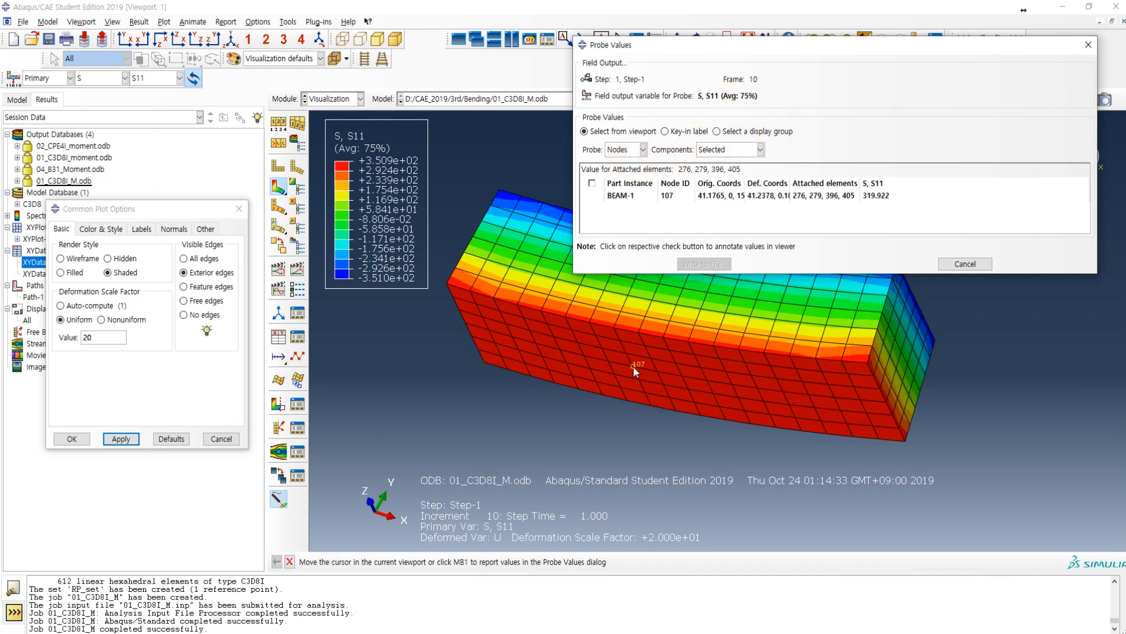
pyautogui.click(632, 365)
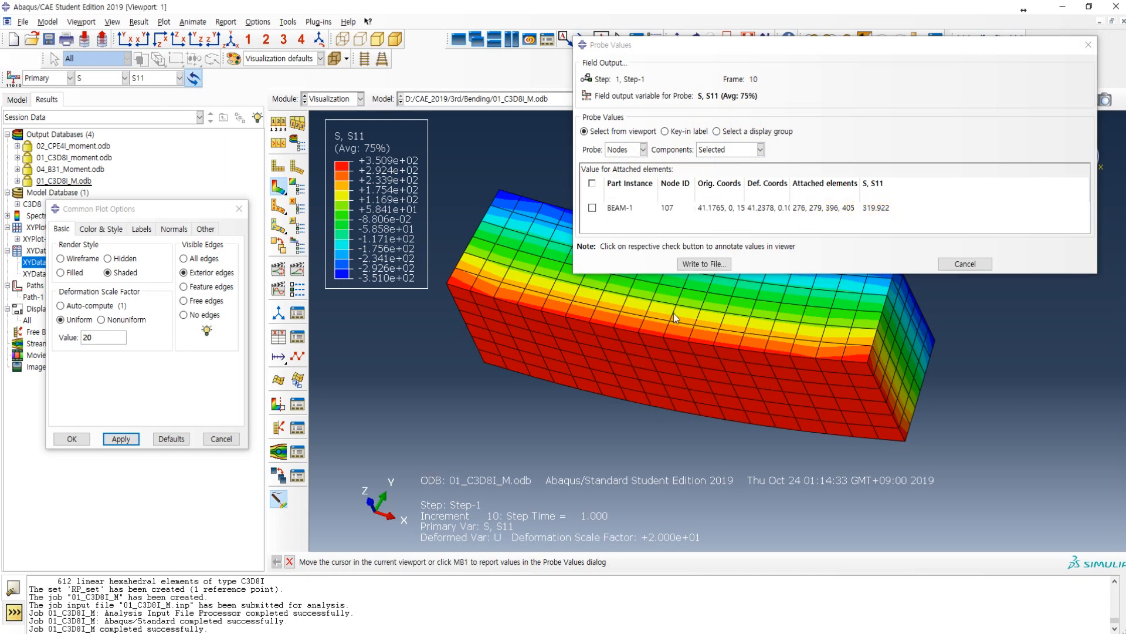
# Step: Rotate to the beam's top face and probe S11 at a node near mid-length
pyautogui.keyDown('ctrl'); pyautogui.keyDown('alt'); pyautogui.moveTo(650, 408); pyautogui.dragTo(654, 443); pyautogui.keyUp('alt'); pyautogui.keyUp('ctrl')
pyautogui.keyDown('ctrl'); pyautogui.keyDown('alt'); pyautogui.moveTo(667, 323); pyautogui.dragTo(654, 358); pyautogui.keyUp('alt'); pyautogui.keyUp('ctrl')
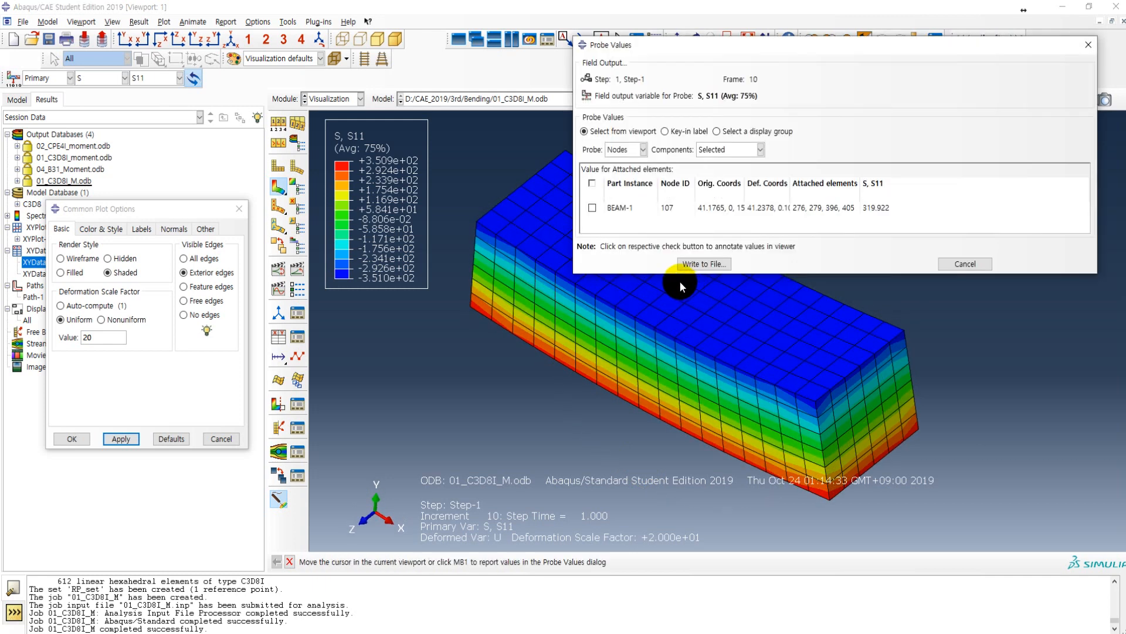
pyautogui.click(679, 280)
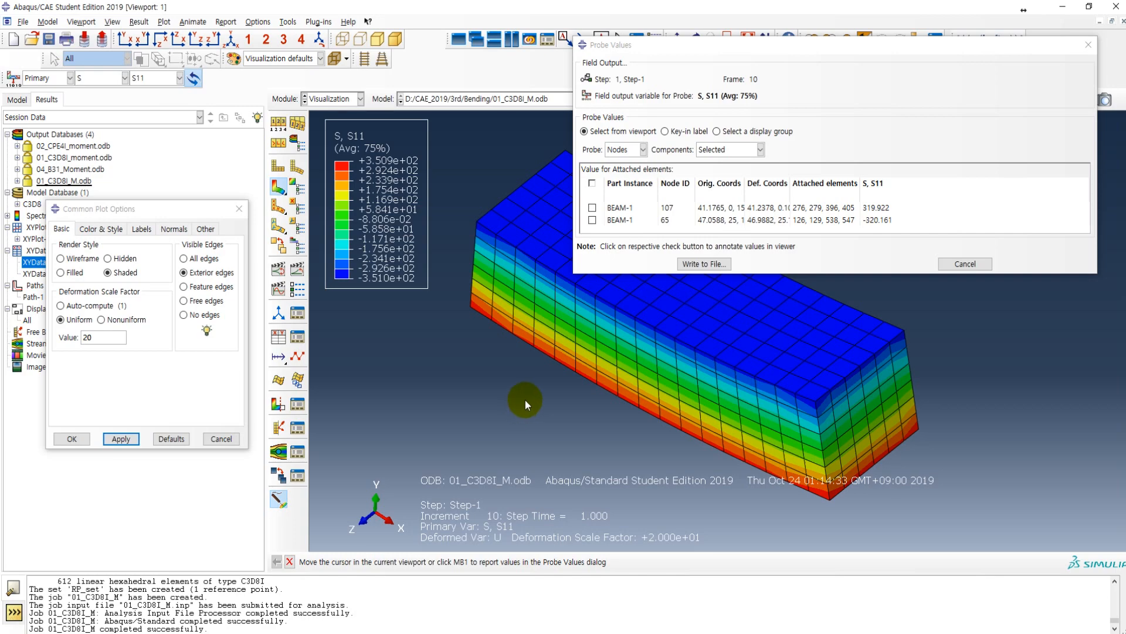
# Step: Check the theoretical bending stress on page 55 of Lecture03_Element_Types.pdf in Adobe Acrobat, and return to Abaqus/CAE
pyautogui.hotkey('alt', 'Tab')
pyautogui.moveTo(1125, 190); pyautogui.dragTo(1114, 610)
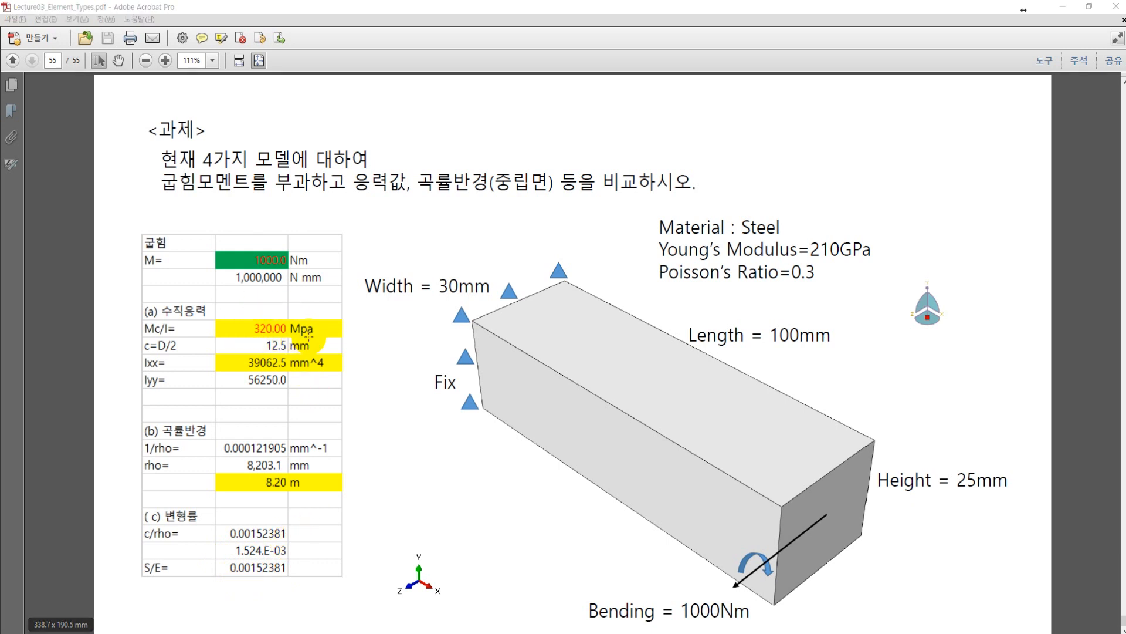
pyautogui.hotkey('alt', 'Tab')
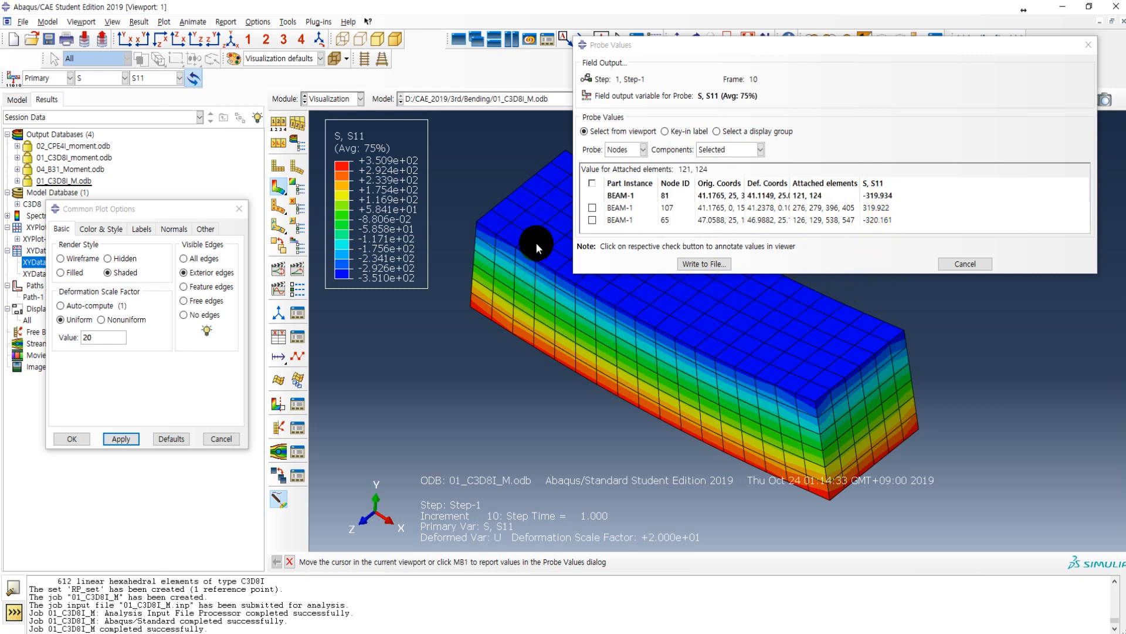
# Step: Switch the contour plot to the logarithmic strain LE, component LE11
pyautogui.click(111, 79)
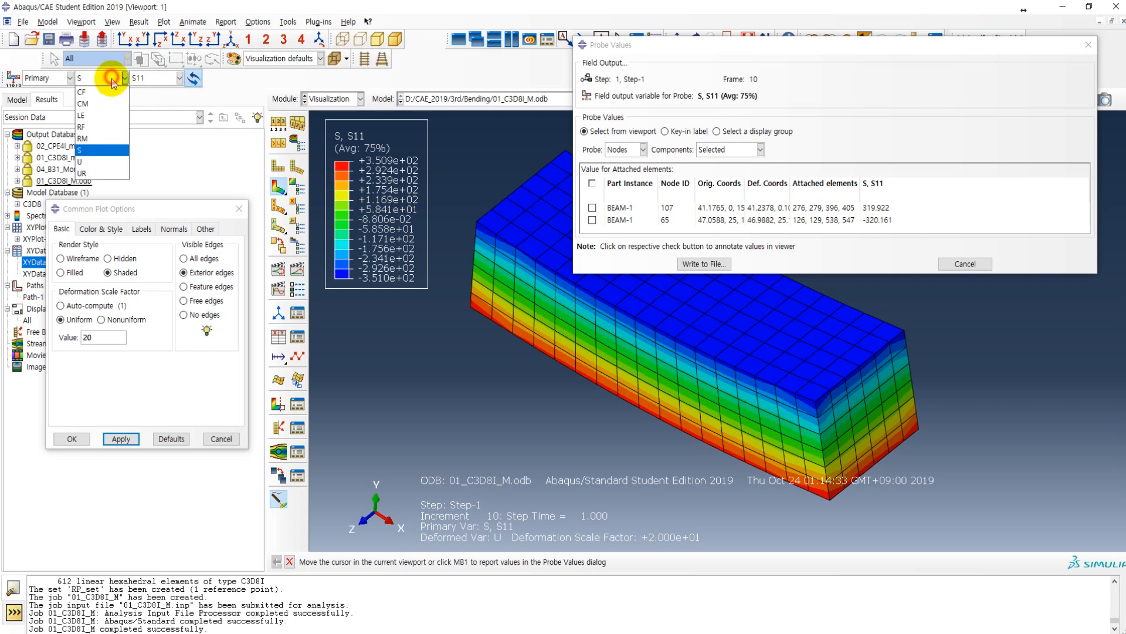
pyautogui.click(89, 117)
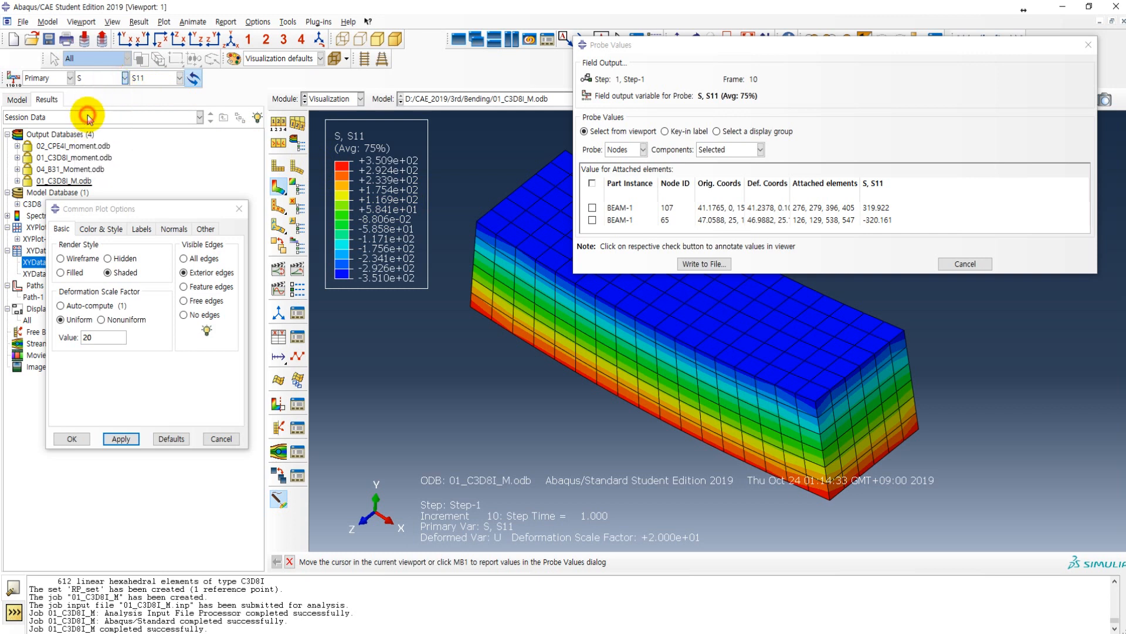
pyautogui.click(565, 361)
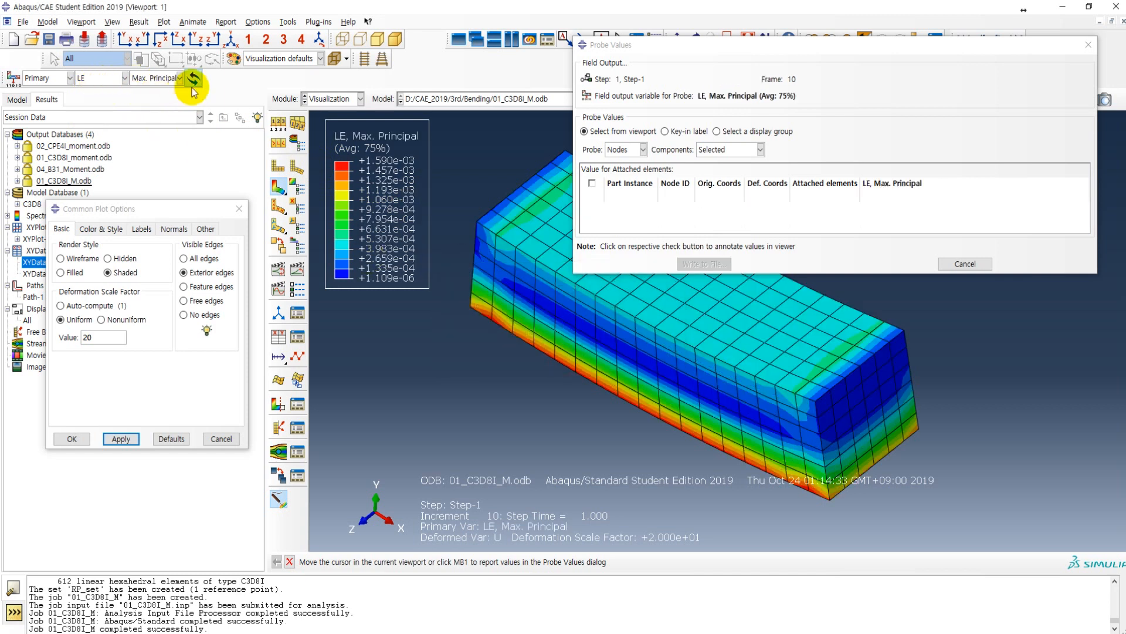
pyautogui.click(167, 78)
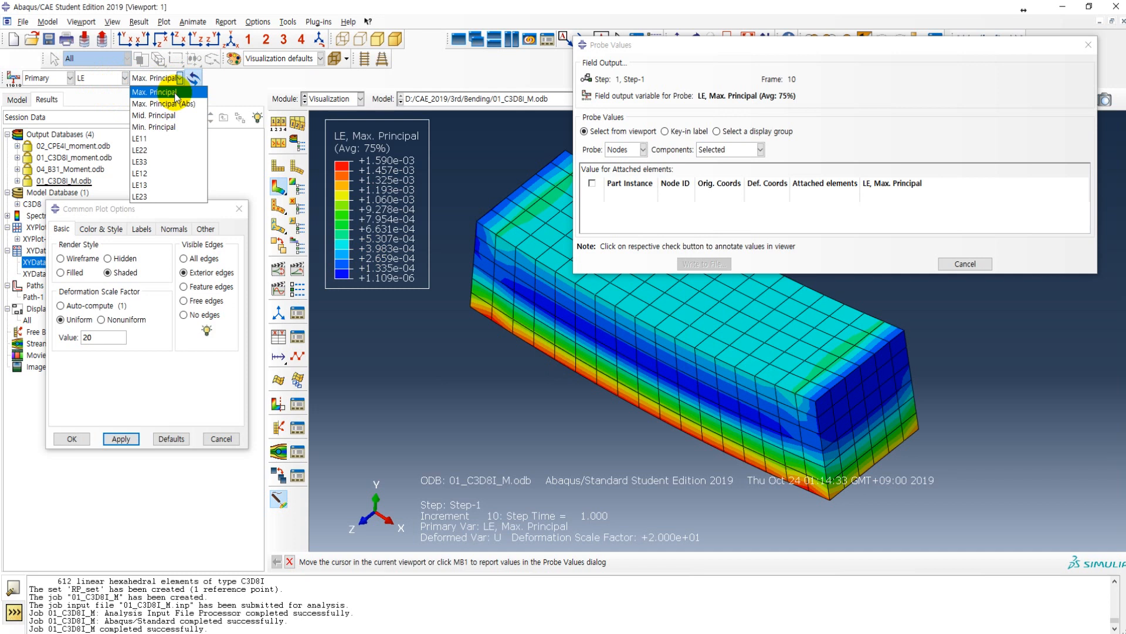
pyautogui.click(161, 138)
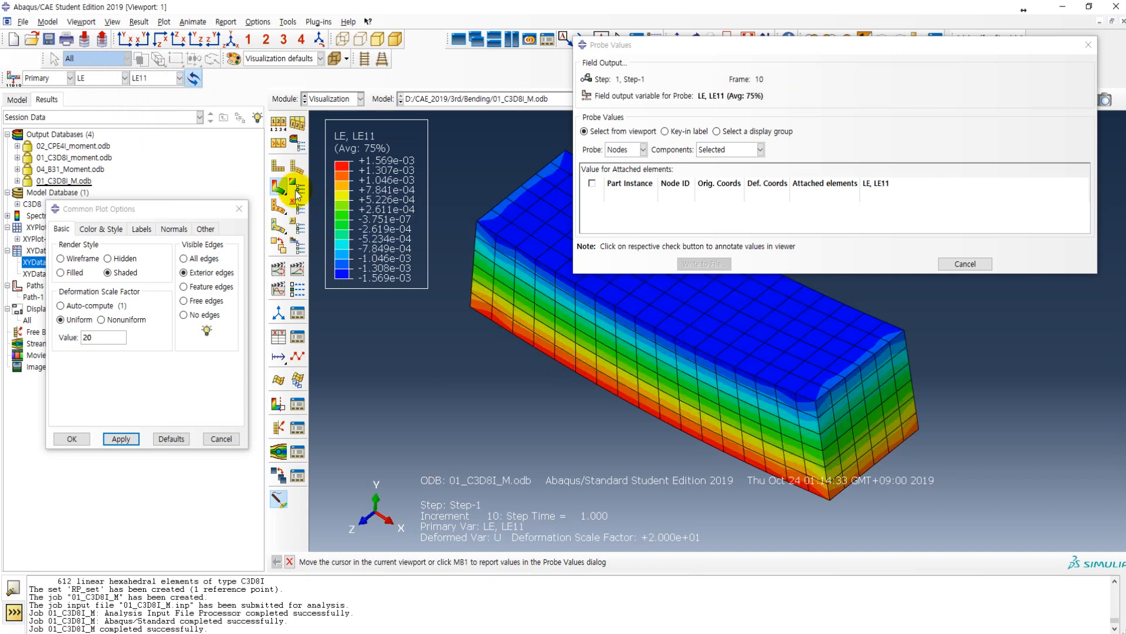
# Step: Probe LE11 at a node near mid-length on the beam's top face and at one on its bottom face
pyautogui.moveTo(700, 293)
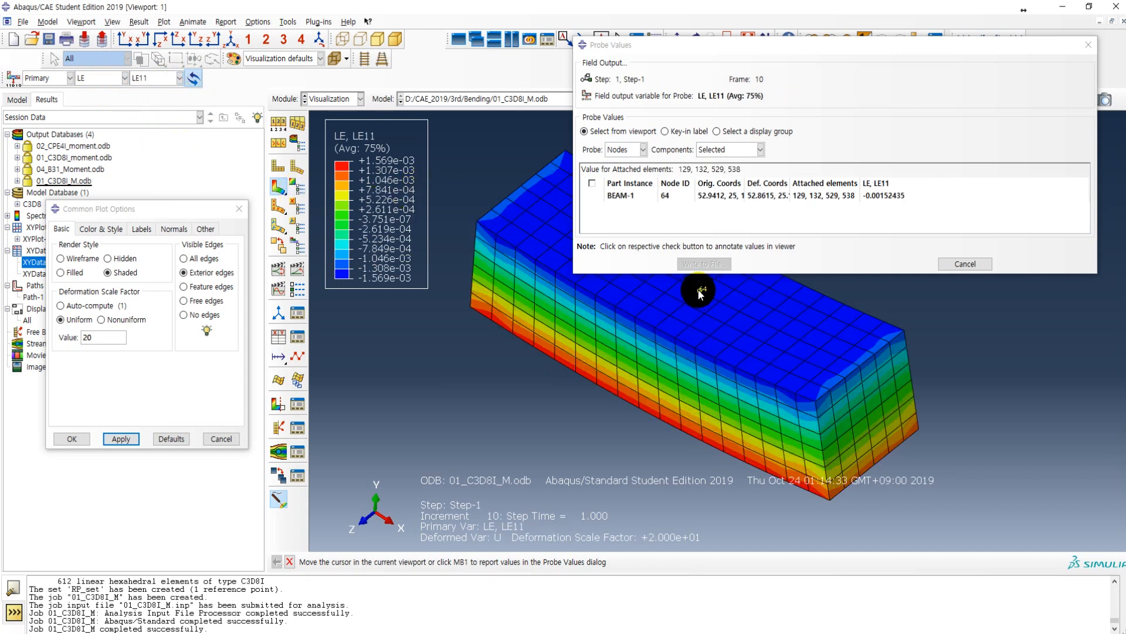
pyautogui.click(699, 295)
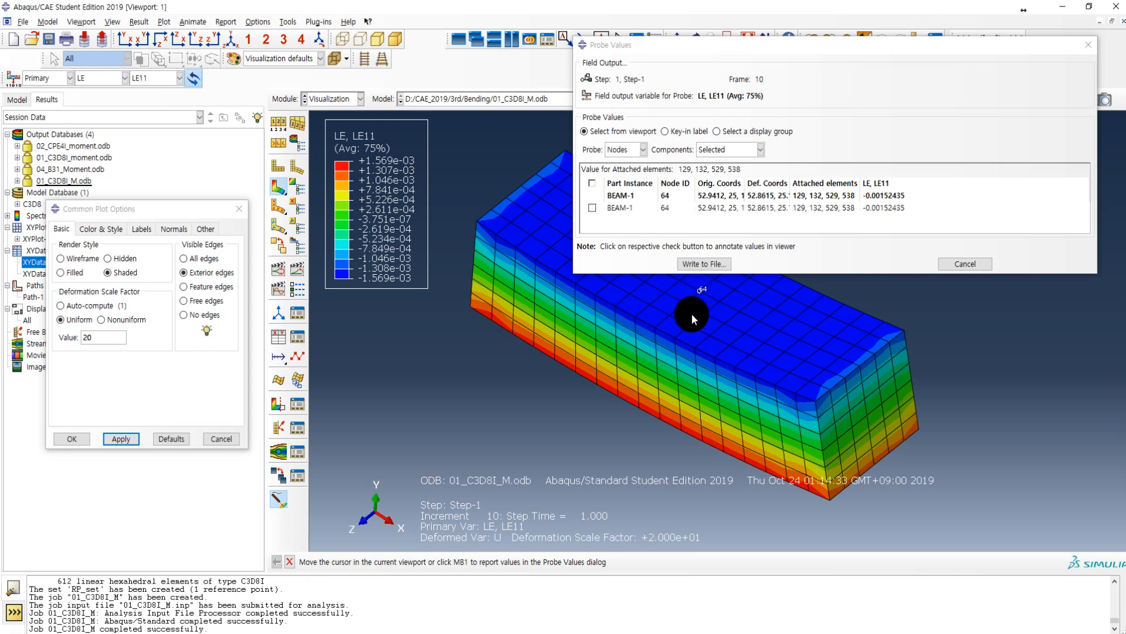
pyautogui.keyDown('ctrl'); pyautogui.keyDown('alt'); pyautogui.moveTo(662, 354); pyautogui.dragTo(691, 254); pyautogui.keyUp('alt'); pyautogui.keyUp('ctrl')
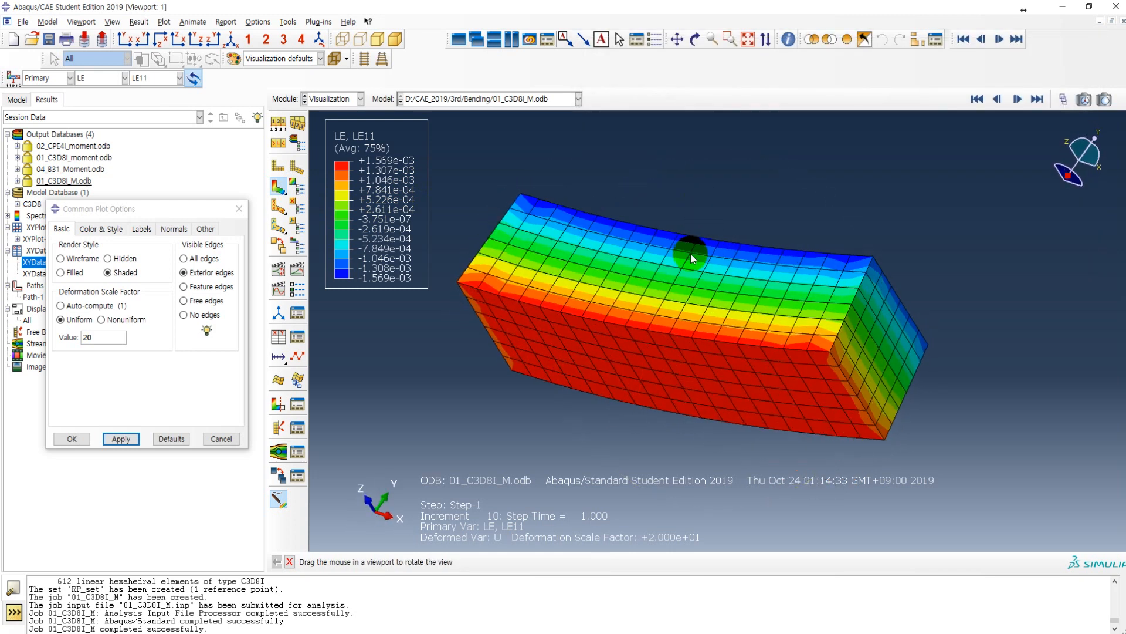
pyautogui.click(653, 368)
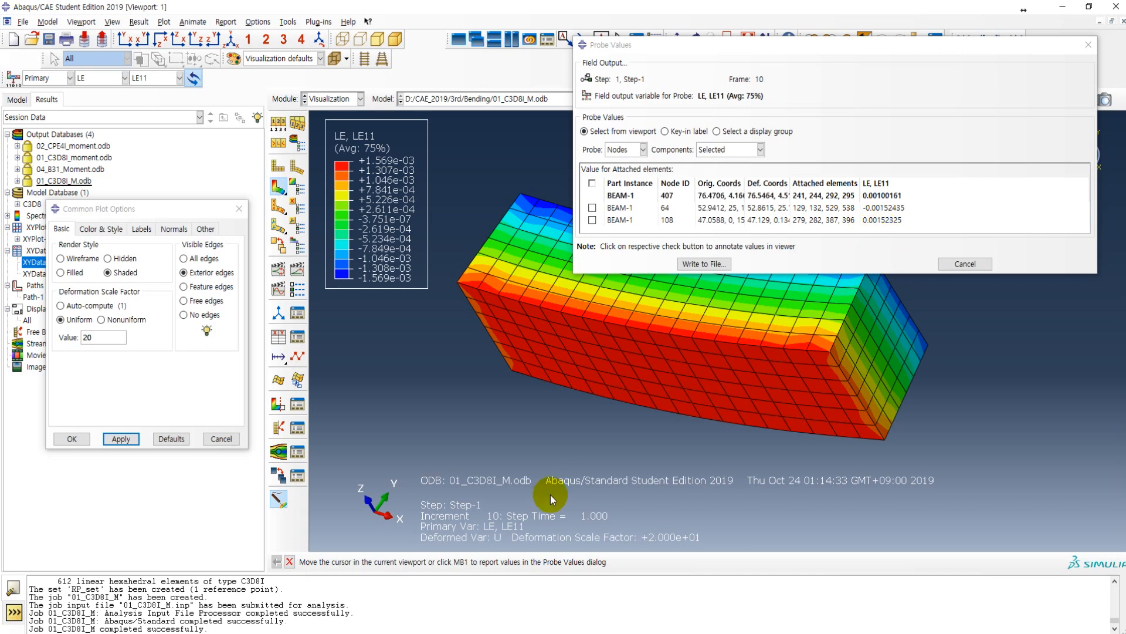
# Step: Check the theoretical strain in the lecture PDF, return to Abaqus/CAE and close the probe without writing the values to a file
pyautogui.click(435, 614)
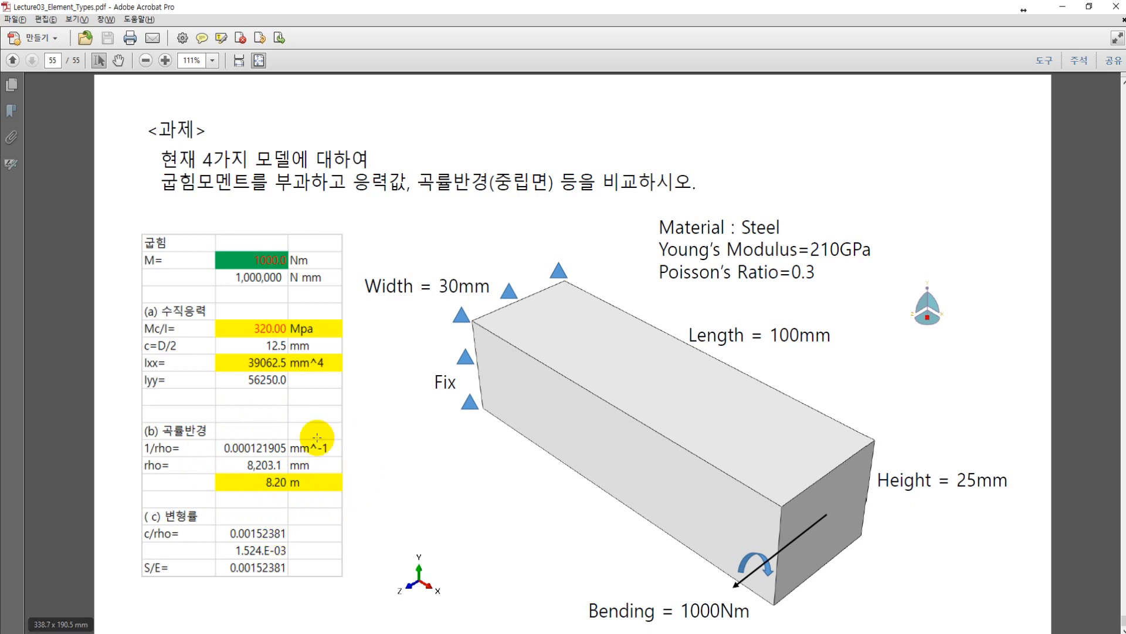
pyautogui.hotkey('alt', 'Tab')
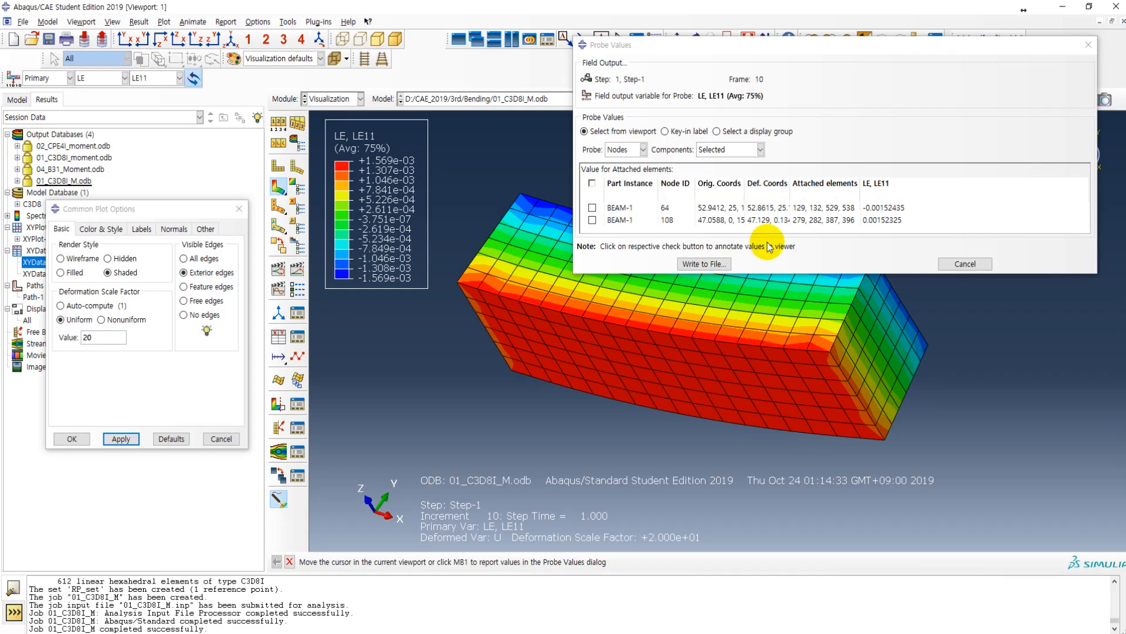
pyautogui.click(966, 264)
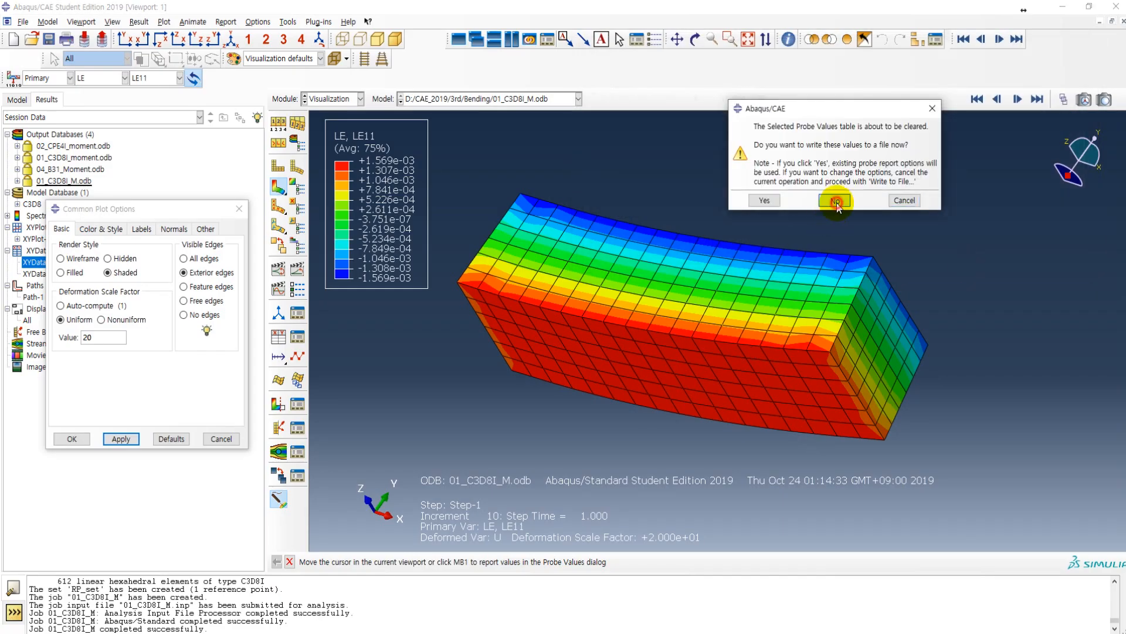
pyautogui.click(836, 202)
# Step: Probe the mid-height node at the beam's fixed end and widen the deformed coordinates column to show all three coordinates
pyautogui.keyDown('ctrl'); pyautogui.keyDown('alt'); pyautogui.moveTo(656, 334); pyautogui.dragTo(678, 316); pyautogui.keyUp('alt'); pyautogui.keyUp('ctrl')
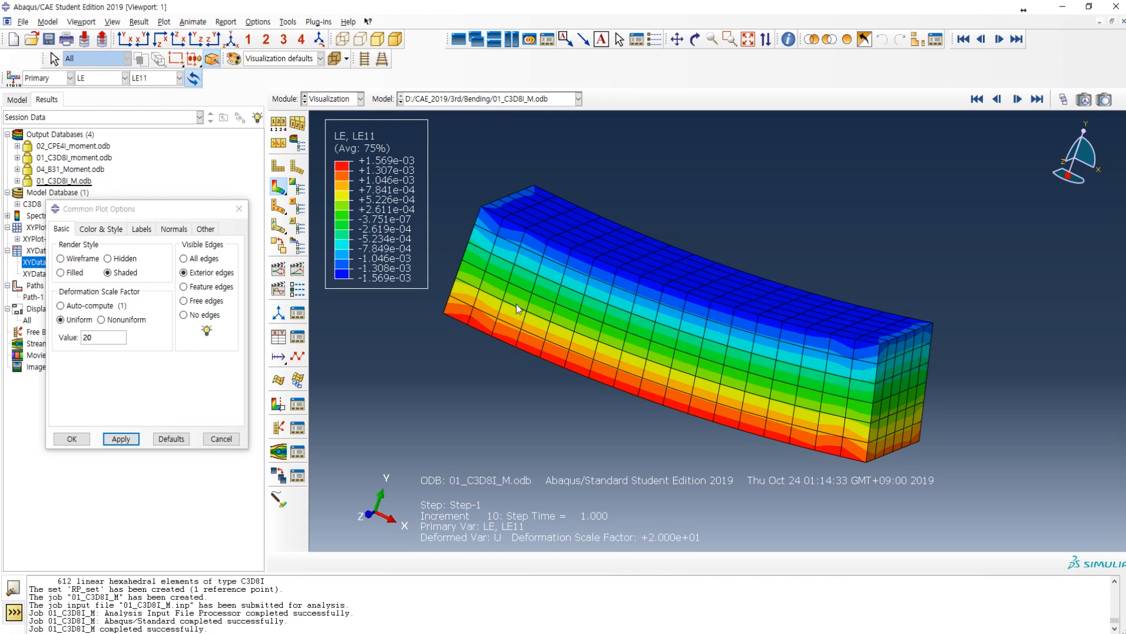
pyautogui.moveTo(741, 371); pyautogui.dragTo(450, 299)
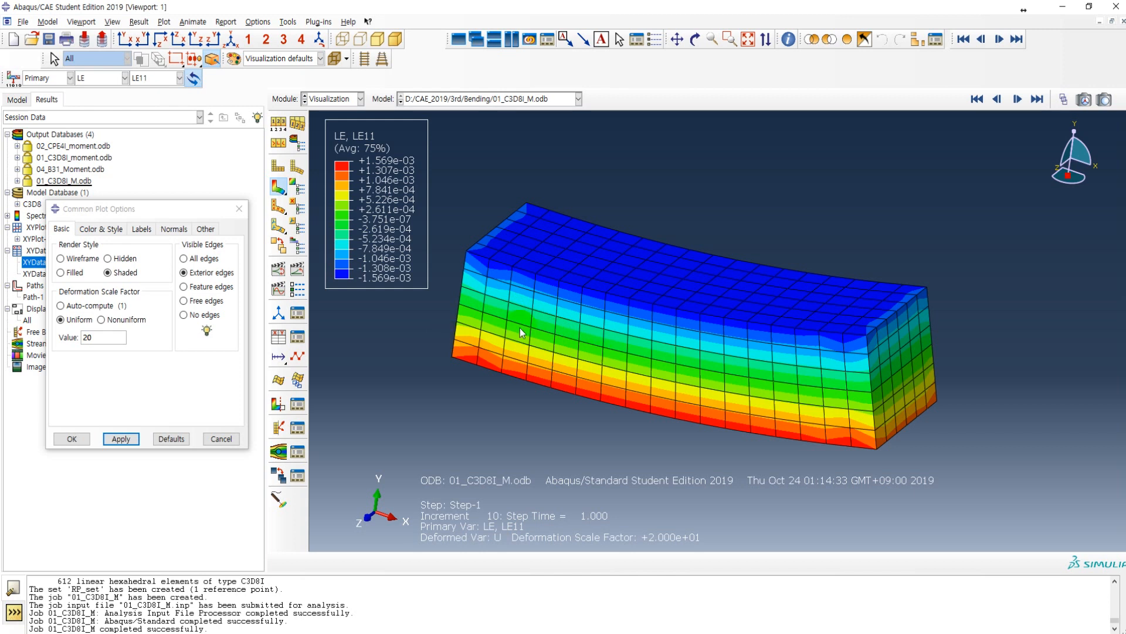
pyautogui.click(279, 497)
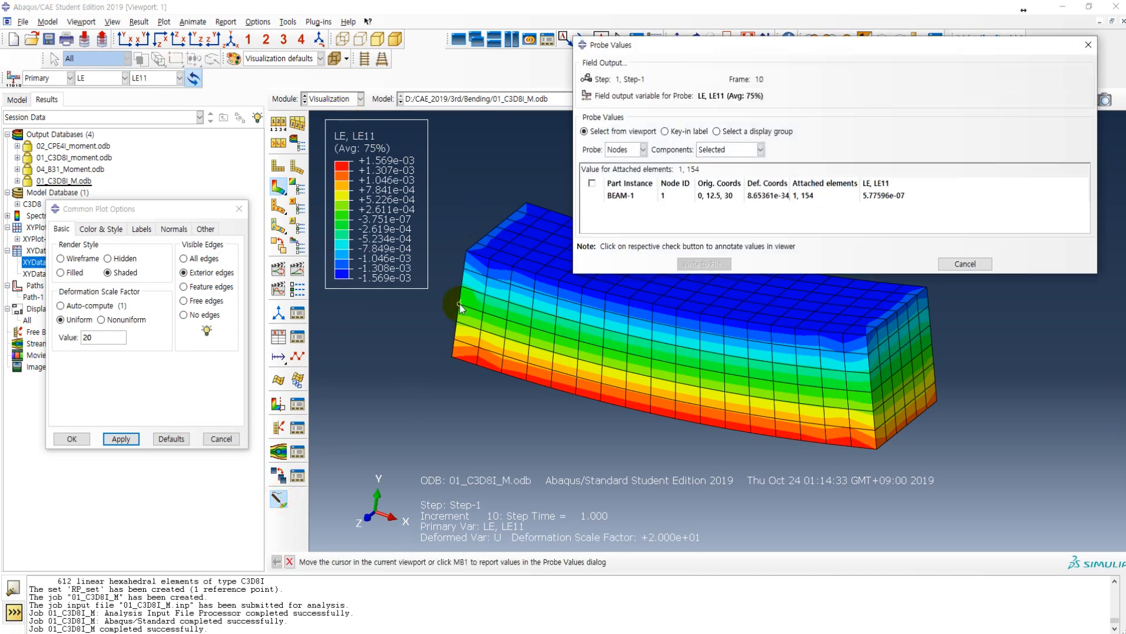
pyautogui.click(460, 307)
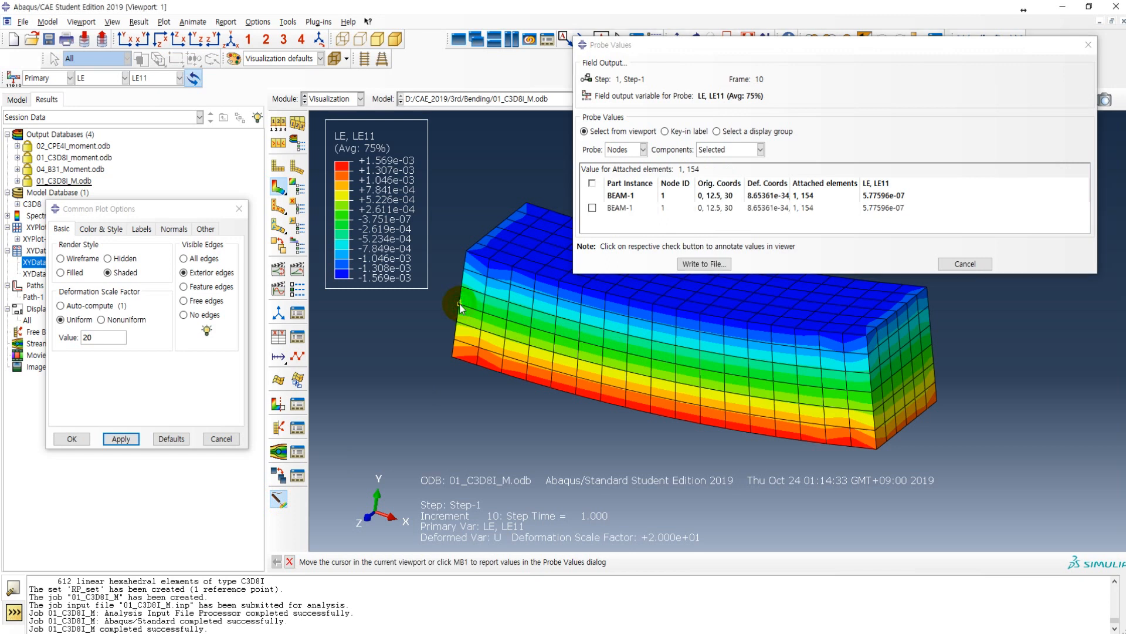
pyautogui.moveTo(790, 183); pyautogui.dragTo(861, 185)
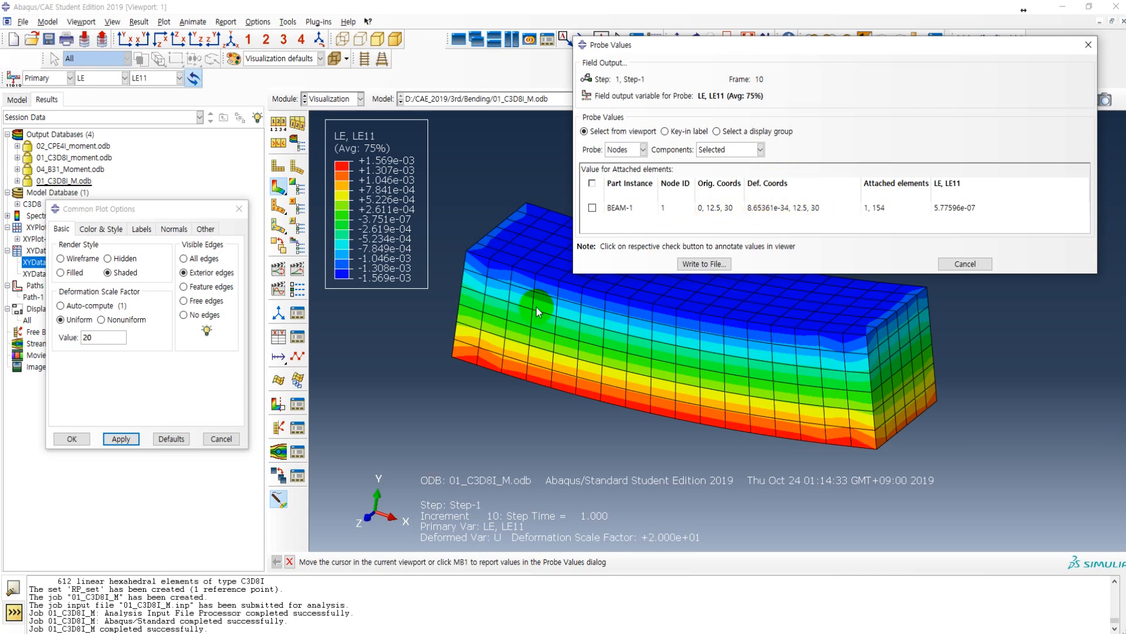
# Step: Overlay the undeformed shape on the deformed contour plot for comparison, and remove the overlay
pyautogui.click(281, 251)
pyautogui.click(279, 167)
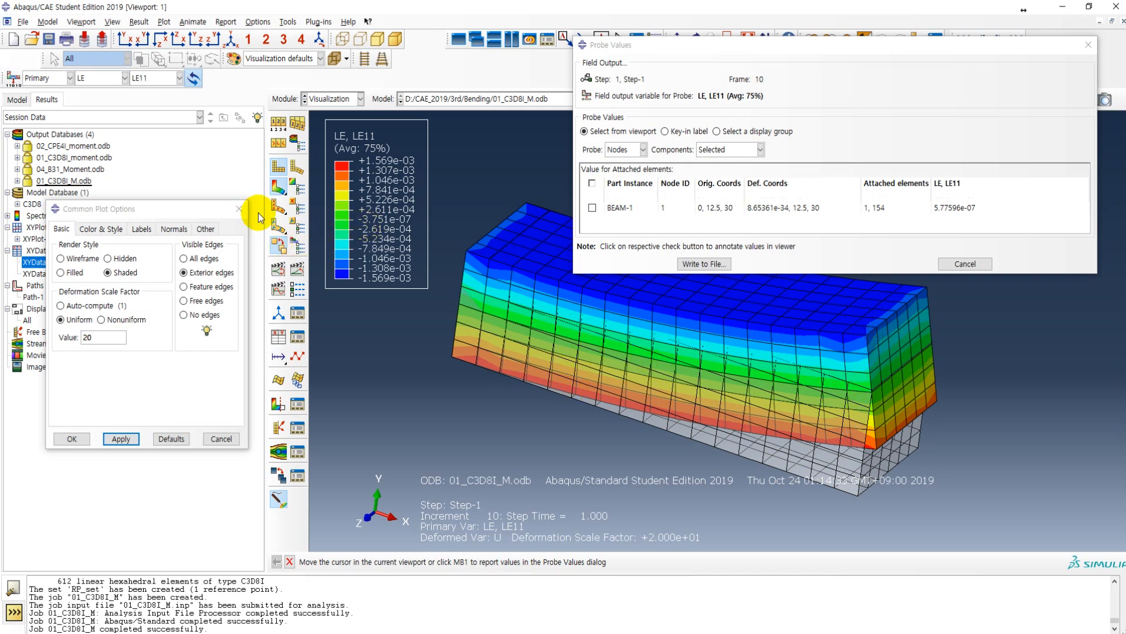
pyautogui.click(280, 169)
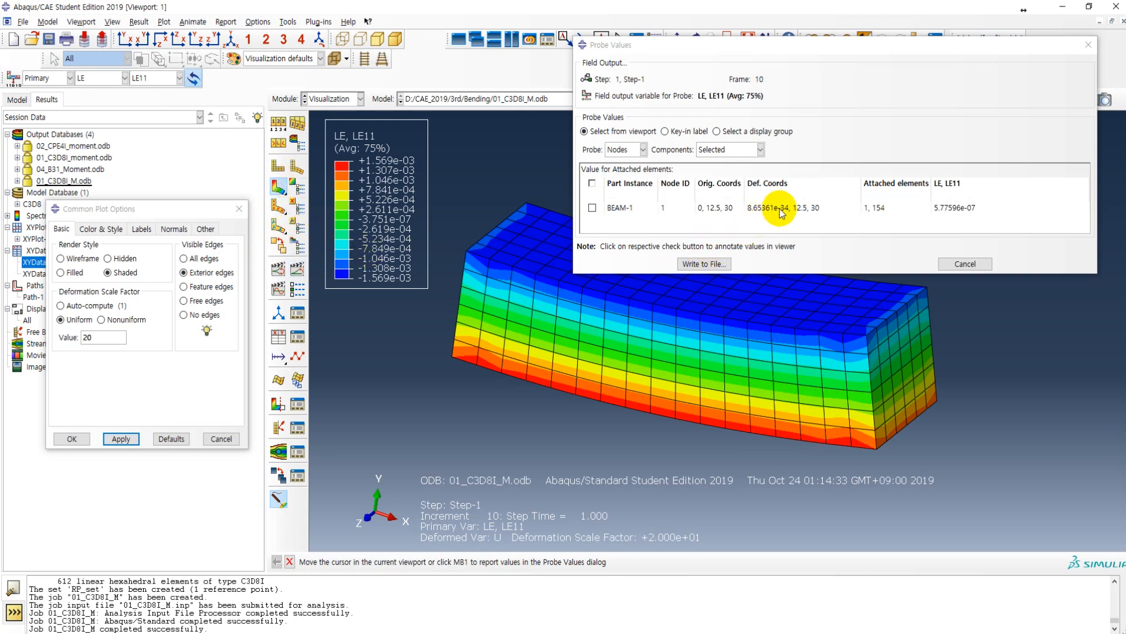
# Step: Probe the mid-height nodes near mid-length and at the free end, and enlarge the probe table to show all rows
pyautogui.click(676, 379)
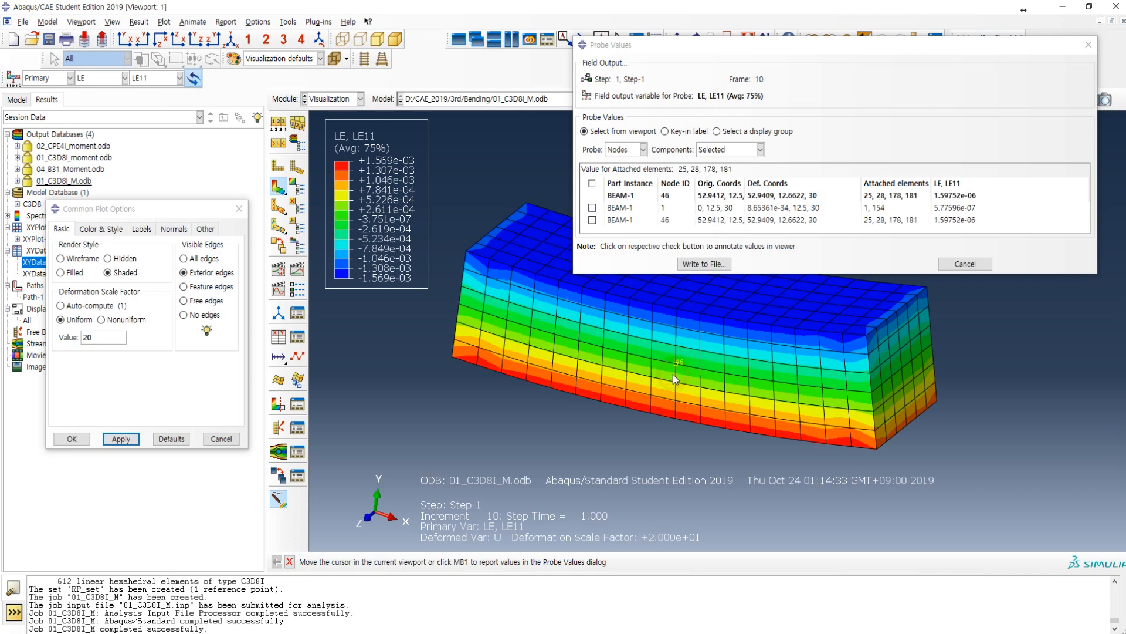
pyautogui.click(873, 402)
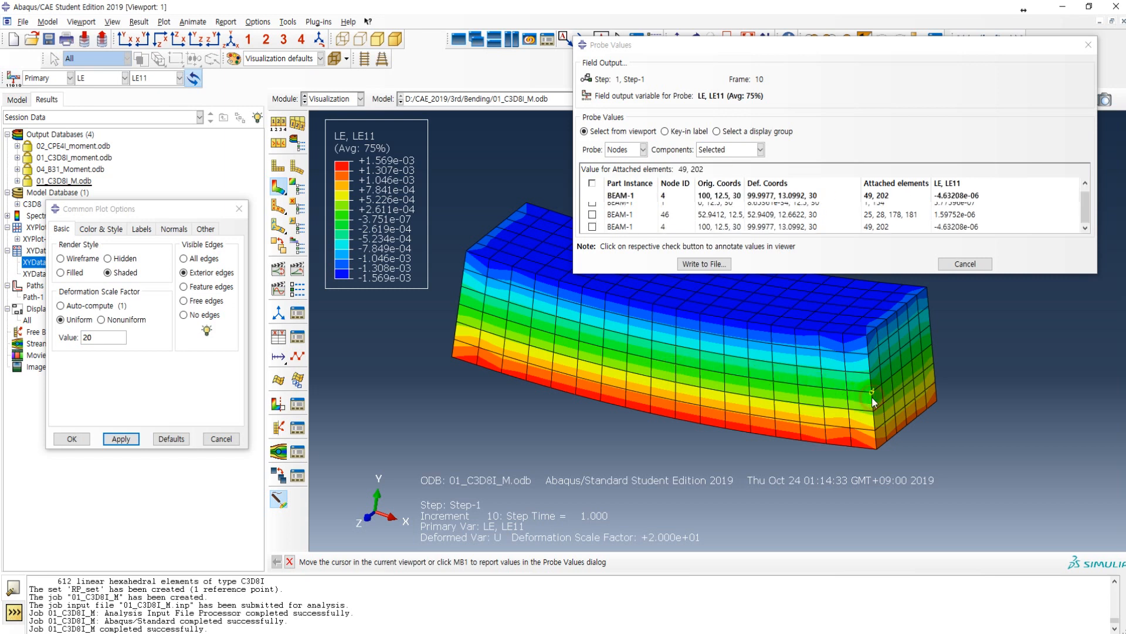
pyautogui.moveTo(801, 274); pyautogui.dragTo(801, 311)
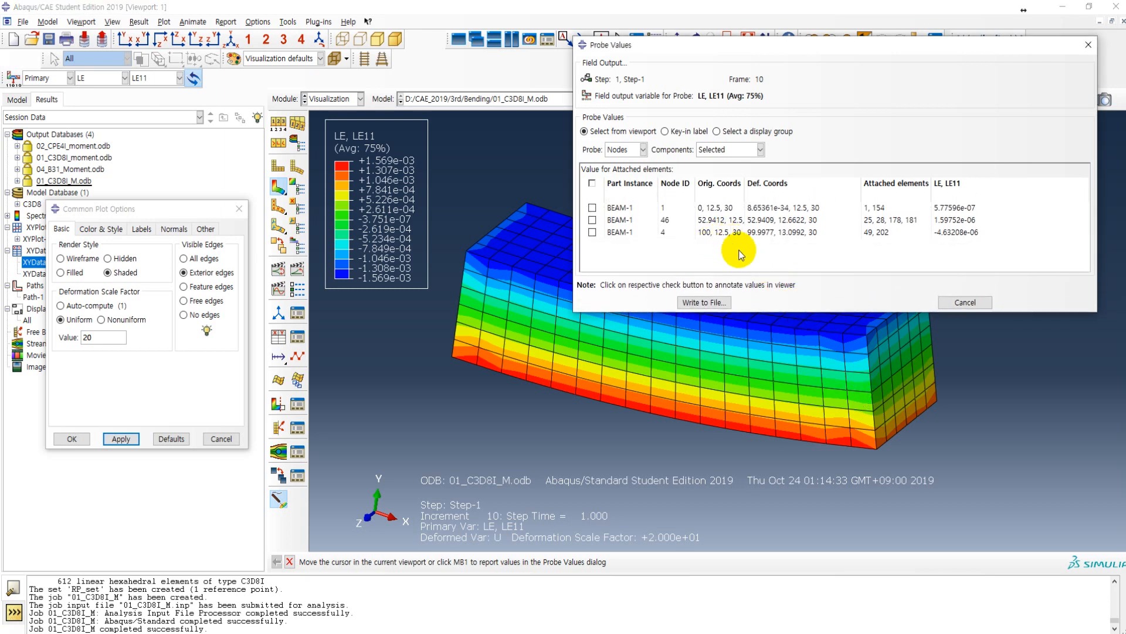
# Step: Examine the deformed coordinates of the three probed mid-height nodes, comparing the fixed-end, mid-length and free-end rows
pyautogui.click(767, 234)
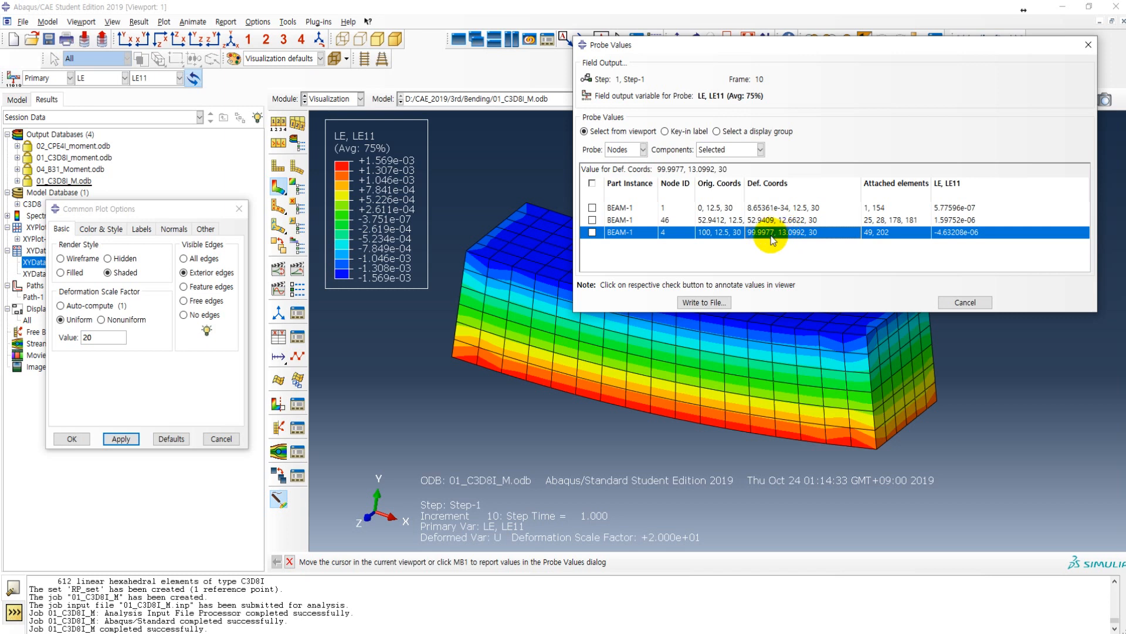
pyautogui.click(802, 220)
pyautogui.click(799, 209)
pyautogui.click(796, 220)
pyautogui.click(793, 233)
pyautogui.click(794, 220)
pyautogui.click(797, 208)
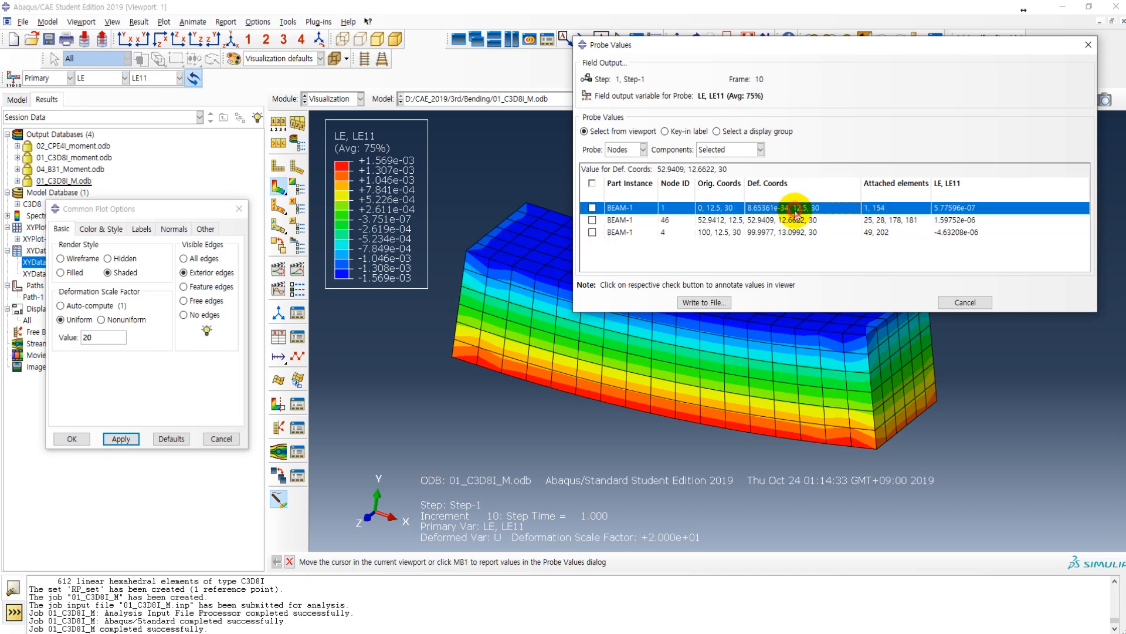
pyautogui.click(795, 221)
pyautogui.click(794, 232)
pyautogui.click(792, 222)
pyautogui.click(797, 208)
pyautogui.click(794, 221)
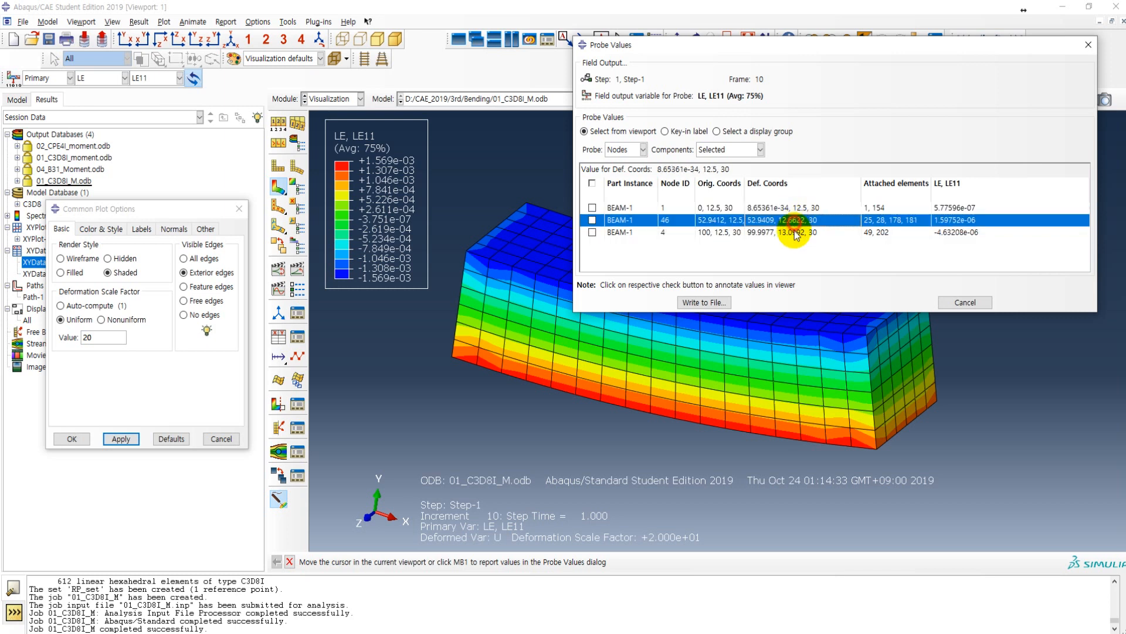
pyautogui.click(793, 232)
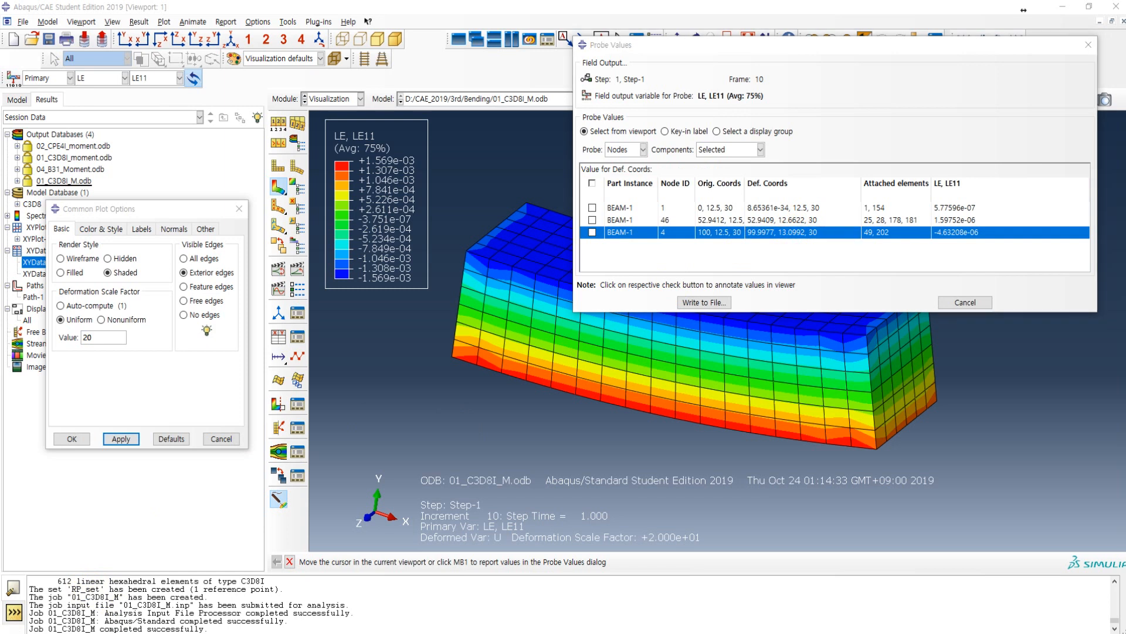
# Step: Switch to the Excel worksheet and enter the fixed-end node's deformed coordinates 0, 12.5 and 30 in cells F3 to H3
pyautogui.moveTo(0, 83); pyautogui.dragTo(690, 269)
pyautogui.click(565, 420)
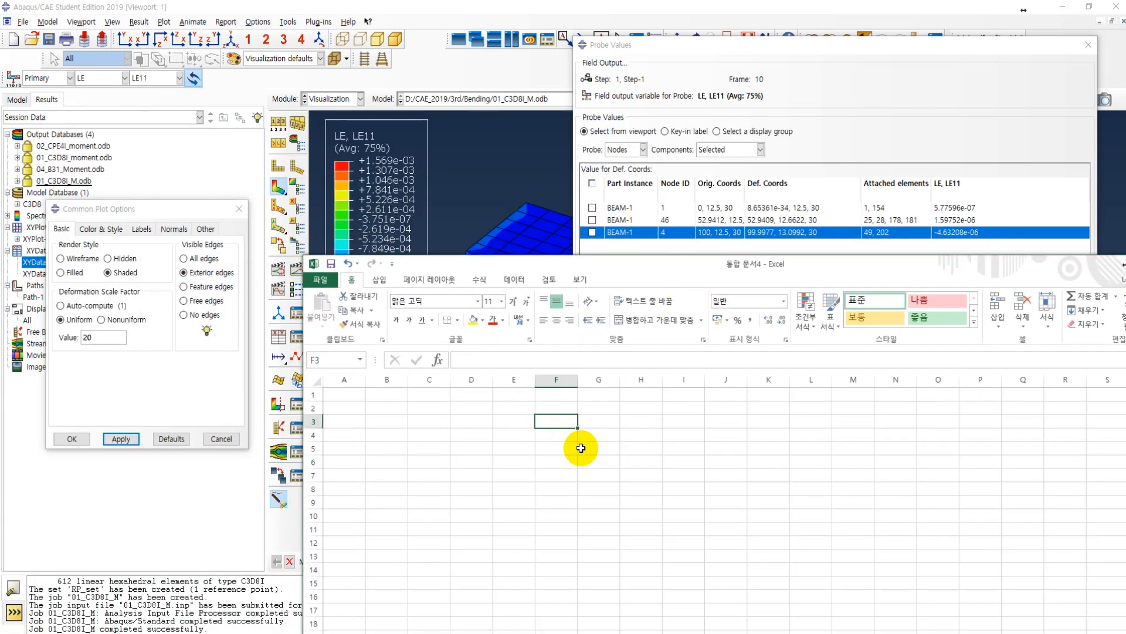
pyautogui.write('0')
pyautogui.press('Tab')
pyautogui.write('12.5')
pyautogui.press('Tab')
pyautogui.write('30')
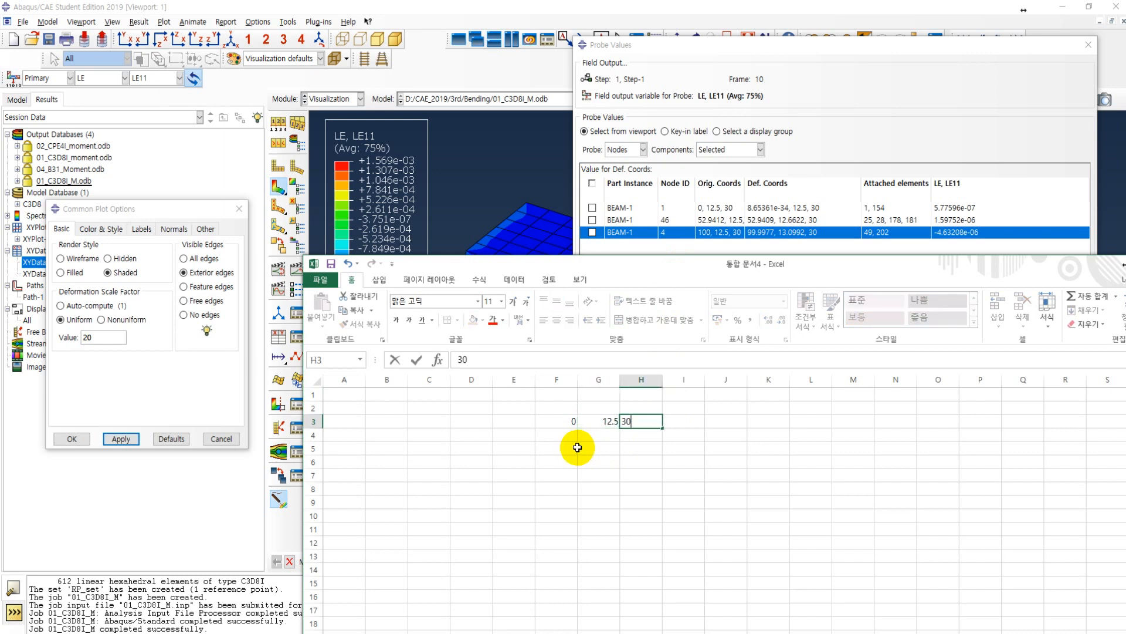
pyautogui.press('Return')
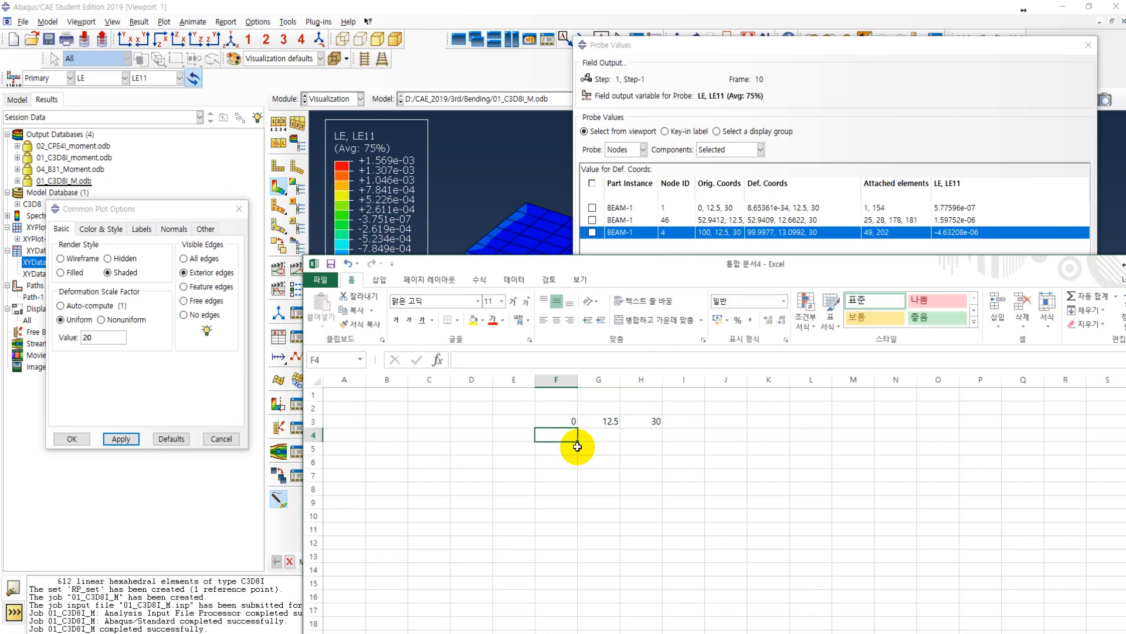
# Step: Enter the mid-length node's deformed coordinates 52.9409, 12.6622 and 30 in cells F4 to H4
pyautogui.write('52.')
pyautogui.press('Tab')
pyautogui.write('12')
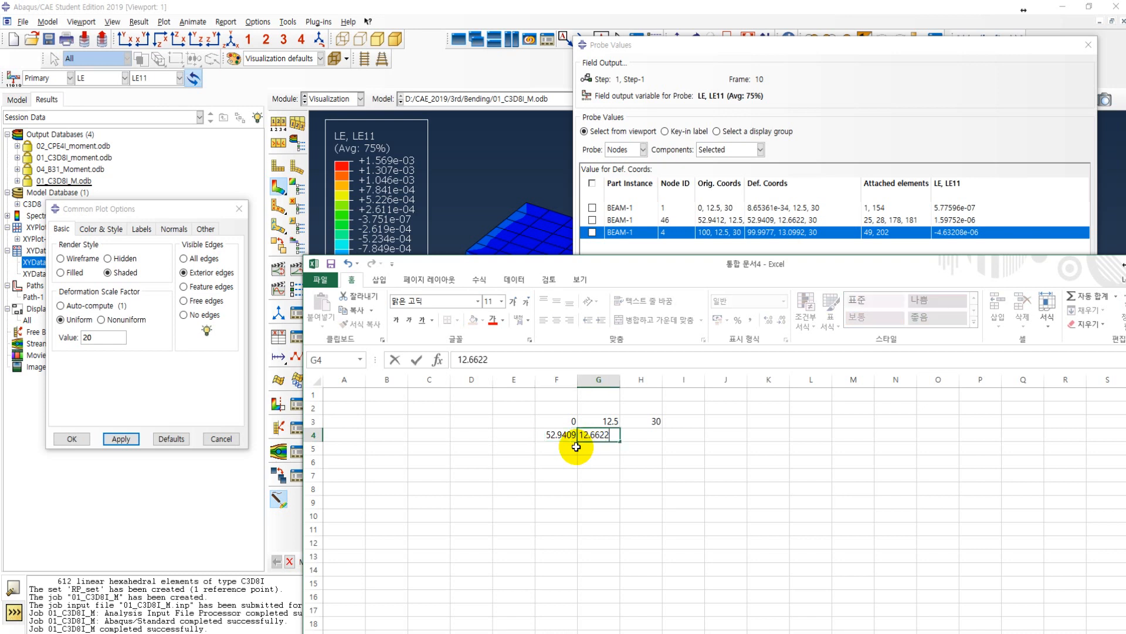
pyautogui.press('Tab')
pyautogui.write('30')
pyautogui.press('Return')
# Step: Enter the free-end node's deformed coordinates 99.9977, 13.0992 and 30 in cells F5 to H5, and move the worksheet window clear of the probe table
pyautogui.click(576, 448)
pyautogui.write('99.')
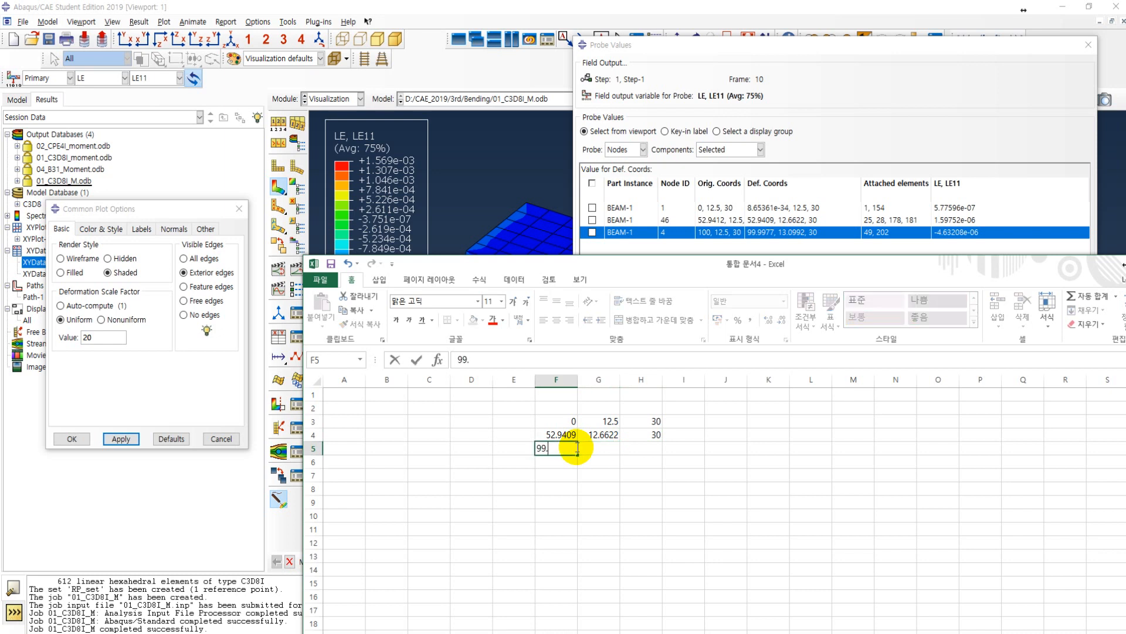
pyautogui.write('9977')
pyautogui.press('Tab')
pyautogui.write('13')
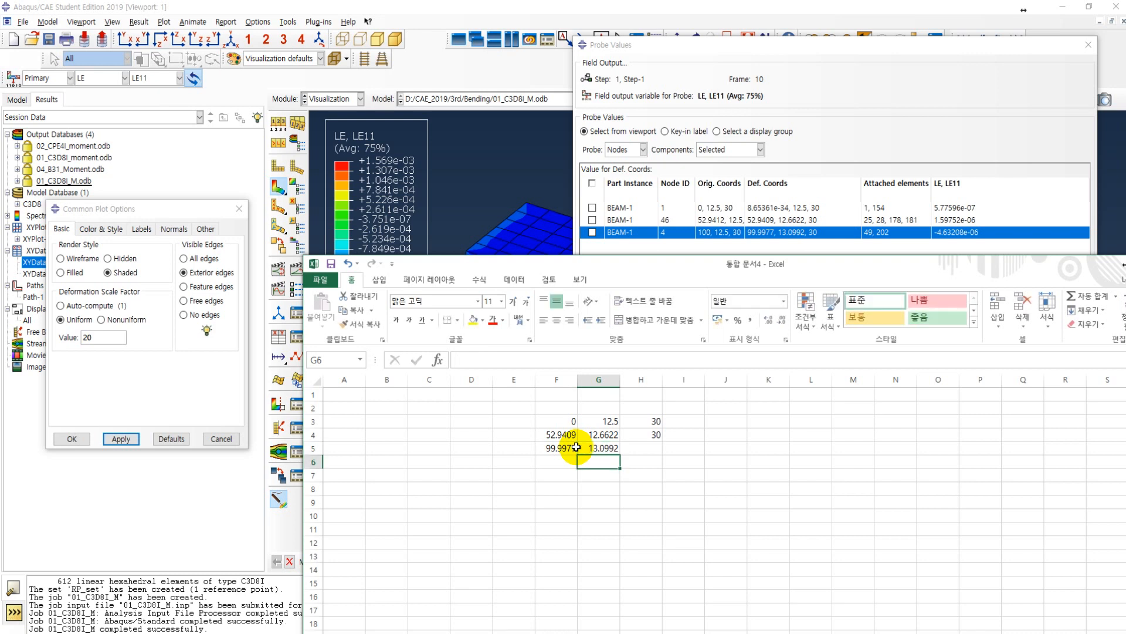
pyautogui.press('Tab')
pyautogui.write('30')
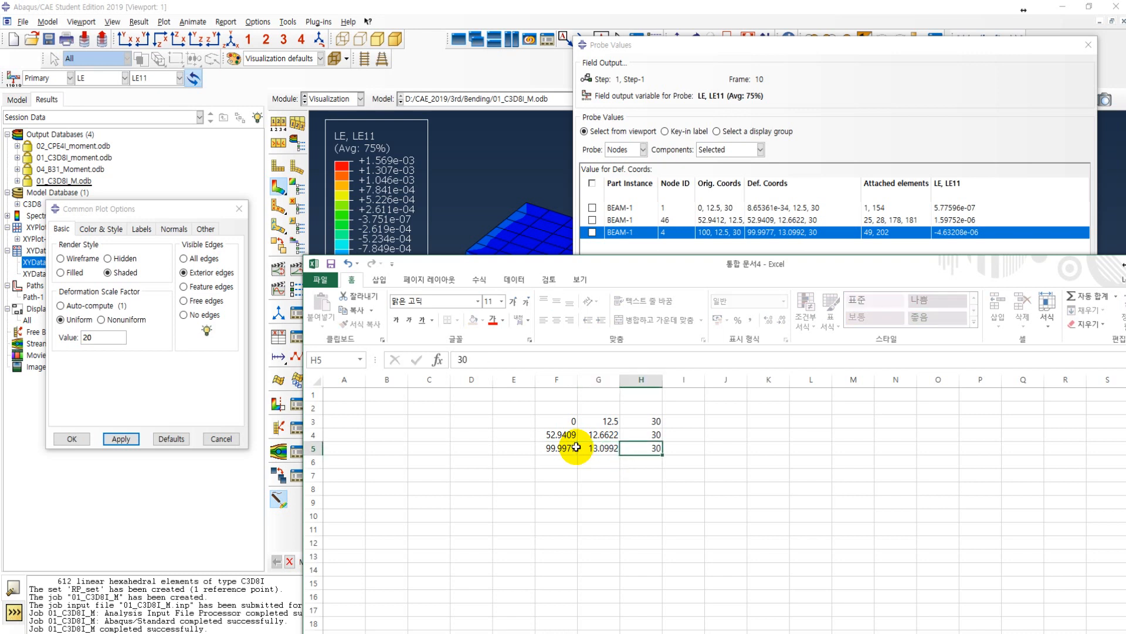
pyautogui.press('Return')
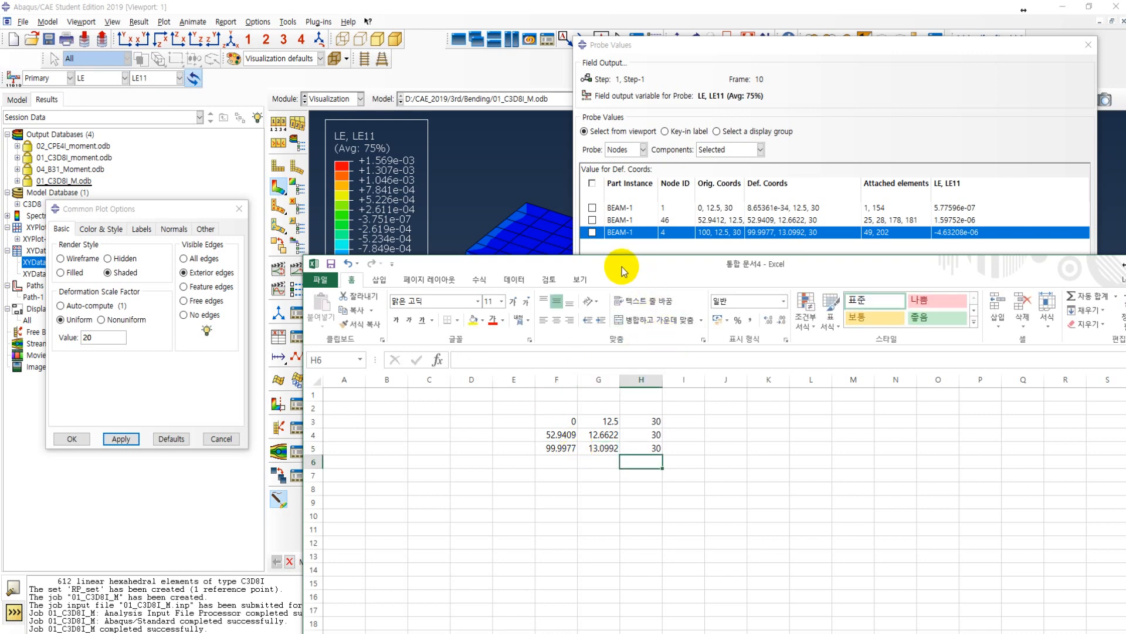
pyautogui.moveTo(623, 269); pyautogui.dragTo(622, 311)
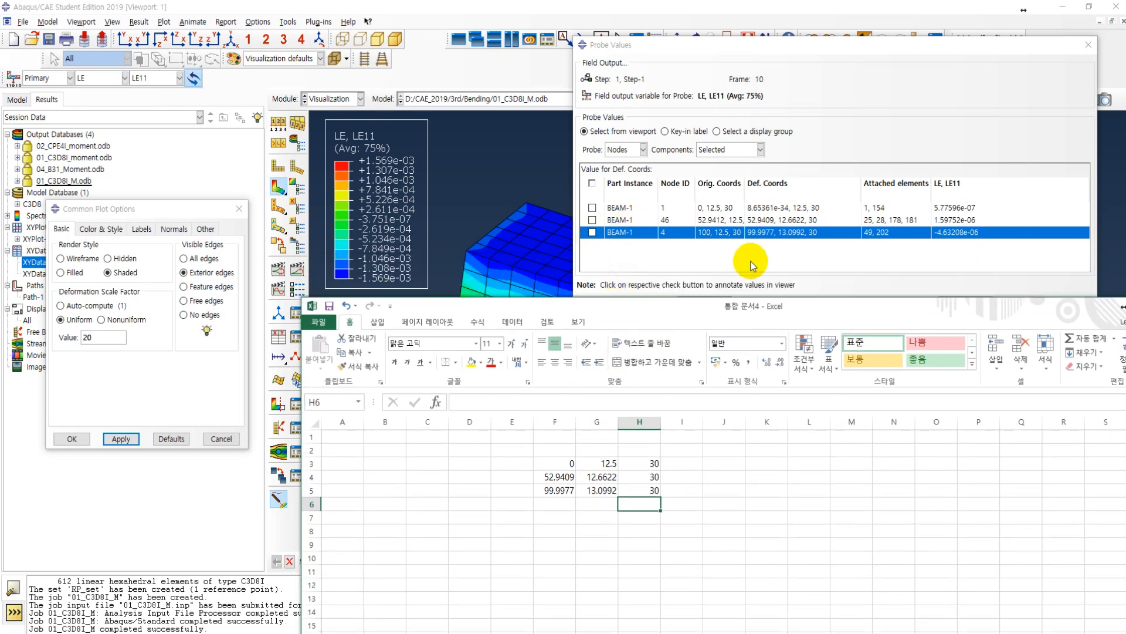
# Step: Return to Abaqus/CAE, select all three probed nodes, and set C3D8I.rpt in the Bending folder as their report file
pyautogui.click(680, 48)
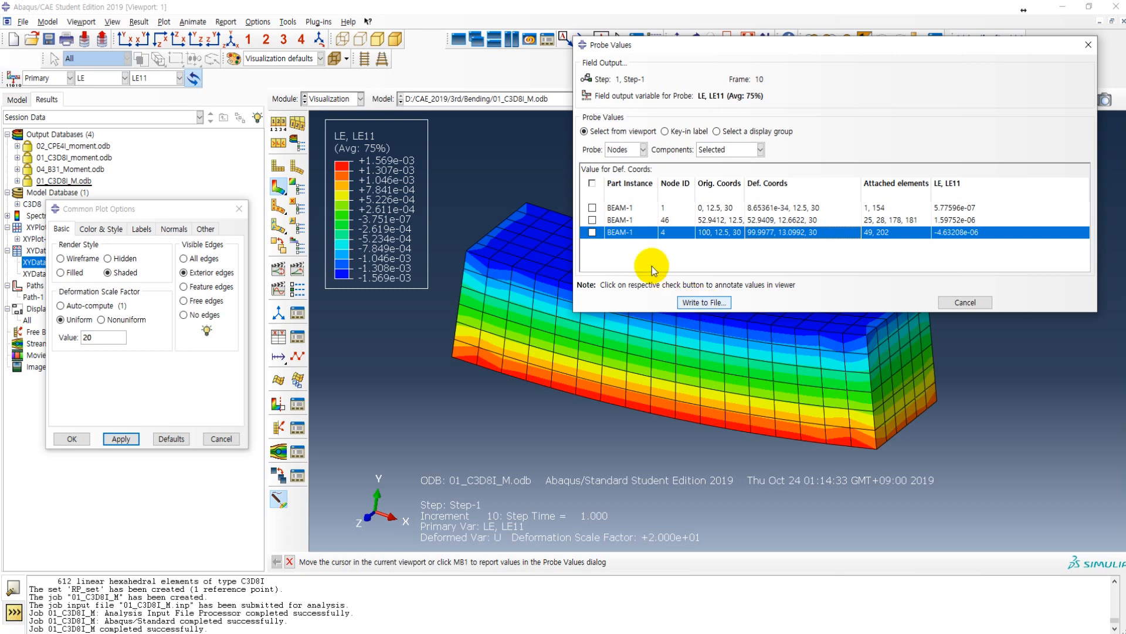
pyautogui.click(592, 183)
pyautogui.click(706, 303)
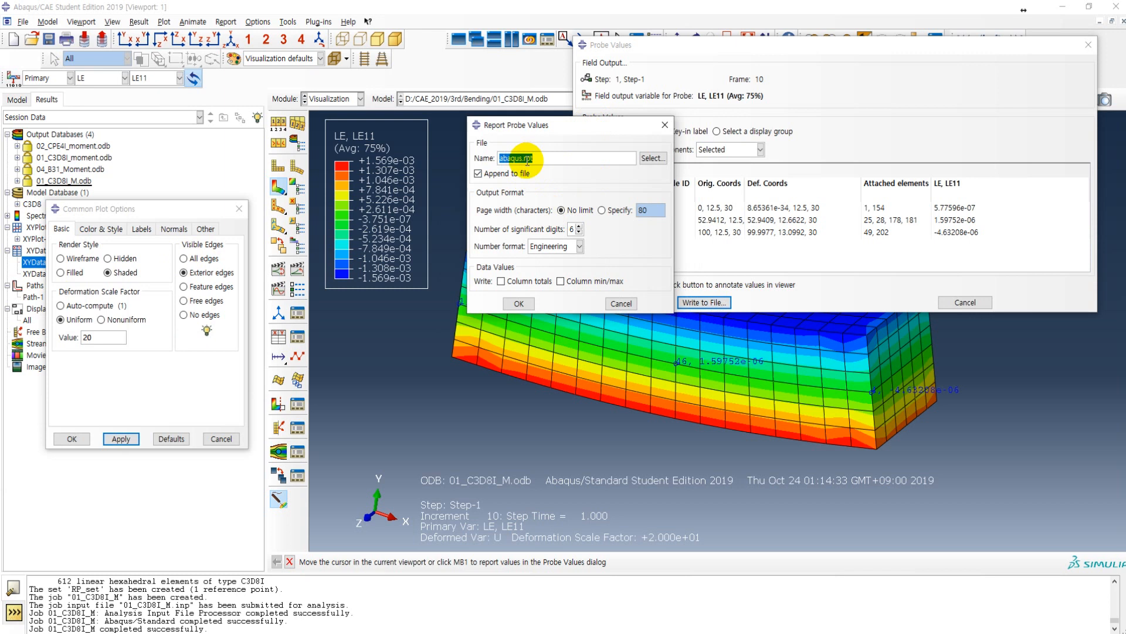
pyautogui.click(640, 160)
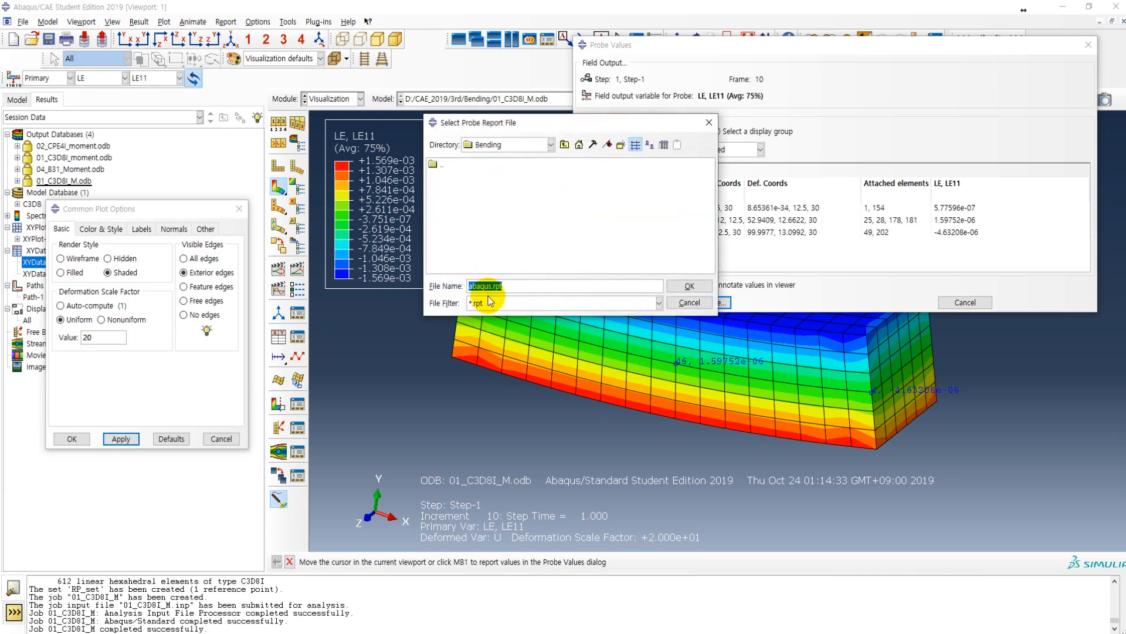
pyautogui.click(660, 302)
pyautogui.click(660, 302)
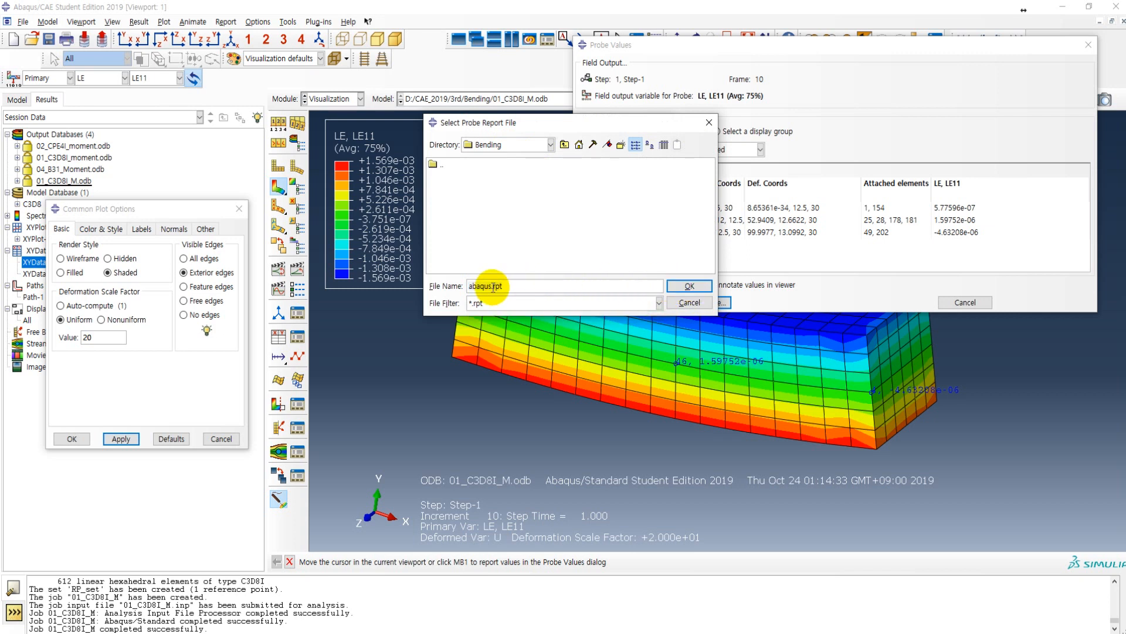
pyautogui.moveTo(493, 287); pyautogui.dragTo(452, 292)
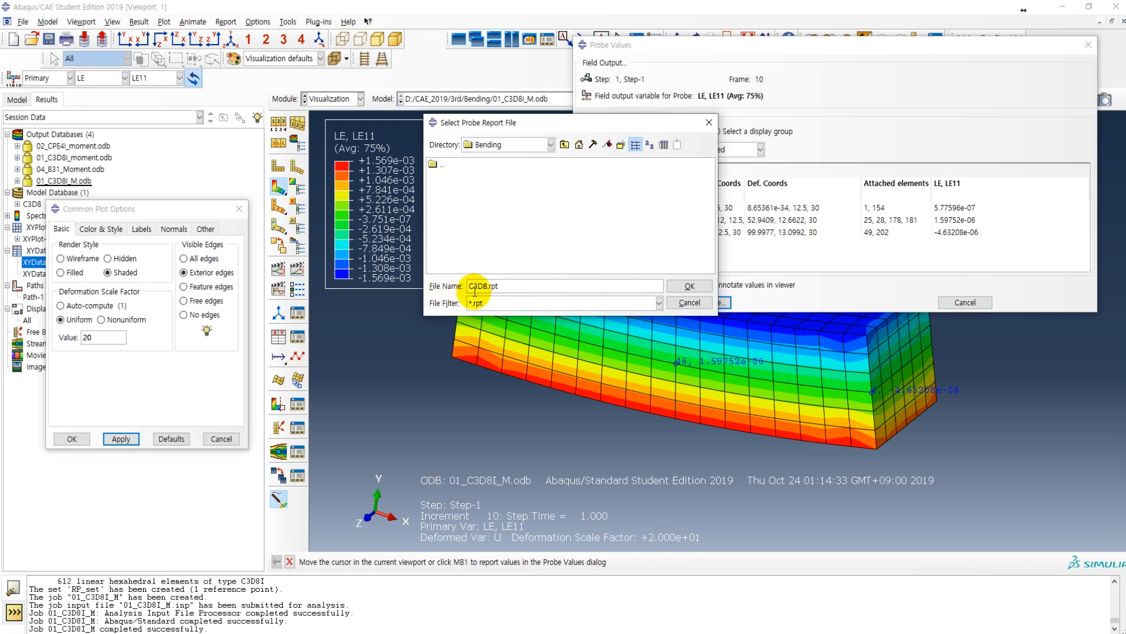
pyautogui.click(690, 286)
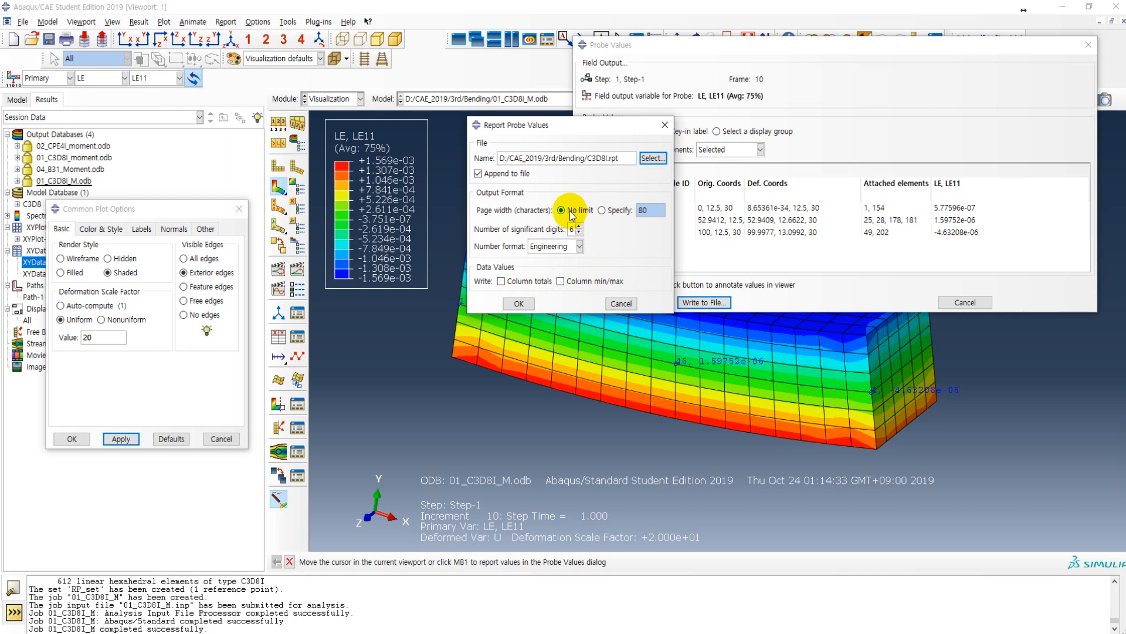
# Step: Write the selected probe values to the report file in the Engineering number format
pyautogui.click(555, 246)
pyautogui.click(549, 272)
pyautogui.click(519, 304)
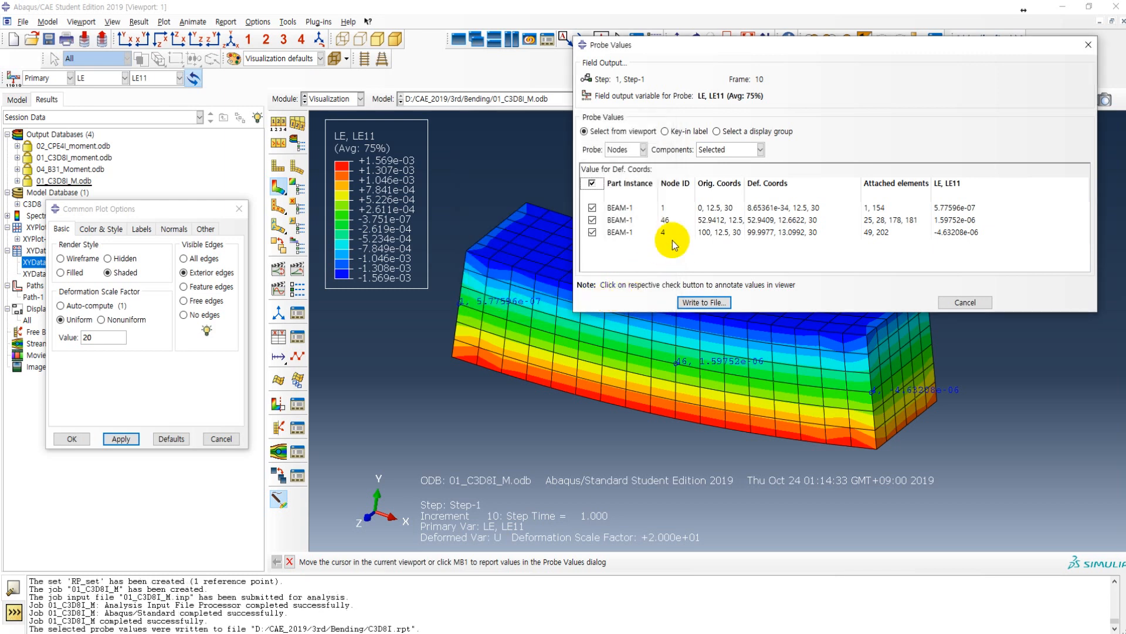
# Step: Switch to File Explorer and open the Bending folder inside the 3rd folder of CAE_2019
pyautogui.click(120, 633)
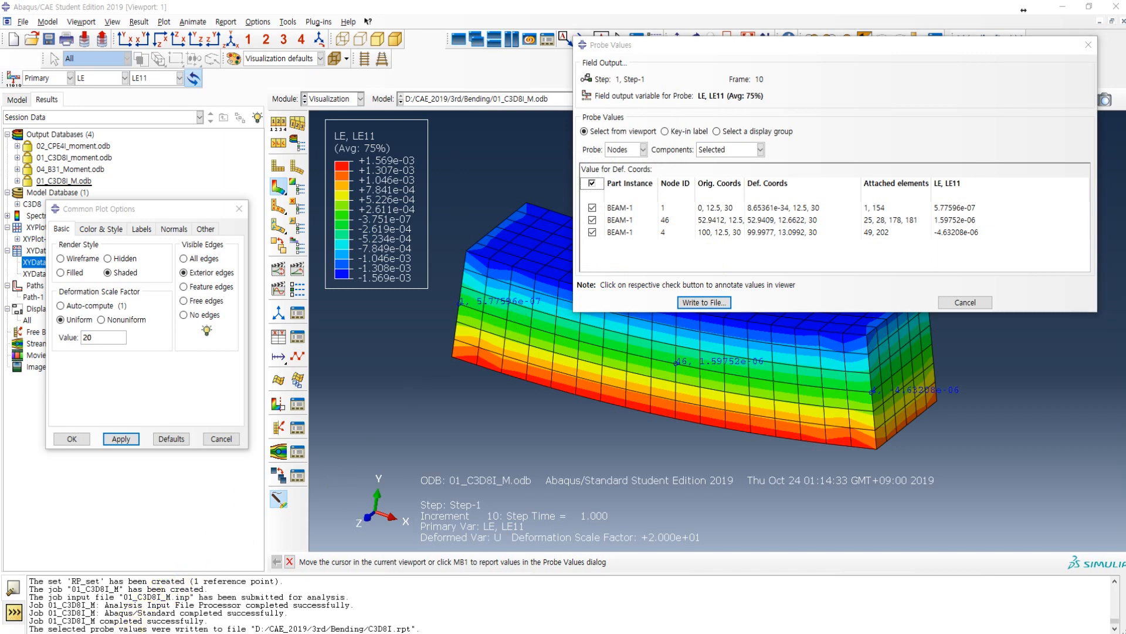
pyautogui.click(167, 591)
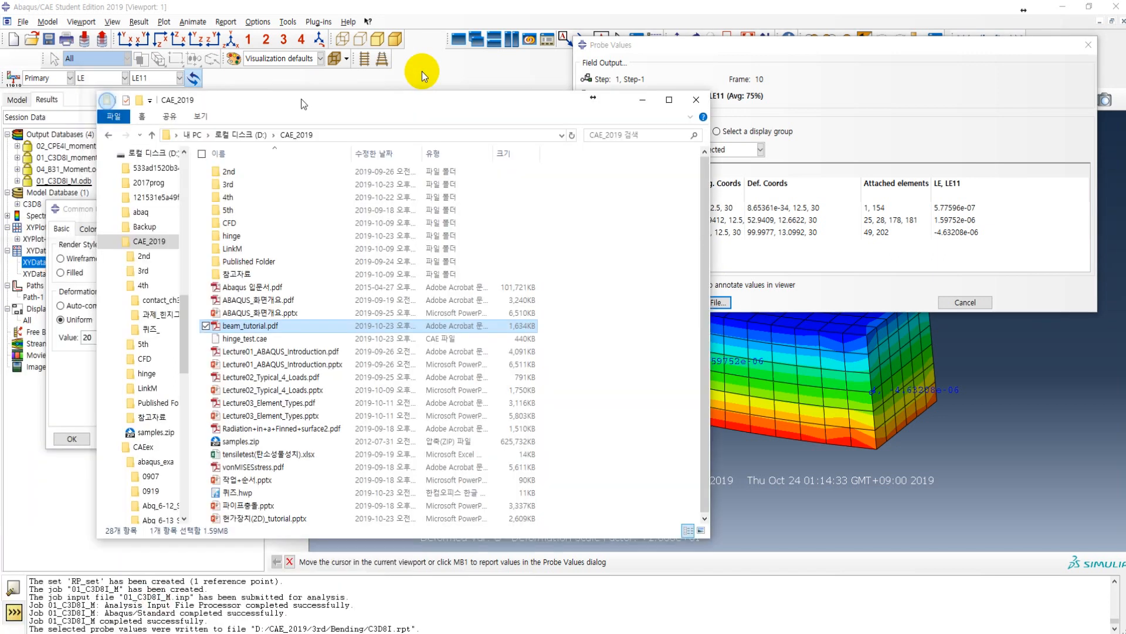
pyautogui.moveTo(422, 71); pyautogui.dragTo(527, 69)
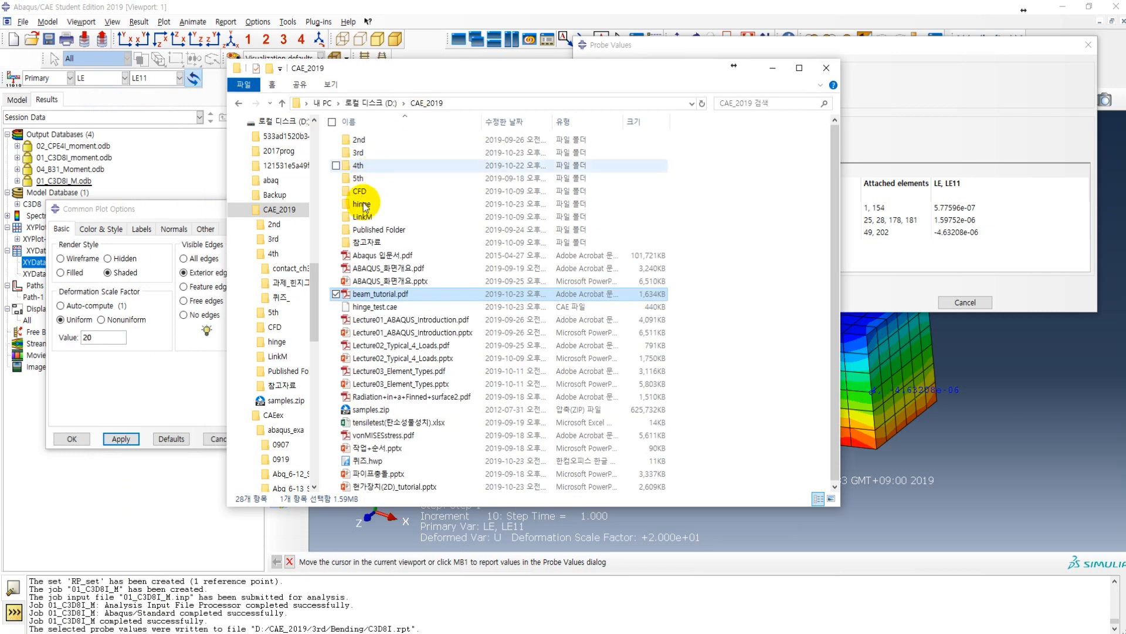
pyautogui.click(367, 154)
pyautogui.doubleClick(370, 154)
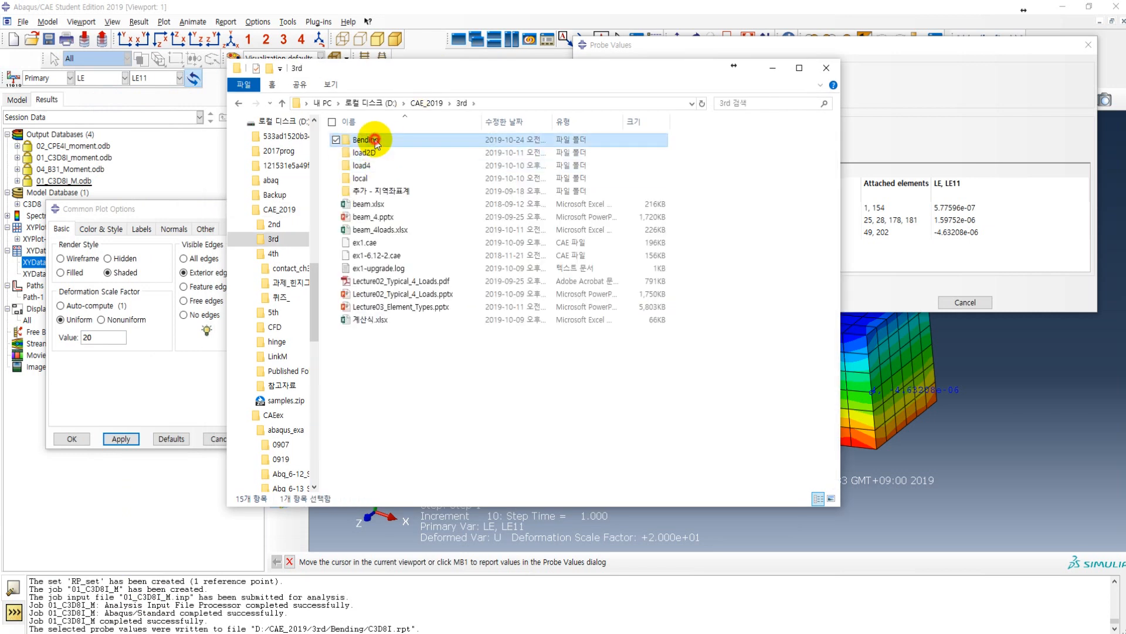
pyautogui.doubleClick(372, 140)
# Step: Find the C3D8I.rpt report in the Bending folder and open it in the text editor
pyautogui.scroll(-15, 409, 293)
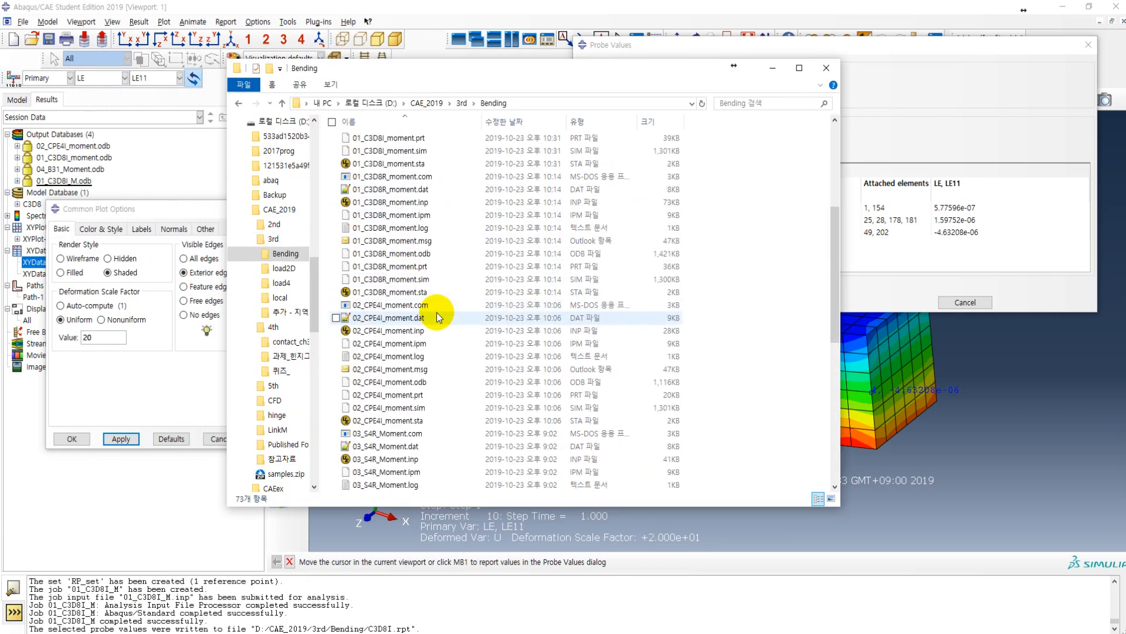
pyautogui.scroll(3, 403, 244)
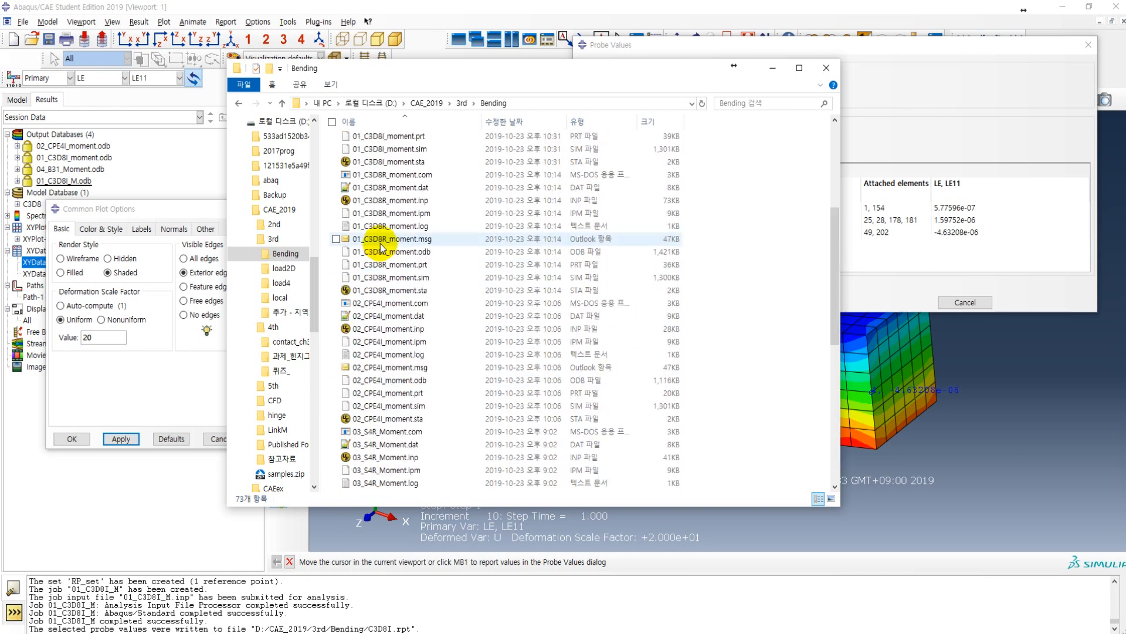
pyautogui.scroll(-3, 414, 367)
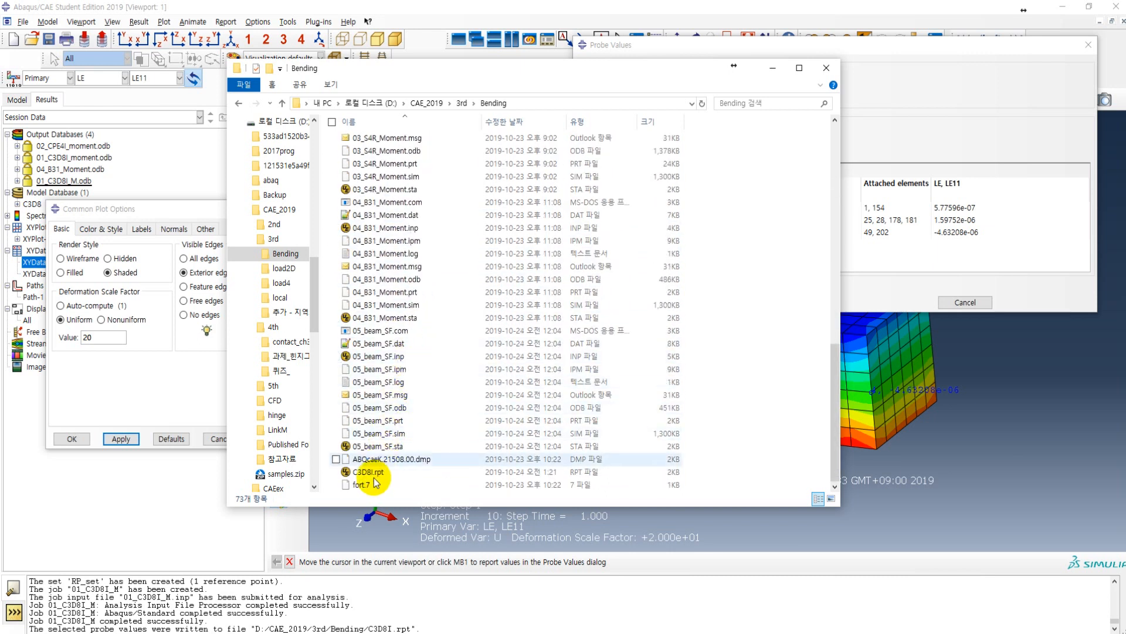
pyautogui.click(399, 473)
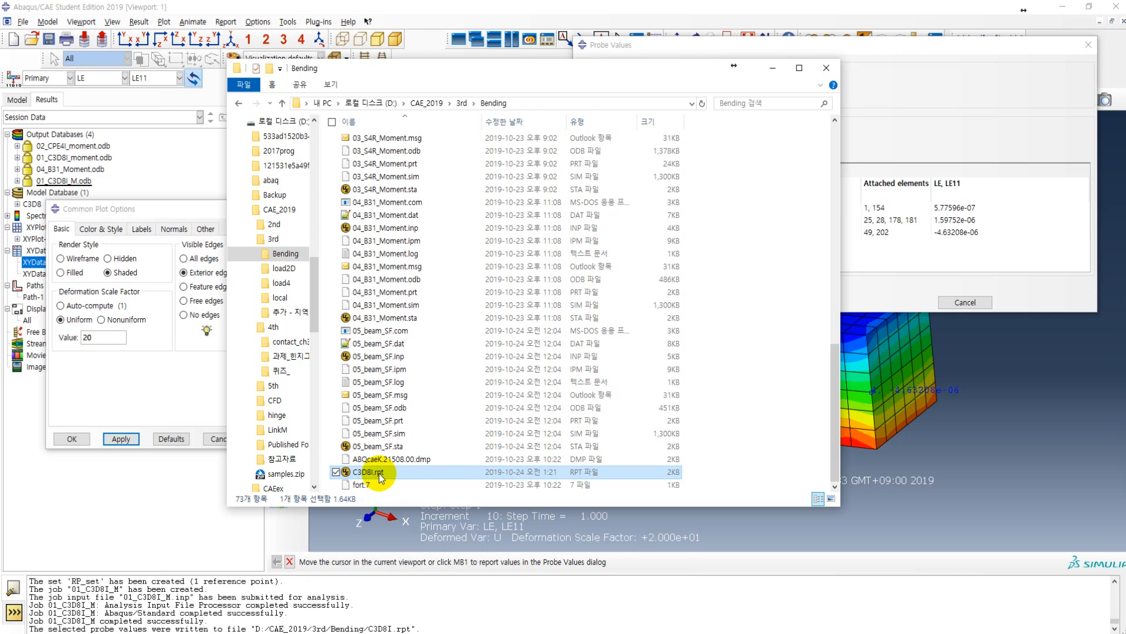
pyautogui.rightClick(379, 473)
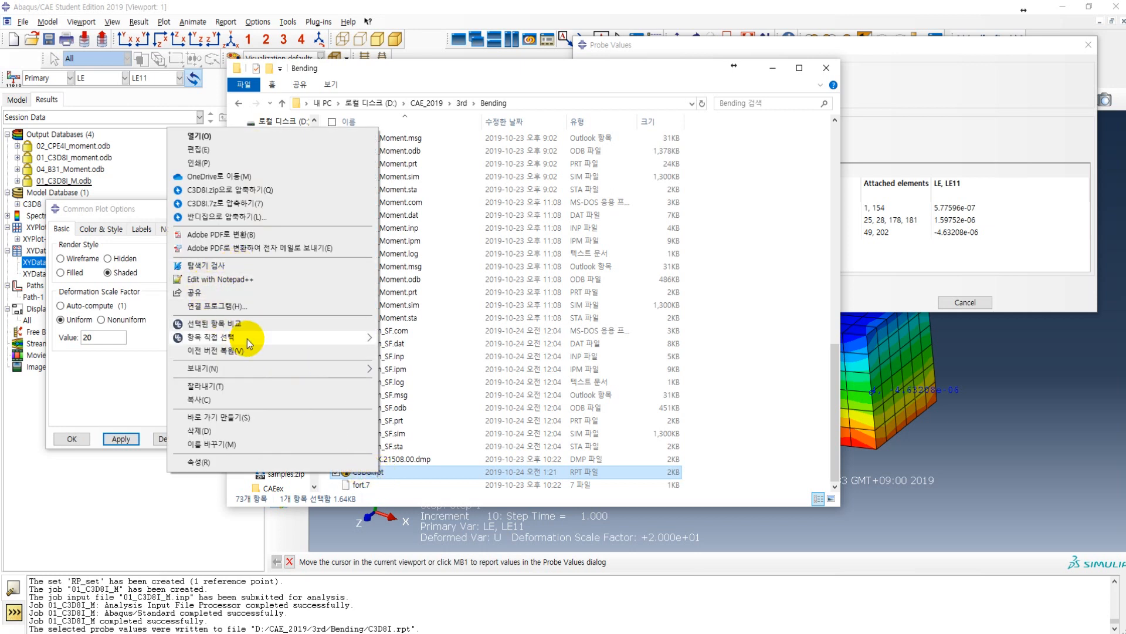
pyautogui.click(210, 149)
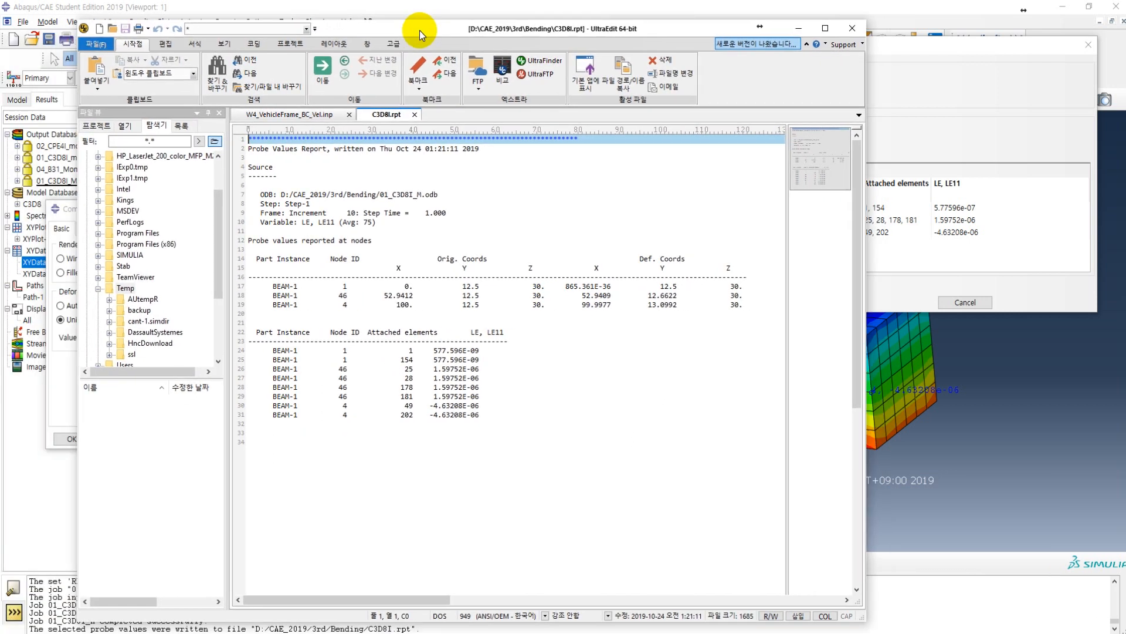
# Step: Examine the deformed coordinates of the three nodes in the probe report, comparing the fixed-end and free-end rows
pyautogui.click(429, 428)
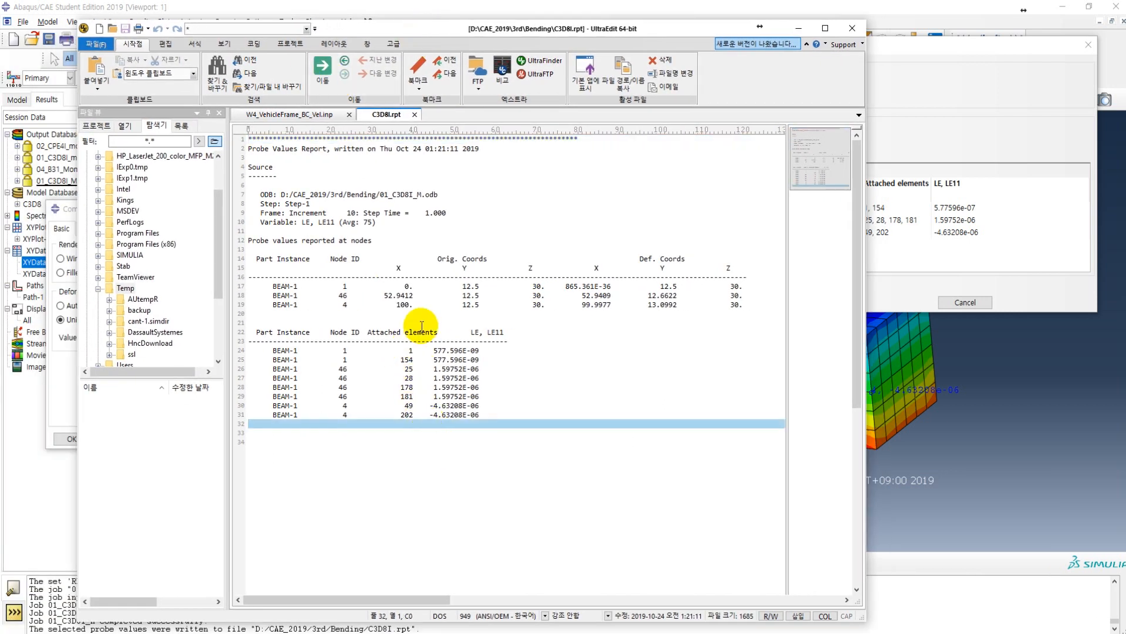
pyautogui.click(428, 260)
pyautogui.moveTo(636, 259); pyautogui.dragTo(703, 259)
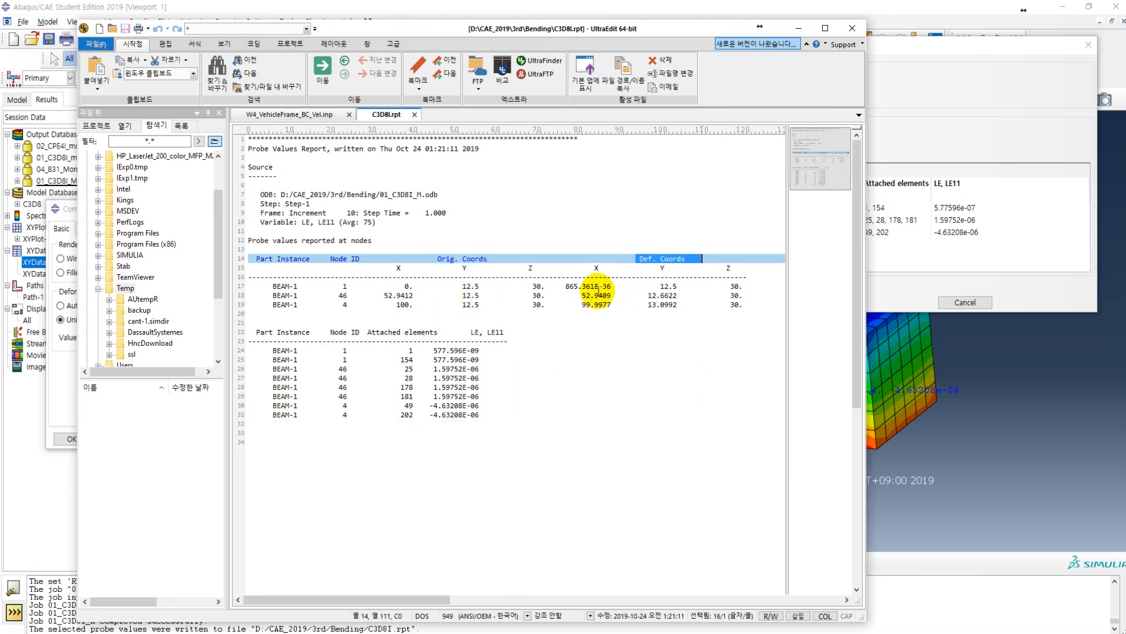
pyautogui.moveTo(566, 286); pyautogui.dragTo(744, 287)
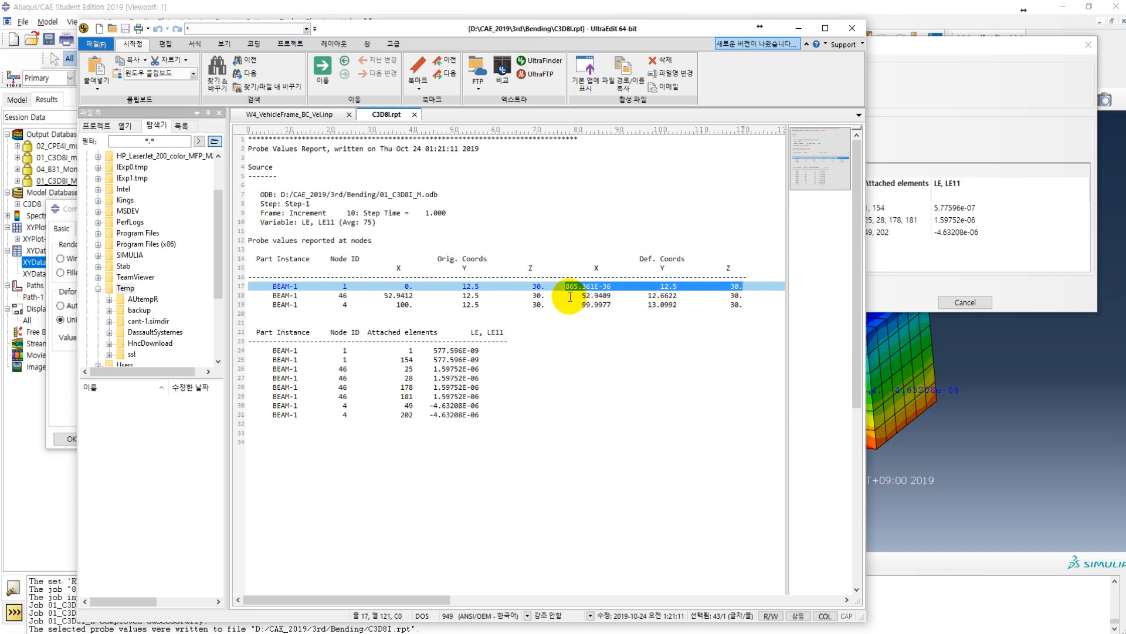
pyautogui.moveTo(575, 305); pyautogui.dragTo(762, 305)
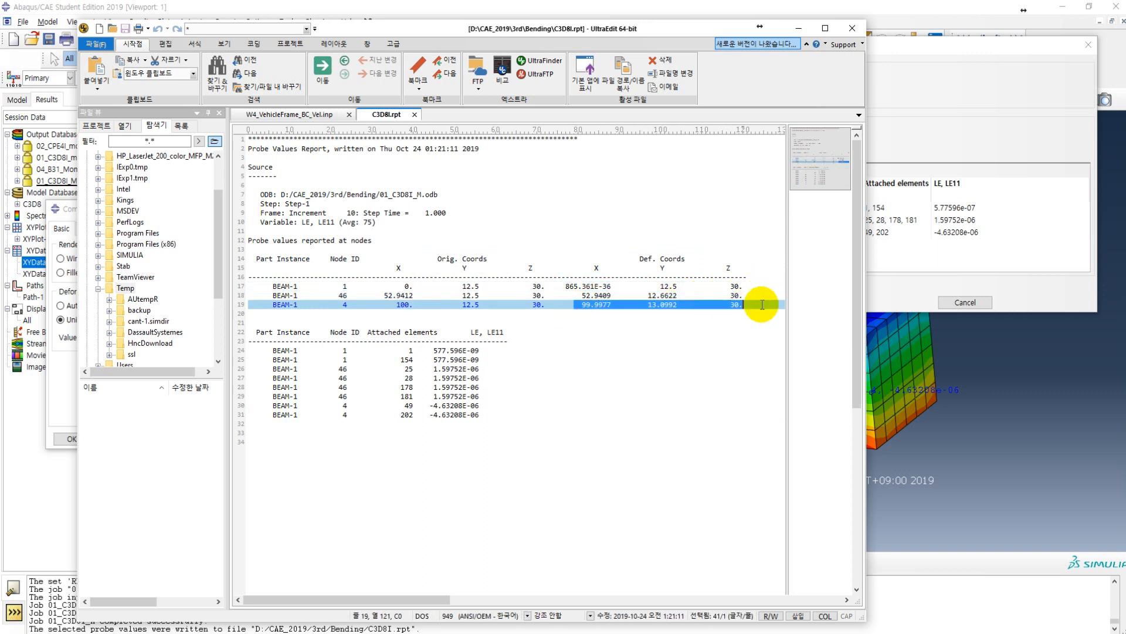
pyautogui.click(744, 315)
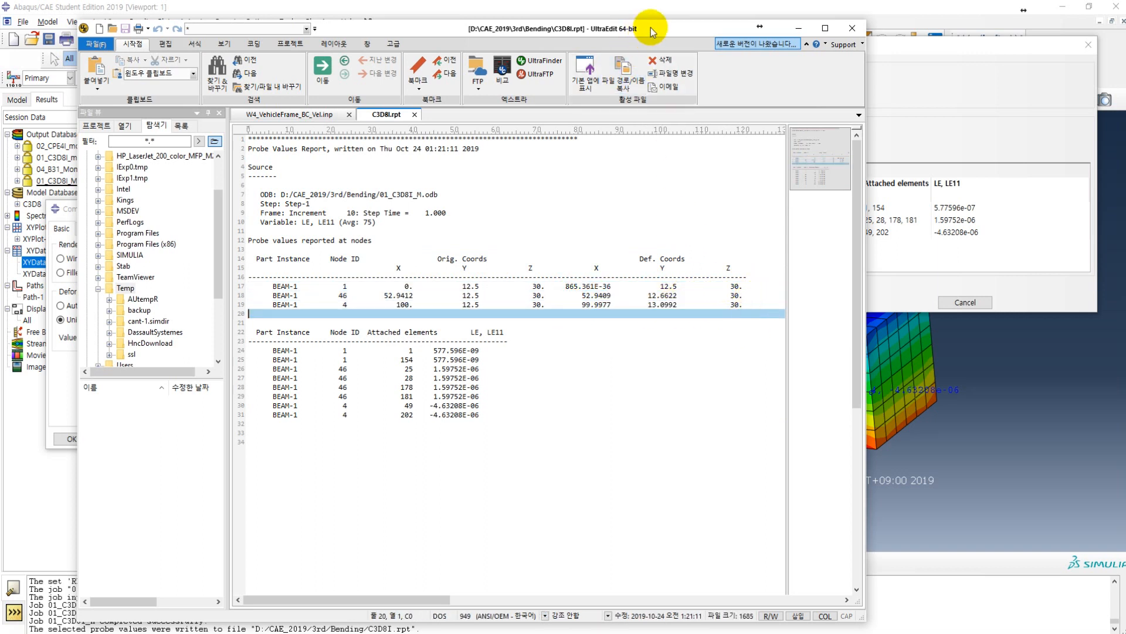
# Step: Return from the report to Abaqus/CAE and close the common plot options
pyautogui.moveTo(651, 27); pyautogui.dragTo(0, 94)
pyautogui.click(138, 6)
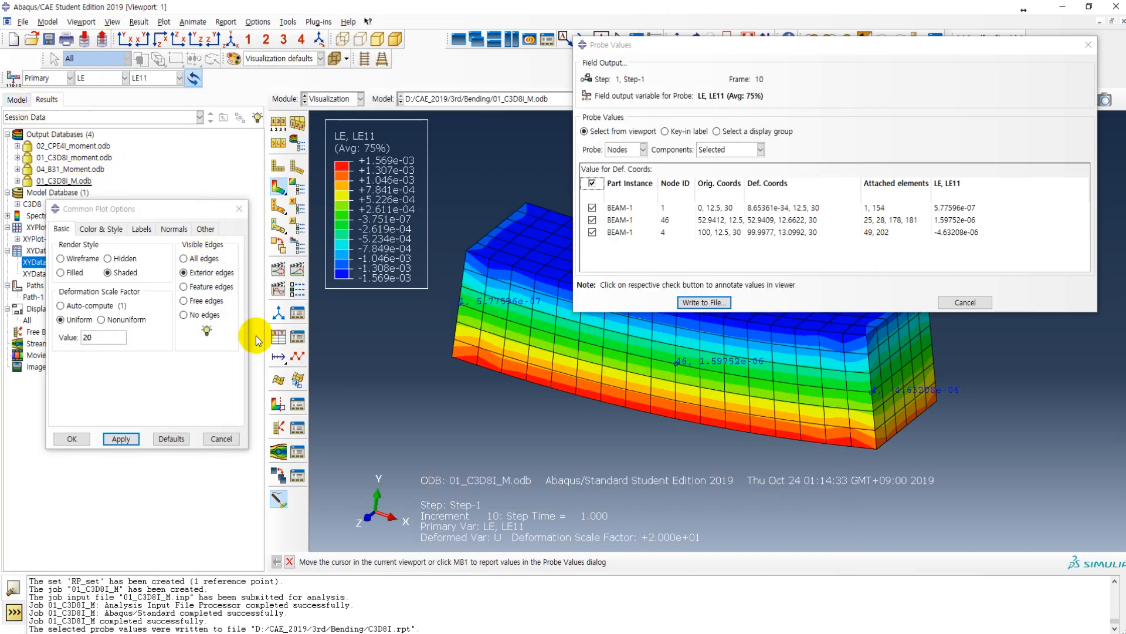
pyautogui.click(237, 210)
# Step: Start a new 2D planar deformable part in the C3D8 model with a wire base feature and approximate size 100
pyautogui.click(17, 99)
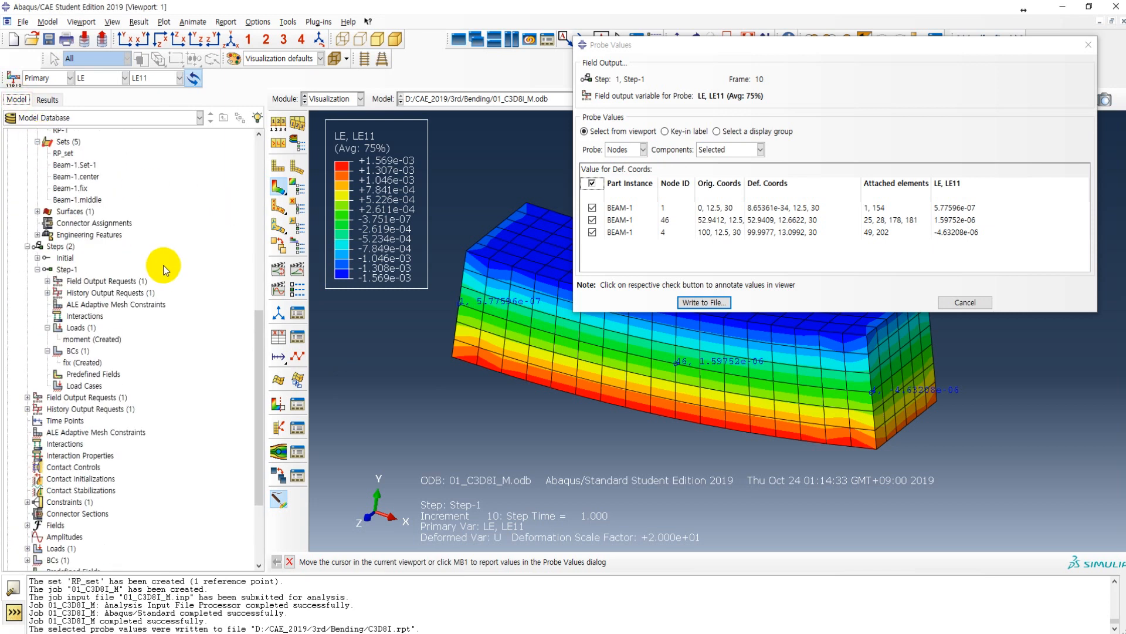
pyautogui.scroll(11, 167, 267)
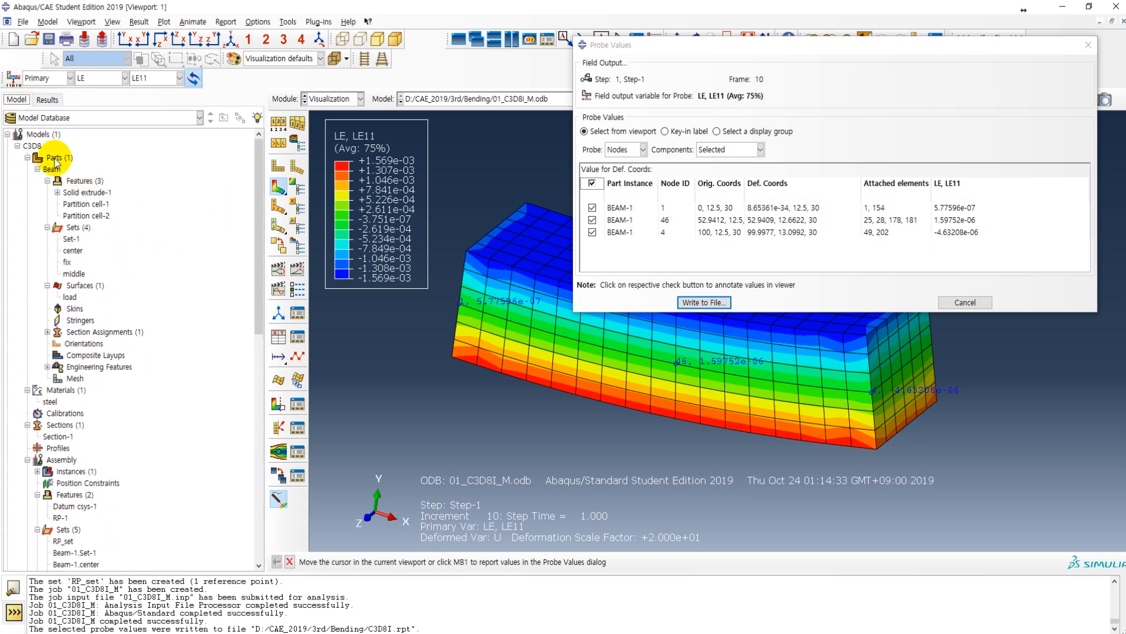
pyautogui.doubleClick(54, 158)
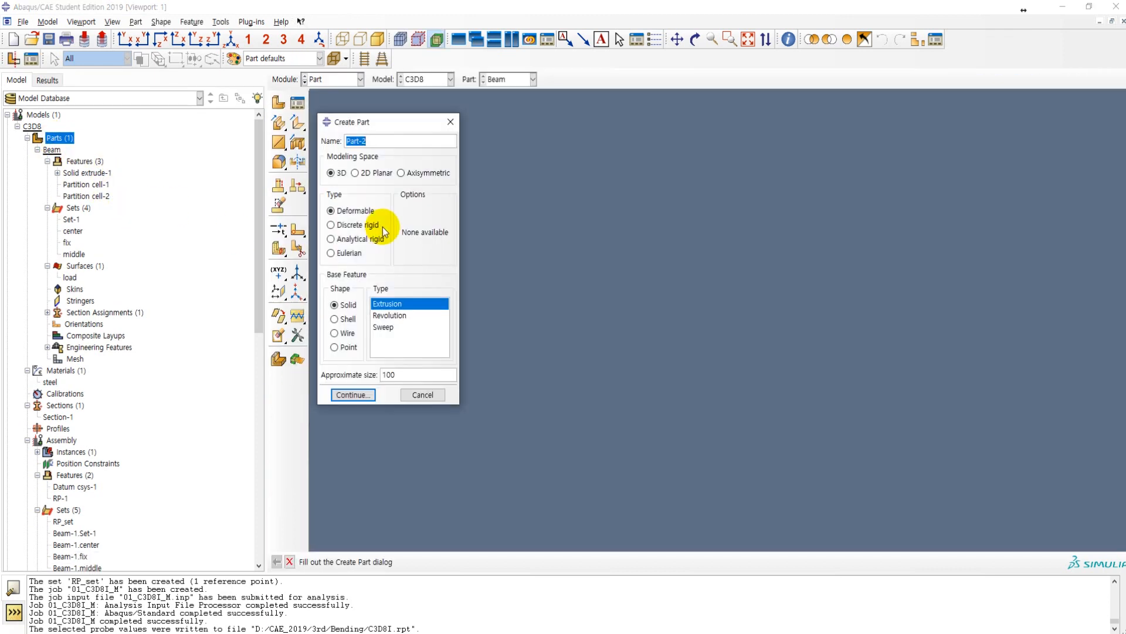
pyautogui.click(373, 173)
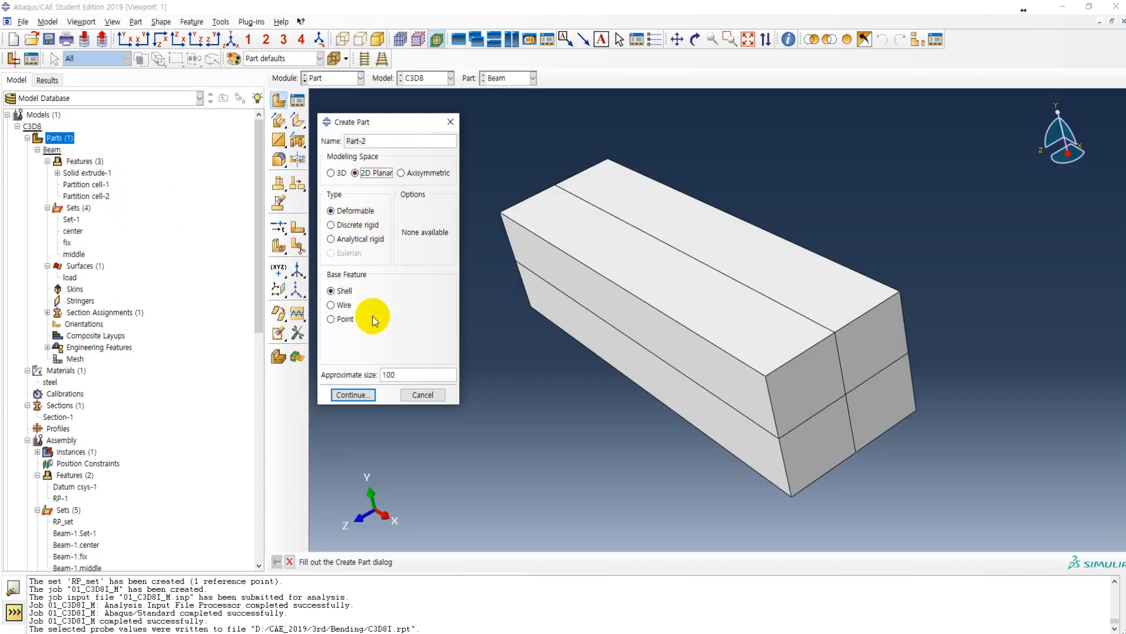
pyautogui.click(340, 308)
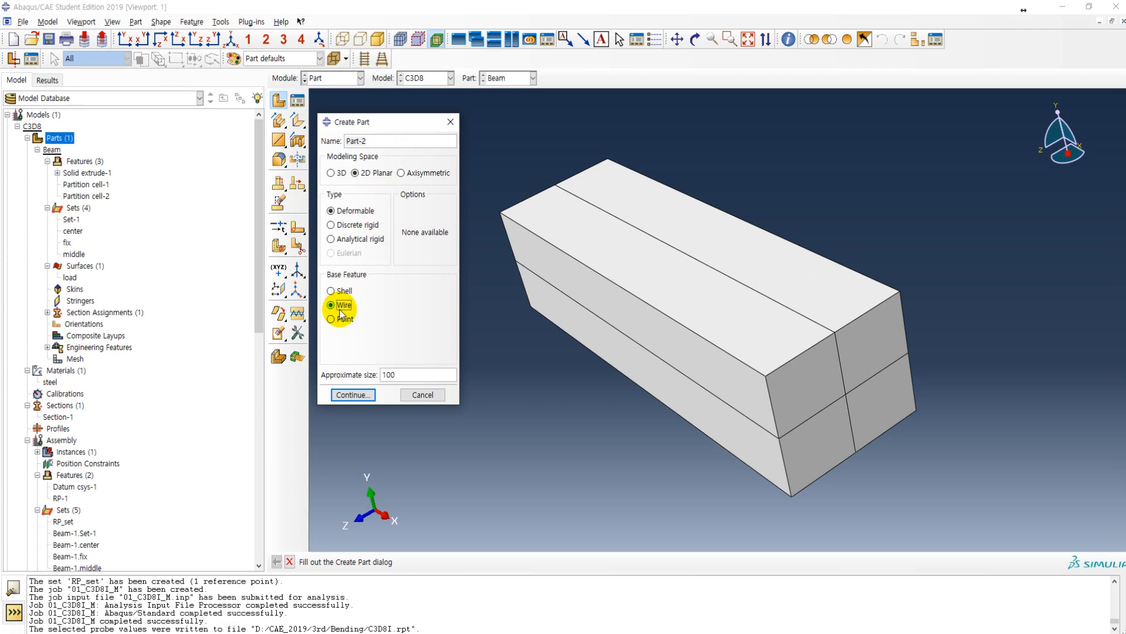
pyautogui.click(353, 395)
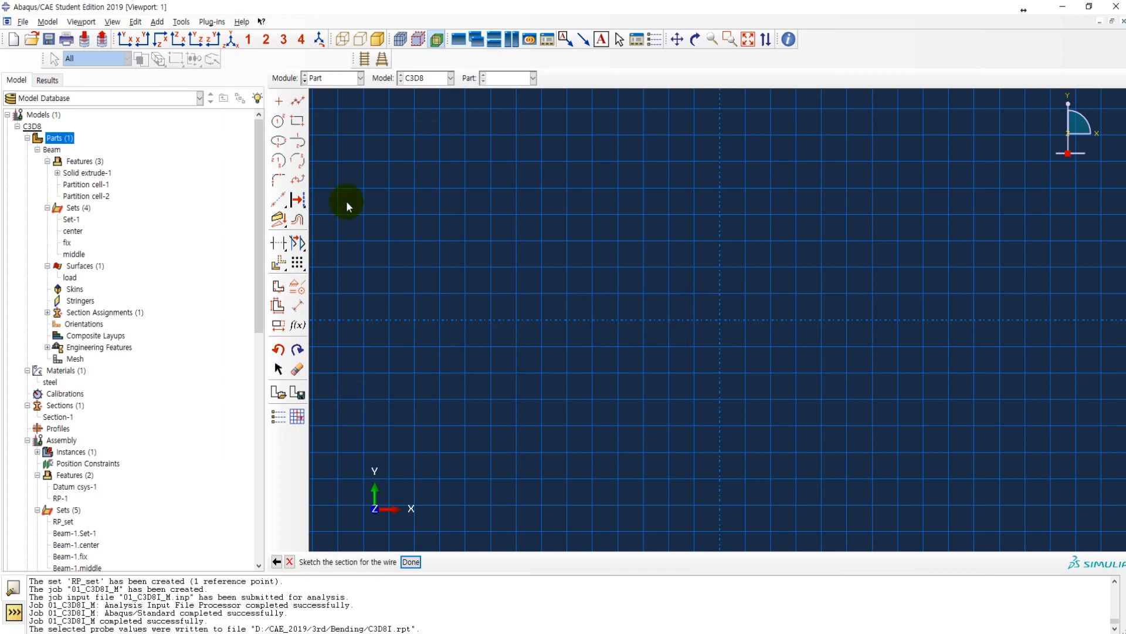
# Step: Place three isolated points in the sketch at the probed deformed coordinates (0, 12.5), (52.9409, 12.6622) and (99.9977, 13.0992)
pyautogui.click(279, 101)
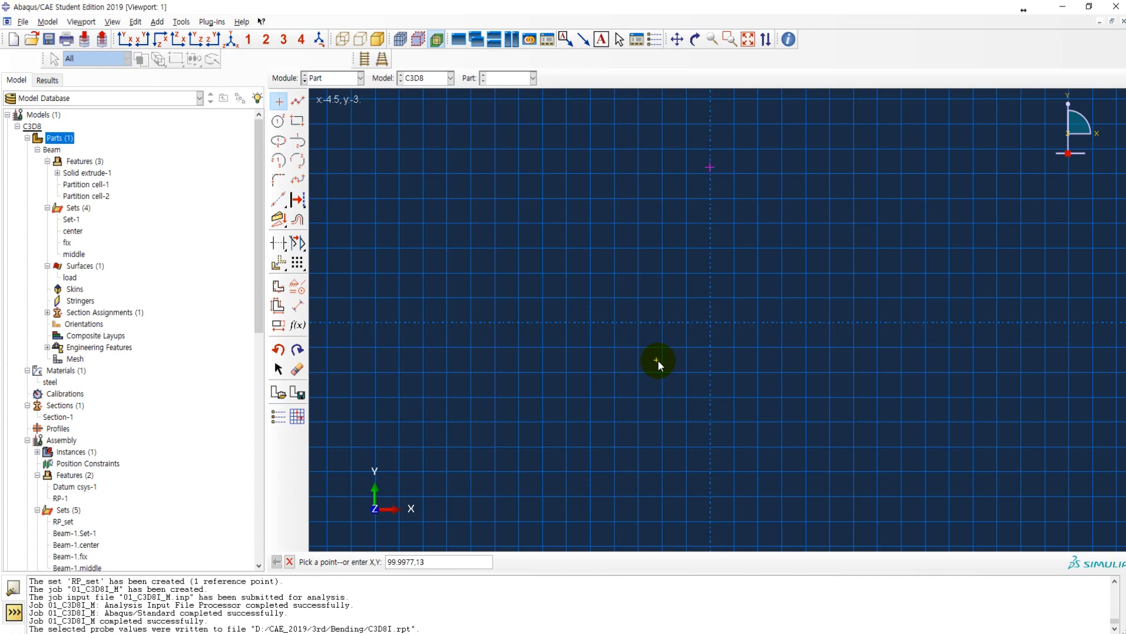
pyautogui.scroll(-3, 571, 403)
pyautogui.scroll(-3, 520, 446)
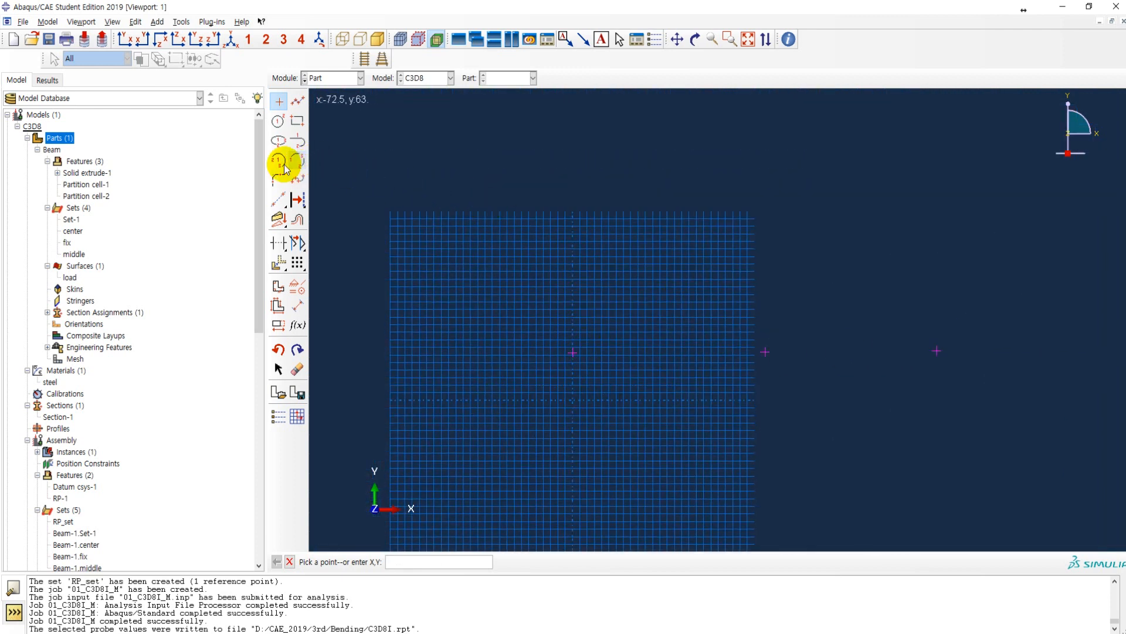
pyautogui.press('Escape')
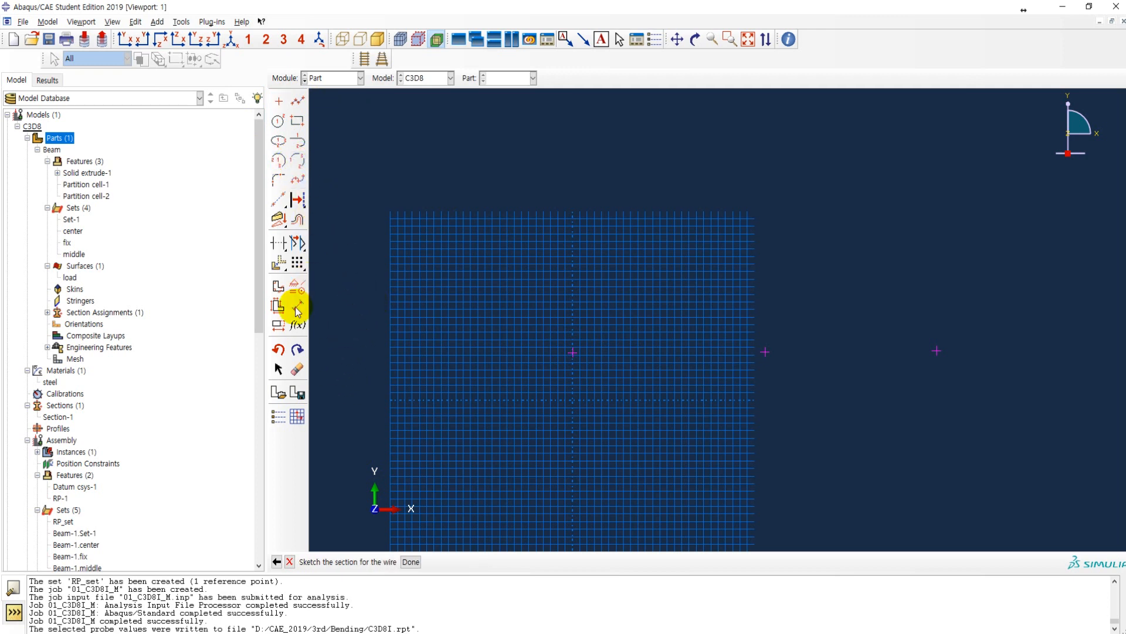
# Step: Draw a three-point arc from the first isolated point to the last one, passing through the middle point
pyautogui.click(299, 161)
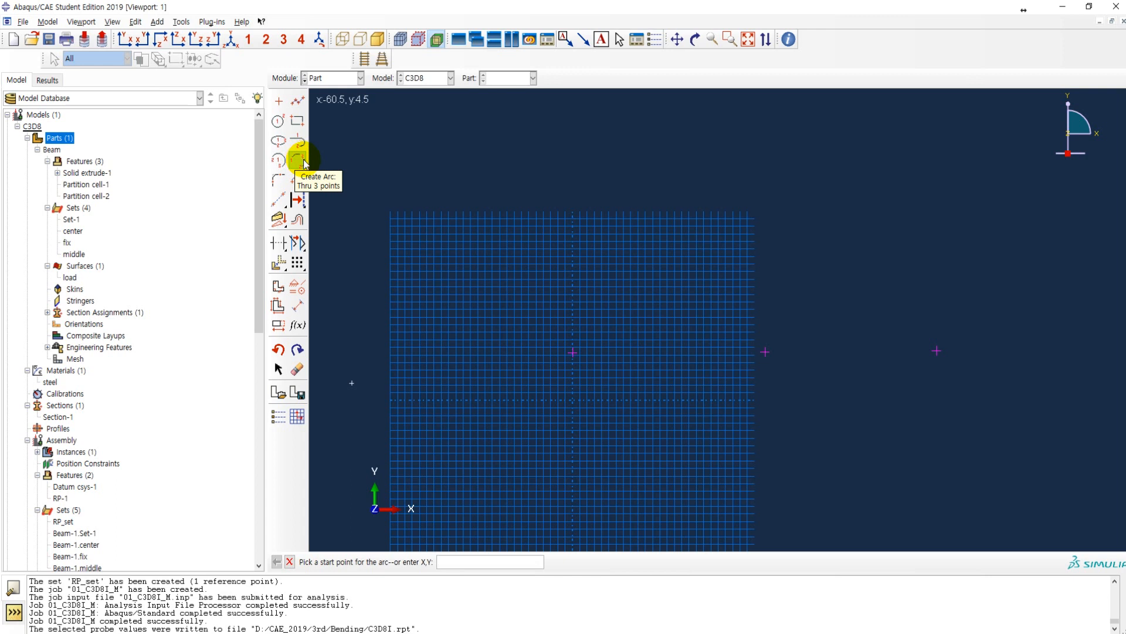
pyautogui.click(573, 353)
pyautogui.click(937, 350)
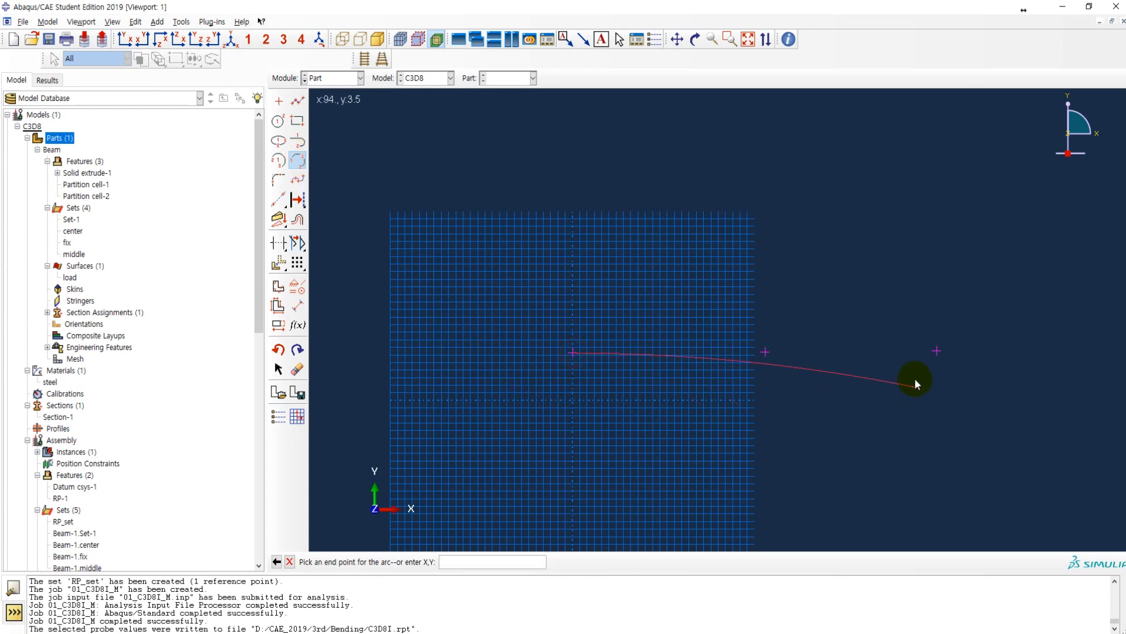
pyautogui.click(767, 350)
pyautogui.press('Escape')
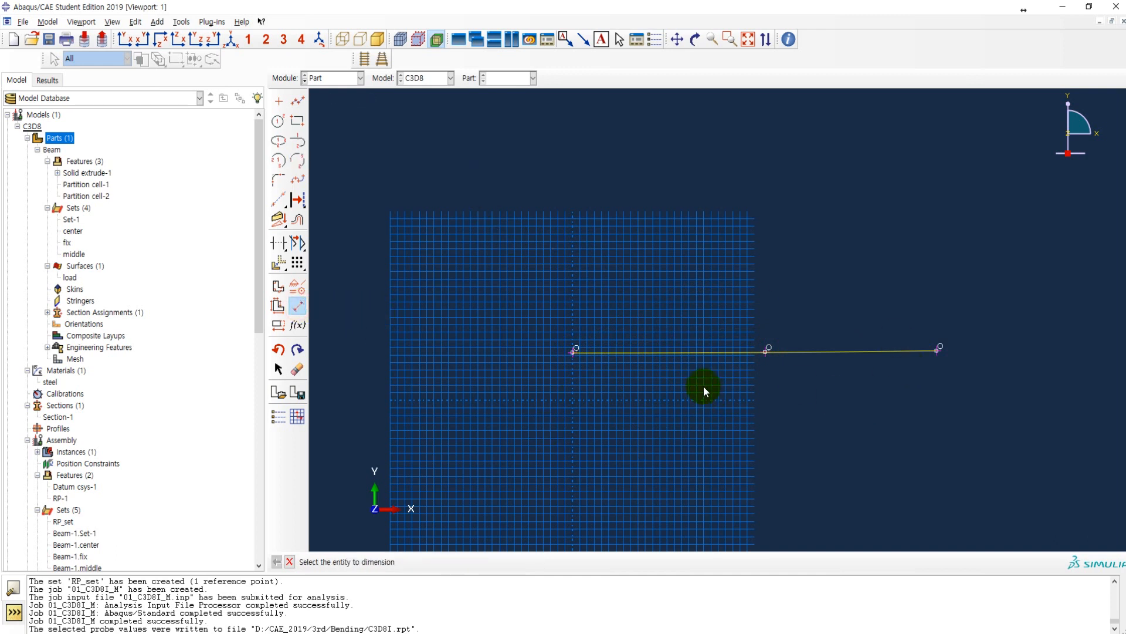
# Step: Dimension the arc's radius with the text placed below the arc, keeping the offered value
pyautogui.click(679, 353)
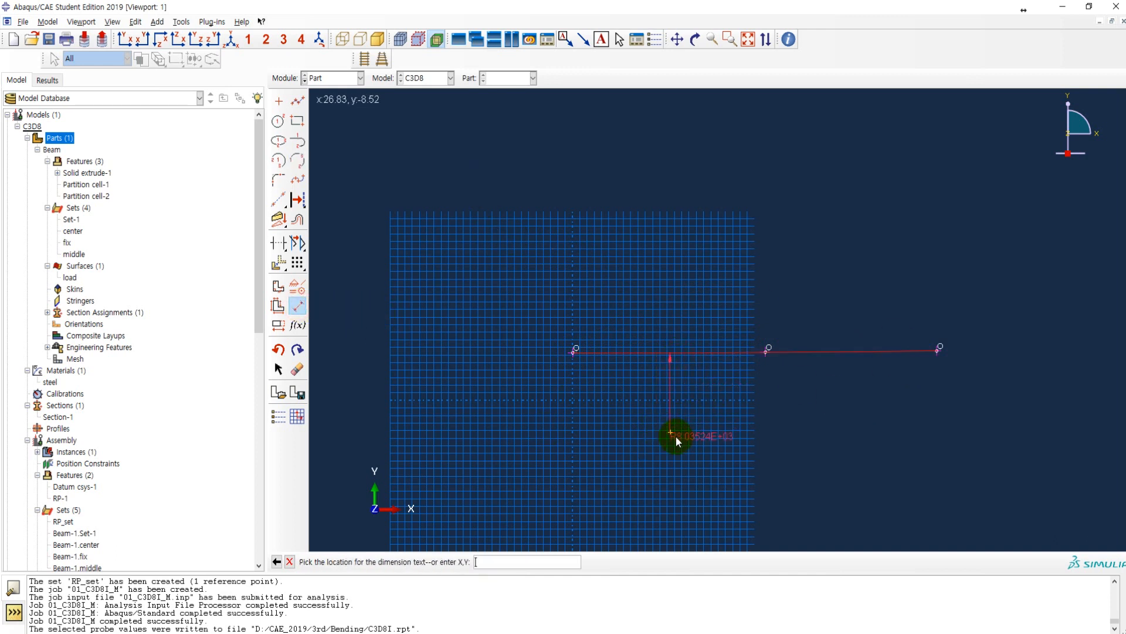
pyautogui.click(668, 438)
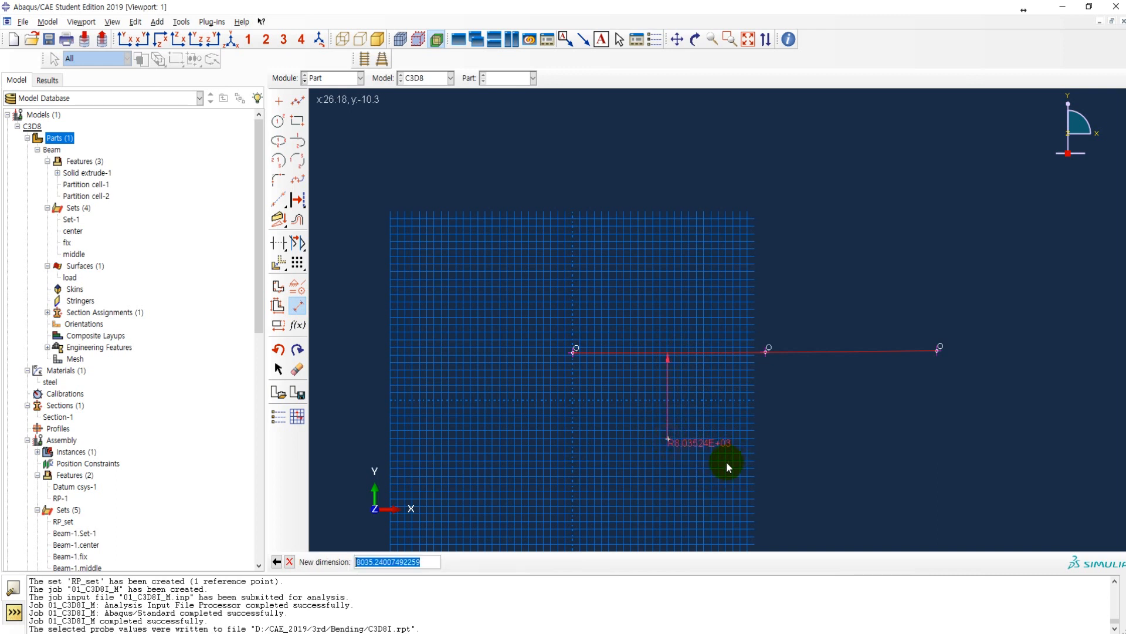
pyautogui.press('Return')
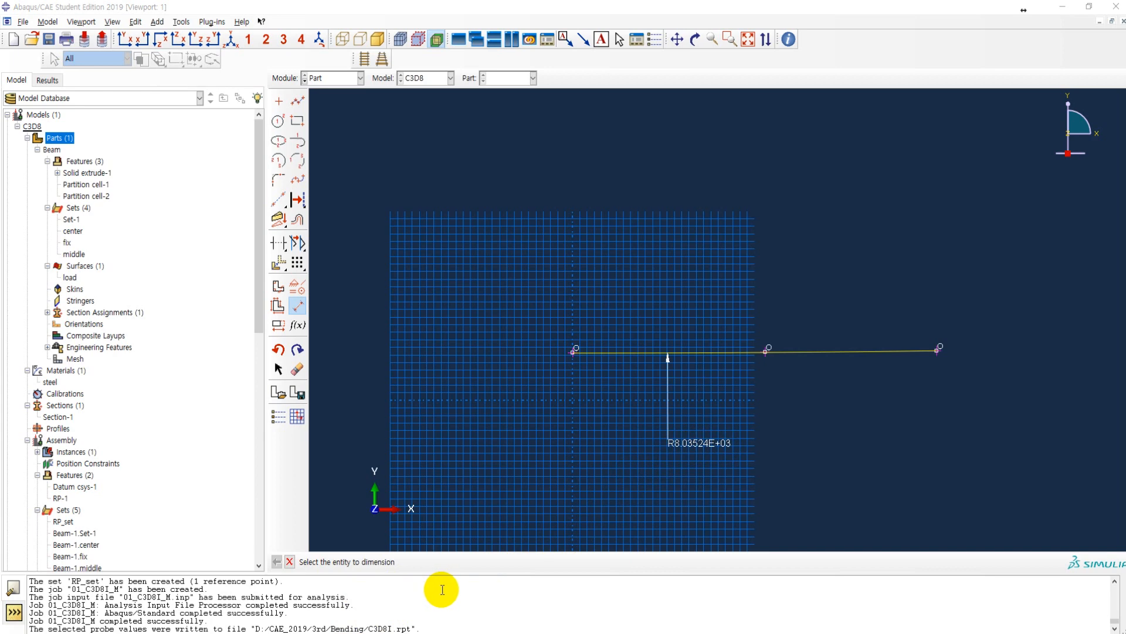
# Step: Switch to the lecture PDF in Adobe Acrobat, compare the theoretical radius of curvature with the sketched one, and return to Abaqus/CAE
pyautogui.hotkey('alt', 'Tab')
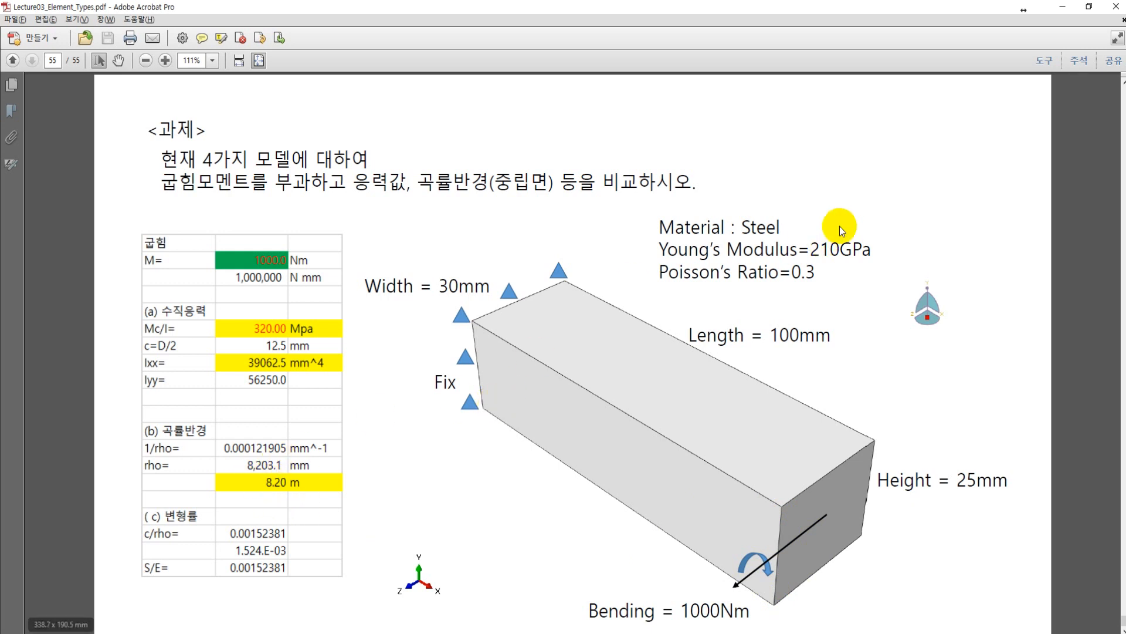
pyautogui.hotkey('alt', 'Tab')
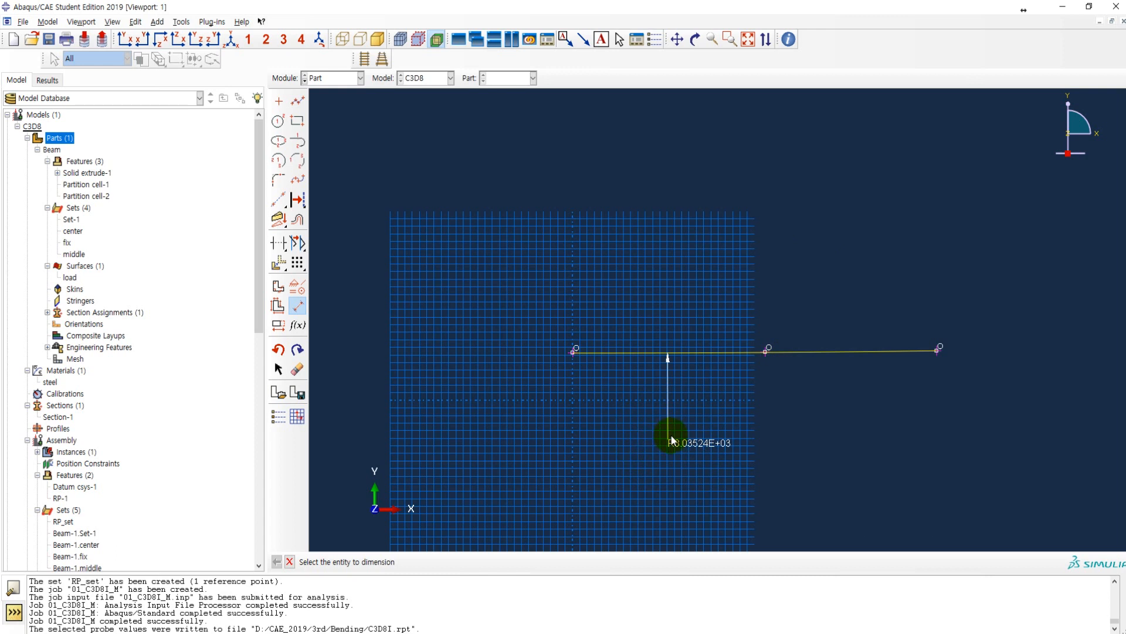
# Step: Finish the wire sketch to create the part and collapse the Parts branch in the model tree
pyautogui.press('Escape')
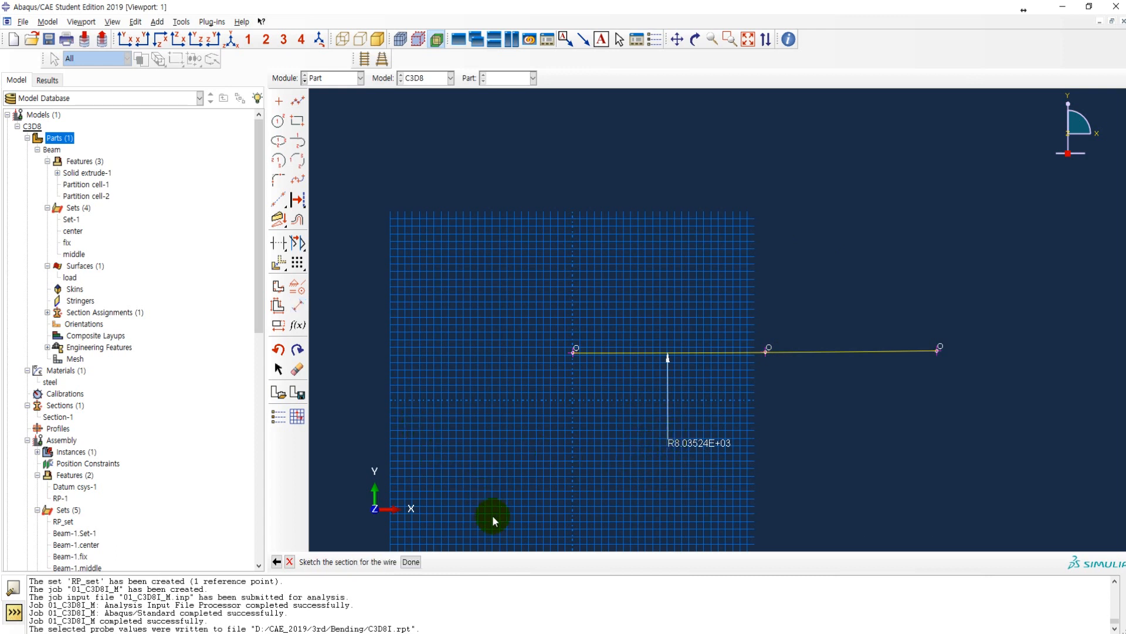
pyautogui.click(411, 562)
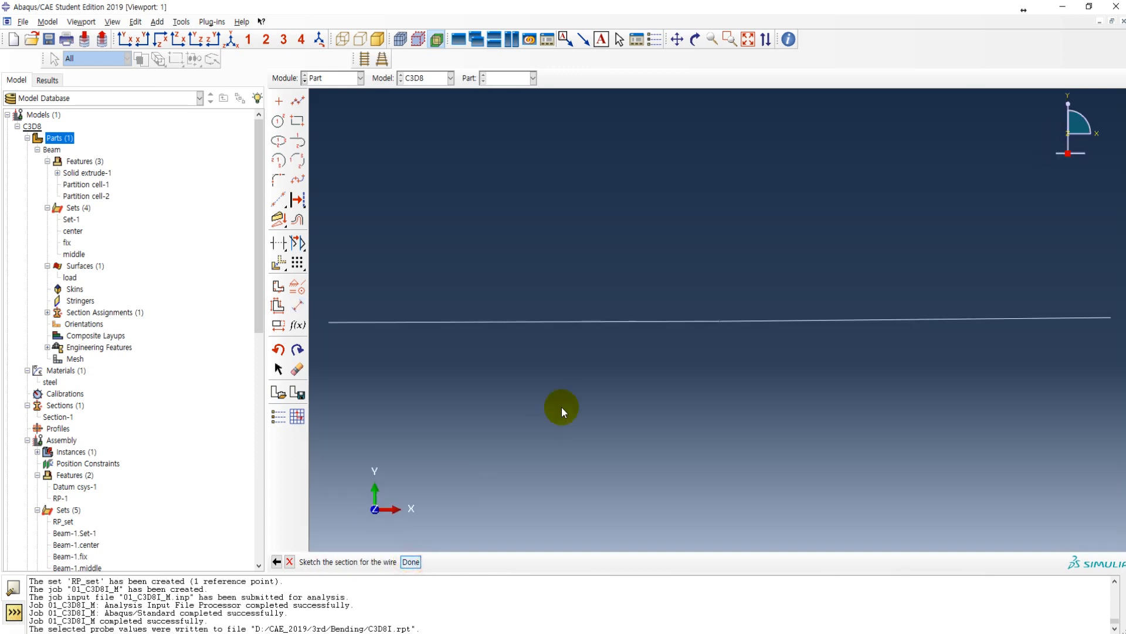
pyautogui.click(27, 138)
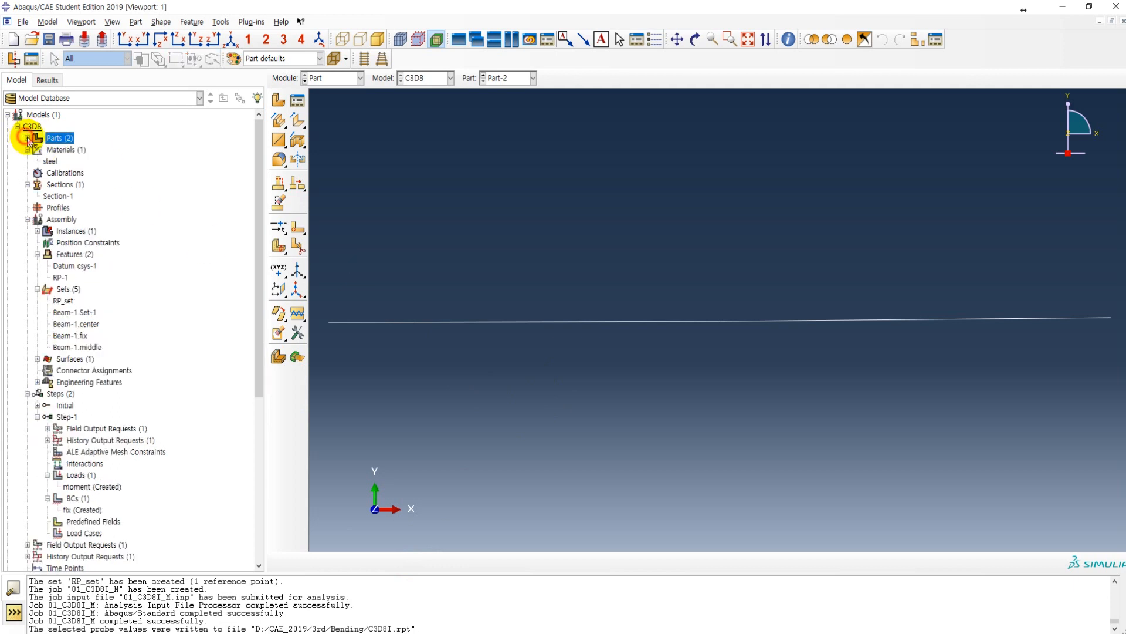
# Step: Switch to the Visualization module and examine the neutral plane along the side of the beam's LE11 contour plot
pyautogui.click(332, 78)
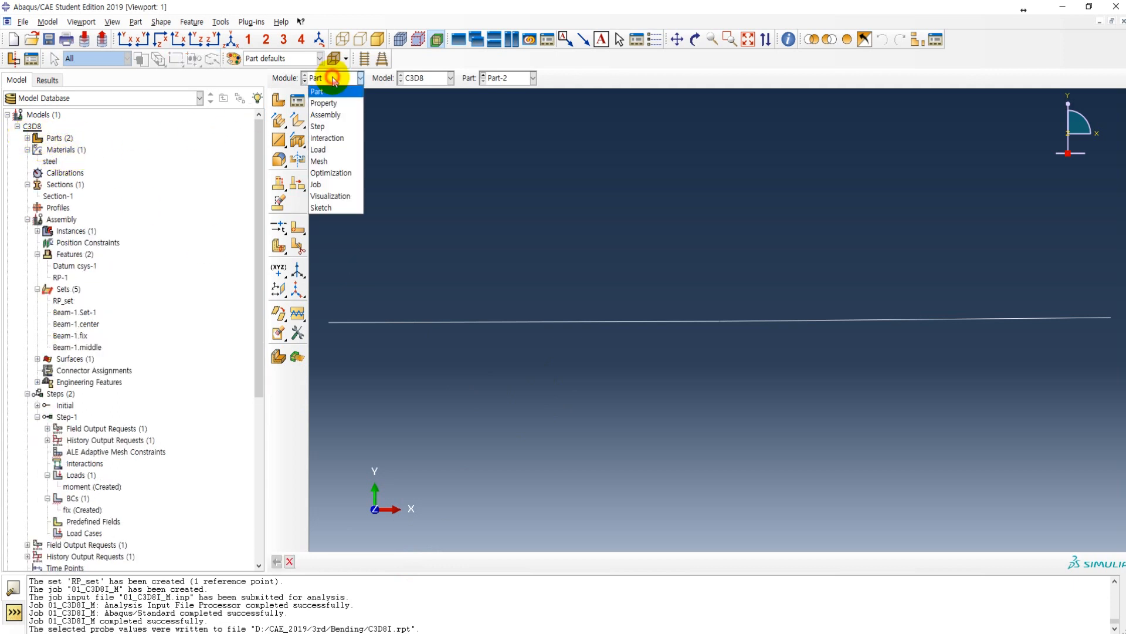
pyautogui.click(332, 197)
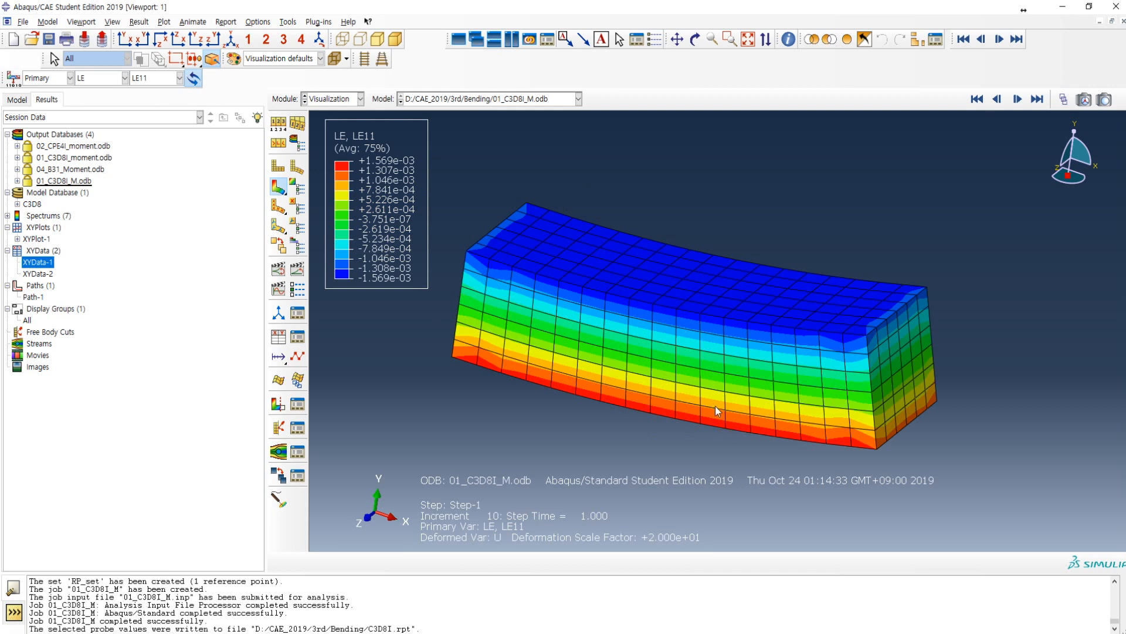
pyautogui.click(679, 341)
pyautogui.click(660, 324)
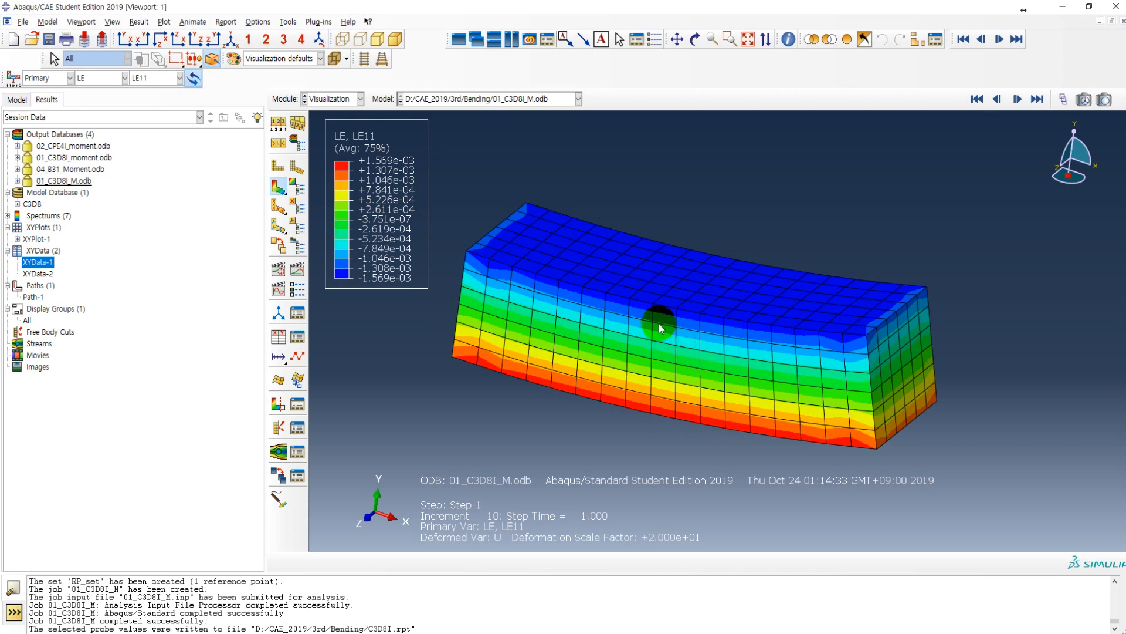
pyautogui.click(628, 334)
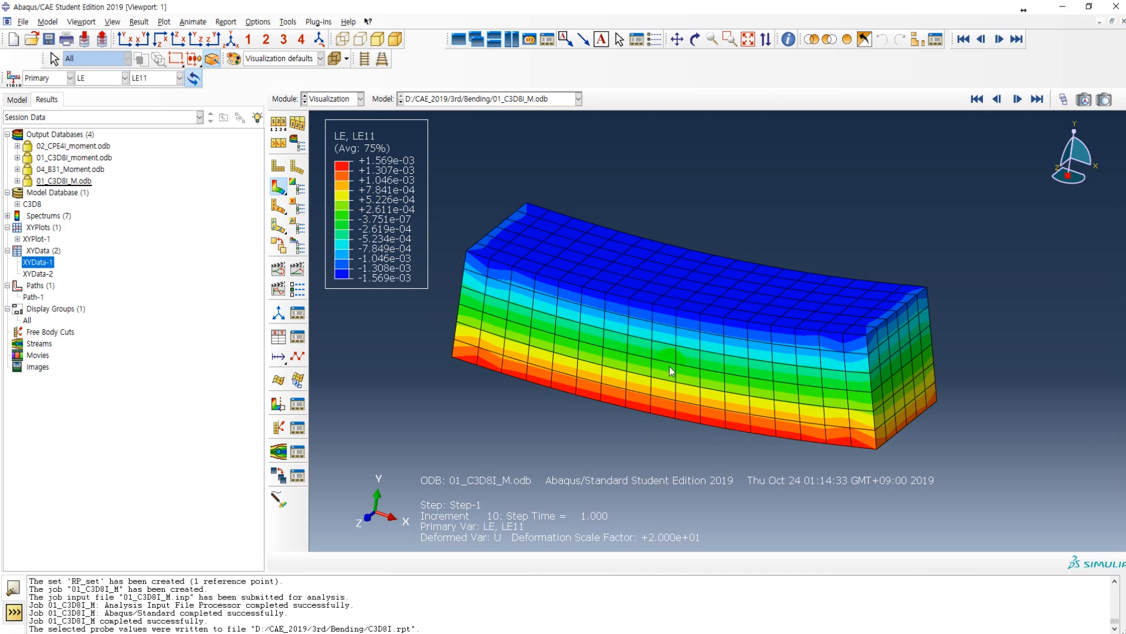
pyautogui.moveTo(542, 327)
pyautogui.mouseDown()
pyautogui.moveTo(484, 311)
pyautogui.moveTo(592, 343)
pyautogui.moveTo(843, 383)
pyautogui.moveTo(586, 345)
pyautogui.mouseUp()
pyautogui.click(487, 312)
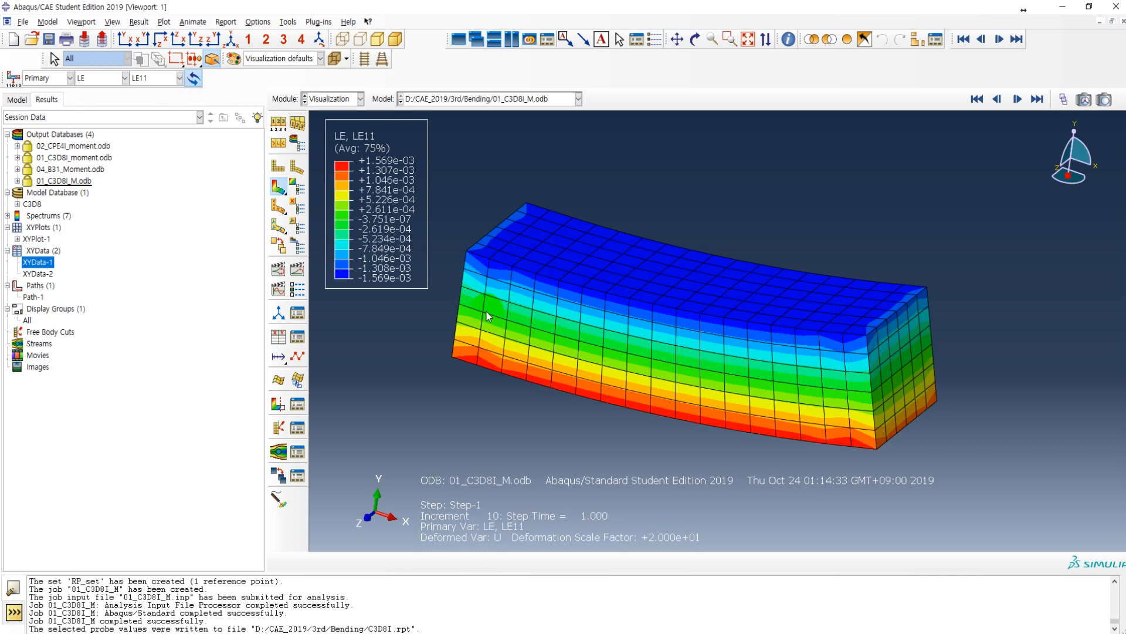